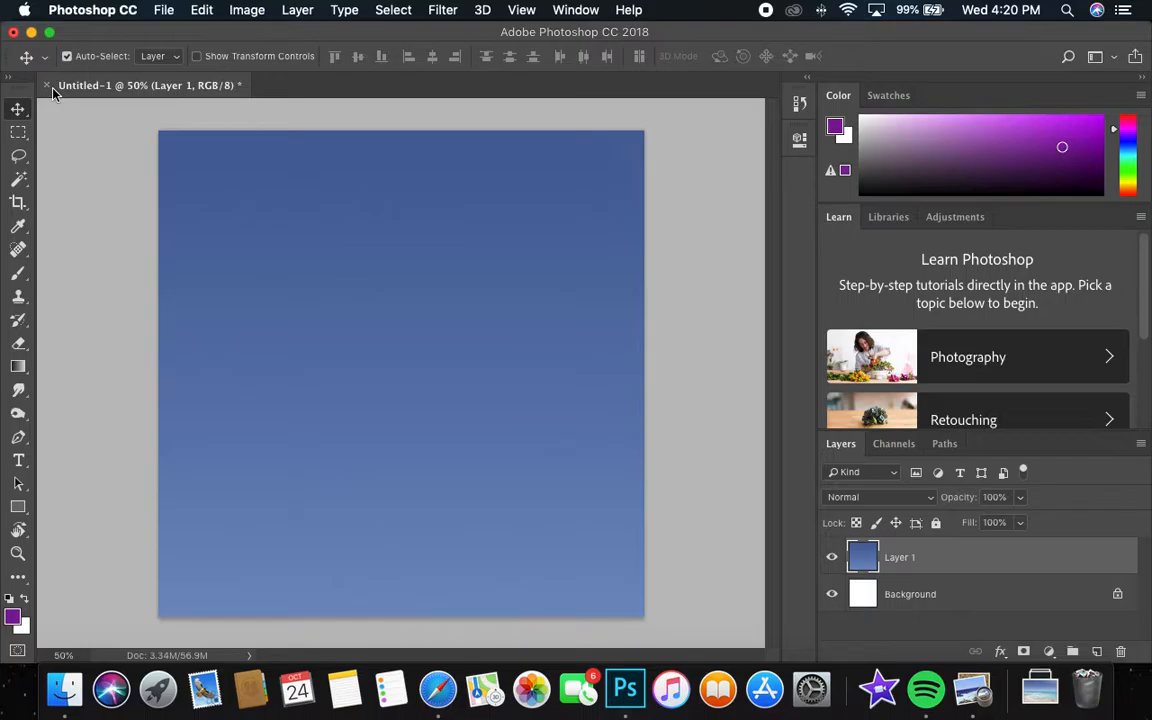
Create a blank document 1080 pixels wide and 1080 pixels high, and close the earlier untitled document.
{"action": "left_click", "coordinate": [160, 10]}
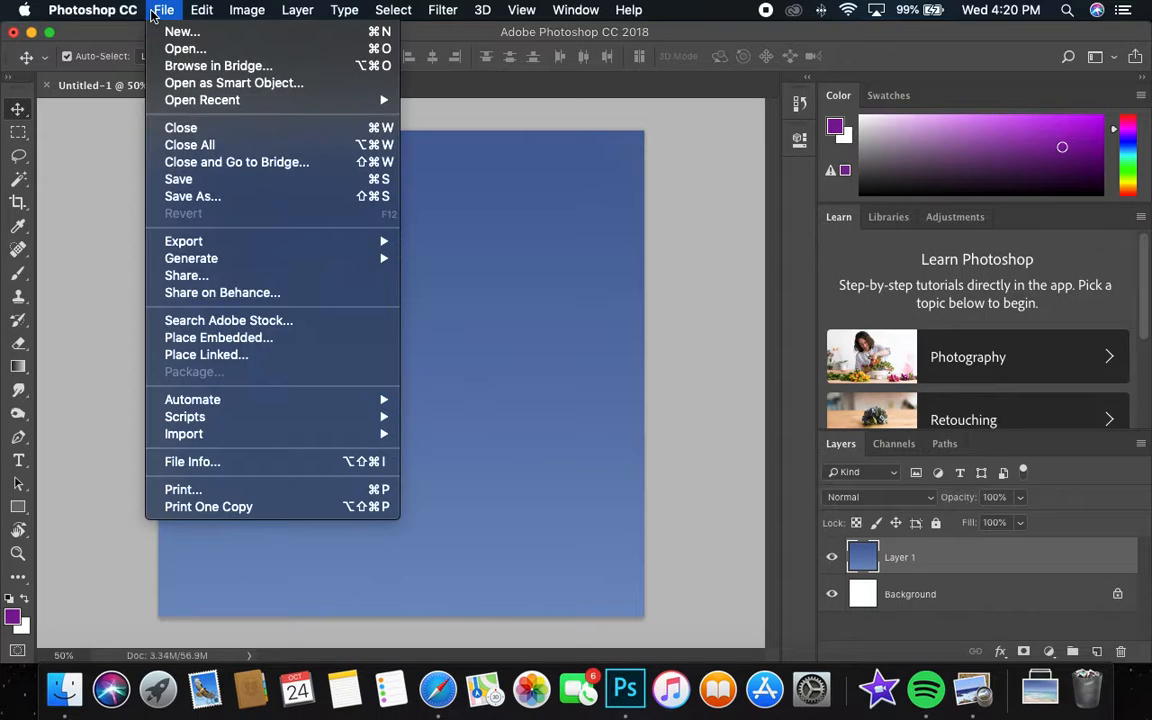
{"action": "left_click", "coordinate": [160, 10]}
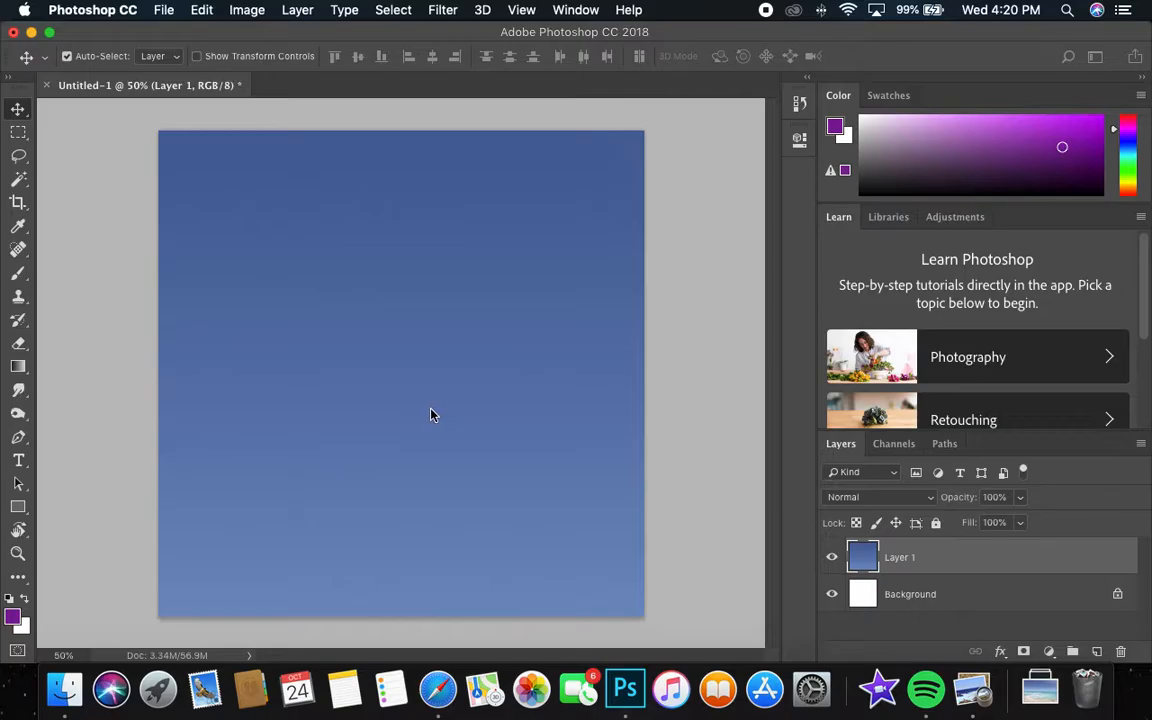
{"action": "key", "text": "super+n"}
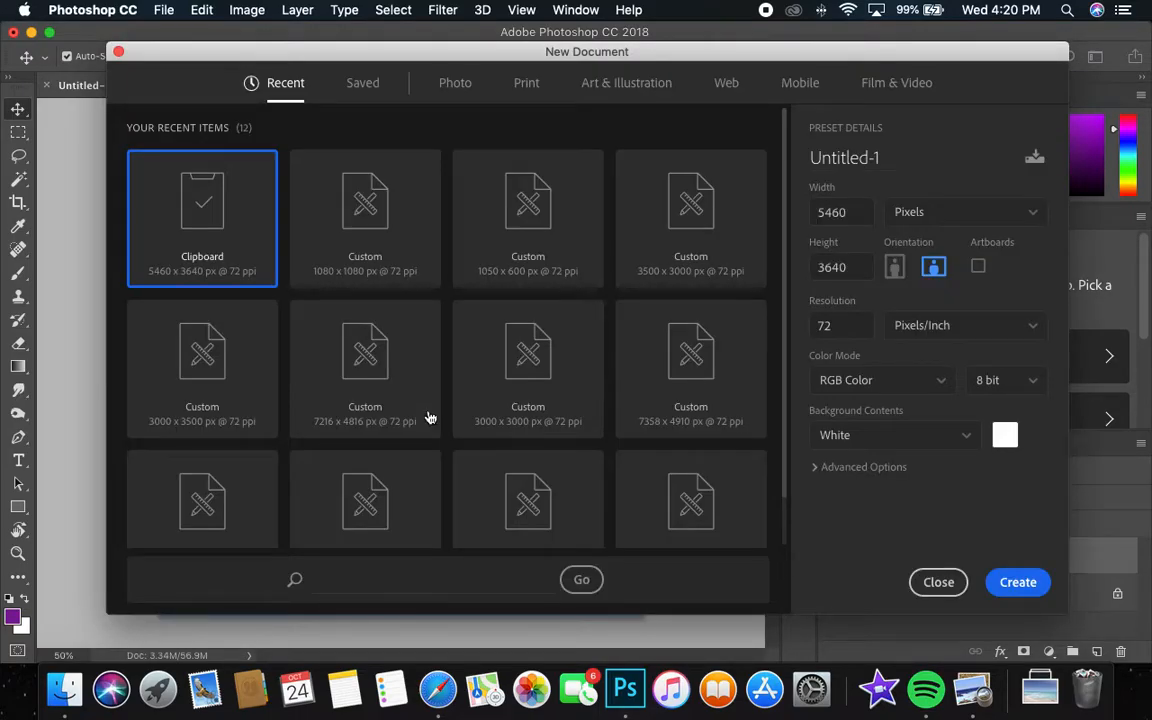
{"action": "double_click", "coordinate": [840, 213]}
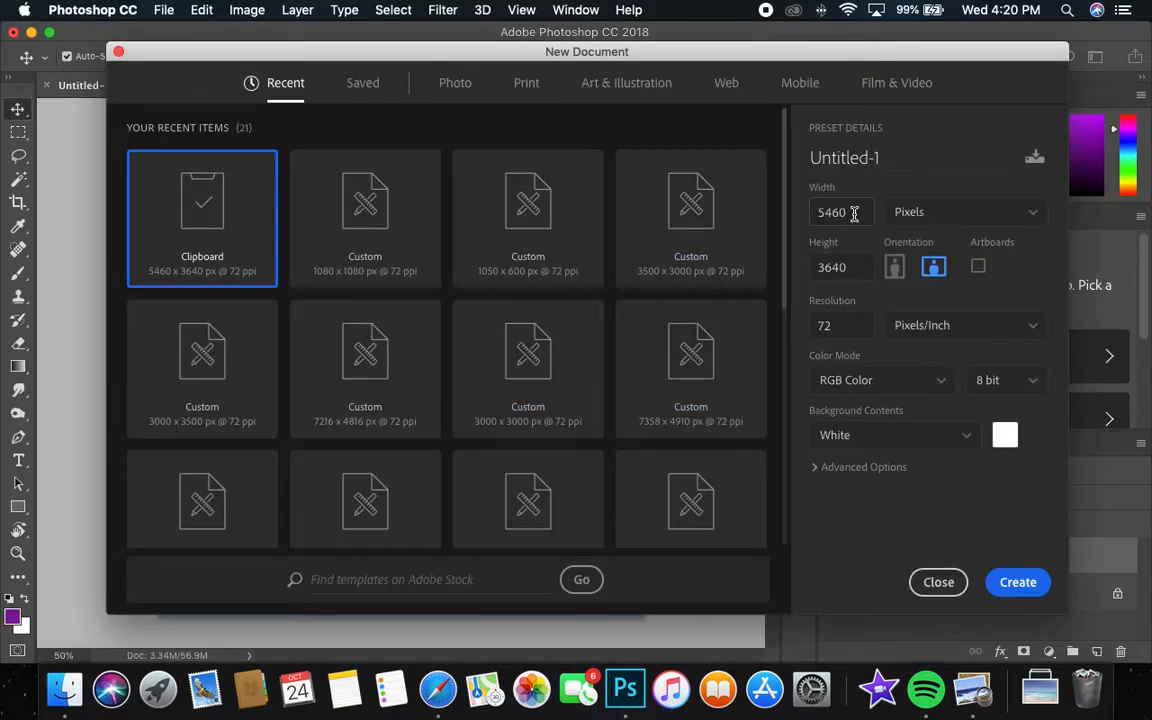
{"action": "type", "text": "1080"}
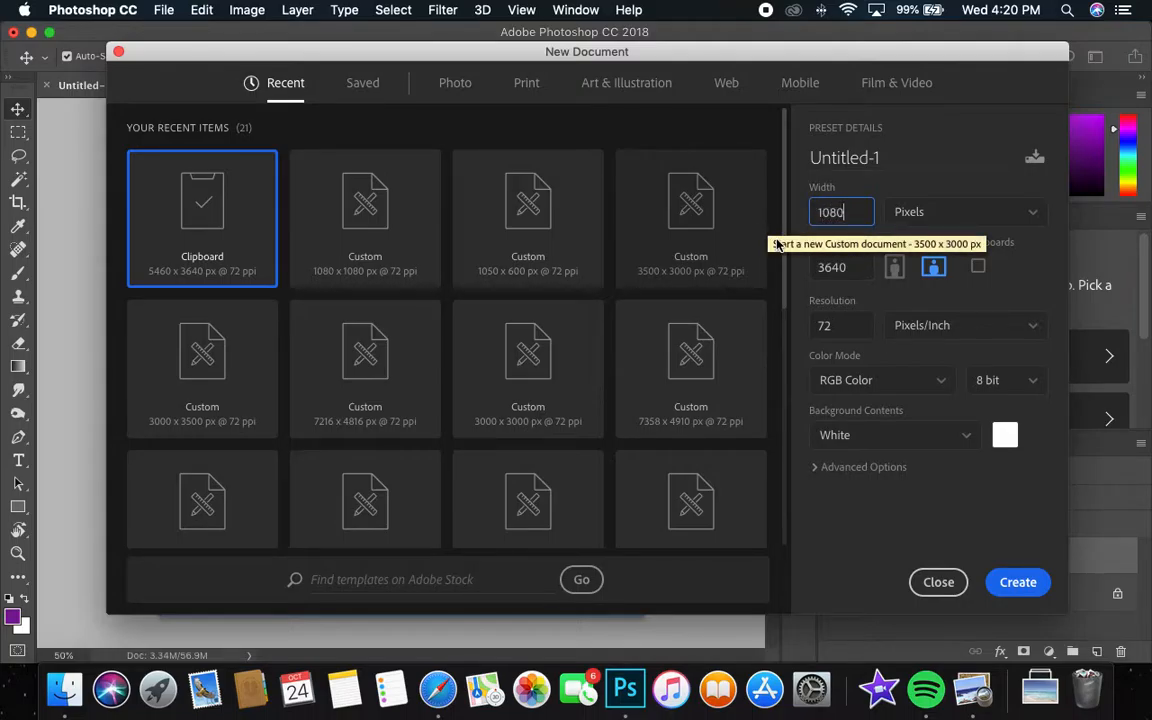
{"action": "double_click", "coordinate": [820, 267]}
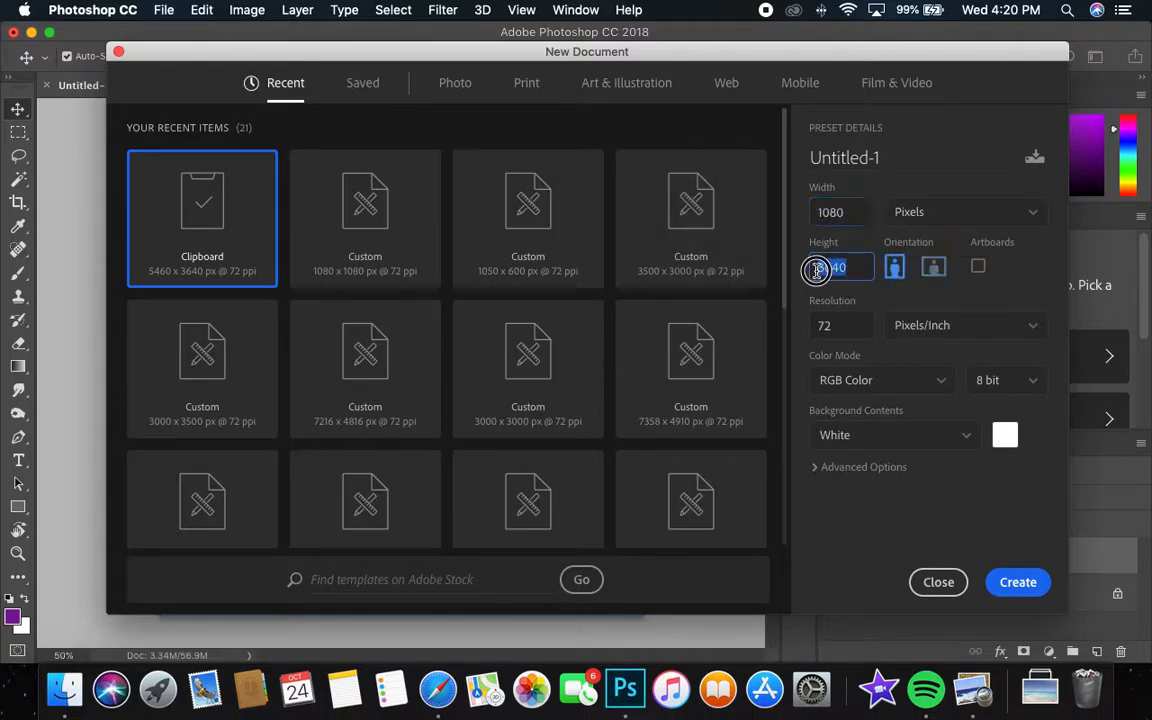
{"action": "type", "text": "1080"}
{"action": "key", "text": "Return"}
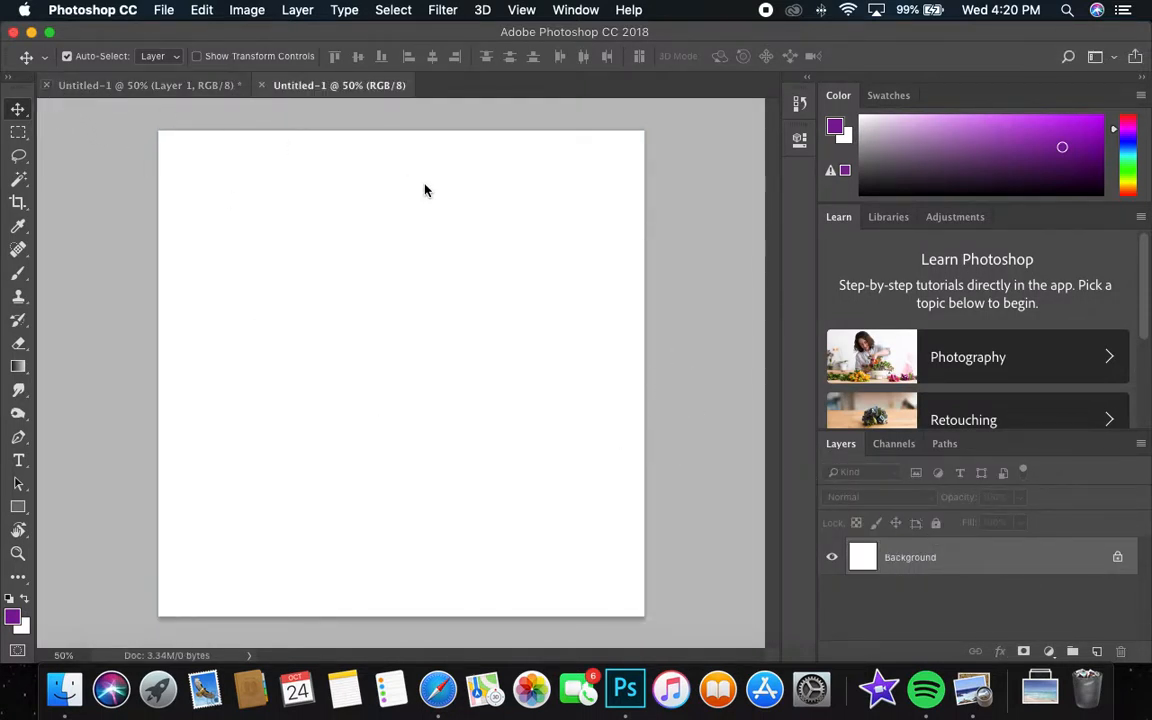
{"action": "left_click", "coordinate": [530, 257]}
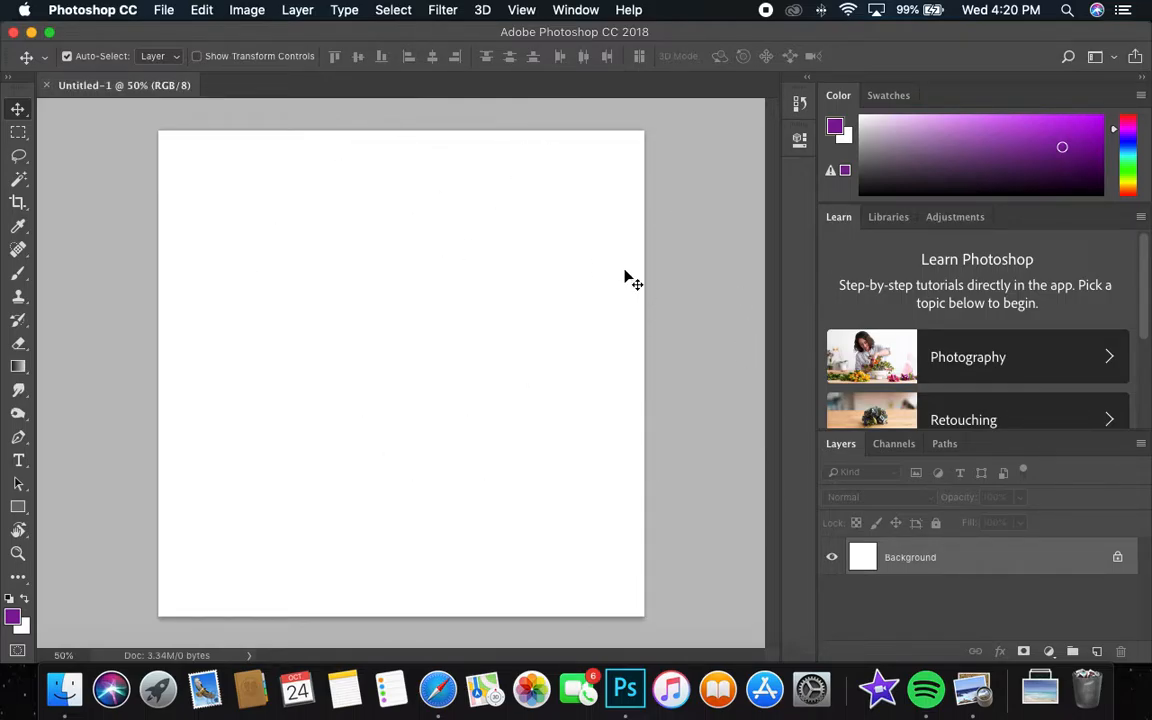
Switch to Safari and close the thank-you notice and the enlarged ocean photo on Unsplash.
{"action": "left_click", "coordinate": [438, 690]}
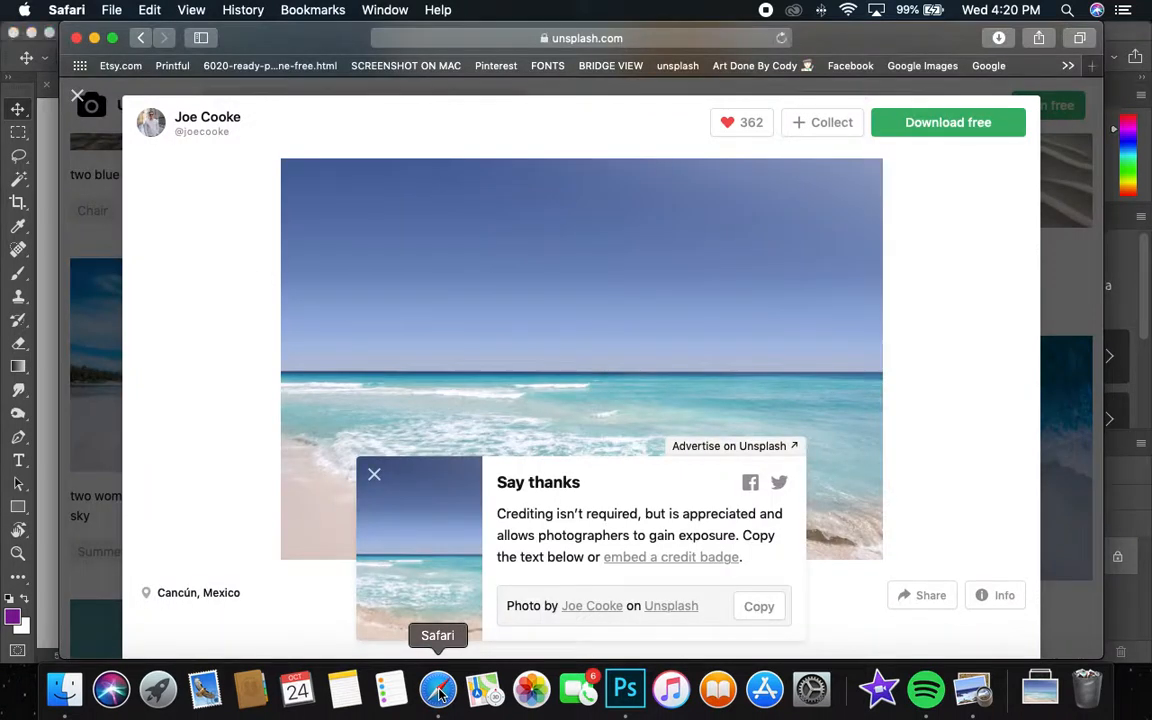
{"action": "left_click", "coordinate": [374, 477]}
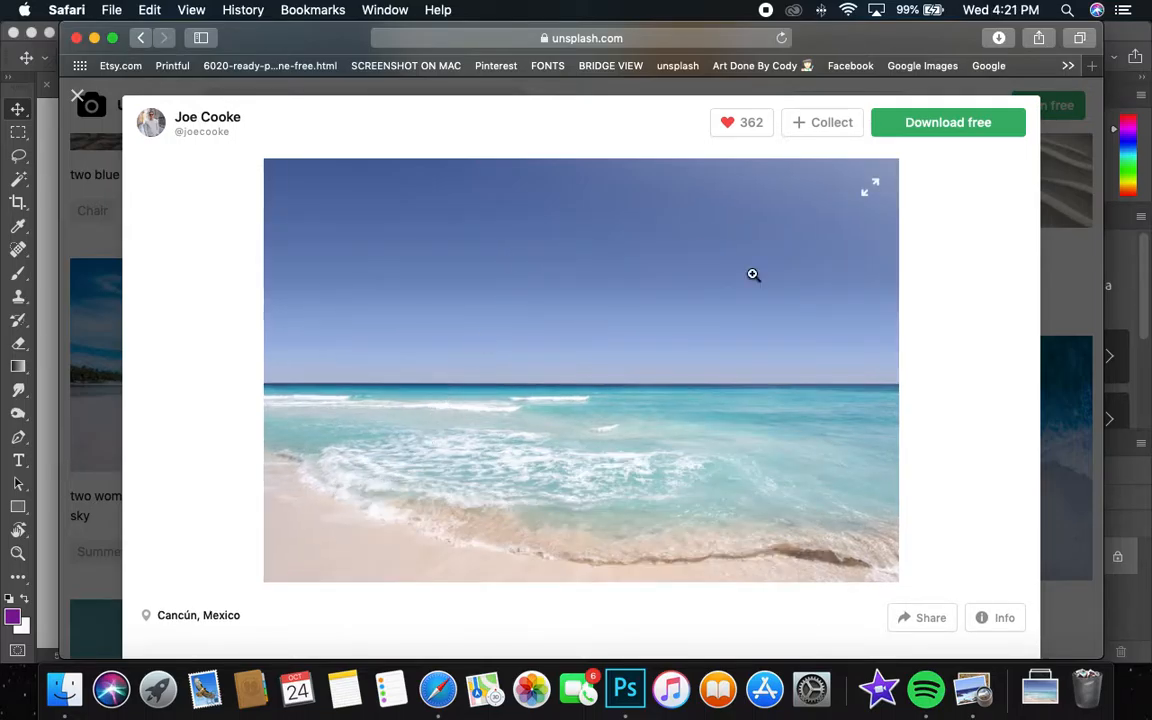
{"action": "left_click", "coordinate": [77, 97]}
Look through the Unsplash beach pictures for a suitable aerial shoreline photo.
{"action": "scroll", "coordinate": [373, 274], "scroll_direction": "up", "scroll_amount": 20}
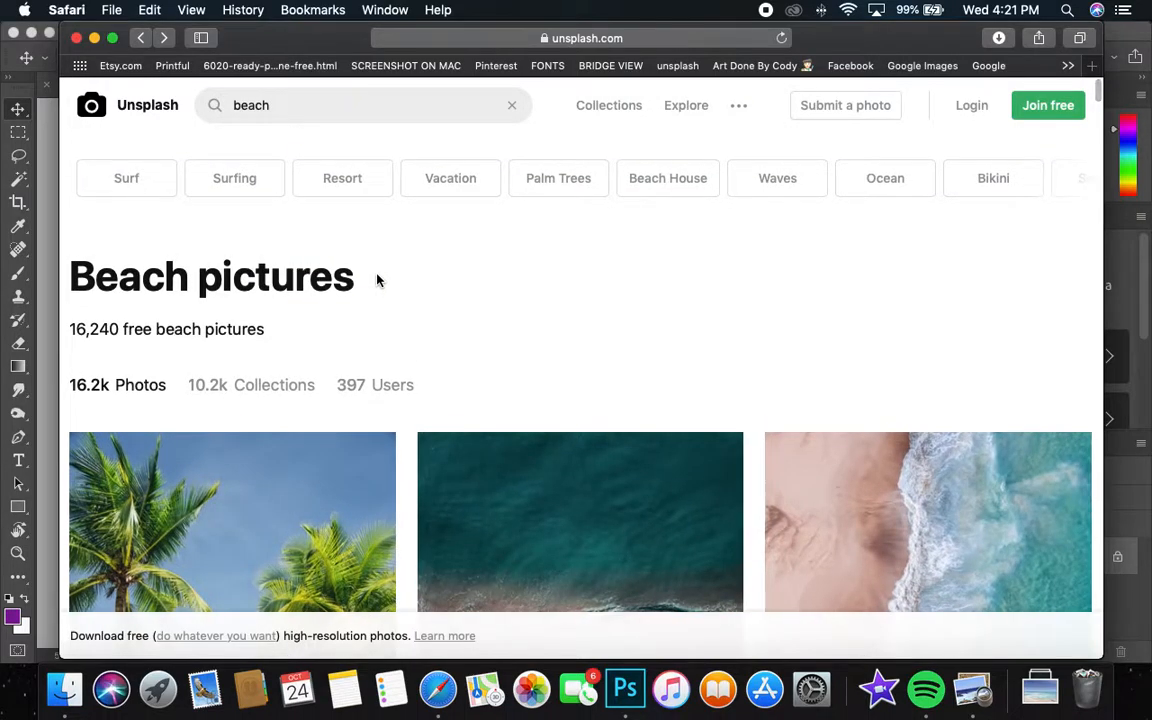
{"action": "scroll", "coordinate": [376, 278], "scroll_direction": "down", "scroll_amount": 10}
{"action": "scroll", "coordinate": [381, 276], "scroll_direction": "down", "scroll_amount": 10}
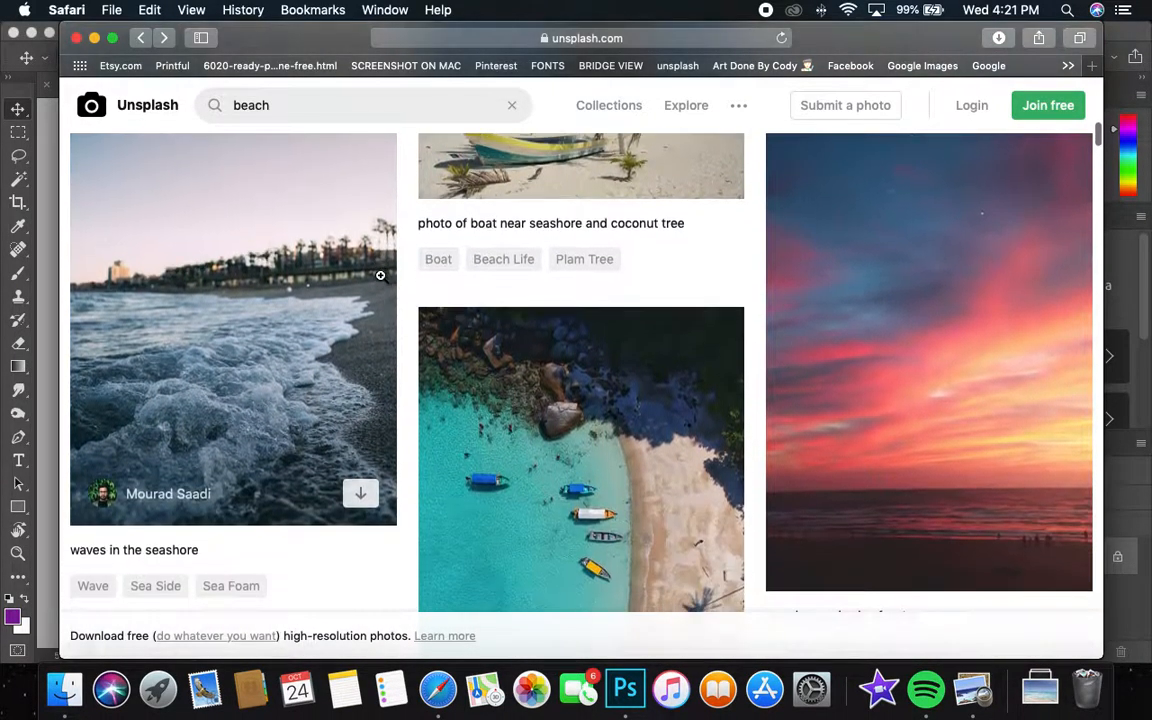
{"action": "scroll", "coordinate": [381, 276], "scroll_direction": "down", "scroll_amount": 10}
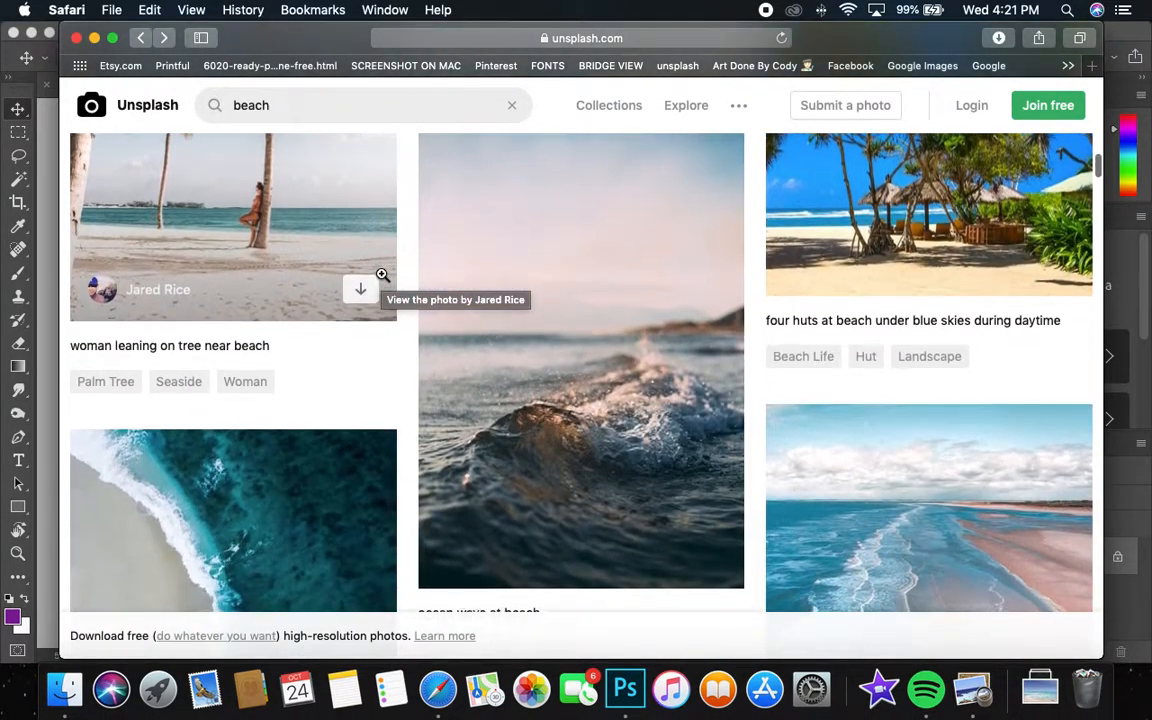
{"action": "scroll", "coordinate": [381, 273], "scroll_direction": "down", "scroll_amount": 1}
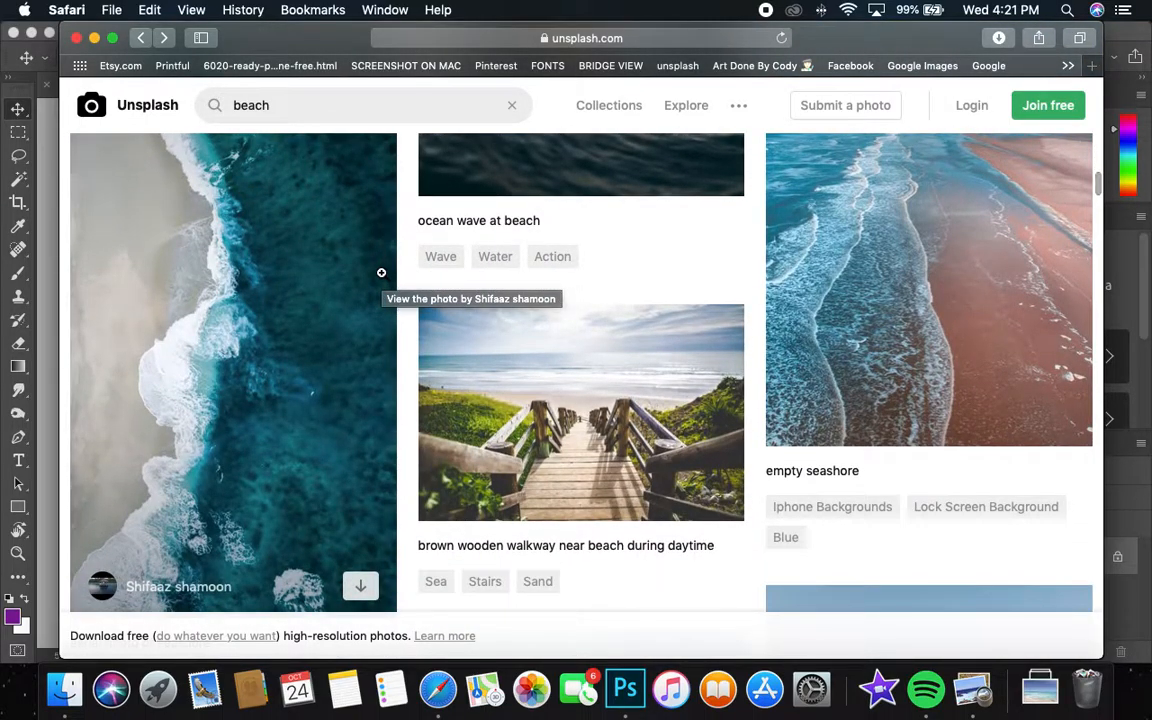
{"action": "scroll", "coordinate": [381, 272], "scroll_direction": "down", "scroll_amount": 5}
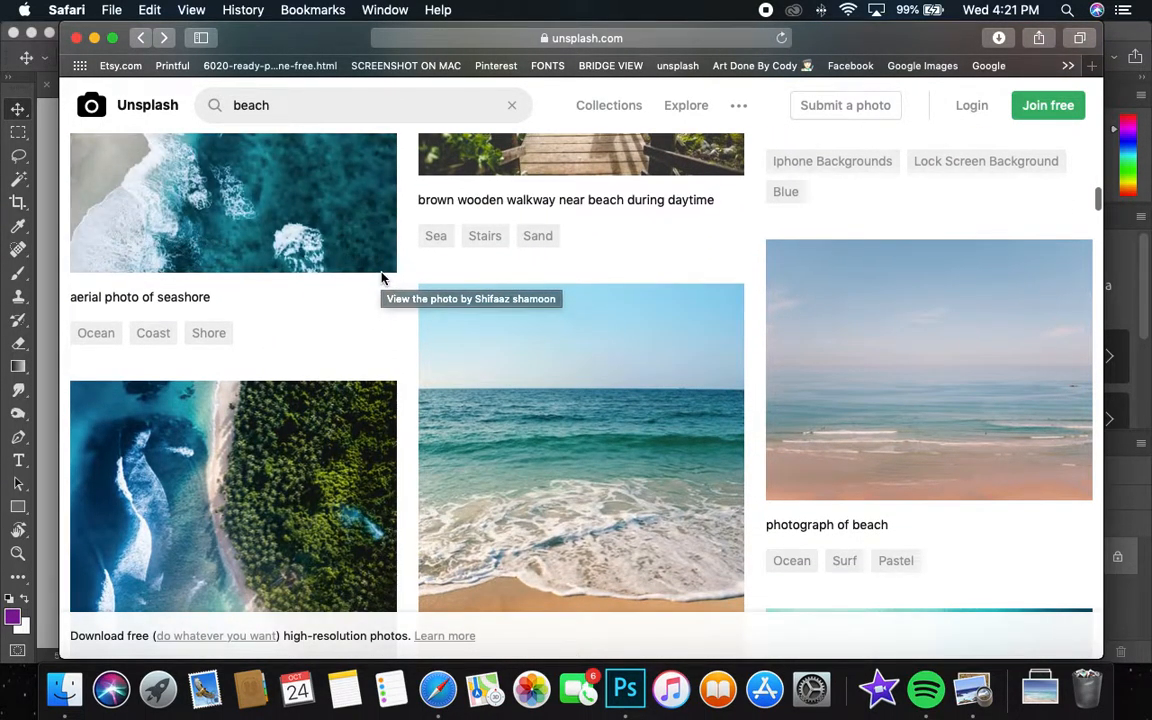
{"action": "scroll", "coordinate": [381, 278], "scroll_direction": "down", "scroll_amount": 15}
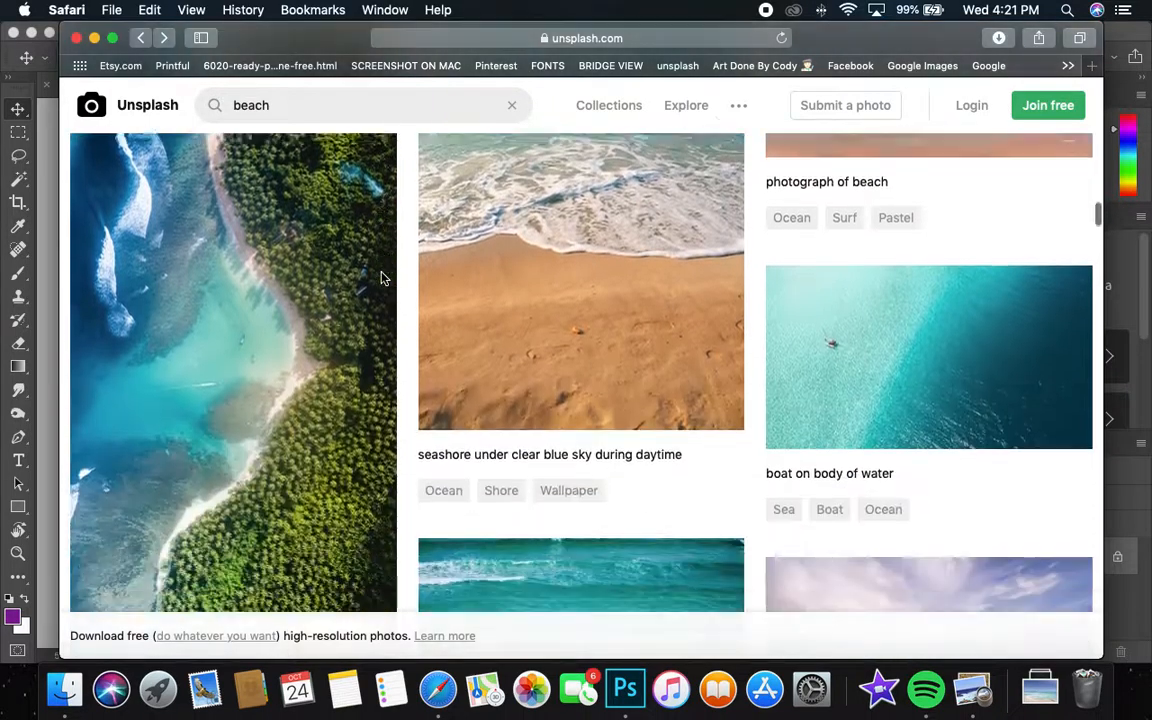
{"action": "scroll", "coordinate": [640, 345], "scroll_direction": "up", "scroll_amount": 20}
{"action": "scroll", "coordinate": [641, 349], "scroll_direction": "down", "scroll_amount": 6}
{"action": "scroll", "coordinate": [641, 349], "scroll_direction": "up", "scroll_amount": 3}
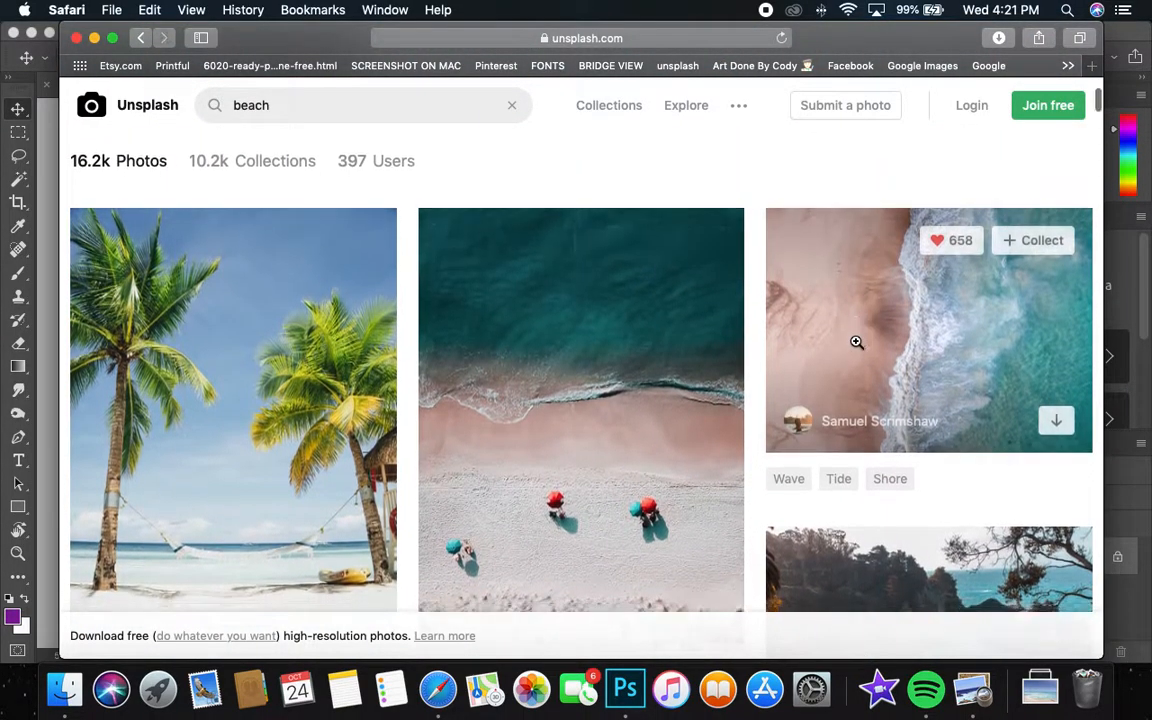
Download the aerial photo of pink sand beside turquoise surf and copy the opened image in Preview.
{"action": "left_click", "coordinate": [856, 339]}
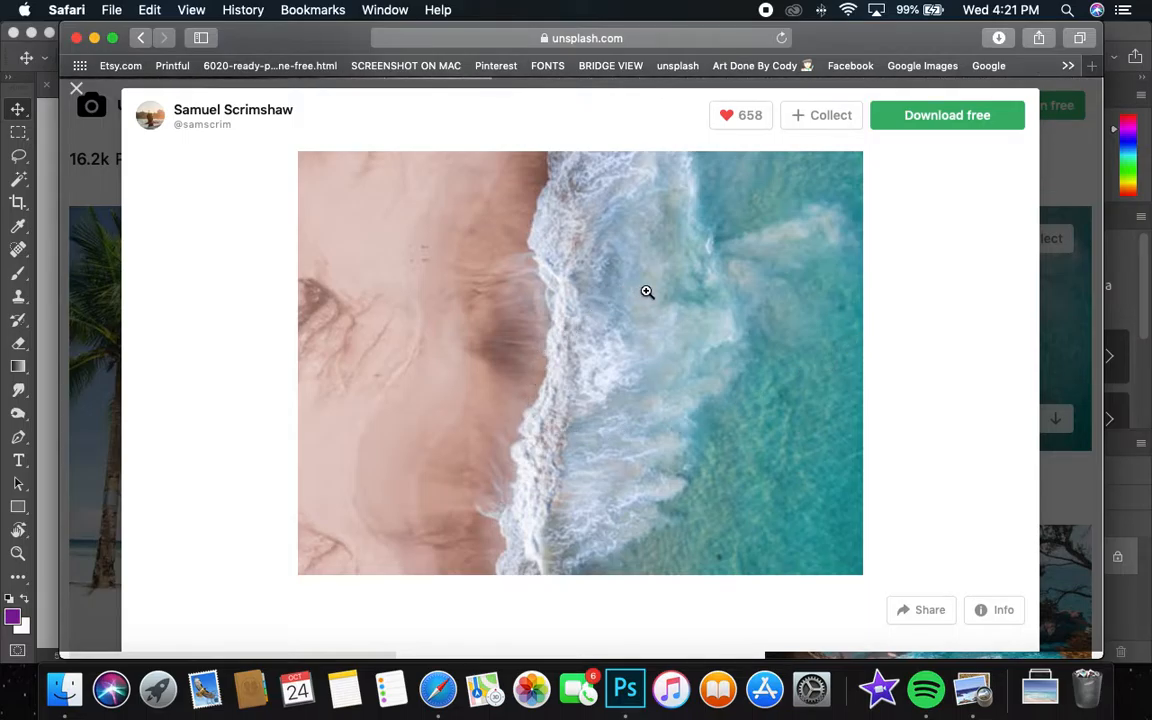
{"action": "left_click", "coordinate": [957, 117]}
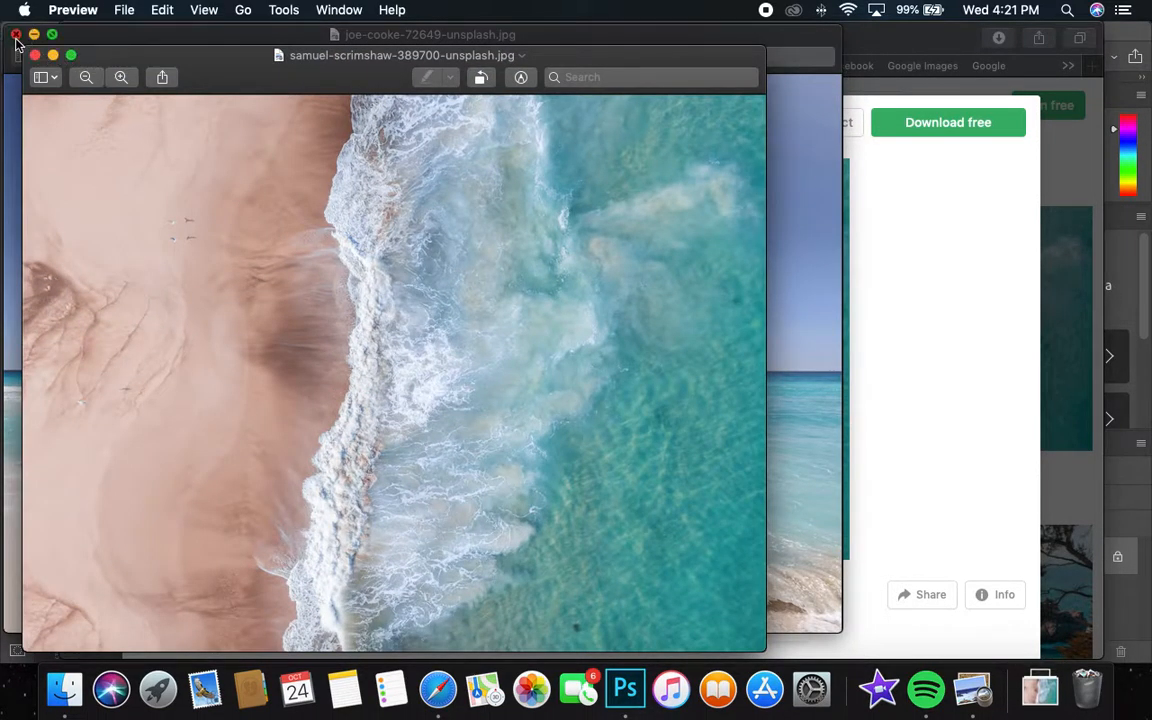
{"action": "left_click", "coordinate": [15, 35]}
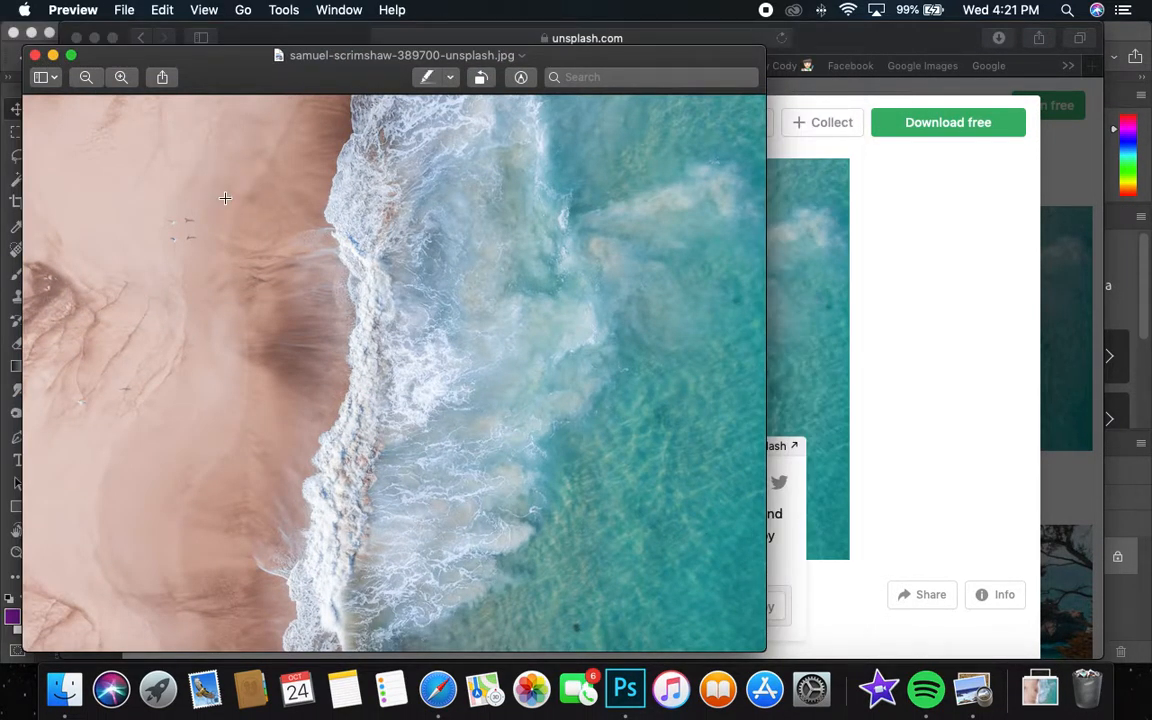
{"action": "left_click", "coordinate": [162, 10]}
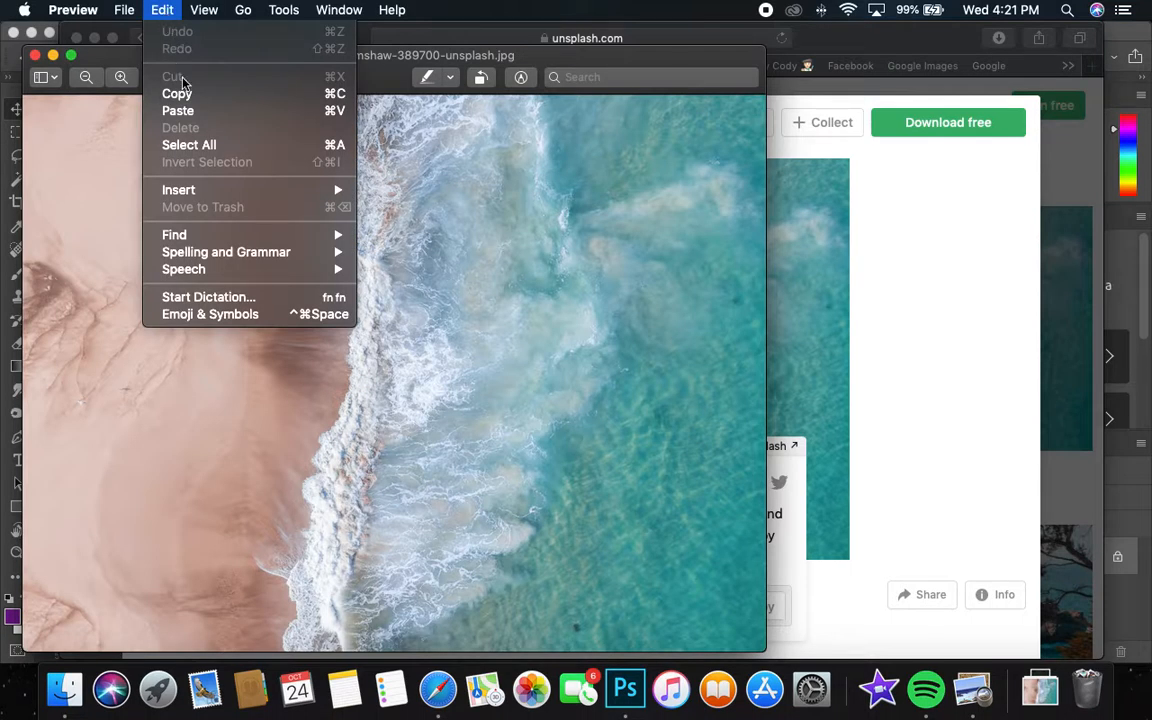
{"action": "left_click", "coordinate": [177, 93]}
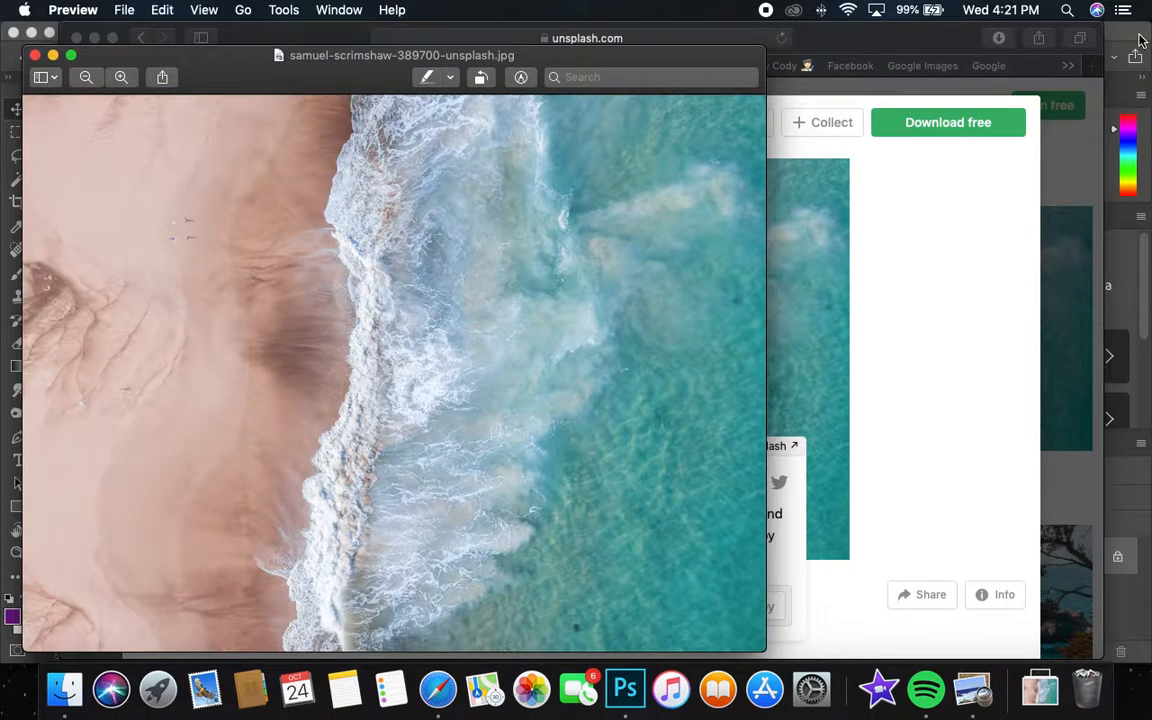
Switch to Photoshop and paste the copied shoreline photo into the blank document.
{"action": "key", "text": "super+Tab"}
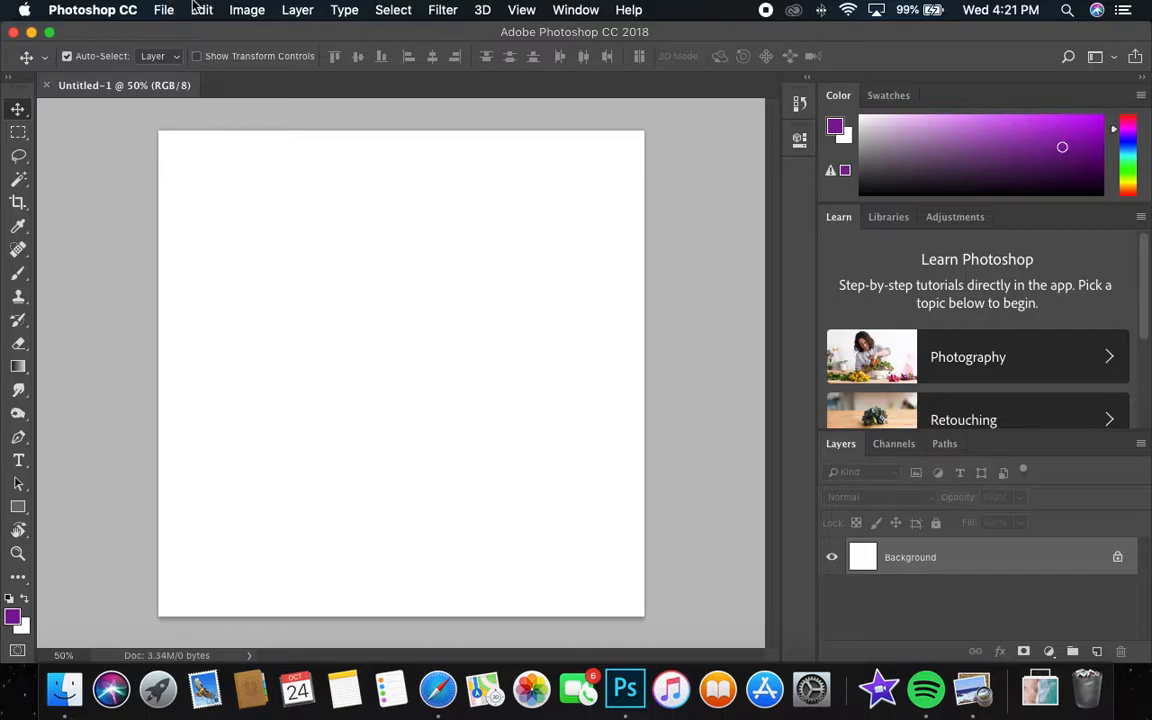
{"action": "left_click", "coordinate": [201, 10]}
{"action": "left_click", "coordinate": [210, 160]}
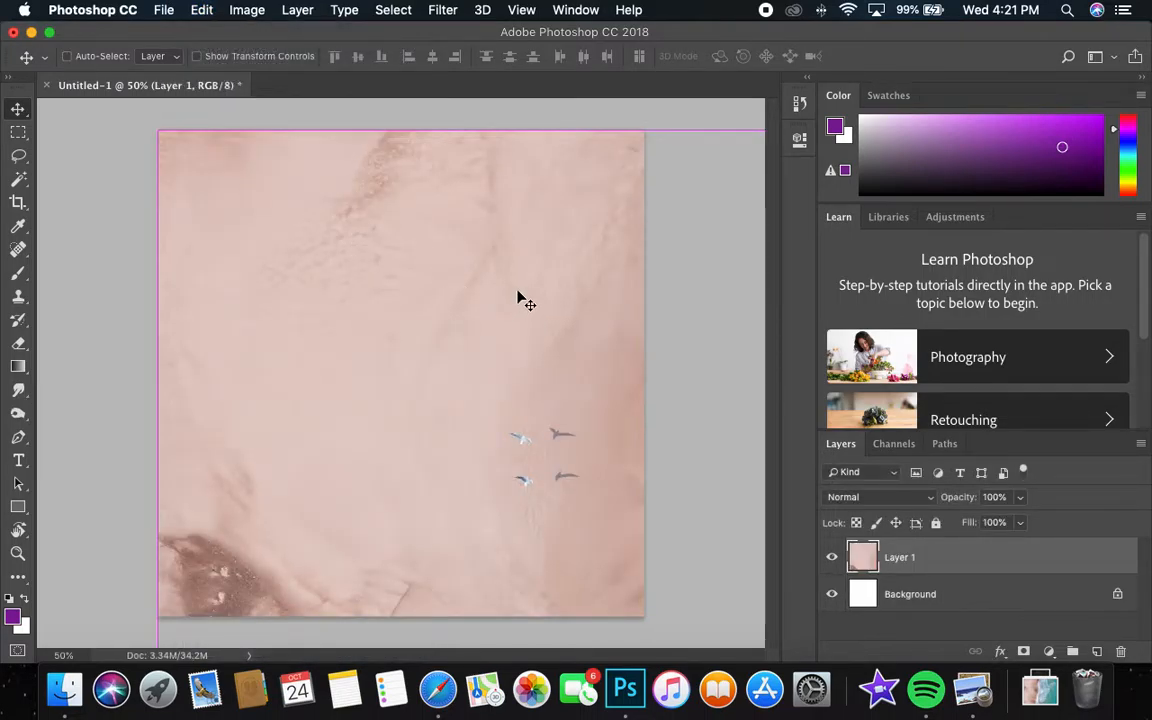
Rotate the pasted photo 90° with Free Transform and scale it to about 27% wide by 36% high, filling the canvas.
{"action": "key", "text": "super+t"}
{"action": "left_click_drag", "start_coordinate": [158, 130], "coordinate": [633, 503]}
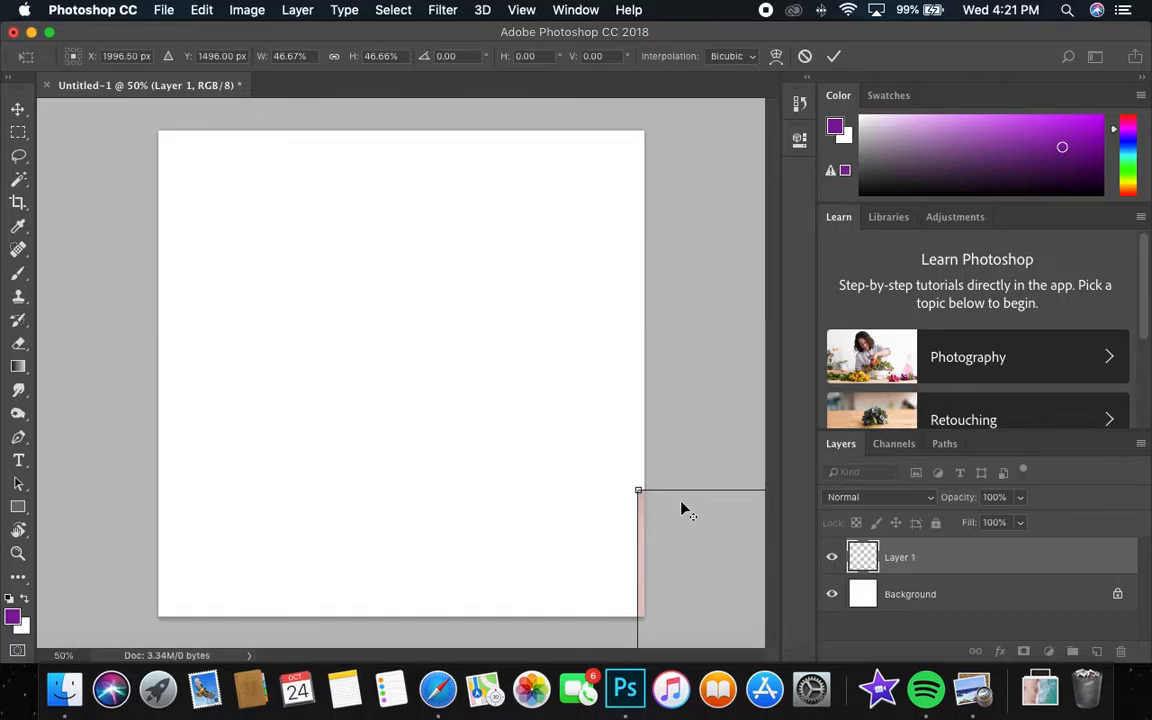
{"action": "left_click_drag", "start_coordinate": [650, 497], "coordinate": [165, 166]}
{"action": "left_click", "coordinate": [100, 119]}
{"action": "left_click_drag", "start_coordinate": [100, 119], "coordinate": [305, 273]}
{"action": "left_click_drag", "start_coordinate": [748, 260], "coordinate": [385, 430]}
{"action": "left_click_drag", "start_coordinate": [478, 560], "coordinate": [641, 614]}
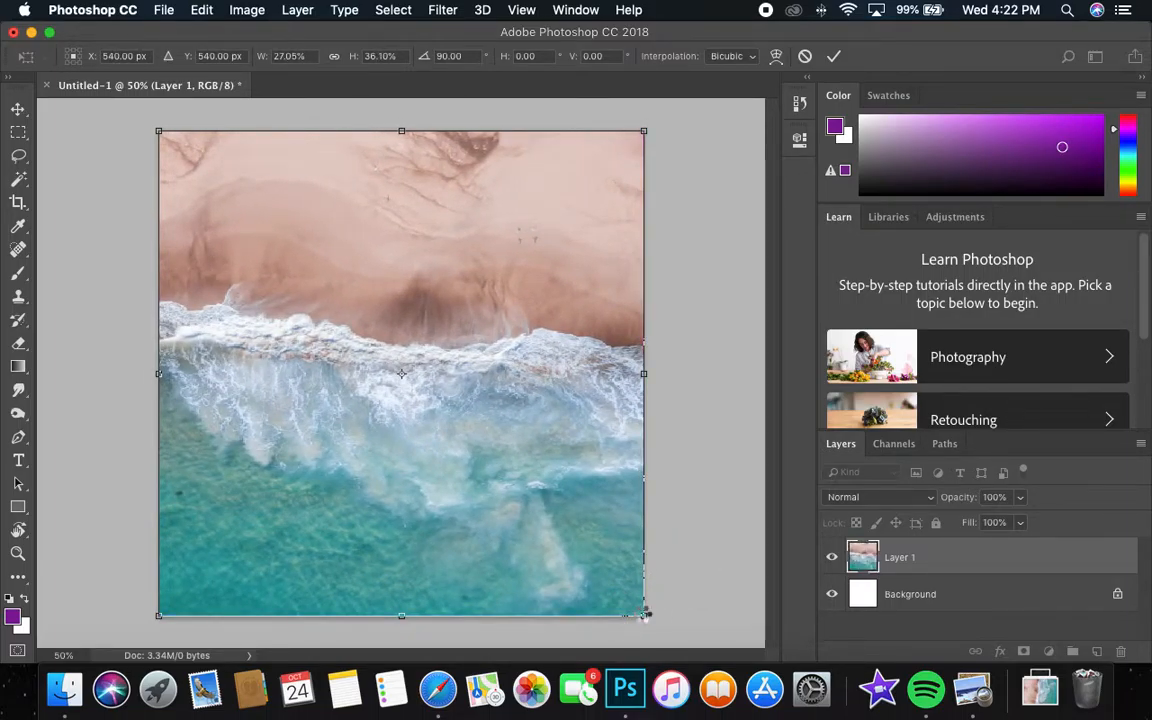
{"action": "key", "text": "Return"}
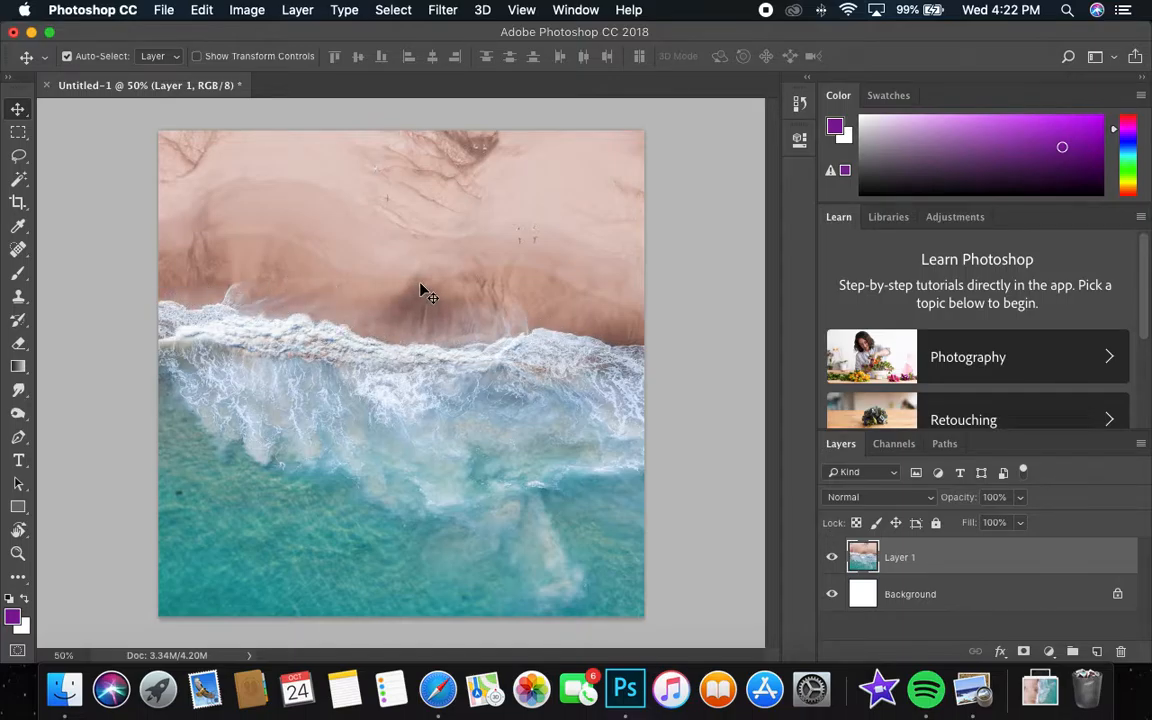
Rename the photo layer to "beach".
{"action": "double_click", "coordinate": [902, 558]}
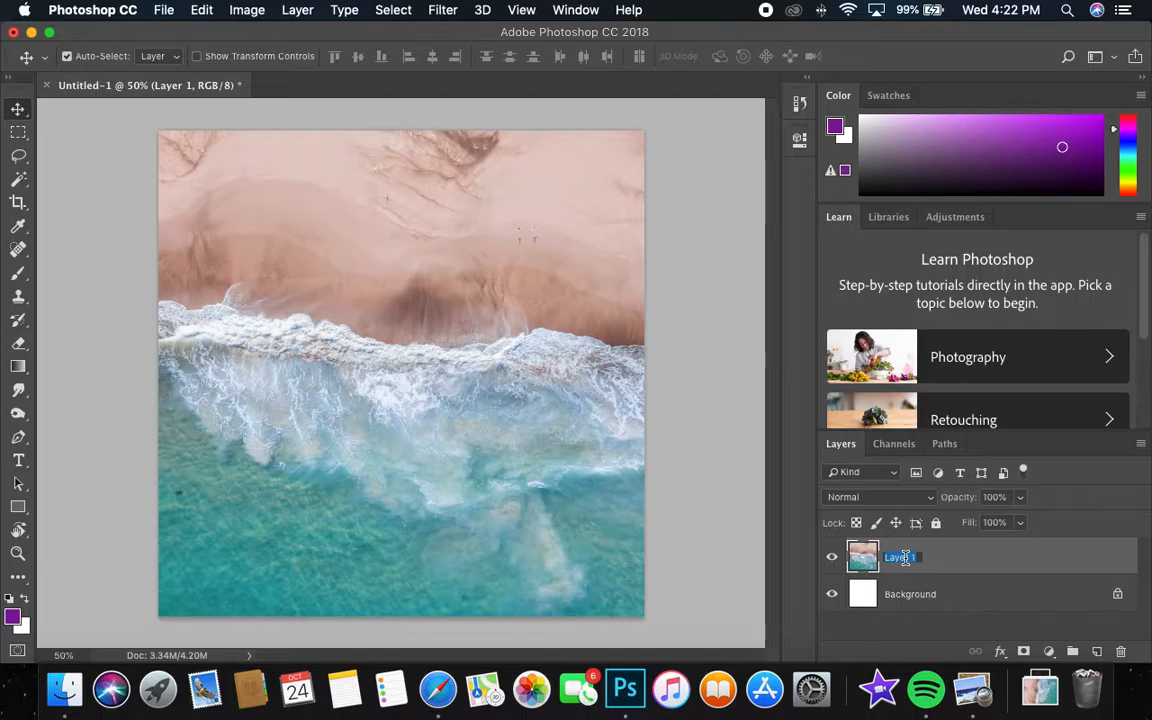
{"action": "type", "text": "beach"}
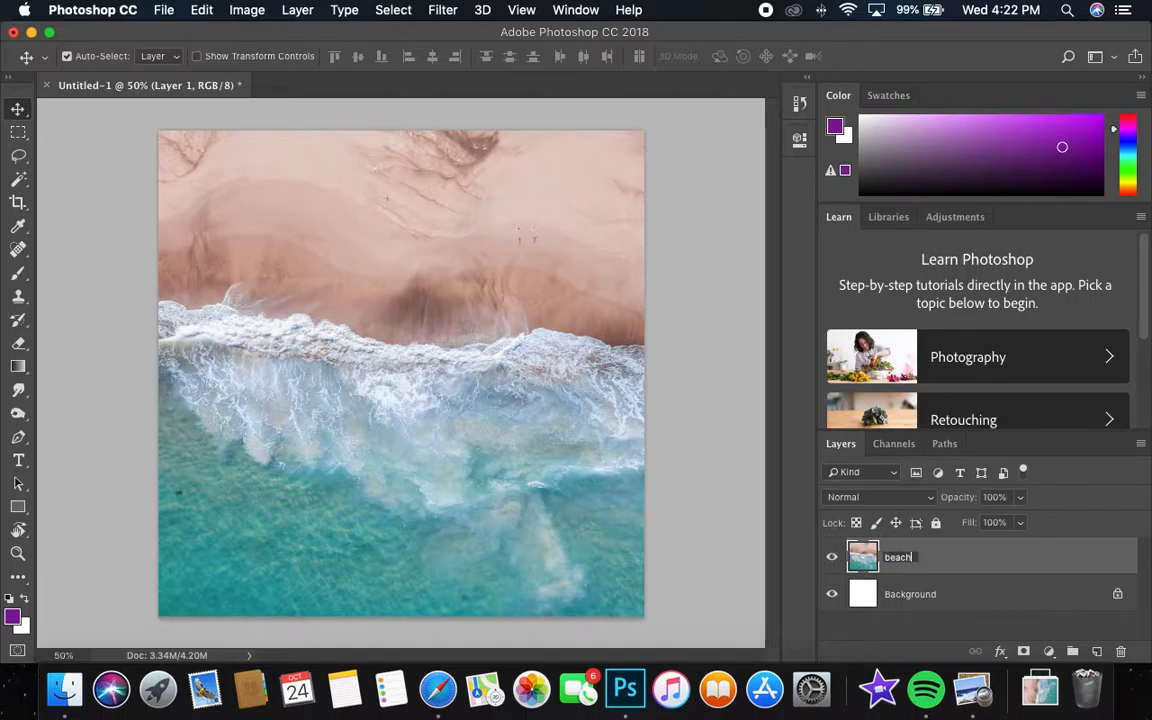
{"action": "key", "text": "Return"}
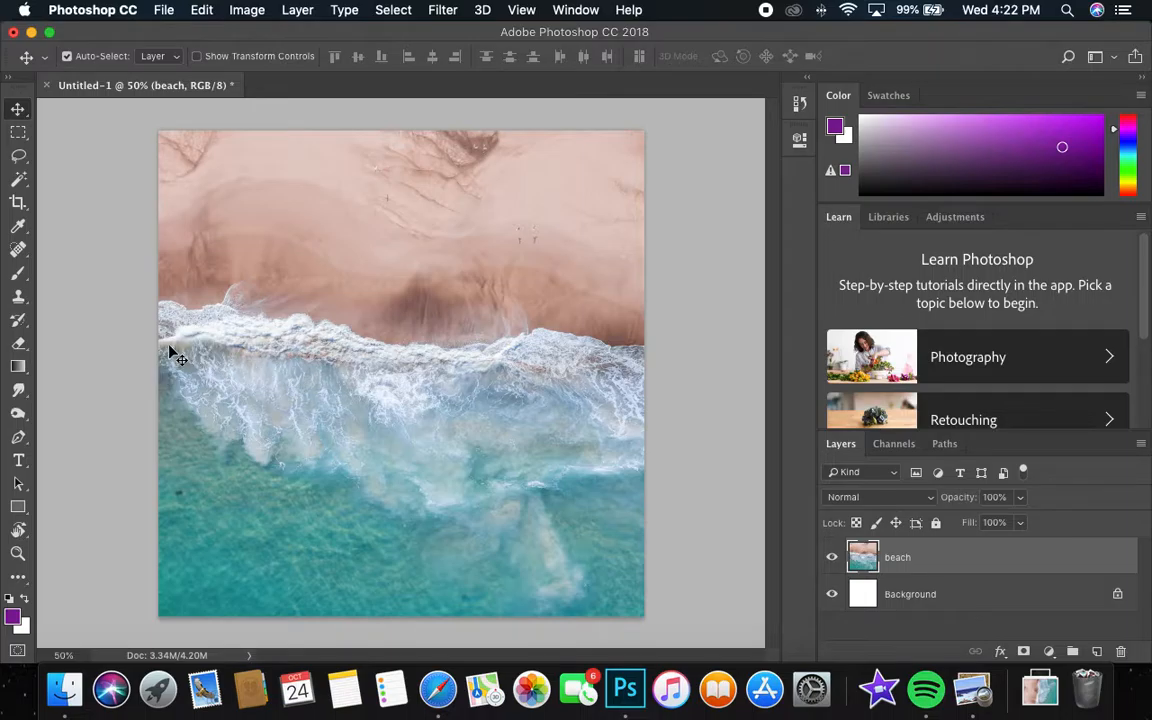
Select the pink sand with the Magic Wand at tolerance 32, adding the darker shoreline patches and upper creases to the selection.
{"action": "left_click", "coordinate": [20, 181]}
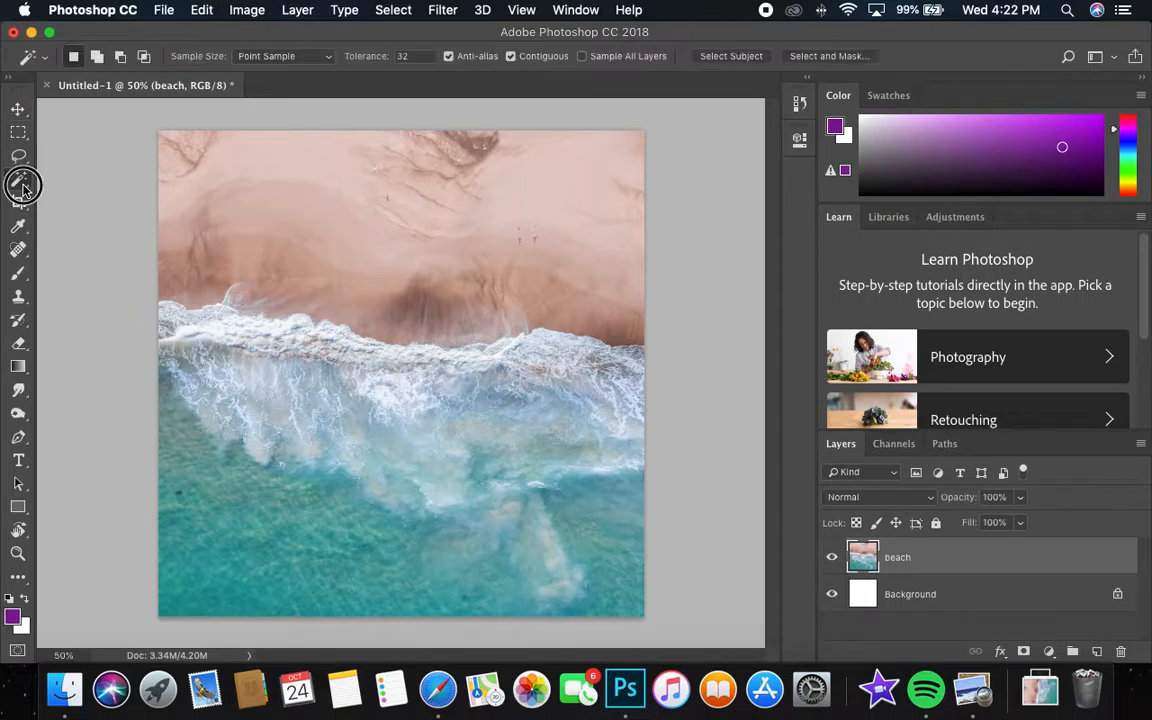
{"action": "left_click", "coordinate": [88, 195]}
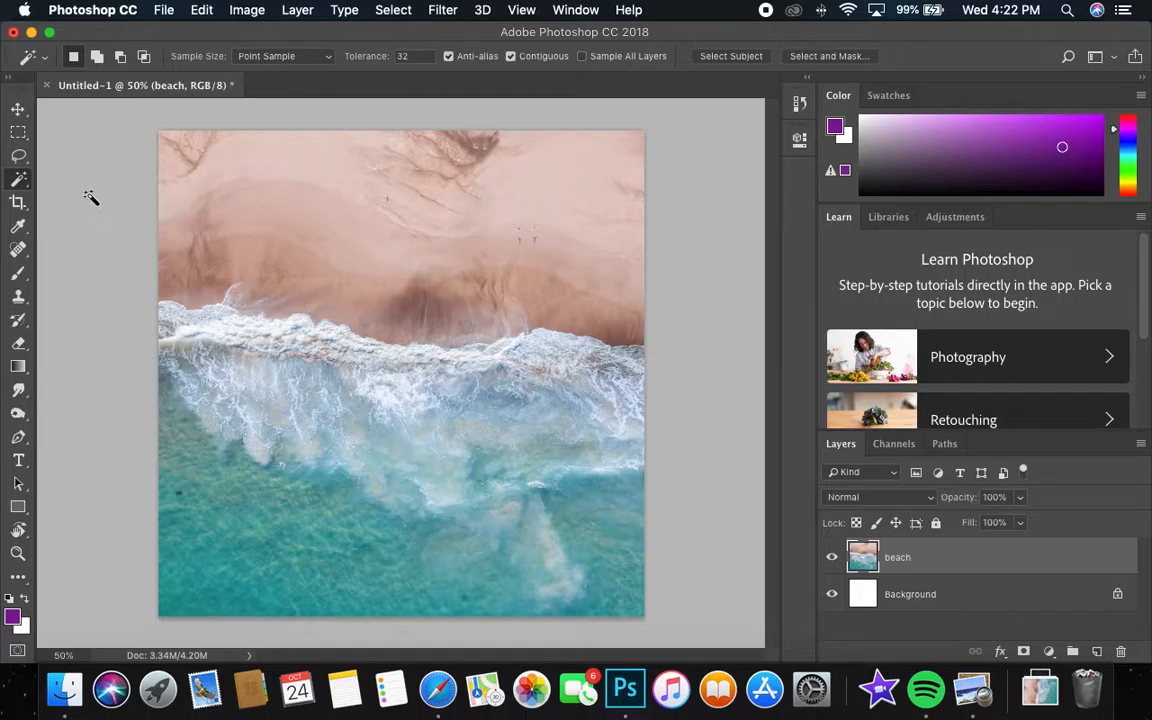
{"action": "left_click", "coordinate": [357, 250]}
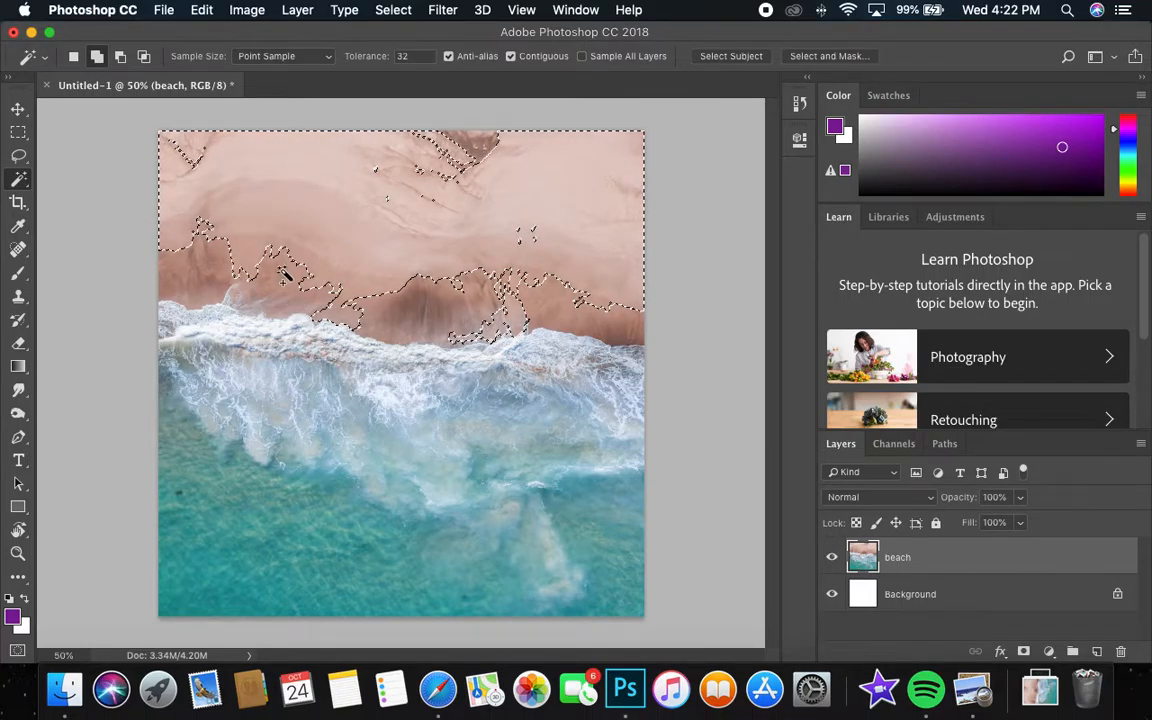
{"action": "left_click", "coordinate": [457, 162]}
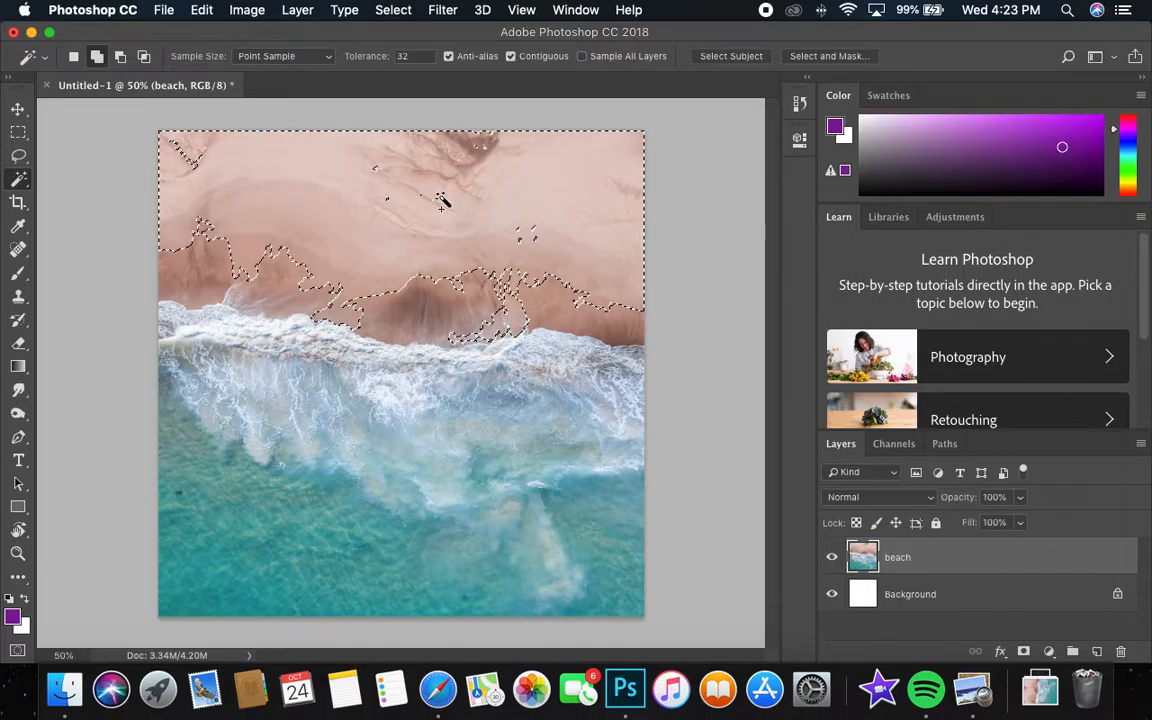
{"action": "left_click", "coordinate": [247, 275]}
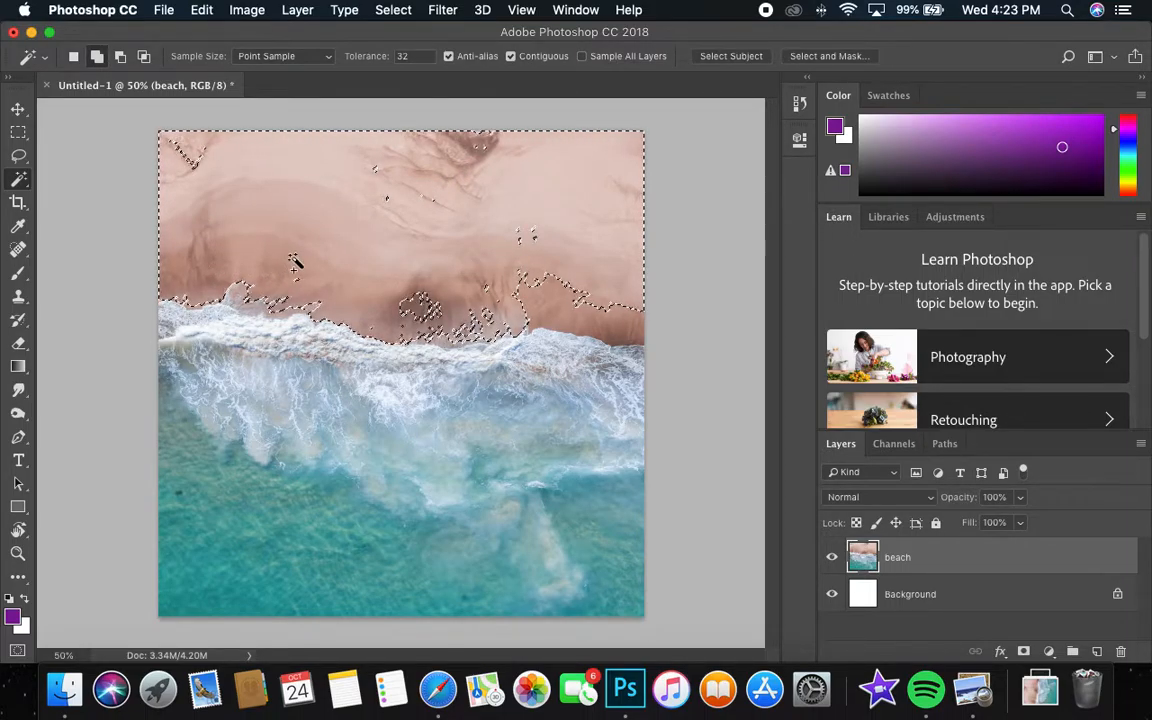
{"action": "left_click", "coordinate": [546, 307]}
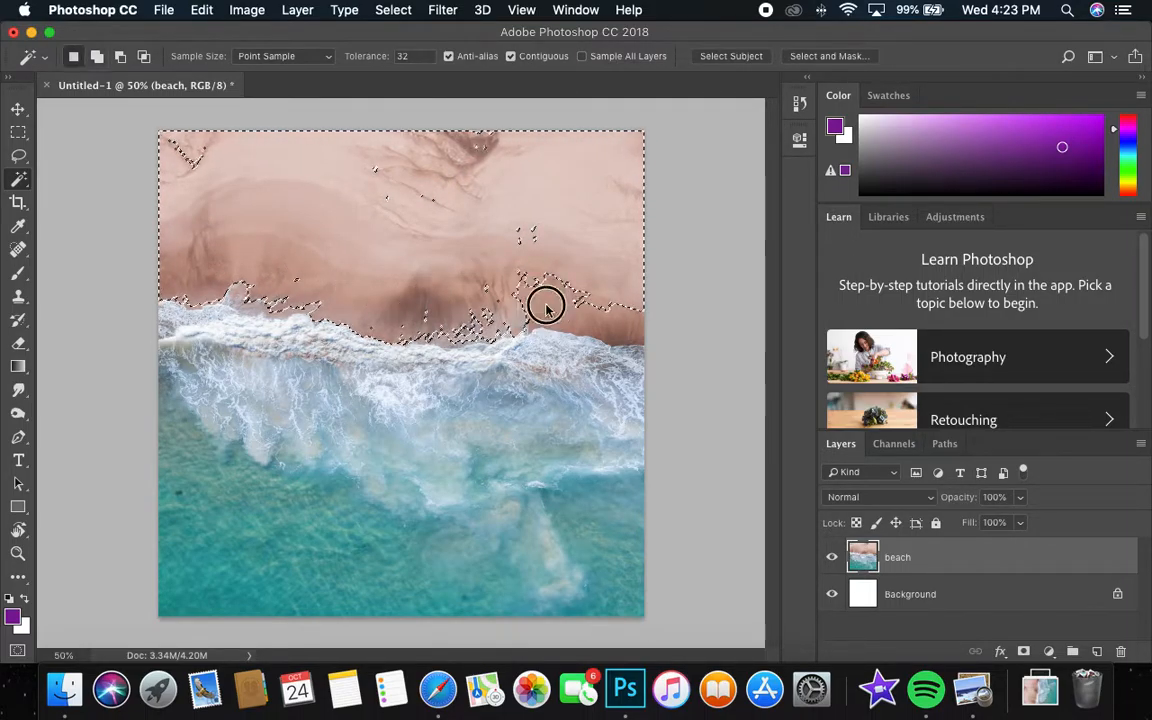
{"action": "left_click", "coordinate": [194, 164], "text": "shift"}
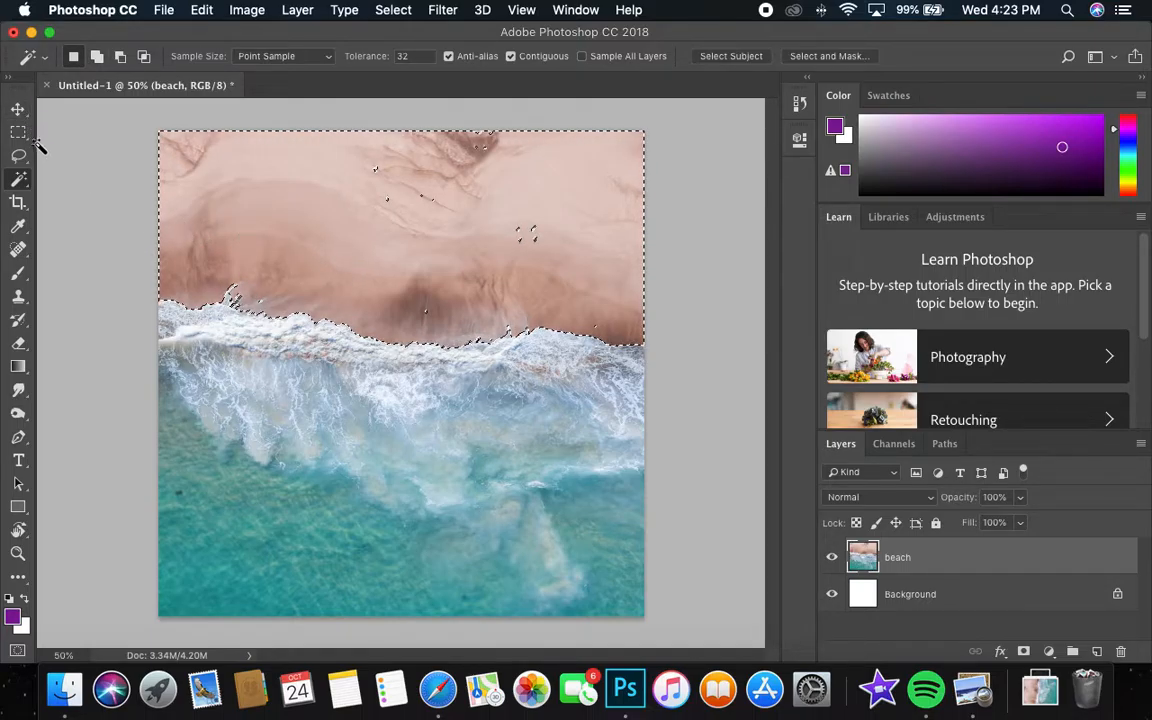
Enter Quick Mask mode for the sand selection and set the Brush tool's opacity to 100%.
{"action": "left_click", "coordinate": [18, 652]}
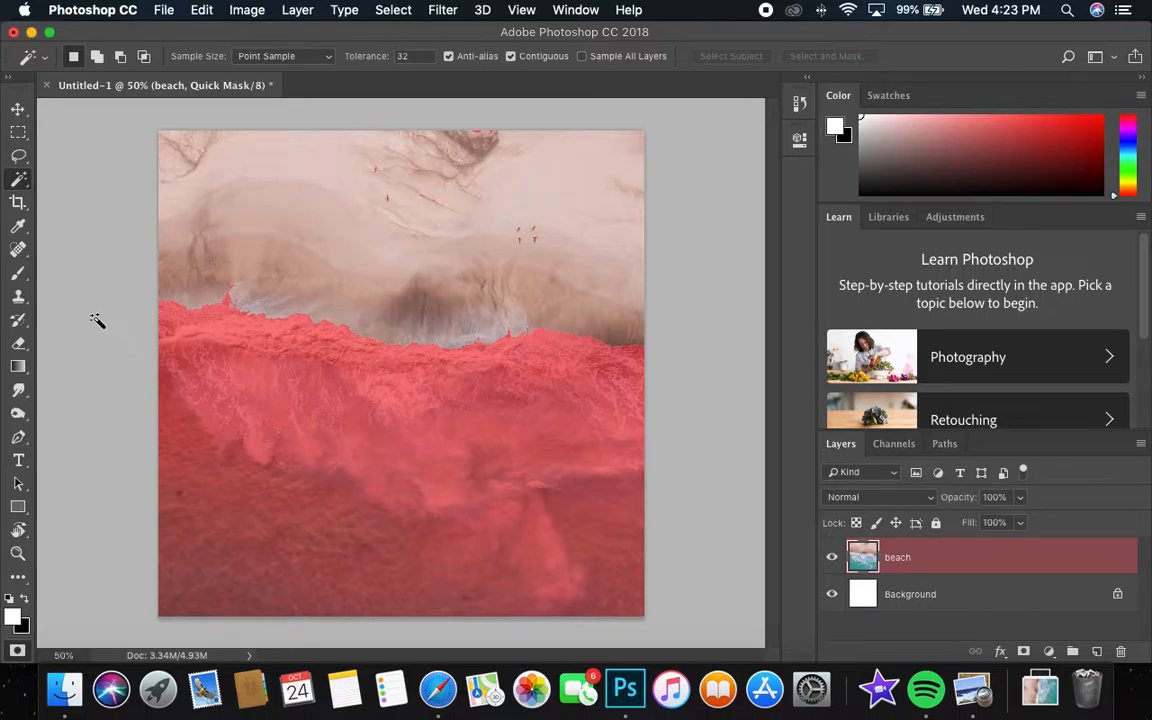
{"action": "left_click", "coordinate": [25, 278]}
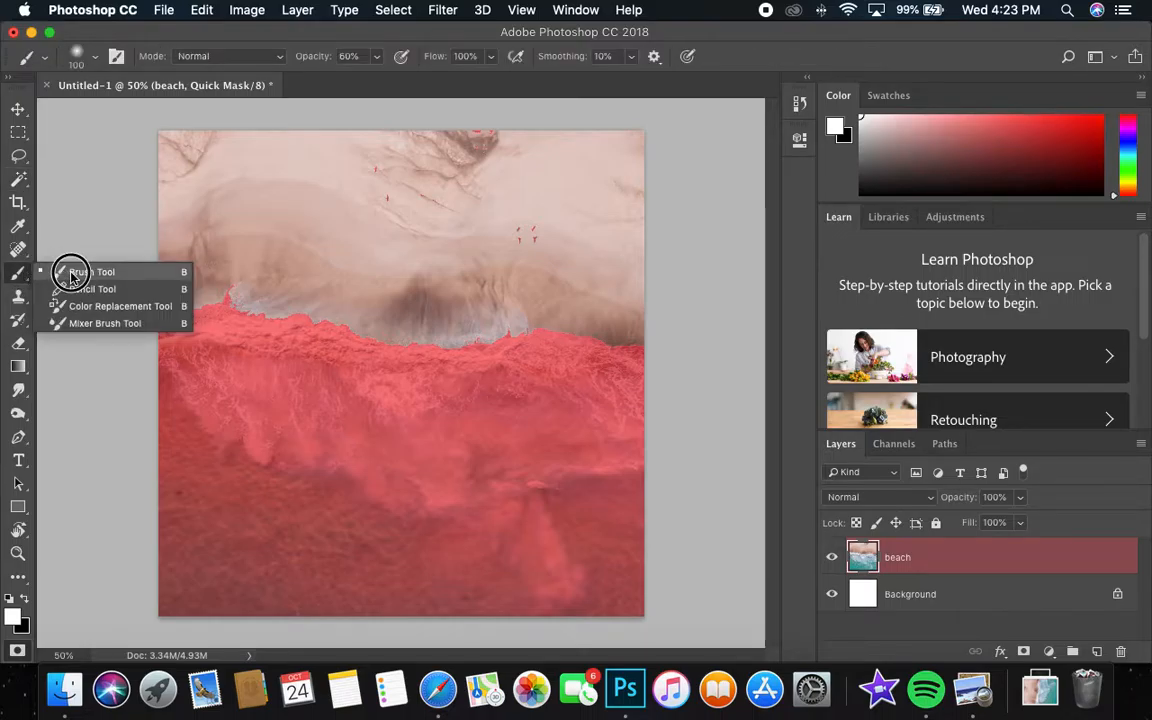
{"action": "left_click", "coordinate": [71, 272]}
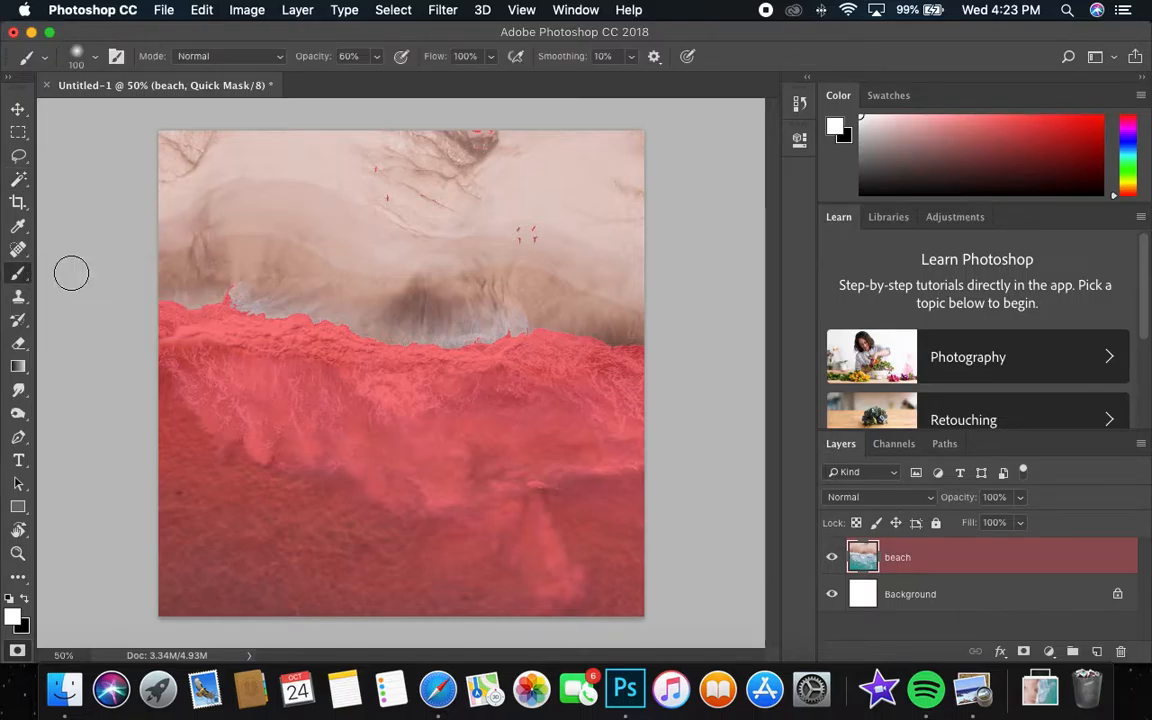
{"action": "left_click", "coordinate": [376, 56]}
{"action": "left_click_drag", "start_coordinate": [378, 79], "coordinate": [436, 82]}
{"action": "left_click", "coordinate": [699, 190]}
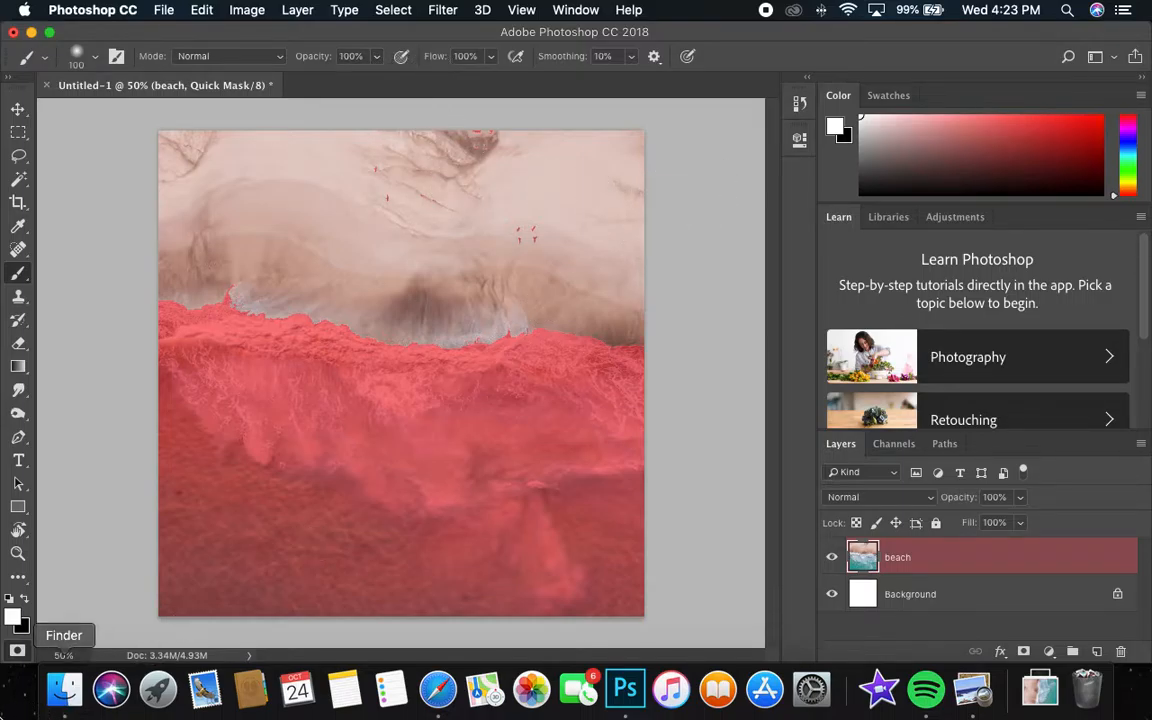
Make black the foreground colour and set the brush to a hard edge at 94 px.
{"action": "left_click", "coordinate": [26, 601]}
{"action": "left_click", "coordinate": [26, 601]}
{"action": "left_click", "coordinate": [26, 601]}
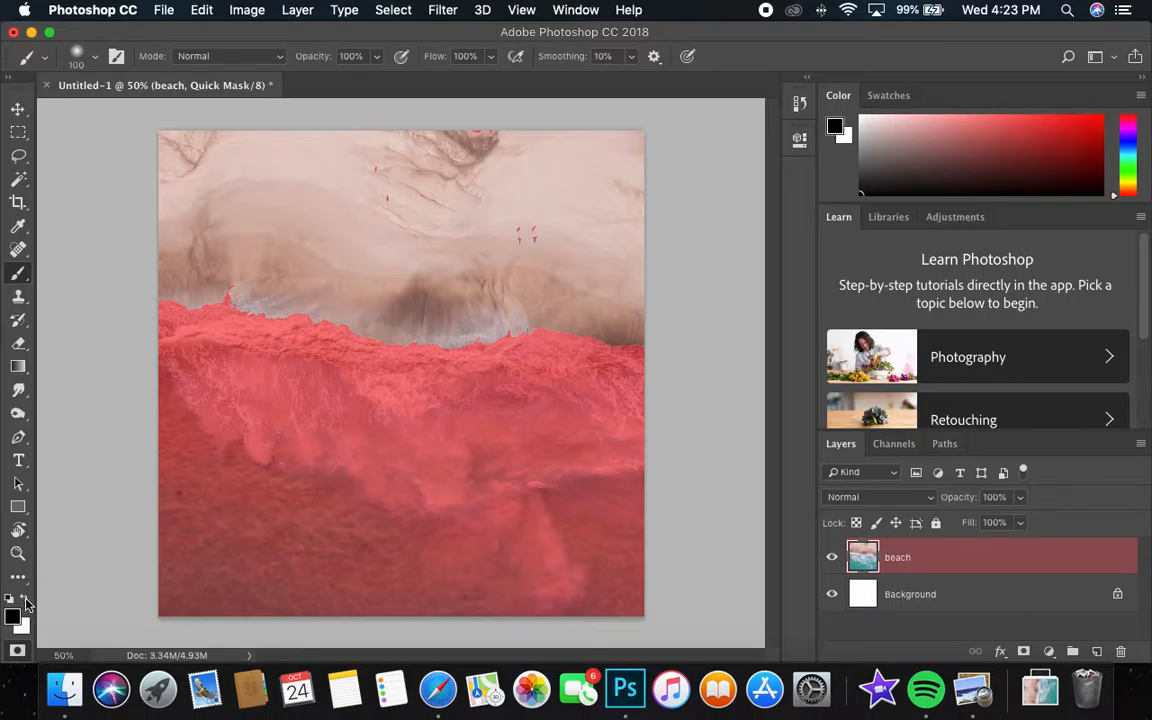
{"action": "left_click", "coordinate": [418, 264]}
{"action": "right_click", "coordinate": [445, 290]}
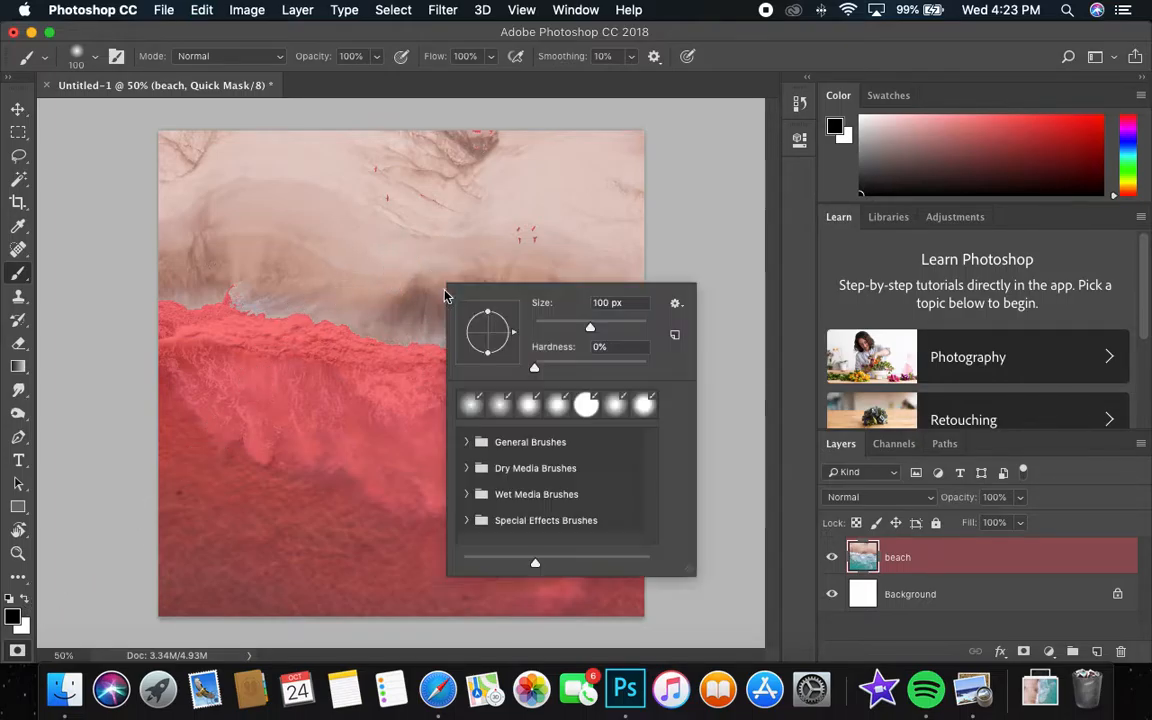
{"action": "left_click_drag", "start_coordinate": [540, 367], "coordinate": [651, 372]}
{"action": "left_click_drag", "start_coordinate": [577, 328], "coordinate": [588, 328]}
{"action": "left_click", "coordinate": [705, 244]}
Try a black brush stroke over the sand around the birds in the mask, and undo it.
{"action": "mouse_move", "coordinate": [527, 225]}
{"action": "left_mouse_down"}
{"action": "mouse_move", "coordinate": [490, 225]}
{"action": "mouse_move", "coordinate": [568, 221]}
{"action": "mouse_move", "coordinate": [455, 237]}
{"action": "left_mouse_up"}
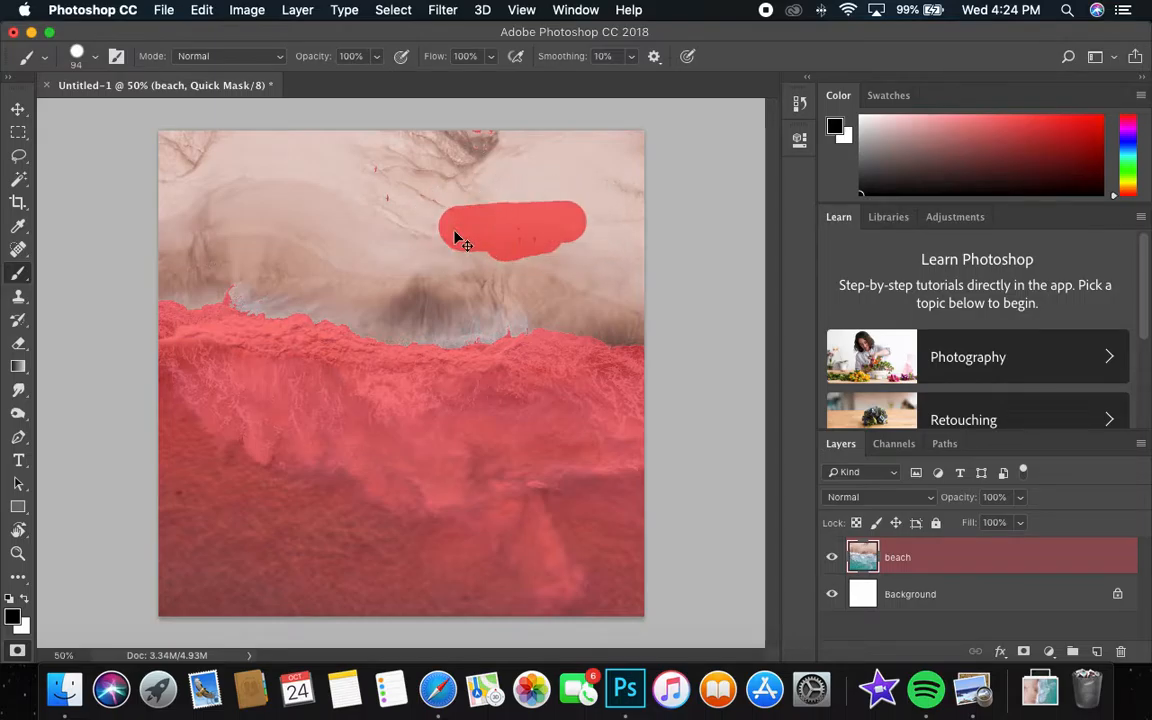
{"action": "key", "text": "super+z"}
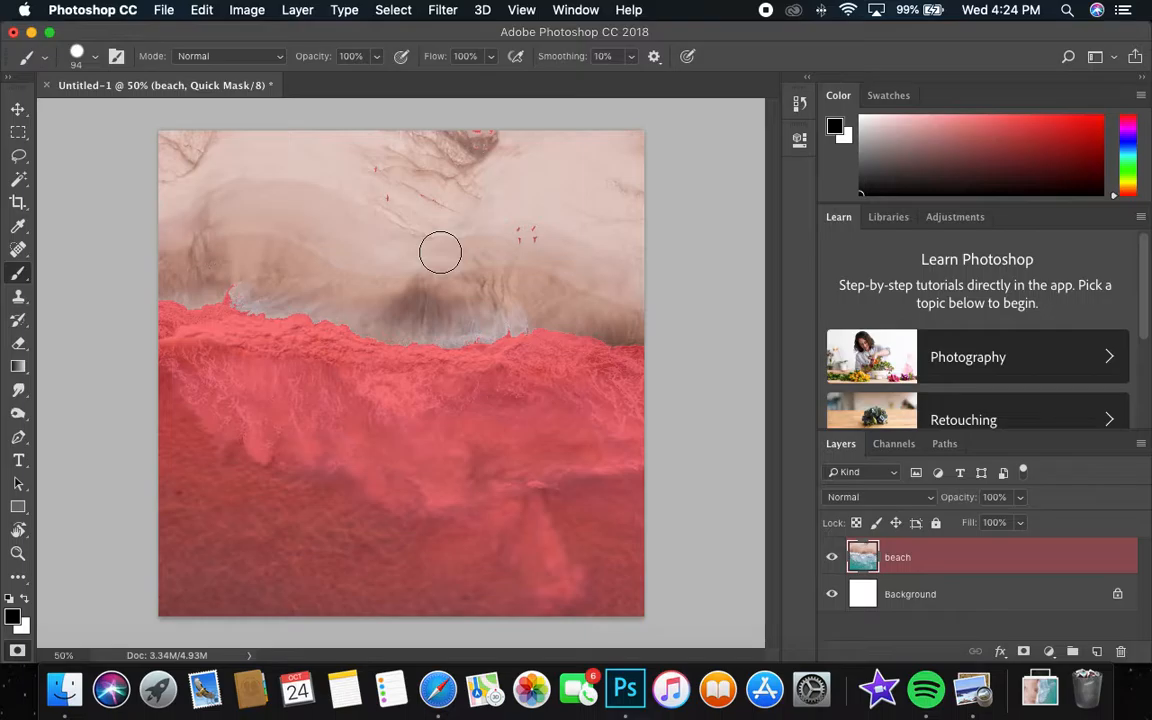
{"action": "key", "text": "x"}
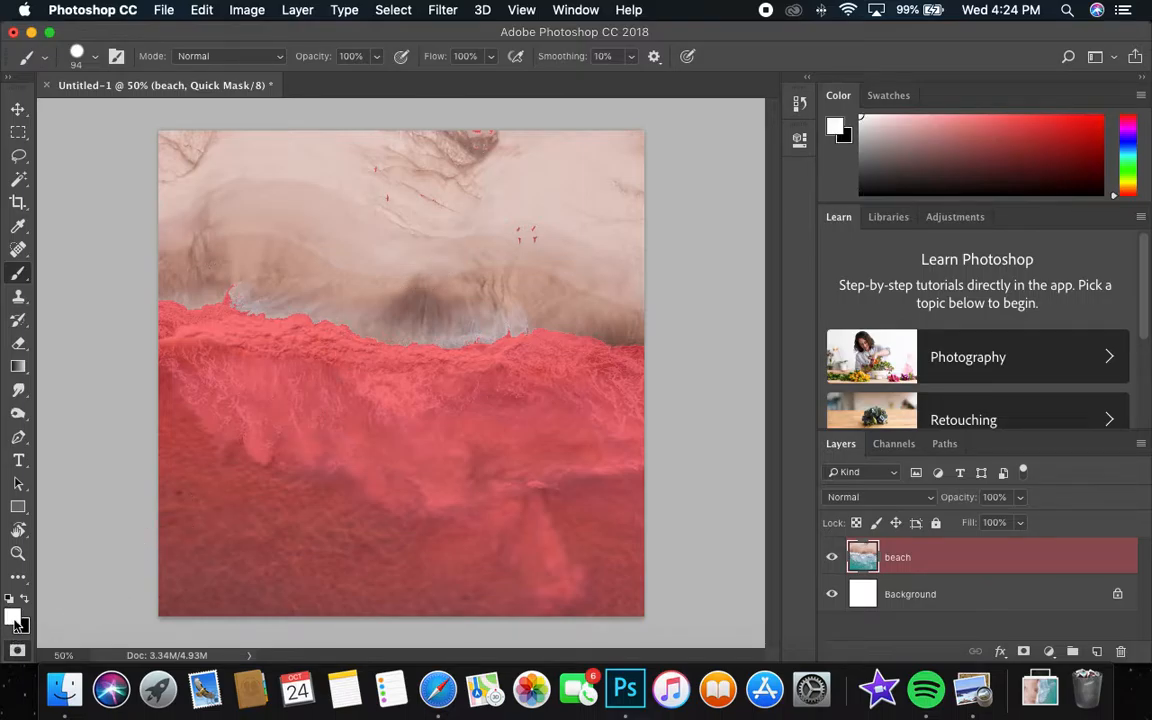
{"action": "key", "text": "x"}
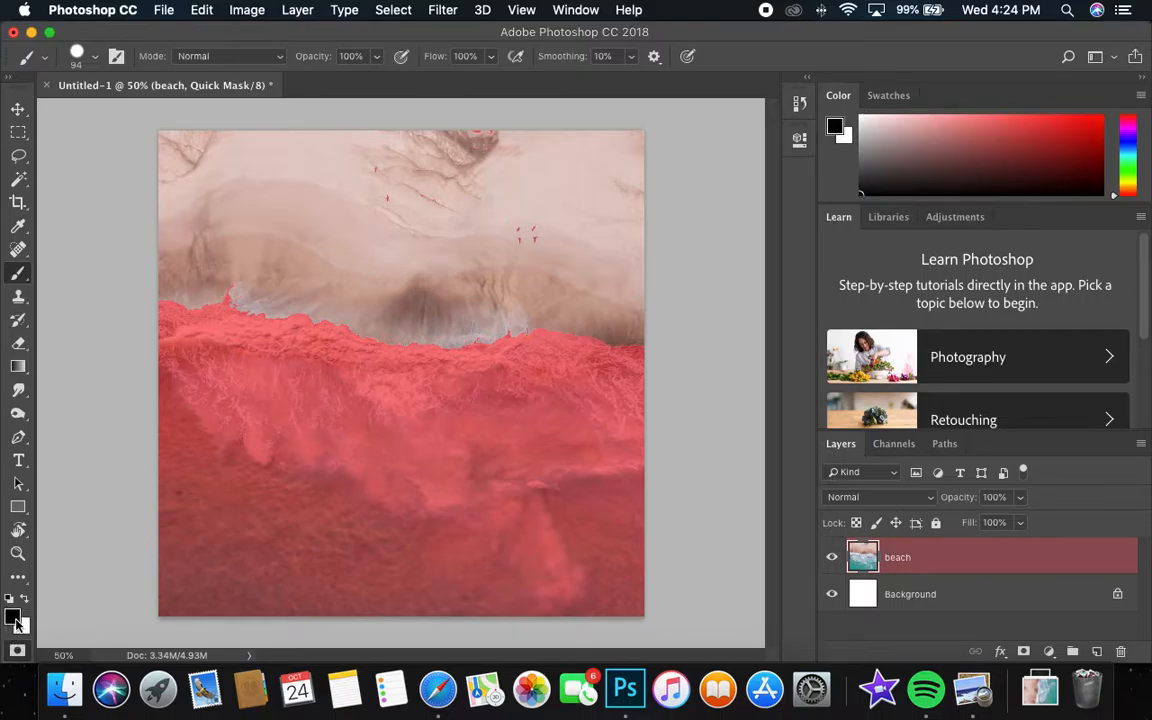
Paint white over the birds, the sand's stray red specks and the left foam wisp to clear them from the mask.
{"action": "key", "text": "x"}
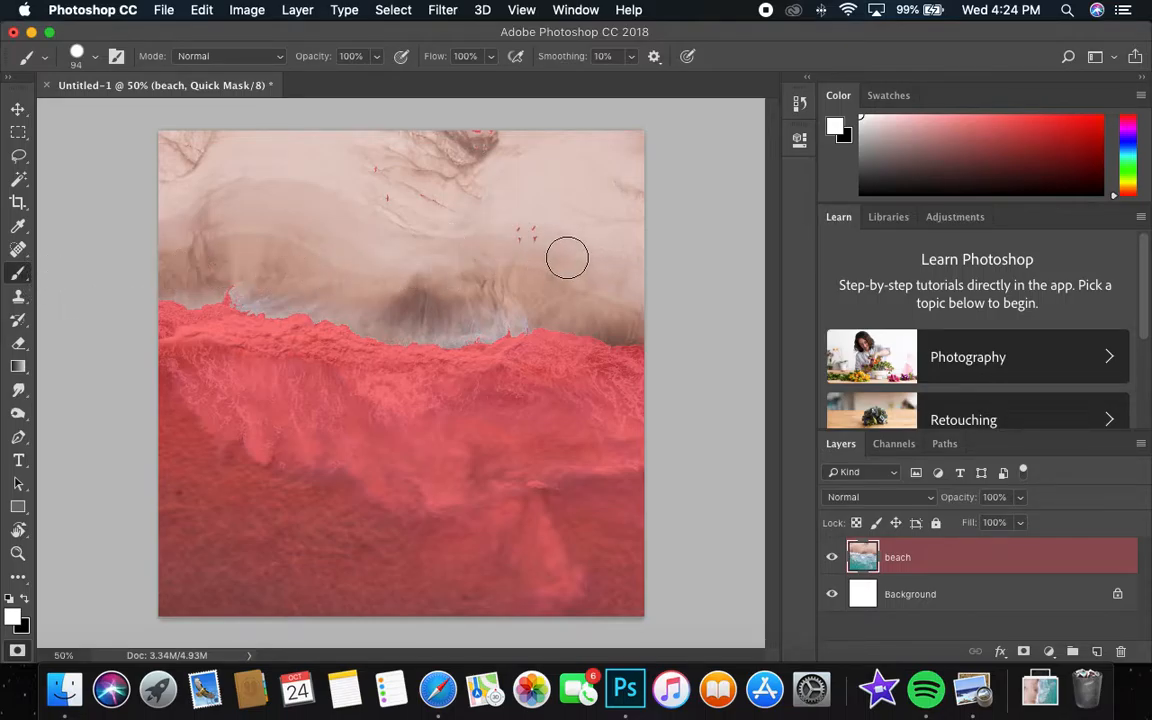
{"action": "mouse_move", "coordinate": [532, 234]}
{"action": "left_mouse_down"}
{"action": "mouse_move", "coordinate": [563, 242]}
{"action": "mouse_move", "coordinate": [301, 215]}
{"action": "mouse_move", "coordinate": [446, 202]}
{"action": "mouse_move", "coordinate": [471, 161]}
{"action": "mouse_move", "coordinate": [429, 145]}
{"action": "mouse_move", "coordinate": [471, 130]}
{"action": "mouse_move", "coordinate": [206, 145]}
{"action": "mouse_move", "coordinate": [228, 147]}
{"action": "mouse_move", "coordinate": [275, 198]}
{"action": "mouse_move", "coordinate": [245, 224]}
{"action": "mouse_move", "coordinate": [244, 287]}
{"action": "left_mouse_up"}
{"action": "left_click", "coordinate": [256, 294]}
{"action": "left_click", "coordinate": [260, 295]}
{"action": "left_click_drag", "start_coordinate": [260, 295], "coordinate": [297, 291]}
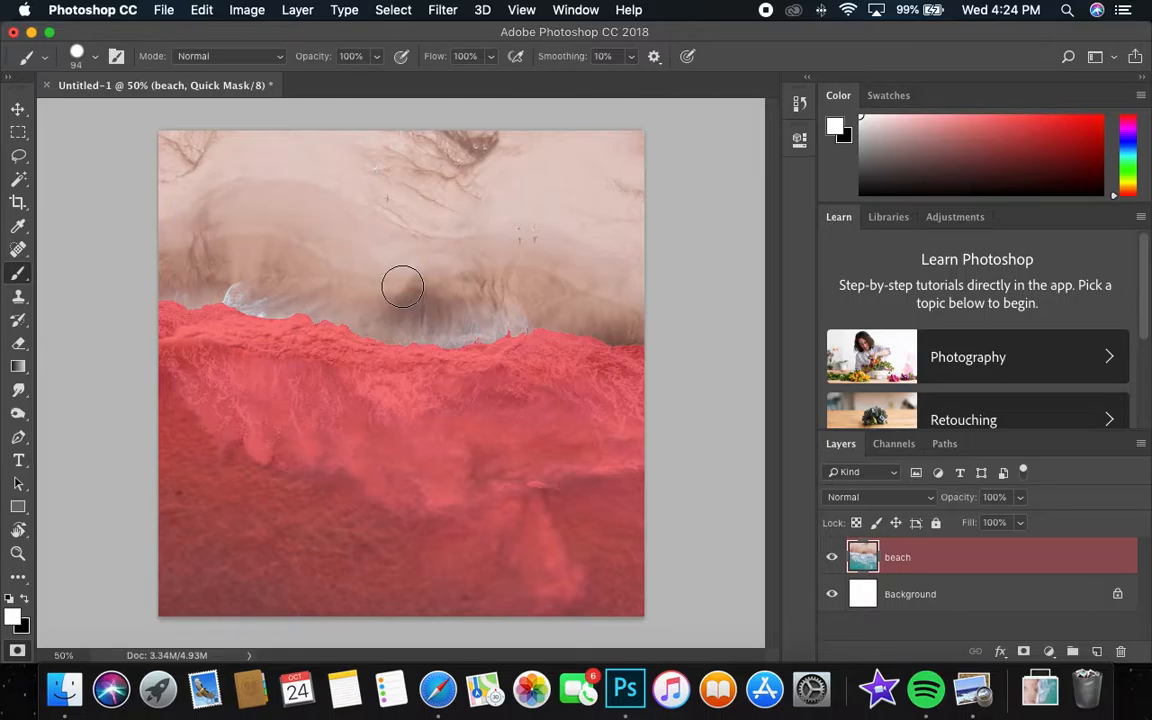
Paint white over the mask specks in the dark wet sand along the middle shoreline, and step back through the last three strokes.
{"action": "key", "text": "z"}
{"action": "left_click_drag", "start_coordinate": [471, 321], "coordinate": [560, 292]}
{"action": "key", "text": "b"}
{"action": "left_click", "coordinate": [448, 330]}
{"action": "left_click", "coordinate": [423, 332]}
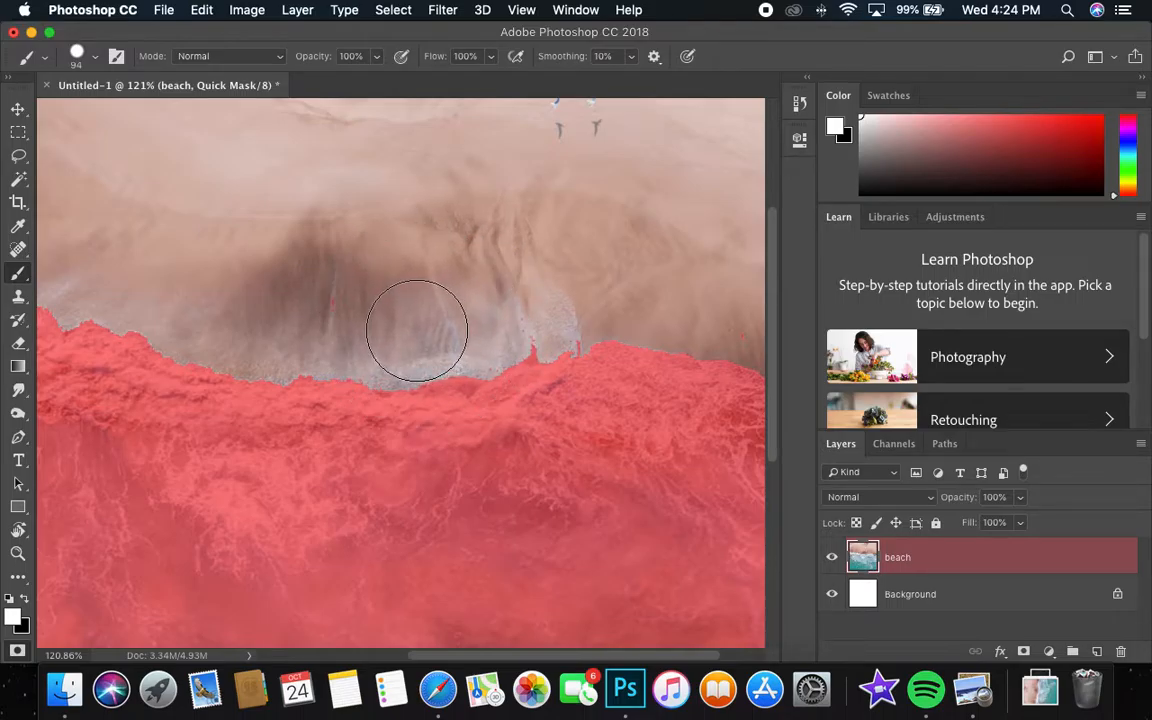
{"action": "mouse_move", "coordinate": [400, 334]}
{"action": "left_mouse_down"}
{"action": "mouse_move", "coordinate": [241, 329]}
{"action": "mouse_move", "coordinate": [216, 303]}
{"action": "left_mouse_up"}
{"action": "left_click", "coordinate": [353, 329]}
{"action": "key", "text": "alt+super+z"}
{"action": "key", "text": "alt+super+z"}
{"action": "key", "text": "alt+super+z"}
{"action": "key", "text": "alt+super+z"}
{"action": "key", "text": "alt+super+z"}
{"action": "key", "text": "alt+super+z"}
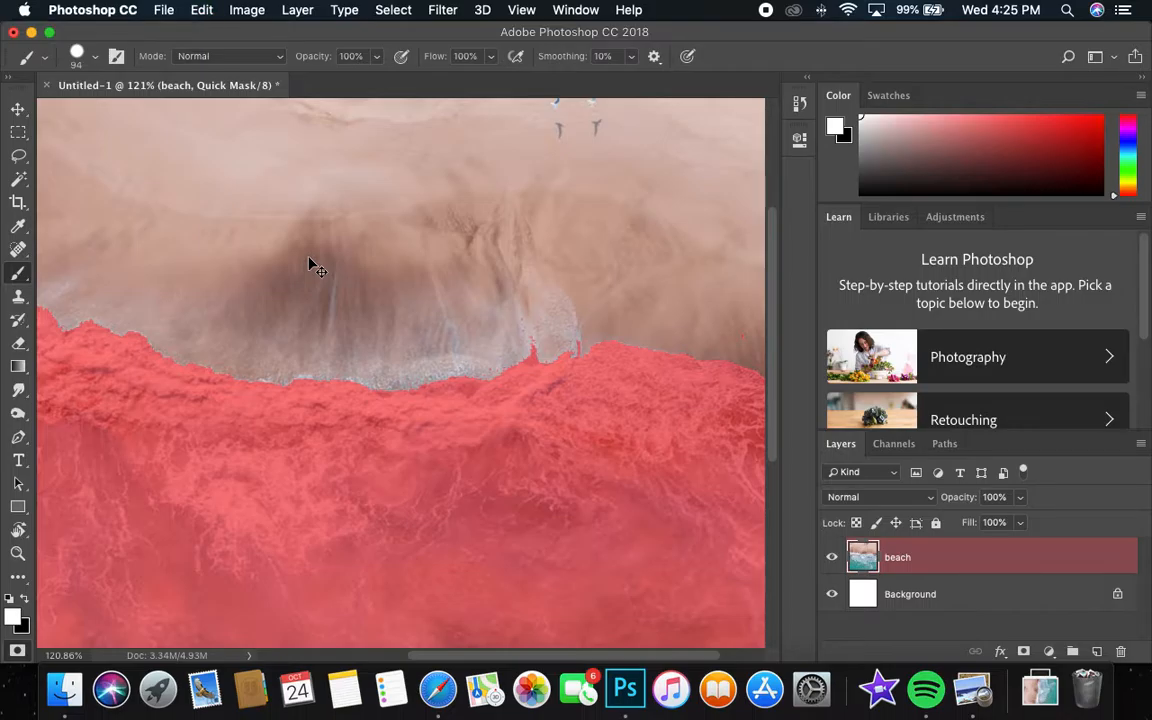
Paint white over the leftover mask flecks in the foam and sand right of centre, and check the left shoreline.
{"action": "scroll", "coordinate": [414, 399], "scroll_direction": "right", "scroll_amount": 3}
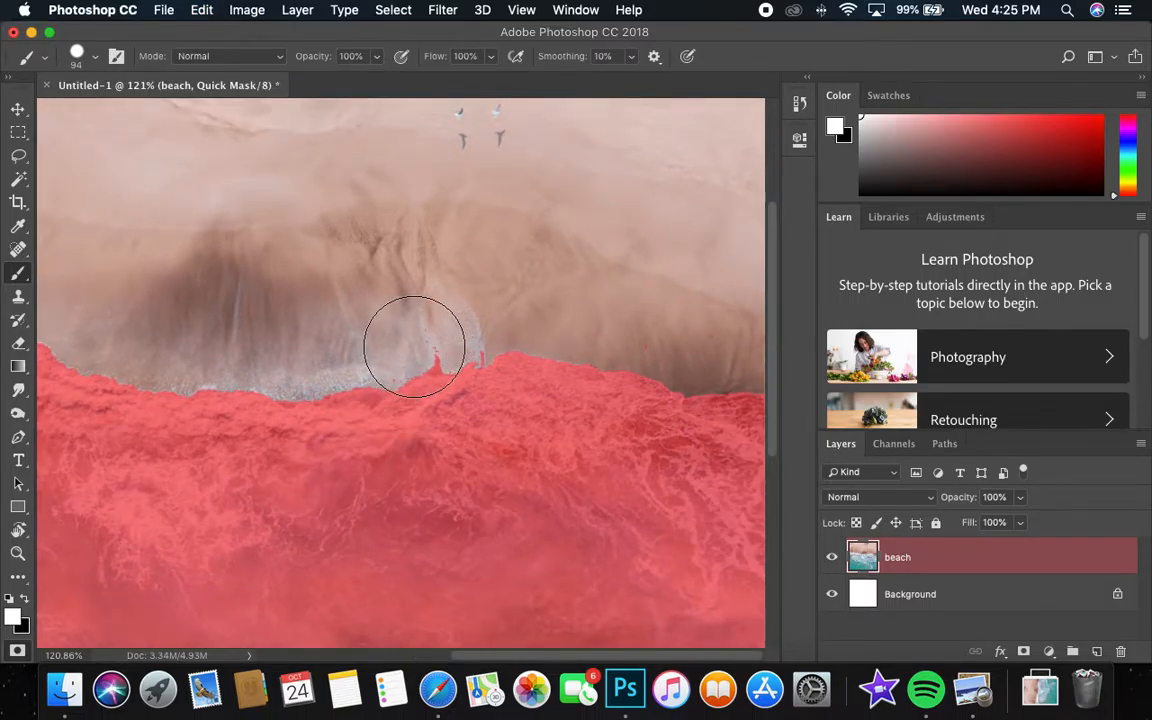
{"action": "left_click", "coordinate": [468, 309]}
{"action": "left_click", "coordinate": [653, 309]}
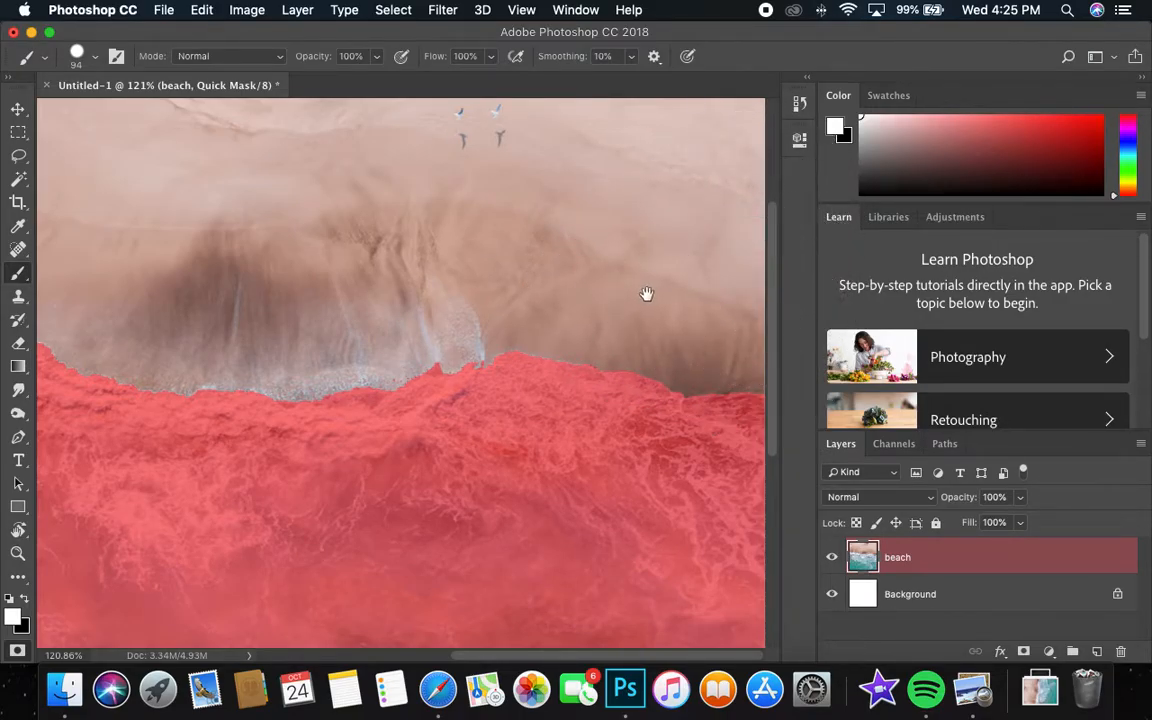
{"action": "scroll", "coordinate": [297, 520], "scroll_direction": "up", "scroll_amount": 6}
{"action": "left_click_drag", "start_coordinate": [298, 520], "coordinate": [269, 588]}
{"action": "left_click_drag", "start_coordinate": [384, 402], "coordinate": [780, 420]}
{"action": "left_click_drag", "start_coordinate": [378, 309], "coordinate": [623, 355]}
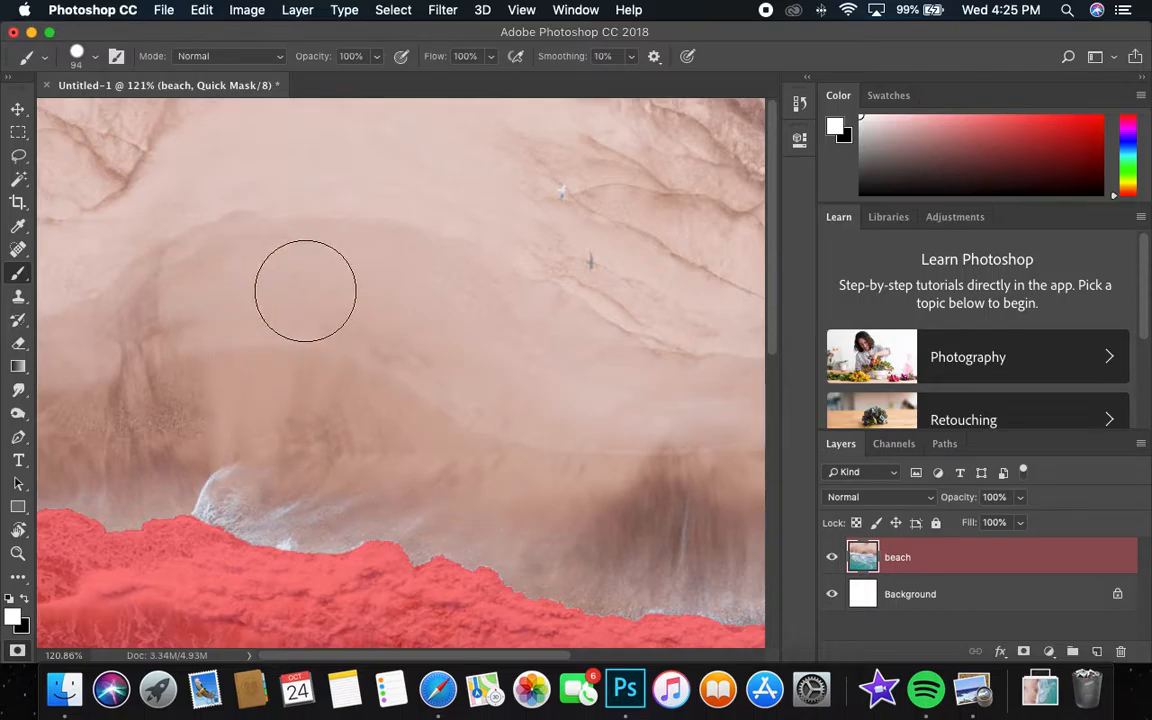
Exit Quick Mask mode and invert the sand selection so the water is selected.
{"action": "key", "text": "z"}
{"action": "mouse_move", "coordinate": [320, 294]}
{"action": "left_mouse_down"}
{"action": "mouse_move", "coordinate": [345, 345]}
{"action": "mouse_move", "coordinate": [517, 324]}
{"action": "mouse_move", "coordinate": [510, 330]}
{"action": "left_mouse_up"}
{"action": "key", "text": "b"}
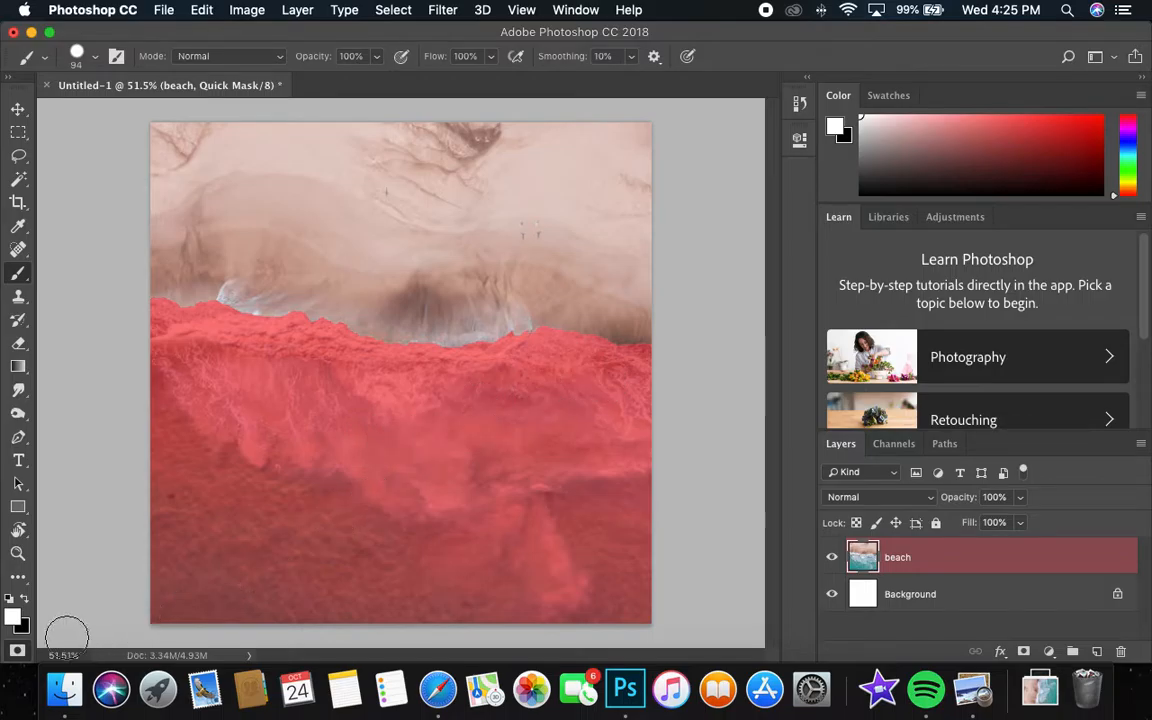
{"action": "left_click", "coordinate": [16, 652]}
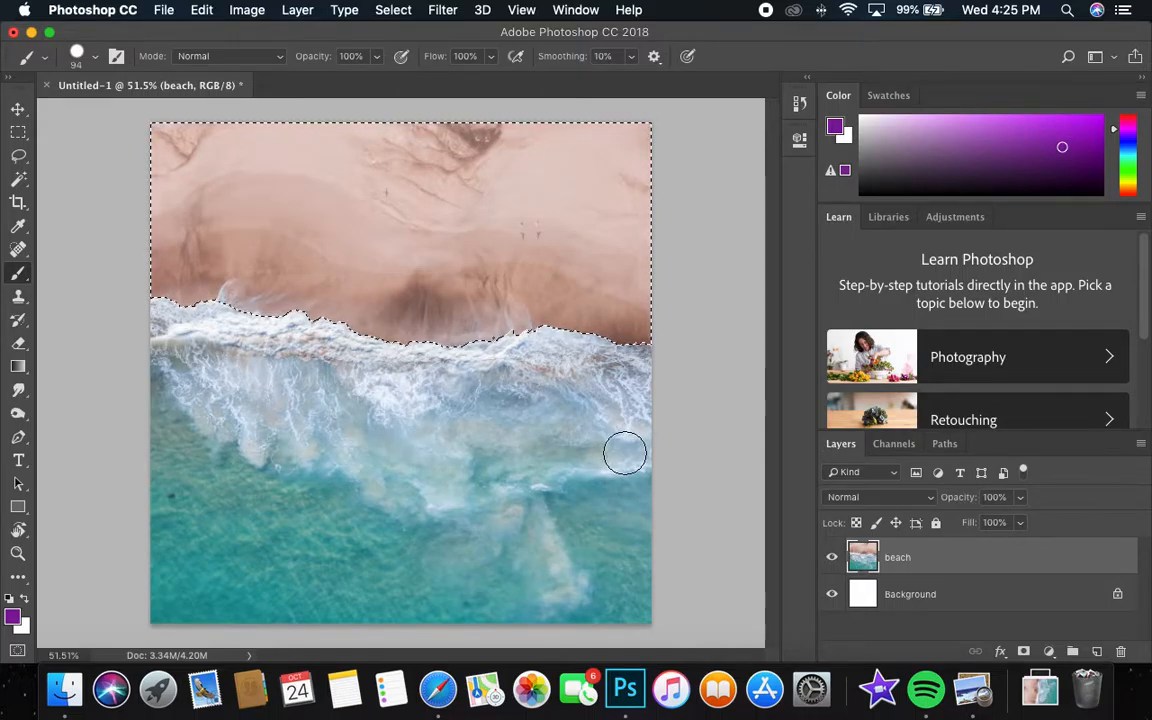
{"action": "left_click", "coordinate": [400, 10]}
{"action": "left_click", "coordinate": [406, 83]}
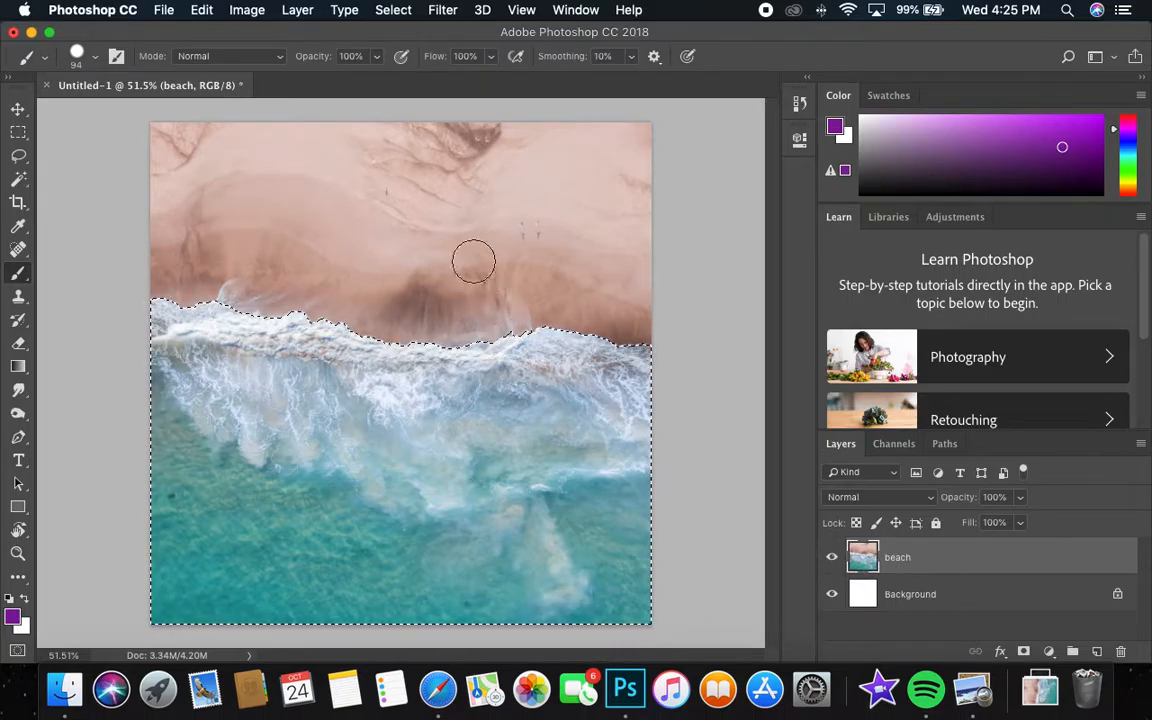
Recolour the selected water purple with a Hue/Saturation adjustment of Hue +77 and Saturation -11.
{"action": "left_click", "coordinate": [248, 10]}
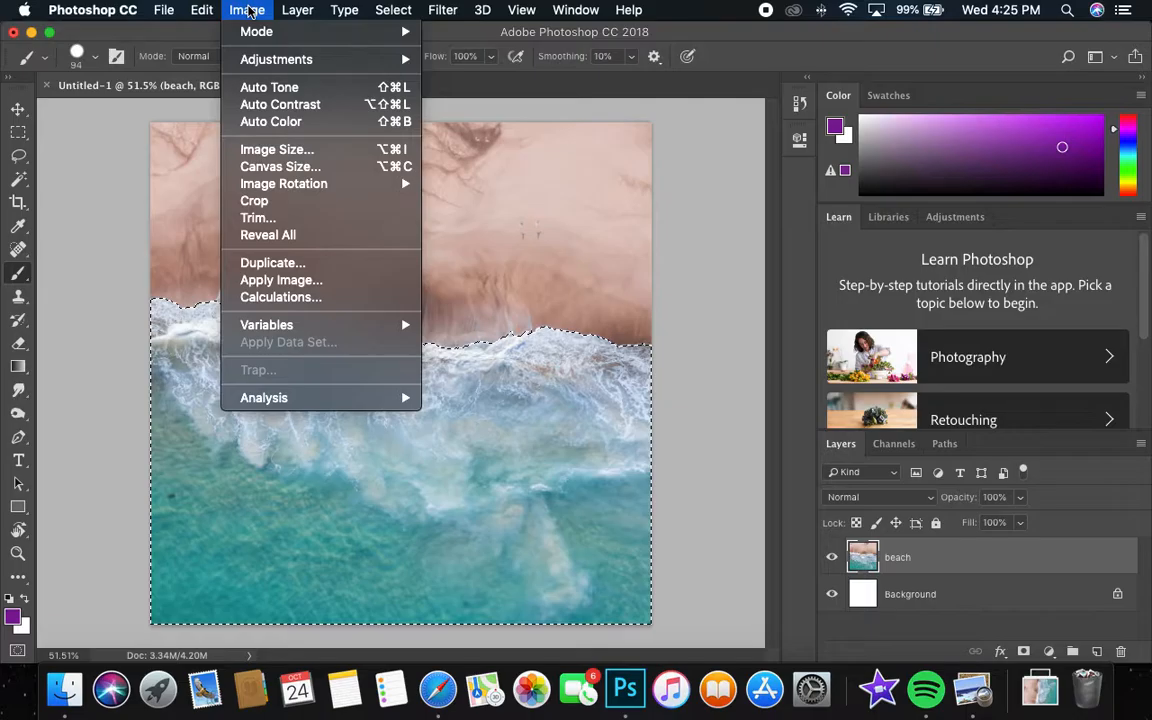
{"action": "mouse_move", "coordinate": [274, 59]}
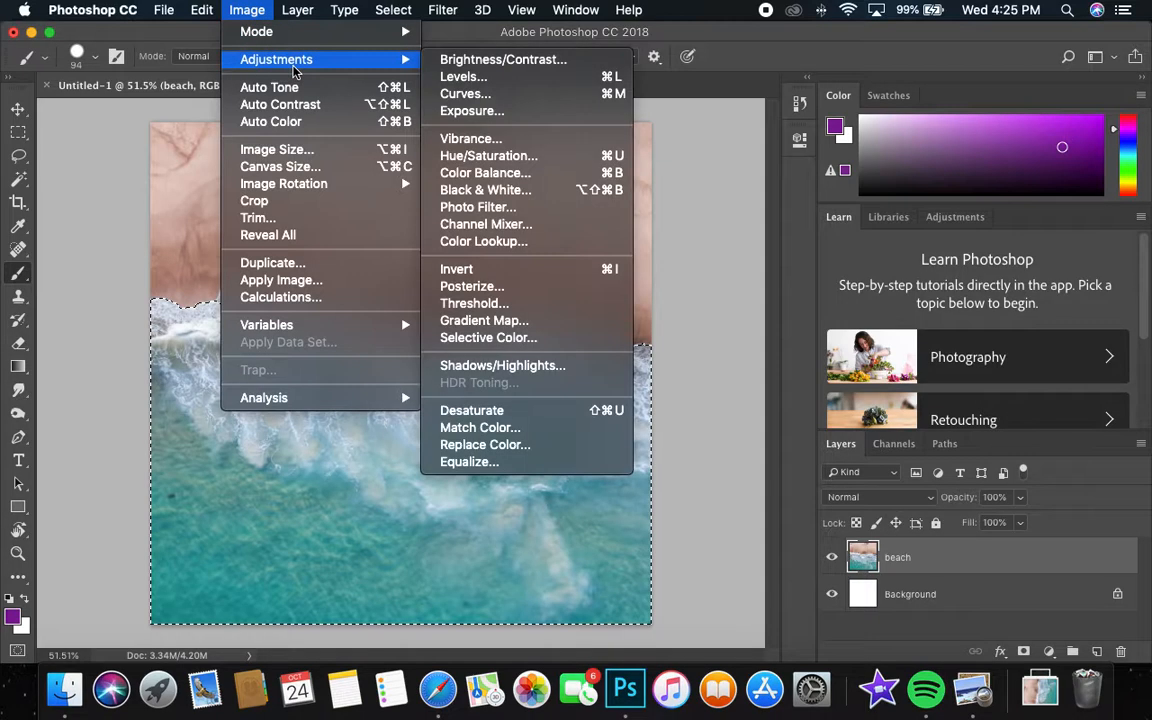
{"action": "left_click", "coordinate": [540, 158]}
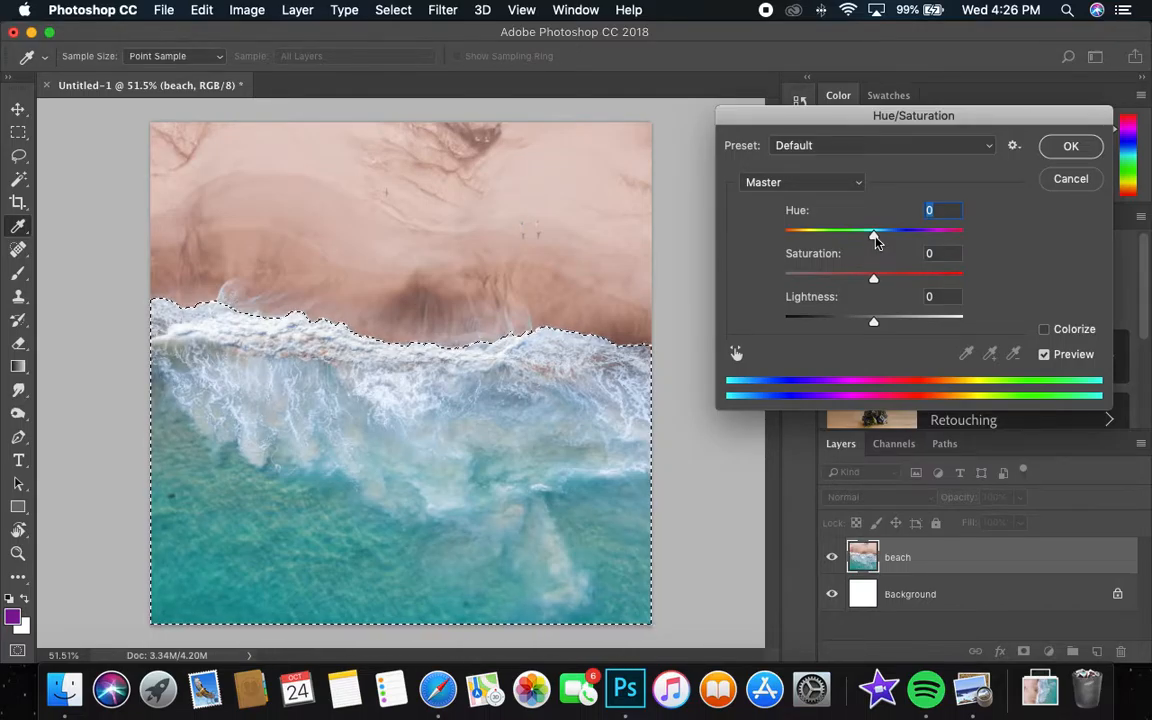
{"action": "left_click_drag", "start_coordinate": [874, 237], "coordinate": [928, 236]}
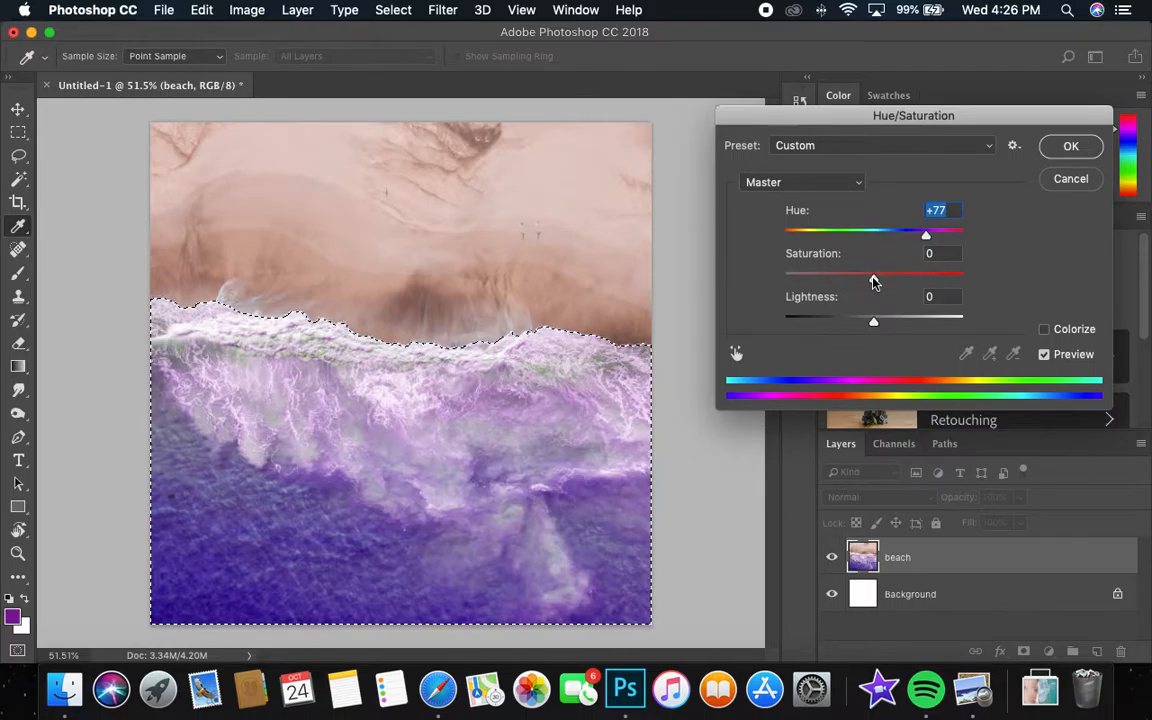
{"action": "mouse_move", "coordinate": [874, 282]}
{"action": "left_mouse_down"}
{"action": "mouse_move", "coordinate": [824, 281]}
{"action": "mouse_move", "coordinate": [941, 273]}
{"action": "mouse_move", "coordinate": [865, 277]}
{"action": "left_mouse_up"}
{"action": "mouse_move", "coordinate": [872, 320]}
{"action": "left_mouse_down"}
{"action": "mouse_move", "coordinate": [856, 321]}
{"action": "mouse_move", "coordinate": [888, 322]}
{"action": "mouse_move", "coordinate": [875, 323]}
{"action": "left_mouse_up"}
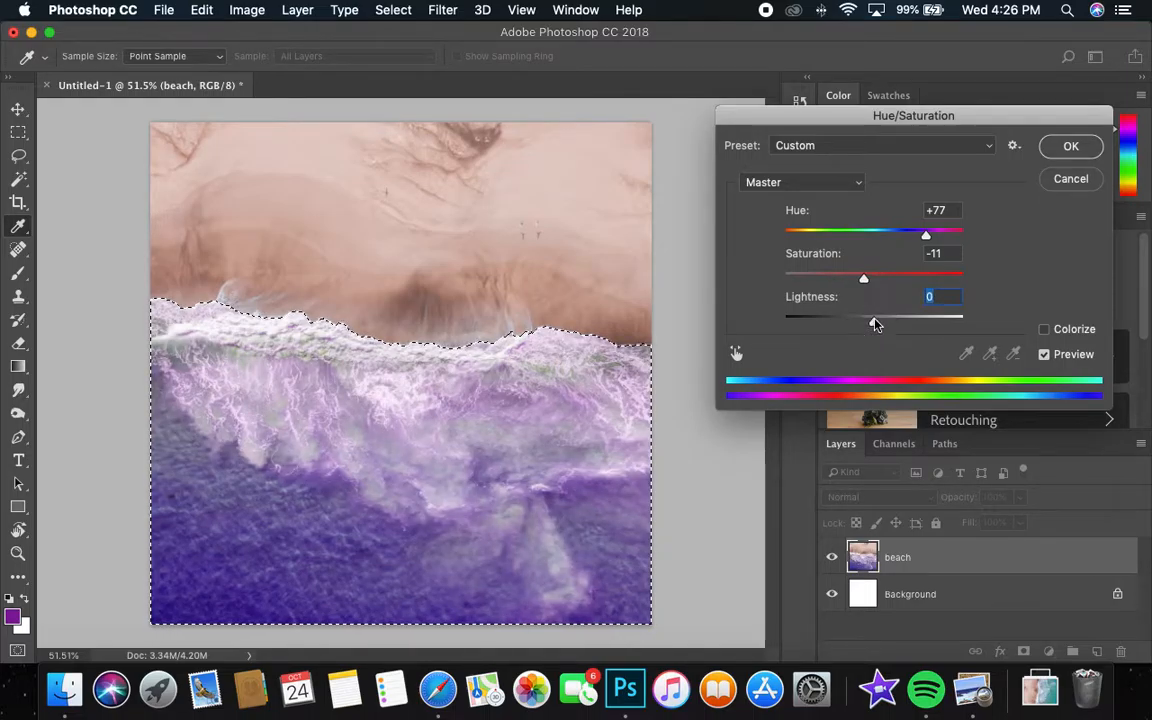
{"action": "left_click", "coordinate": [1067, 147]}
{"action": "key", "text": "b"}
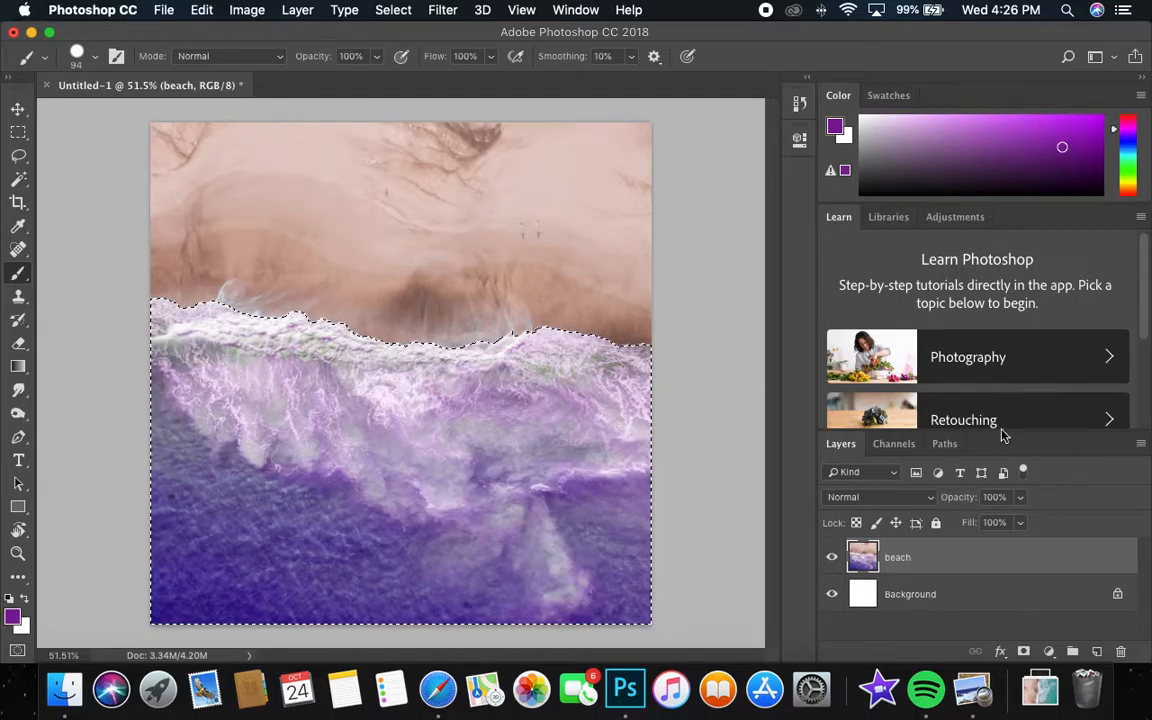
Deselect the water and restore its selection with Reselect.
{"action": "key", "text": "super+d"}
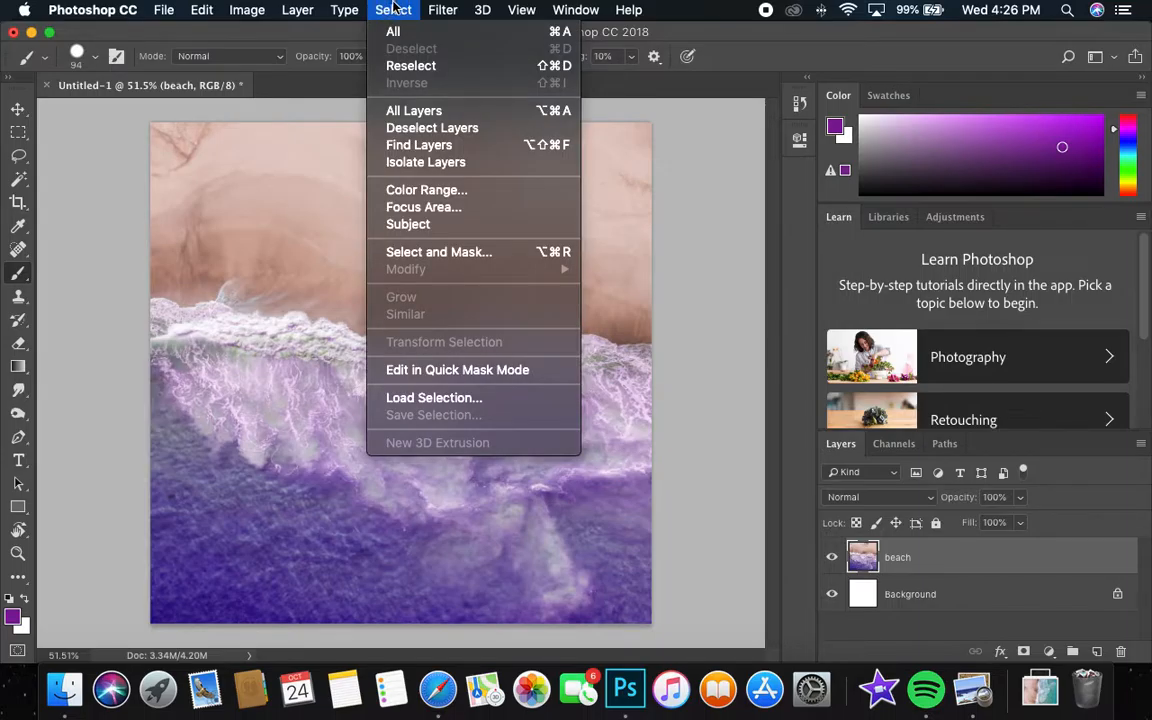
{"action": "left_click", "coordinate": [411, 65]}
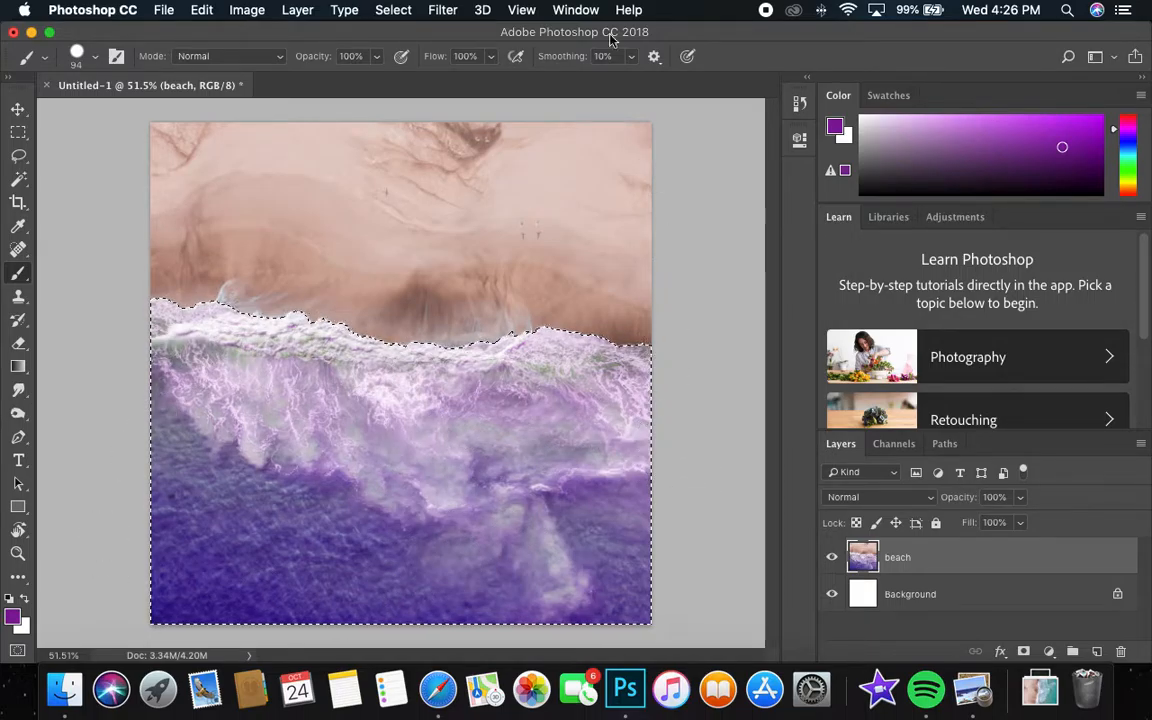
Invert the selection so the sand is selected and cut the sand out of the beach layer.
{"action": "left_click", "coordinate": [443, 9]}
{"action": "mouse_move", "coordinate": [393, 9]}
{"action": "left_click", "coordinate": [422, 86]}
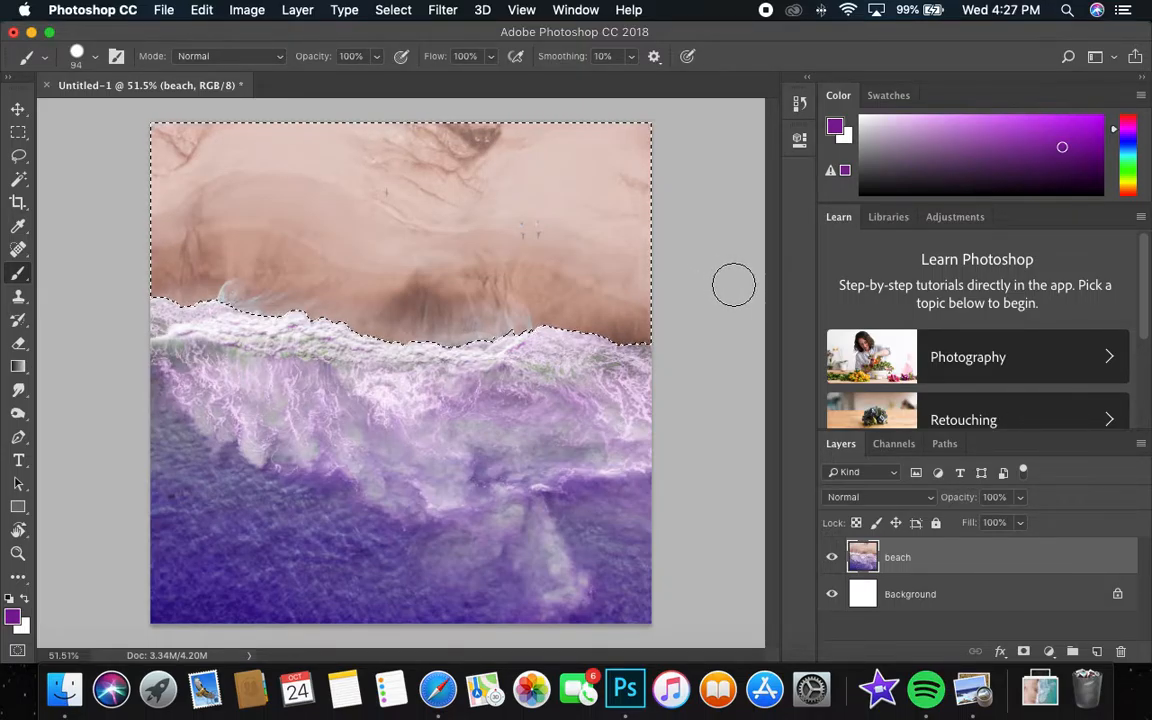
{"action": "left_click", "coordinate": [204, 10]}
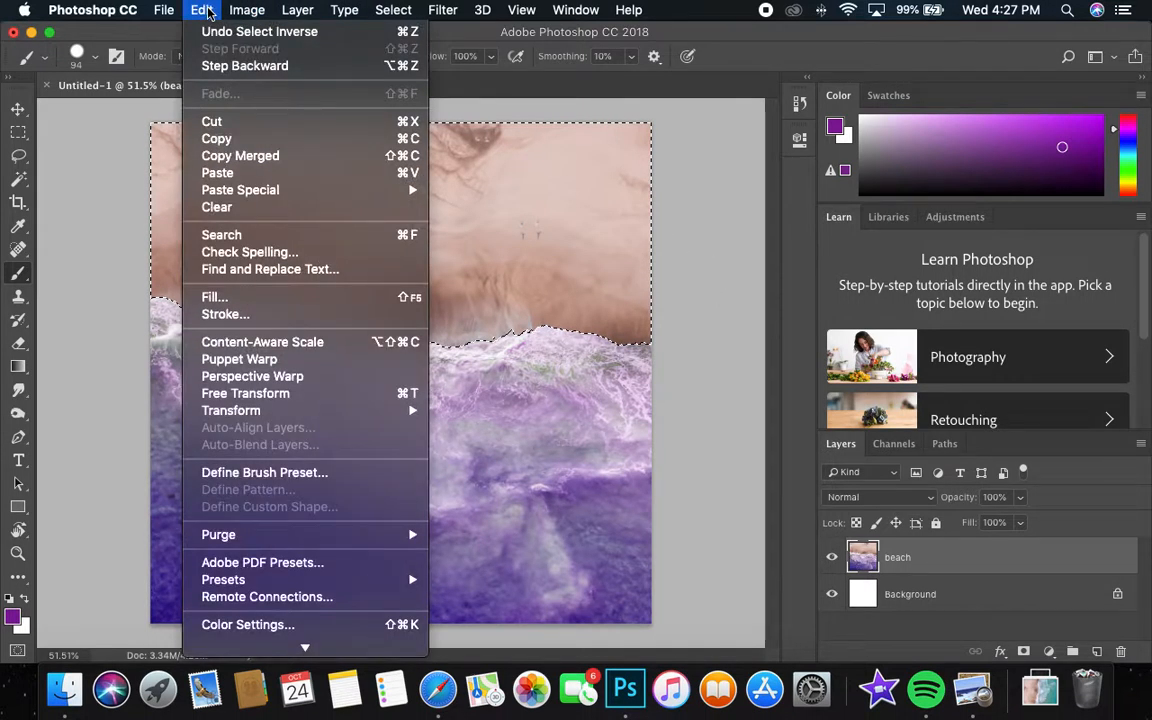
{"action": "left_click", "coordinate": [234, 122]}
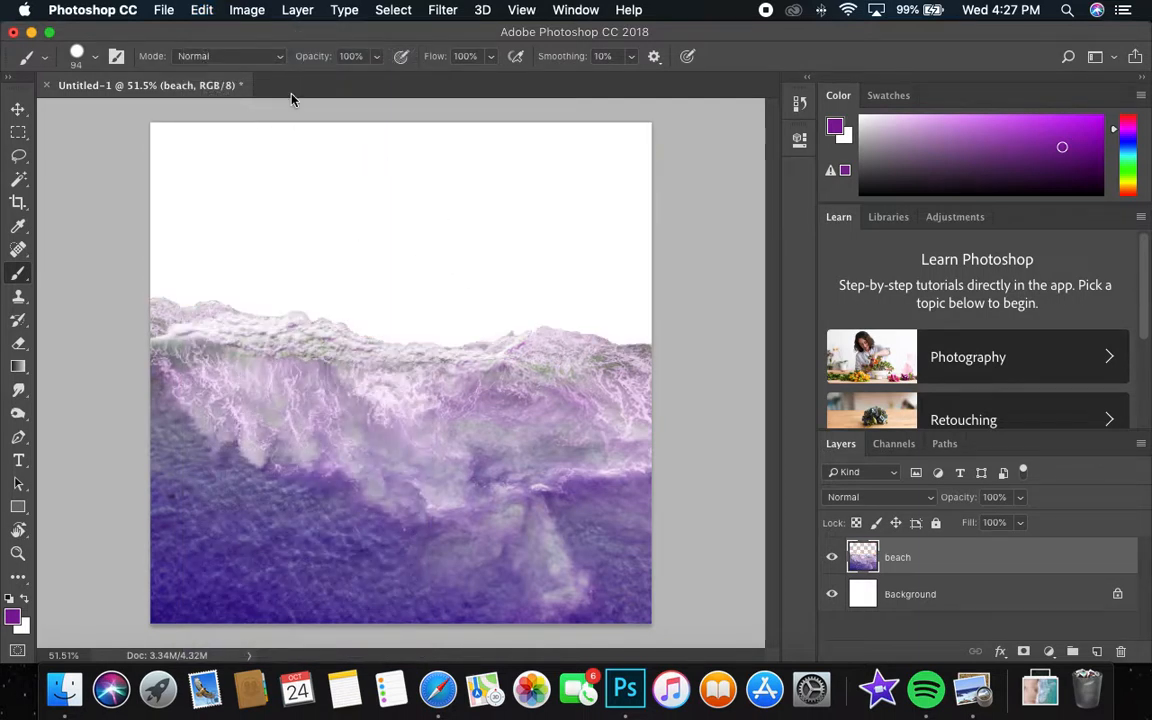
Paste the cut sand as a new layer and move it up to its original place against the shoreline.
{"action": "left_click", "coordinate": [195, 10]}
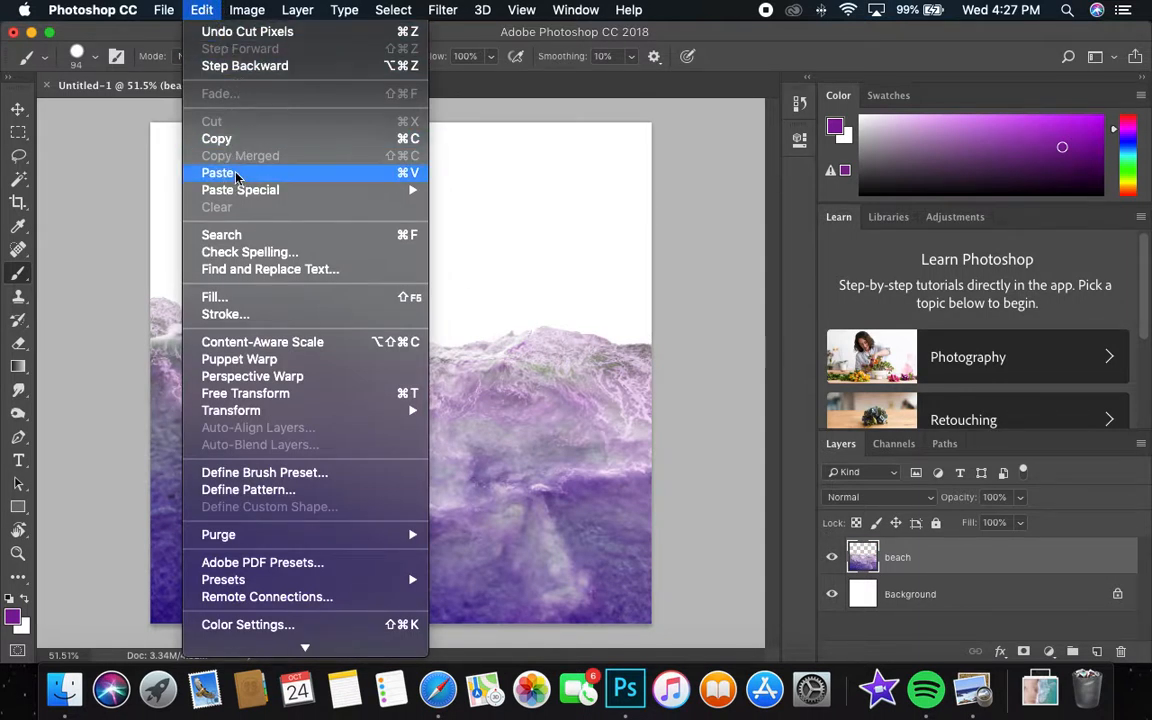
{"action": "left_click", "coordinate": [236, 177]}
{"action": "left_click", "coordinate": [18, 108]}
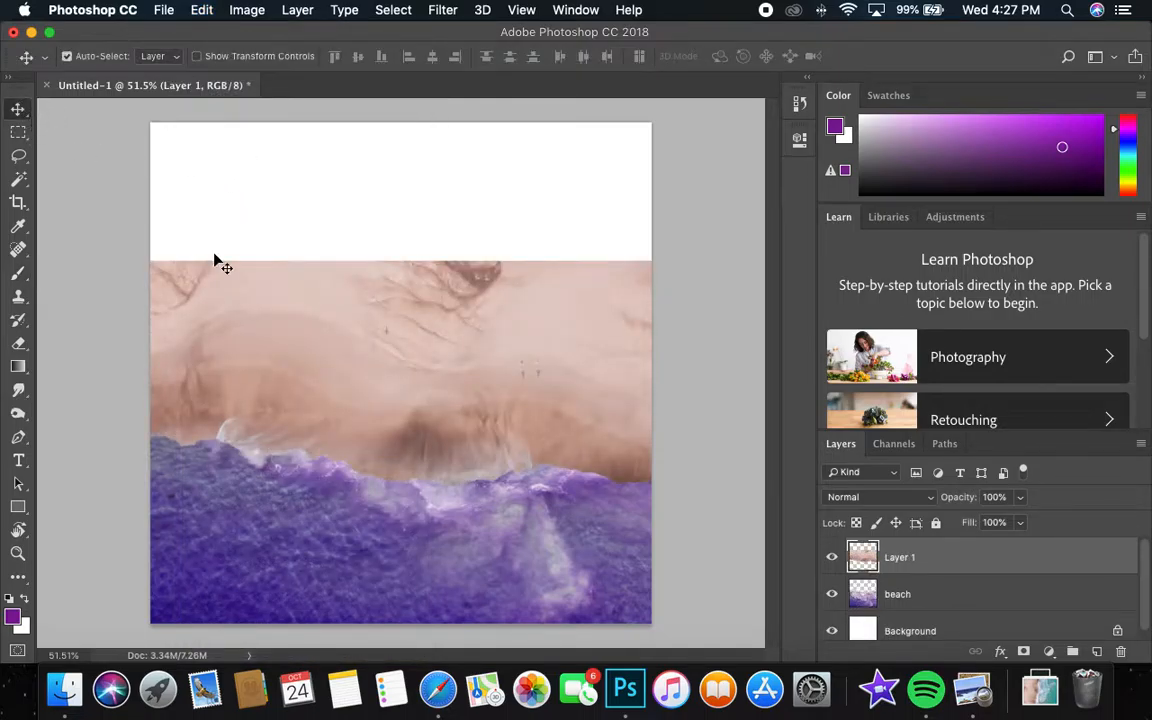
{"action": "left_click_drag", "start_coordinate": [388, 342], "coordinate": [386, 198]}
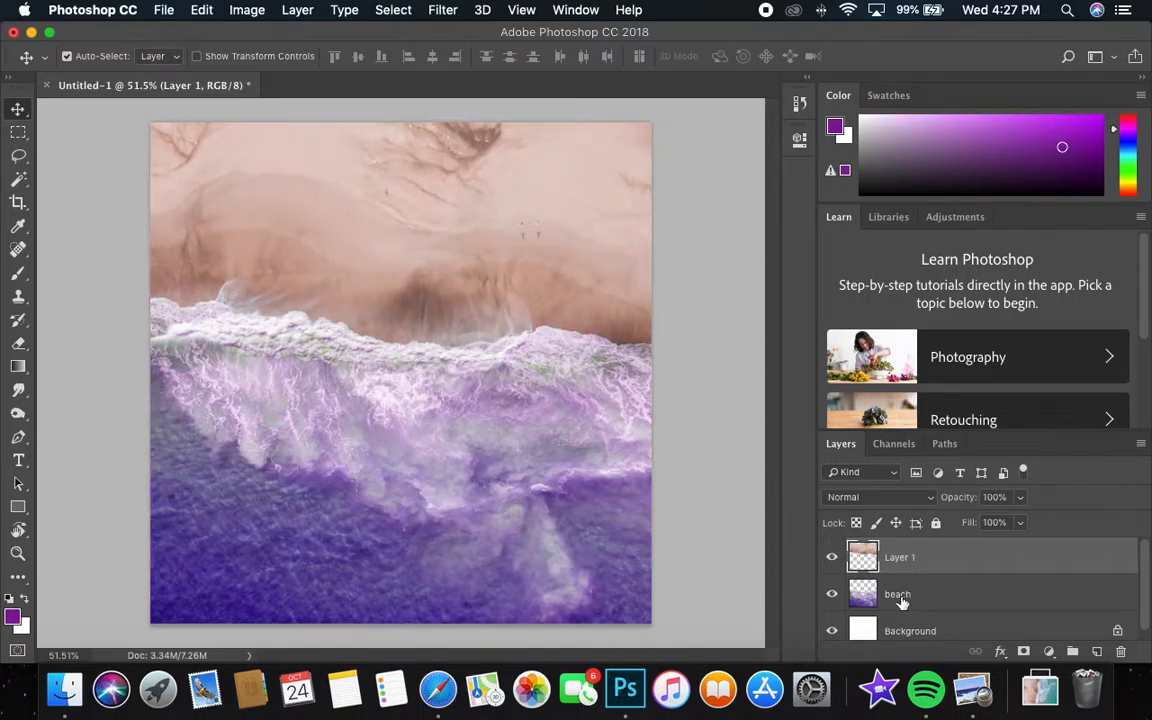
Rename the beach layer "water" and the pasted layer "sand".
{"action": "double_click", "coordinate": [898, 595]}
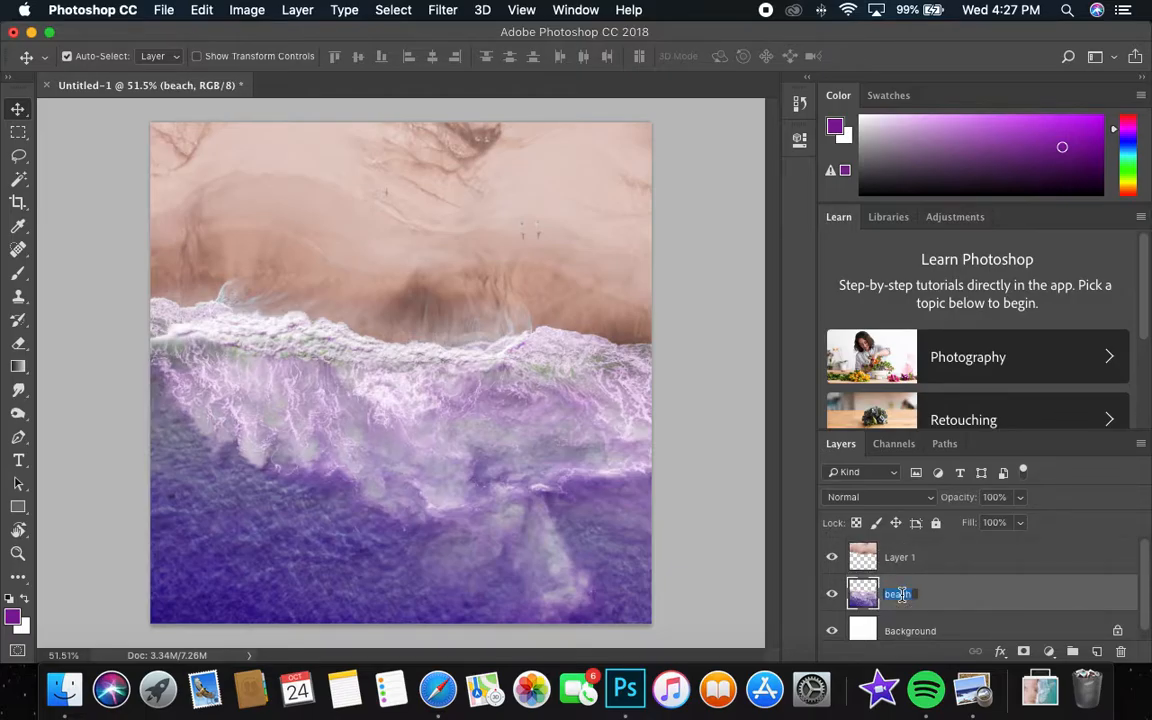
{"action": "key", "text": "Return"}
{"action": "double_click", "coordinate": [900, 558]}
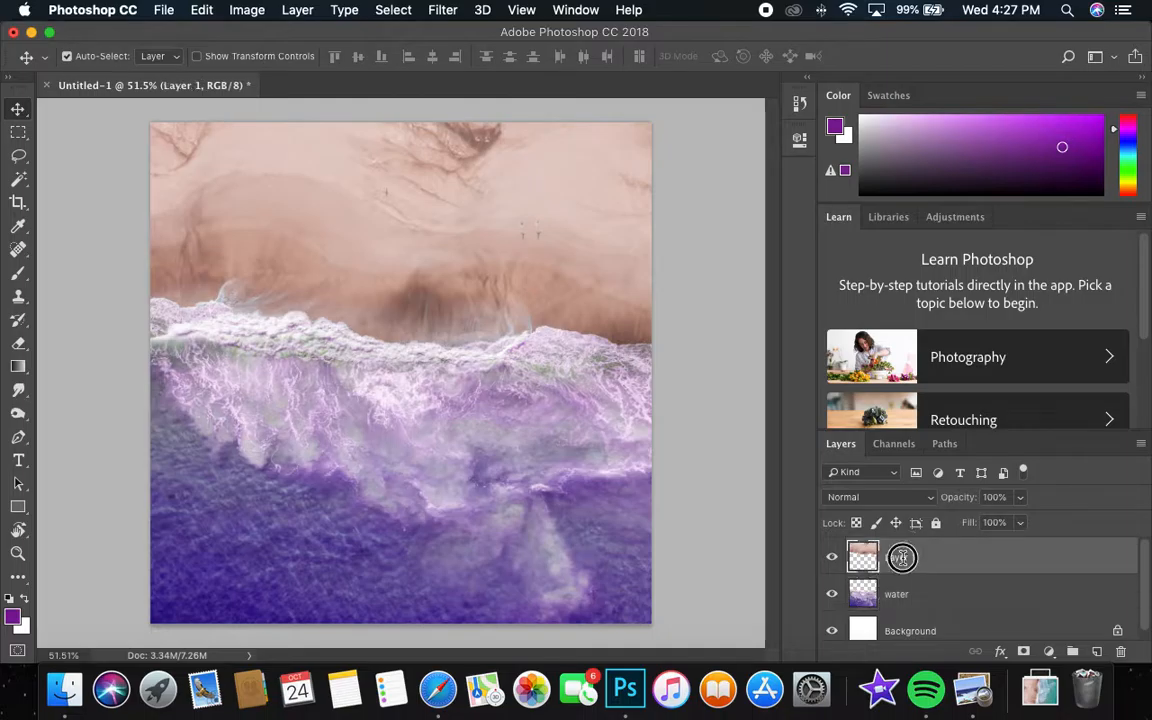
{"action": "type", "text": "sand"}
{"action": "key", "text": "Return"}
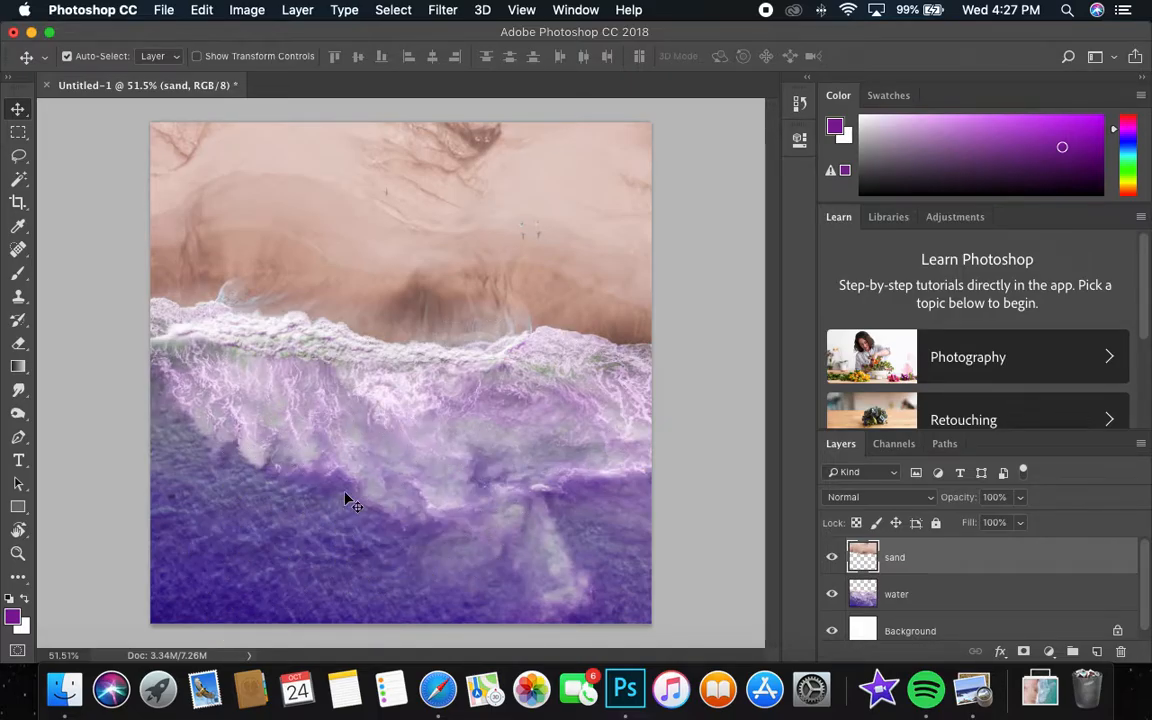
Darken the sand layer with a Brightness/Contrast adjustment, setting Contrast to 100 and lowering Brightness.
{"action": "left_click", "coordinate": [247, 10]}
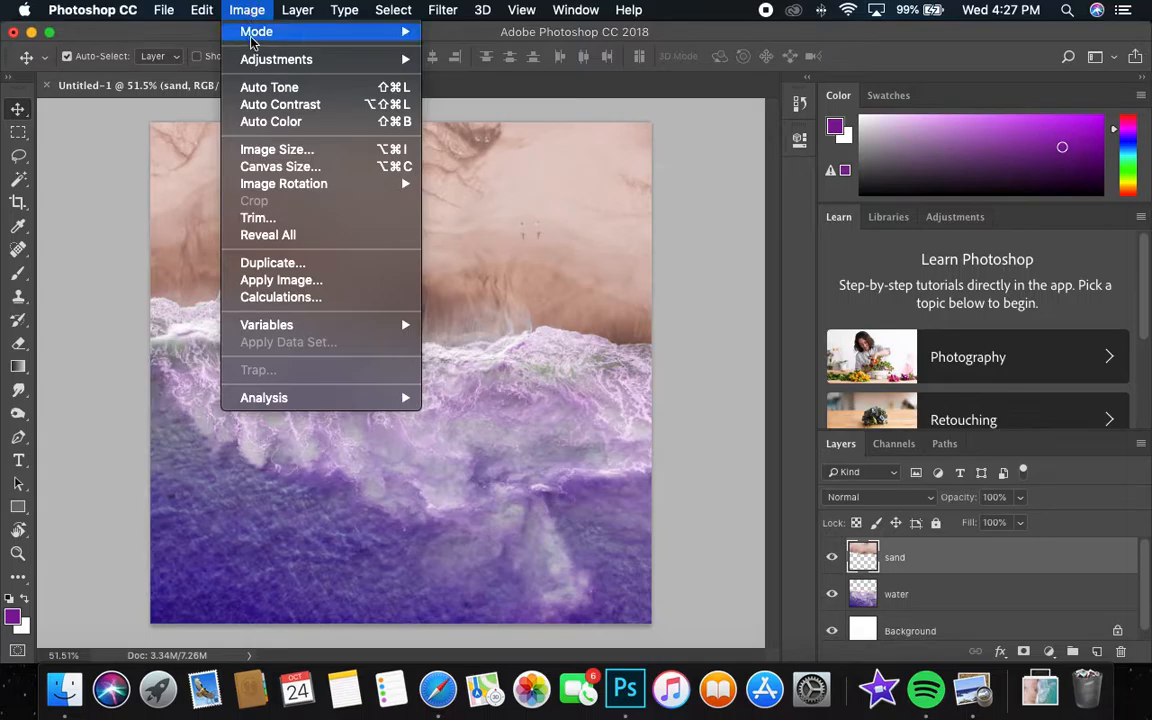
{"action": "mouse_move", "coordinate": [276, 59]}
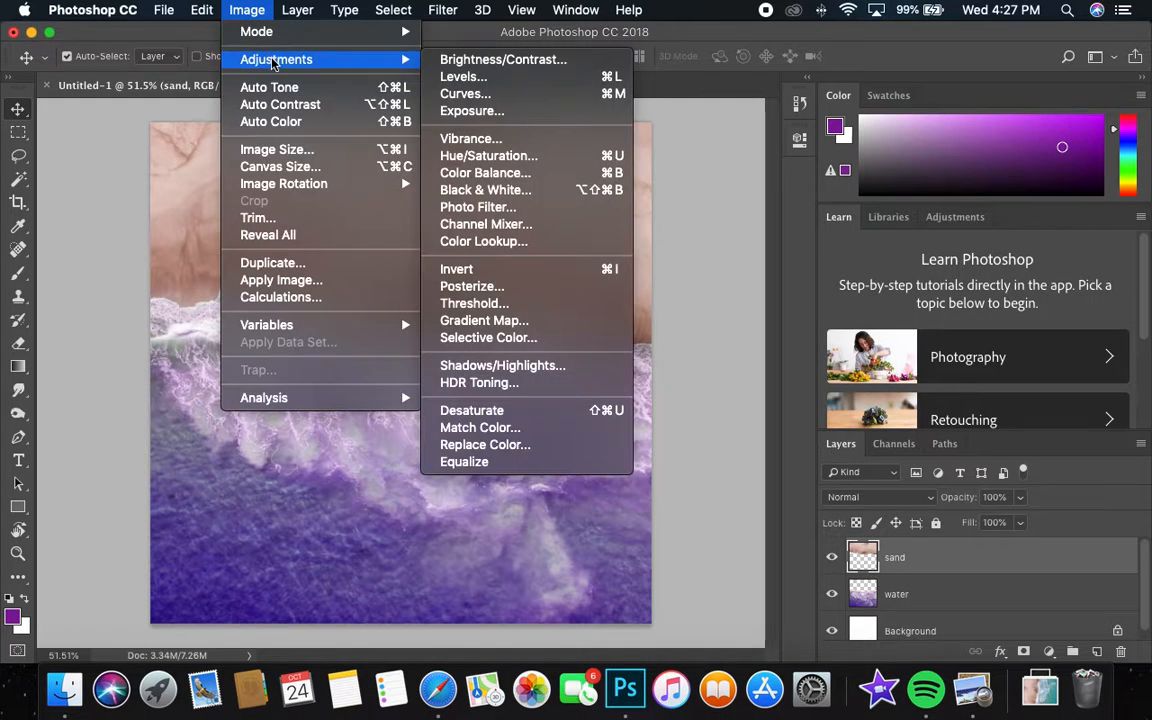
{"action": "left_click", "coordinate": [493, 61]}
{"action": "left_click_drag", "start_coordinate": [858, 238], "coordinate": [1062, 222]}
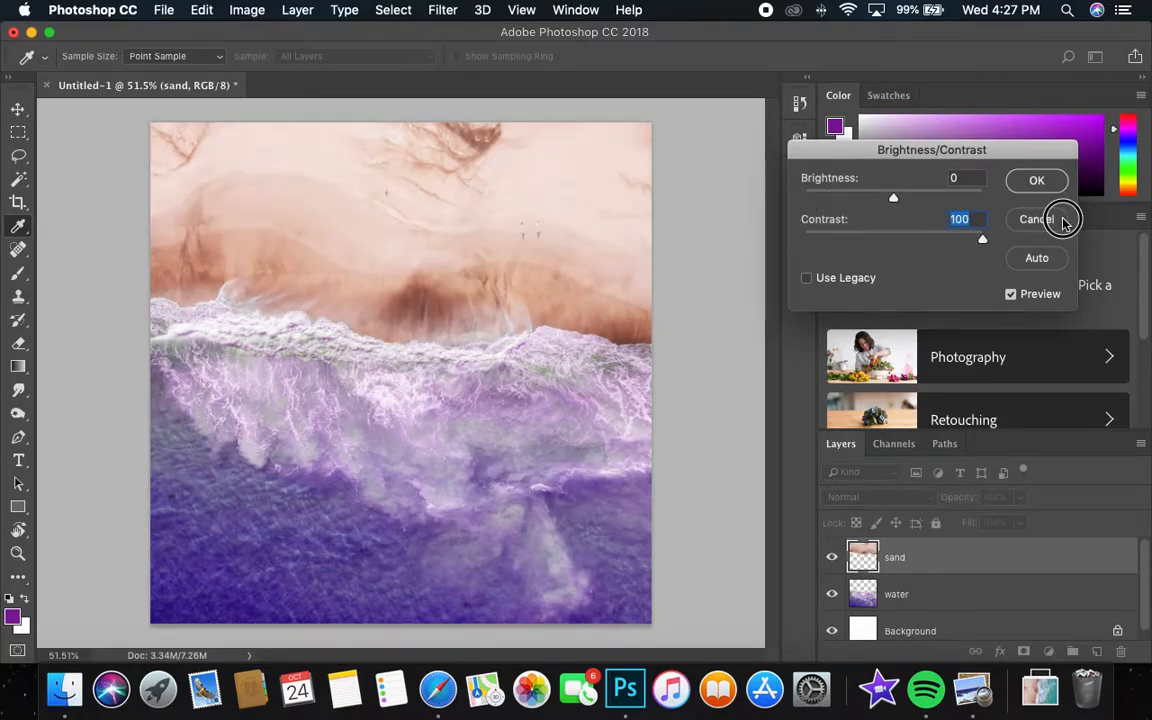
{"action": "left_click_drag", "start_coordinate": [893, 197], "coordinate": [850, 199]}
{"action": "left_click", "coordinate": [1030, 181]}
{"action": "key", "text": "v"}
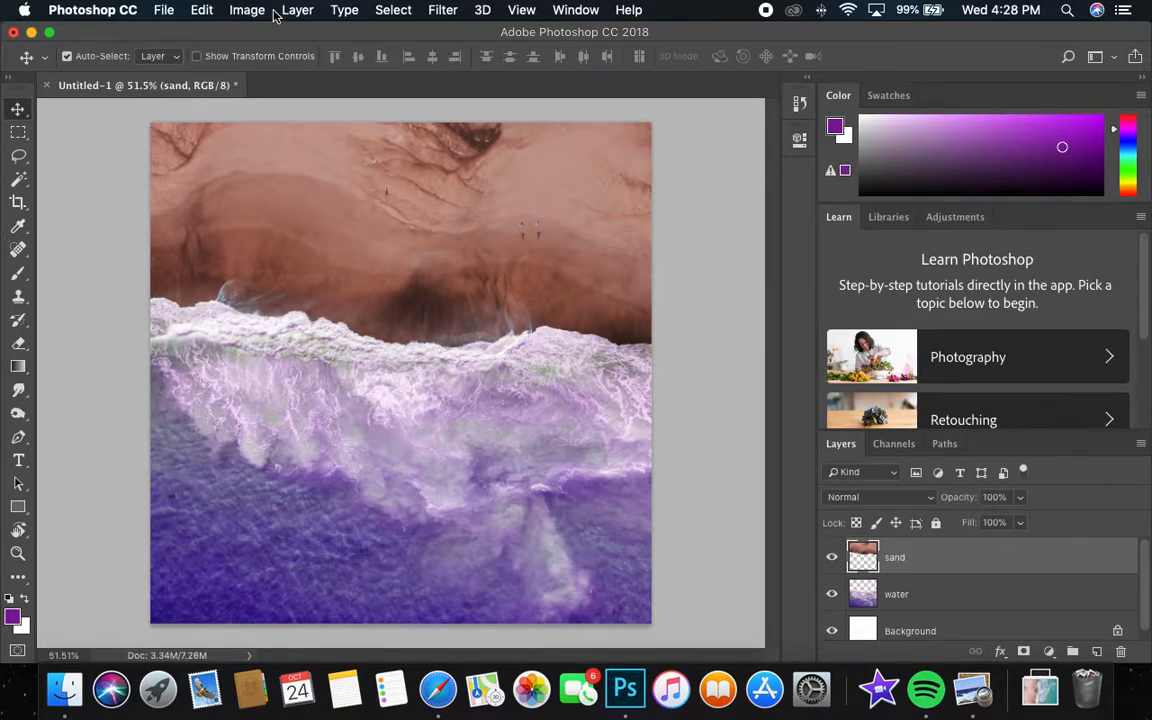
Apply a Levels adjustment to the sand layer with the midtone input level at 0.81.
{"action": "left_click", "coordinate": [247, 10]}
{"action": "mouse_move", "coordinate": [262, 62]}
{"action": "left_click", "coordinate": [470, 77]}
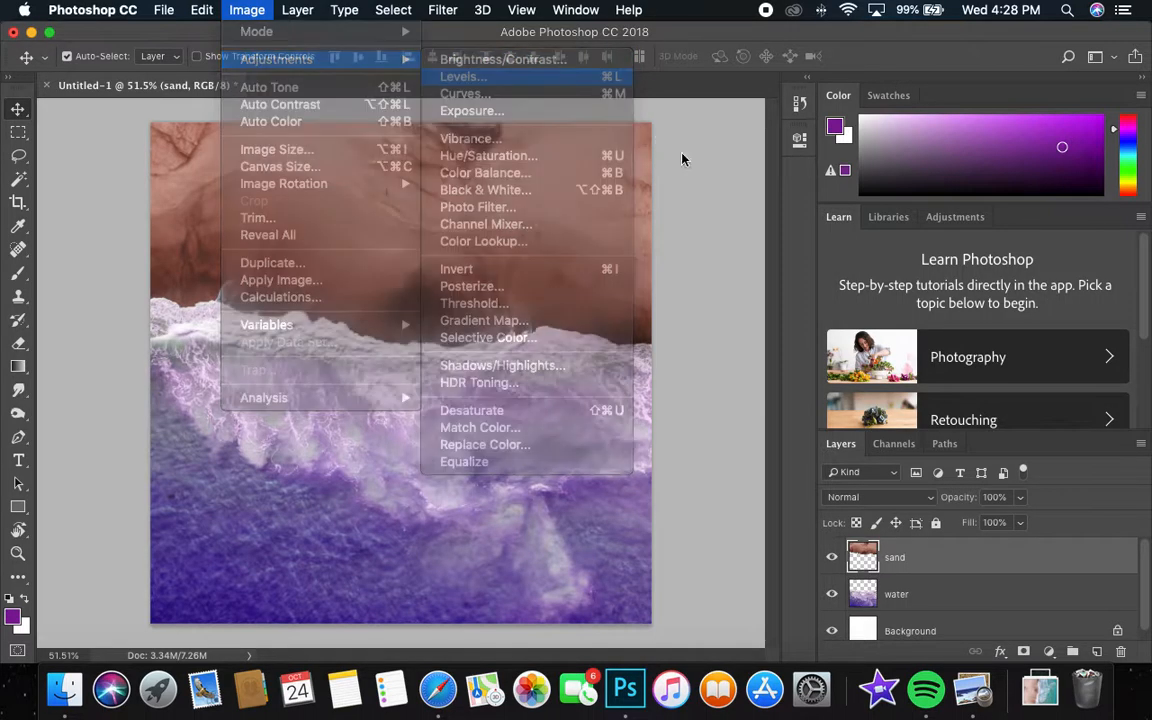
{"action": "mouse_move", "coordinate": [872, 265]}
{"action": "left_mouse_down"}
{"action": "mouse_move", "coordinate": [838, 262]}
{"action": "mouse_move", "coordinate": [1000, 267]}
{"action": "mouse_move", "coordinate": [881, 262]}
{"action": "left_mouse_up"}
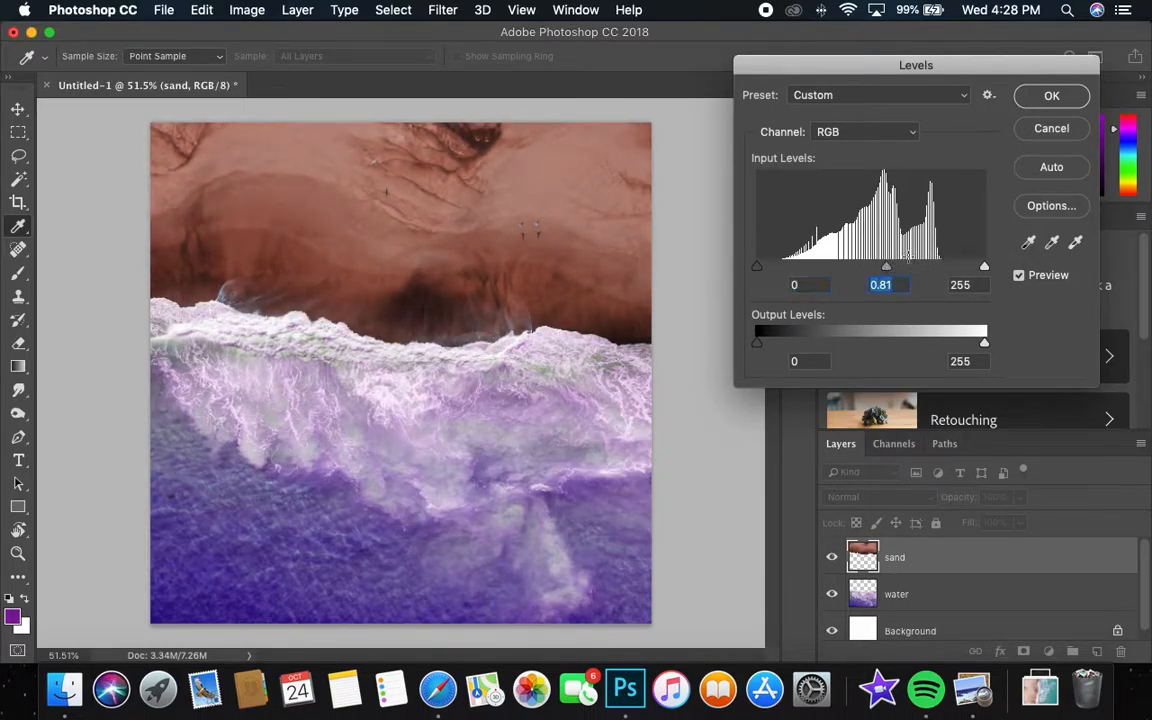
{"action": "left_click", "coordinate": [1050, 96]}
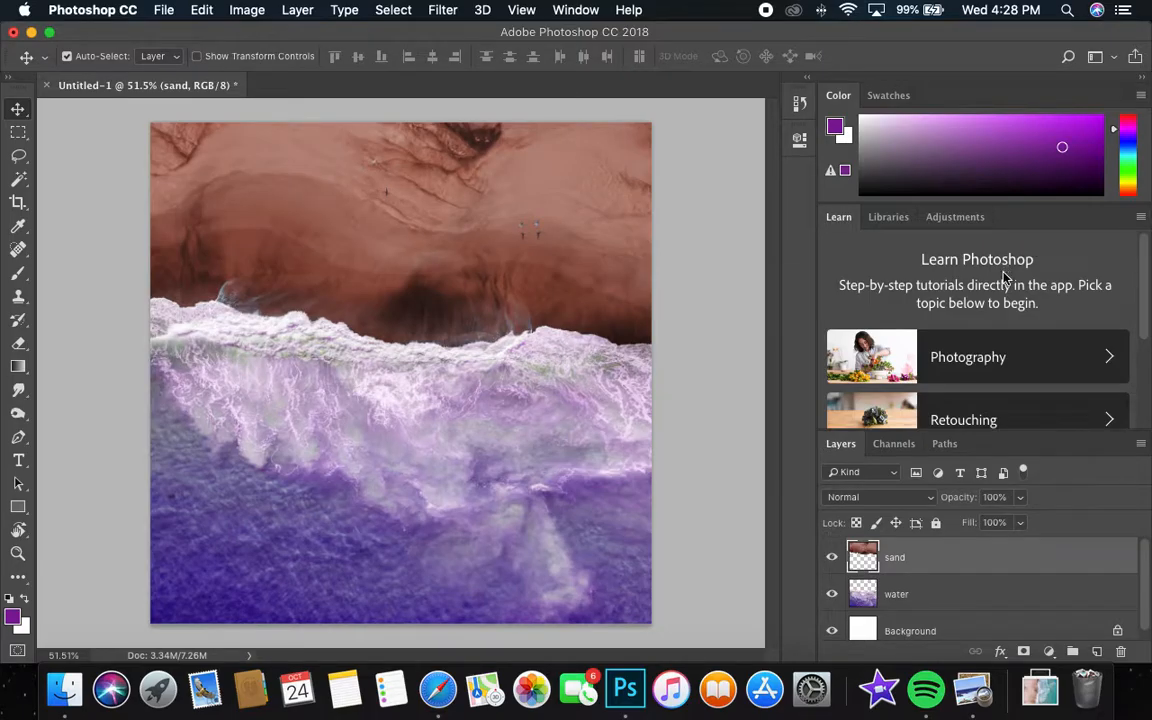
Switch to Safari, close the open beach photo and search Unsplash for "wall".
{"action": "left_click", "coordinate": [437, 688]}
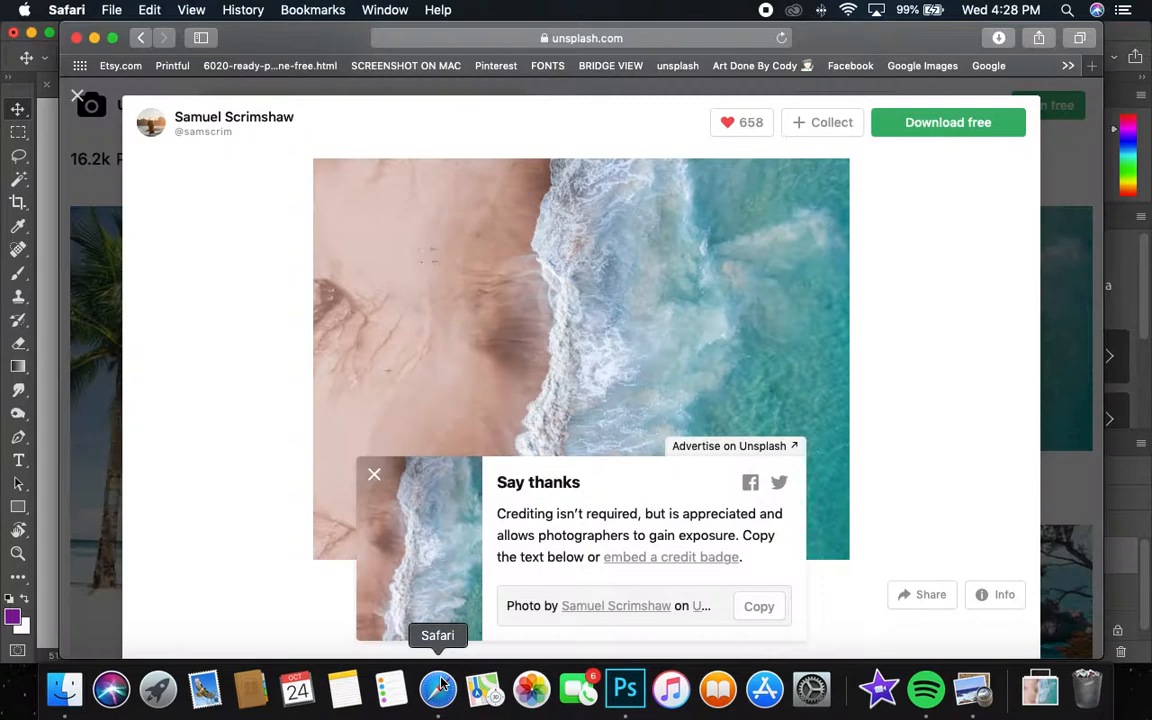
{"action": "left_click", "coordinate": [376, 476]}
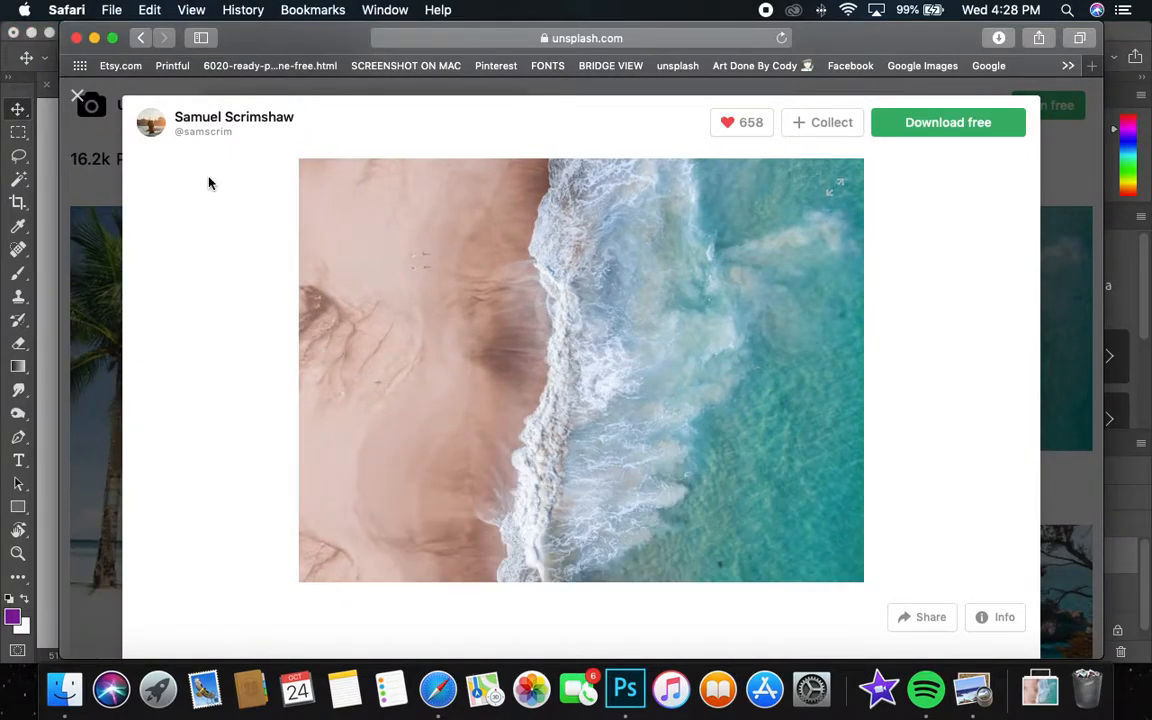
{"action": "left_click", "coordinate": [80, 97]}
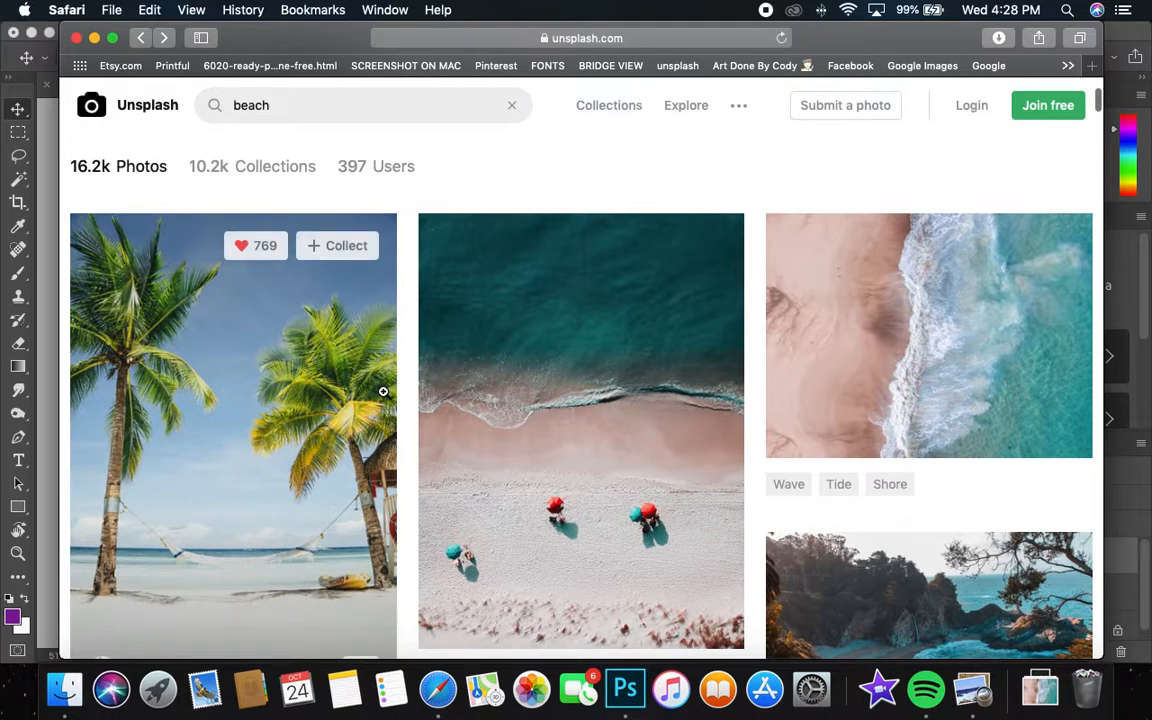
{"action": "scroll", "coordinate": [384, 393], "scroll_direction": "up", "scroll_amount": 3}
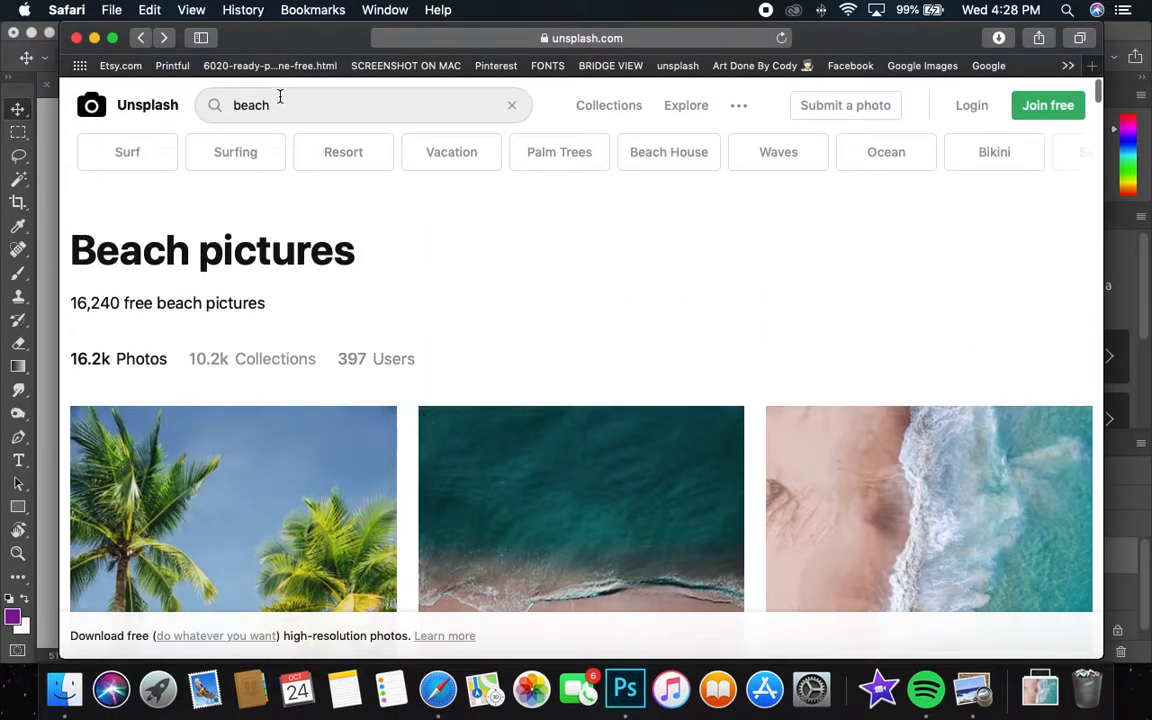
{"action": "left_click_drag", "start_coordinate": [278, 98], "coordinate": [146, 105]}
{"action": "type", "text": "wall"}
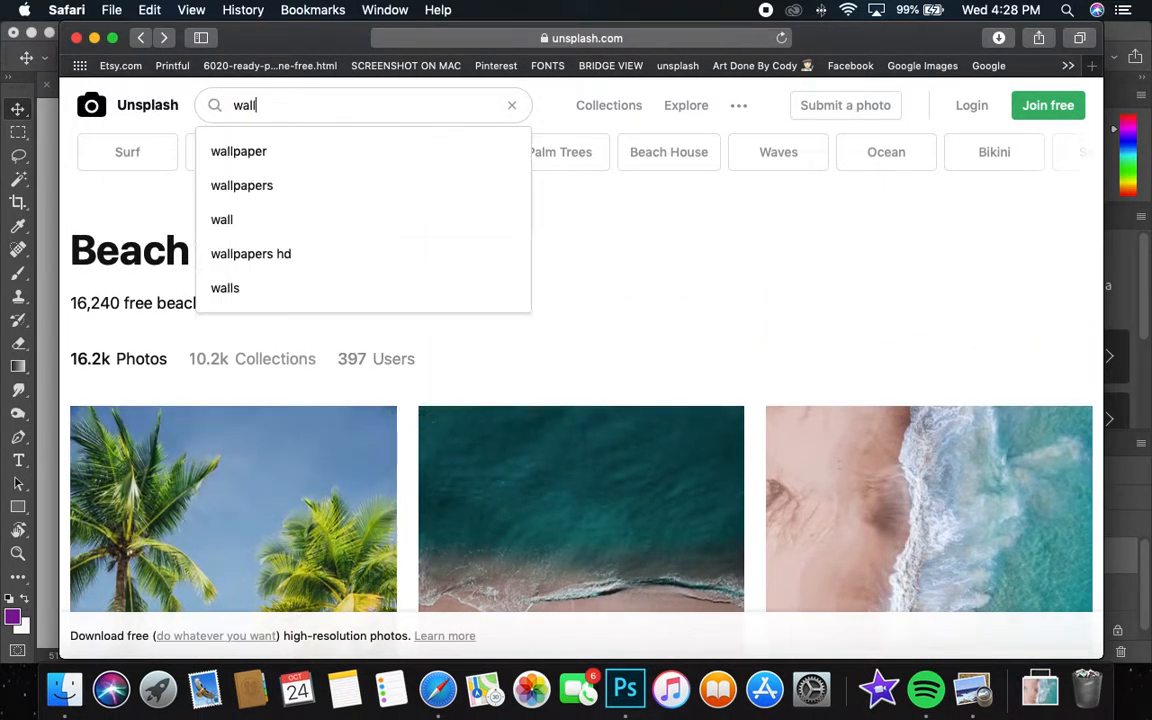
{"action": "key", "text": "Return"}
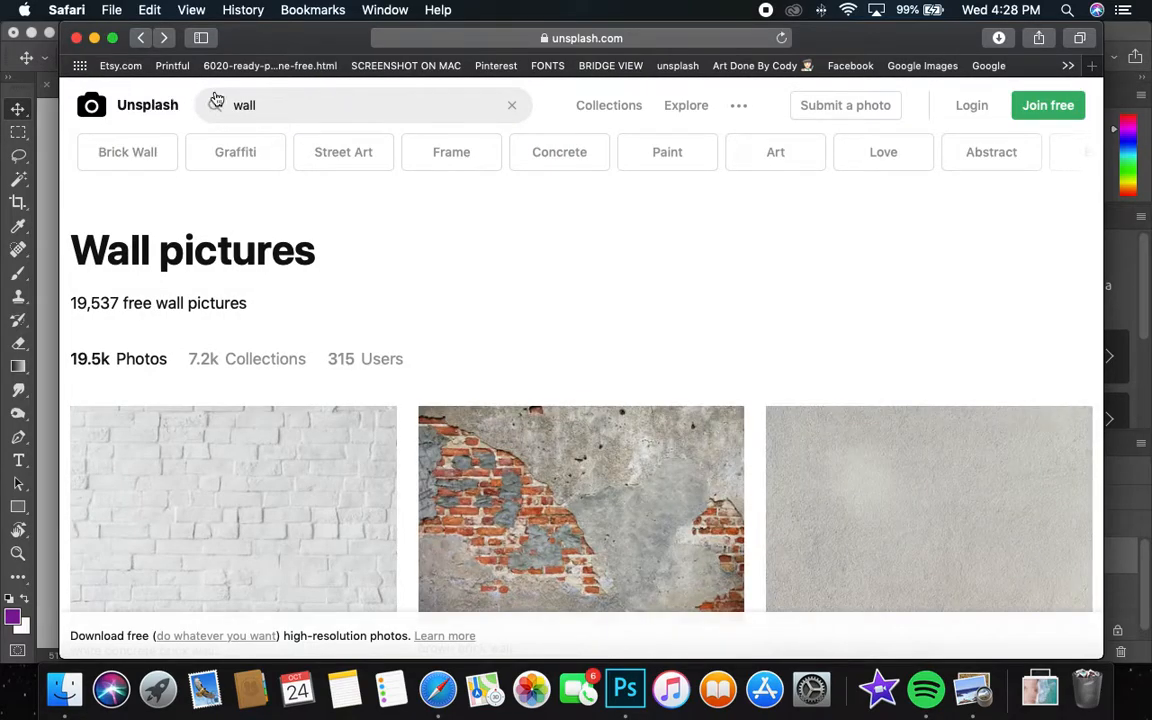
Browse the wall pictures and download the brown brick wall photo with crumbling plaster.
{"action": "scroll", "coordinate": [455, 240], "scroll_direction": "down", "scroll_amount": 3}
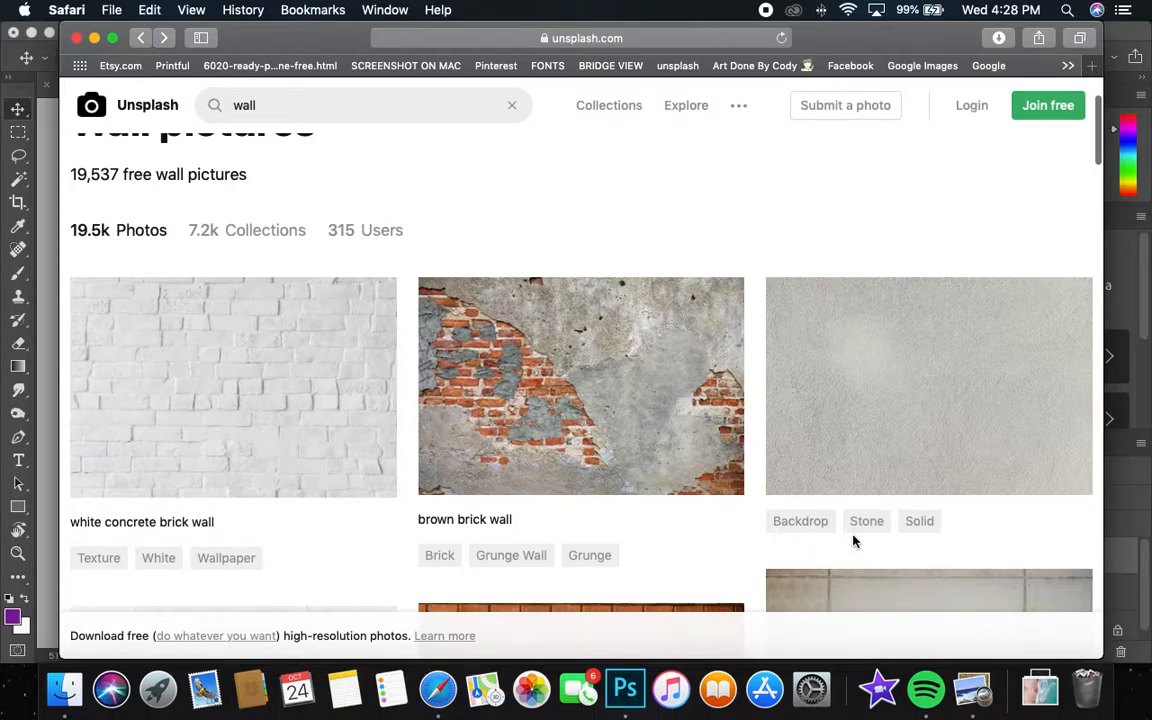
{"action": "scroll", "coordinate": [853, 541], "scroll_direction": "down", "scroll_amount": 10}
{"action": "scroll", "coordinate": [970, 440], "scroll_direction": "down", "scroll_amount": 10}
{"action": "scroll", "coordinate": [933, 436], "scroll_direction": "up", "scroll_amount": 3}
{"action": "scroll", "coordinate": [933, 436], "scroll_direction": "up", "scroll_amount": 15}
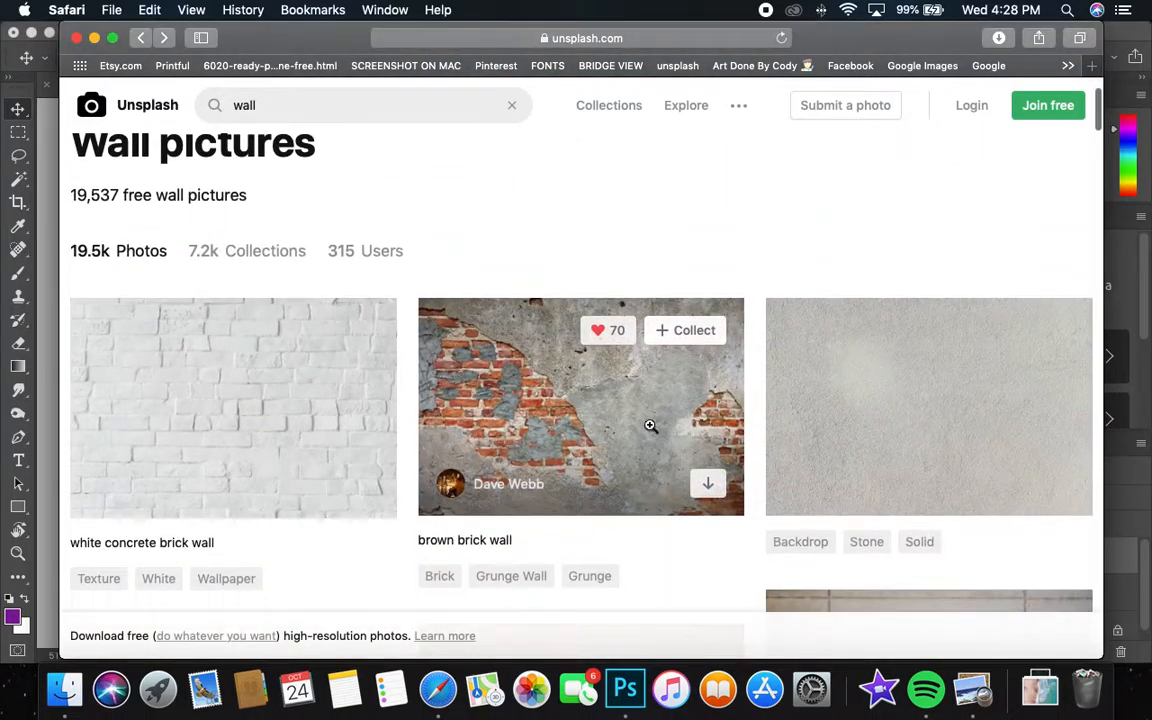
{"action": "left_click", "coordinate": [605, 413]}
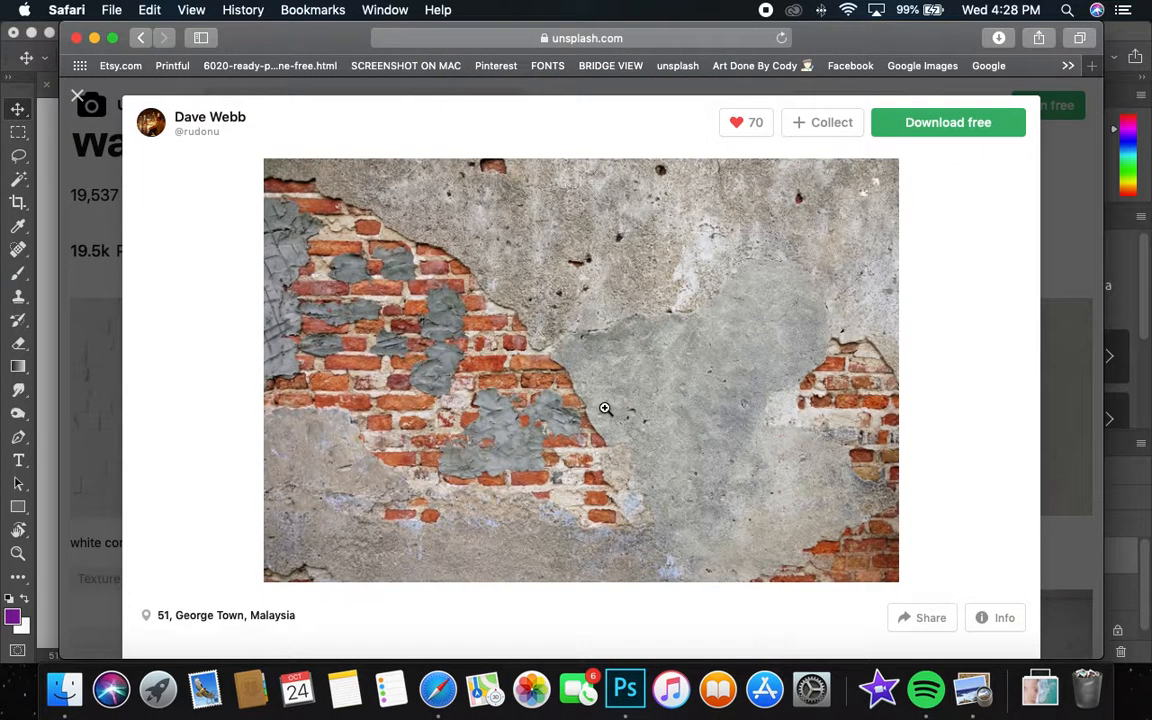
{"action": "left_click", "coordinate": [951, 122]}
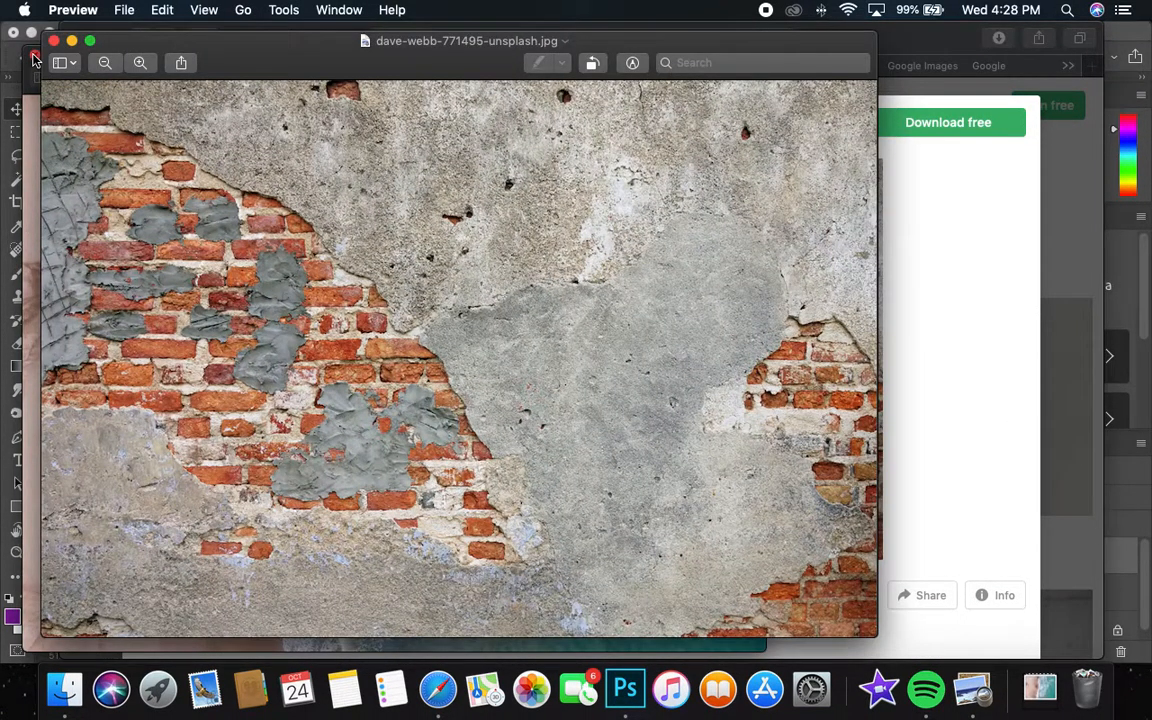
Close the old beach photo in Preview, copy the brick wall image and return to Photoshop.
{"action": "left_click", "coordinate": [33, 55]}
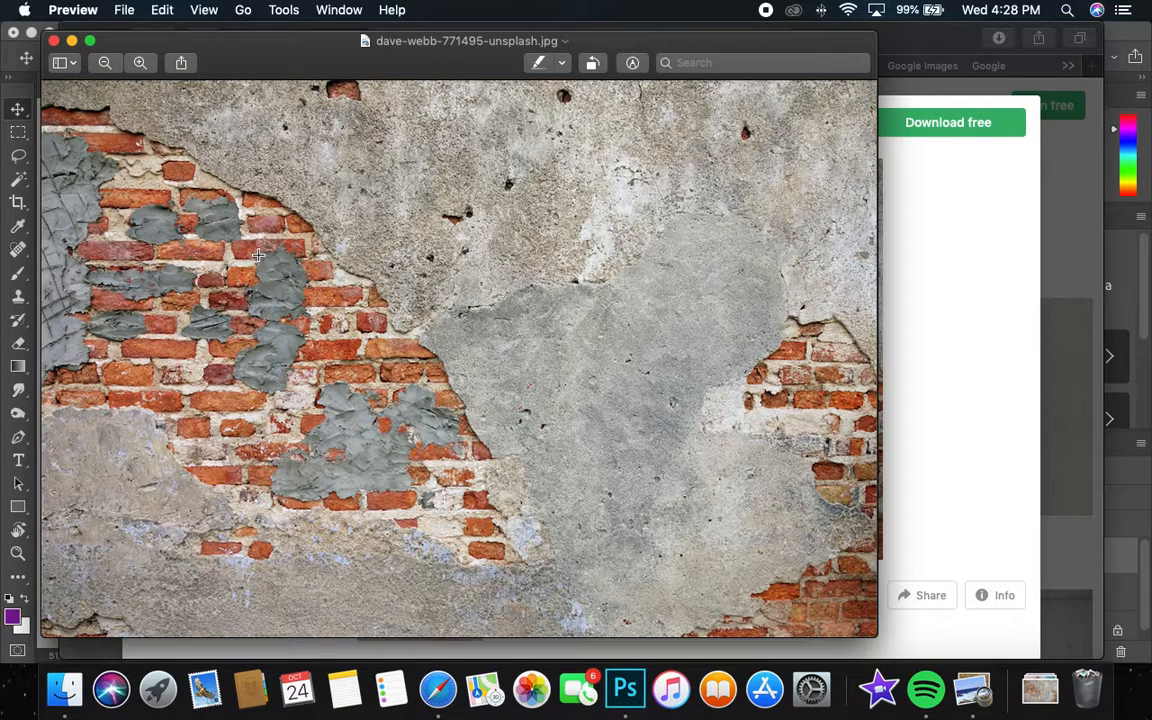
{"action": "left_click", "coordinate": [162, 10]}
{"action": "left_click", "coordinate": [280, 95]}
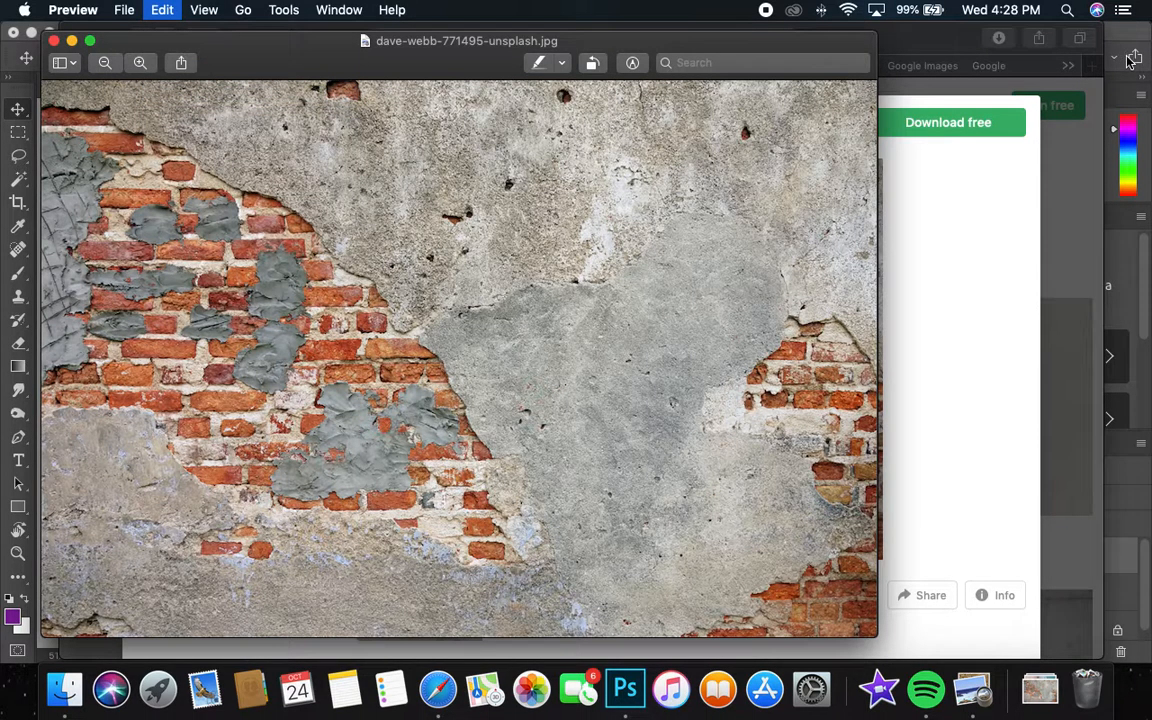
{"action": "left_click", "coordinate": [1133, 45]}
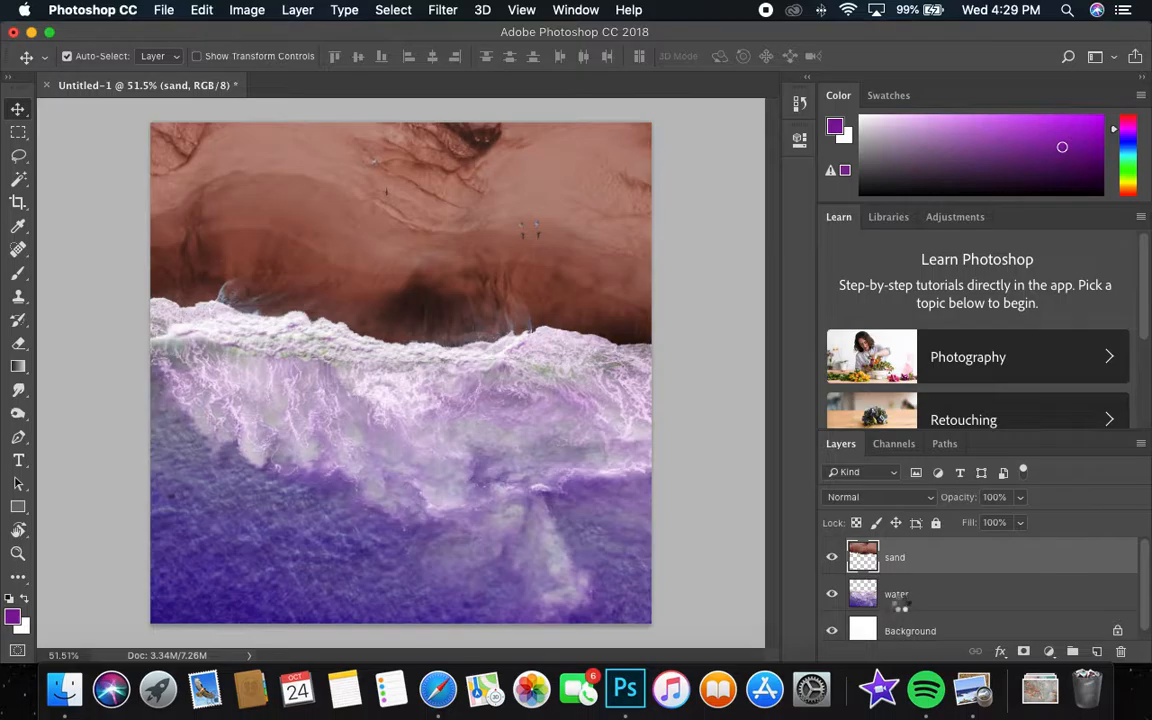
Try pasting the copied wall photo above the sand layer, and undo the paste.
{"action": "left_click", "coordinate": [902, 598]}
{"action": "left_click", "coordinate": [904, 566]}
{"action": "left_click", "coordinate": [905, 585]}
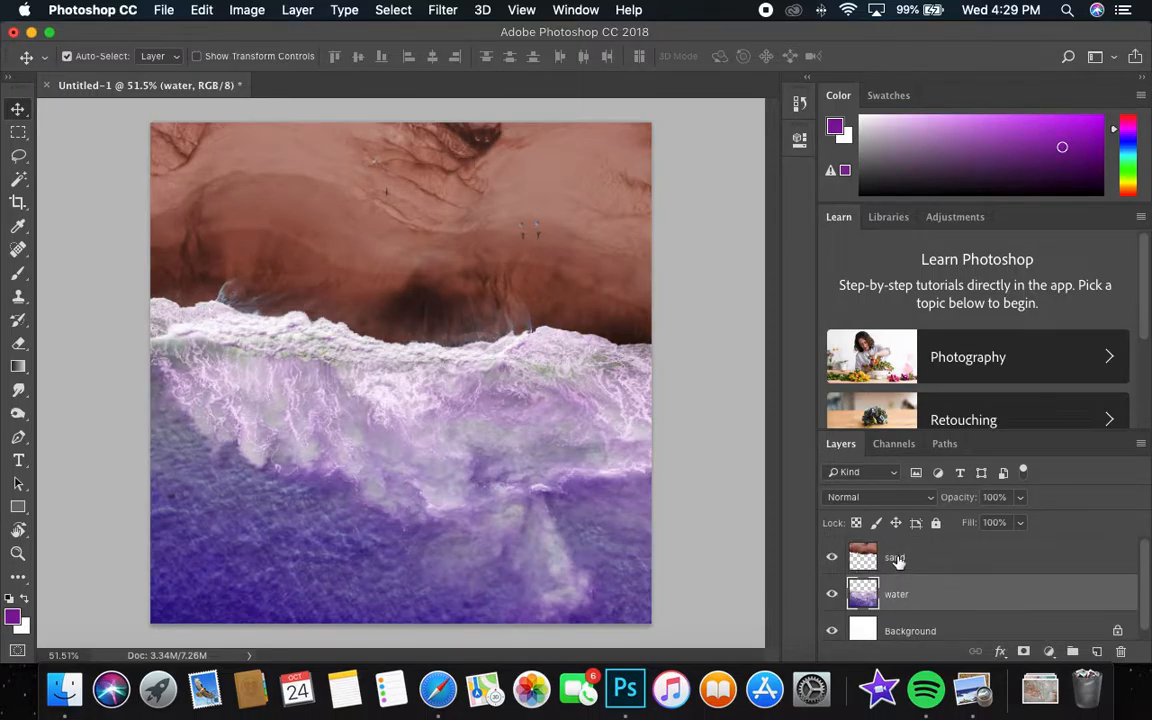
{"action": "left_click", "coordinate": [896, 558]}
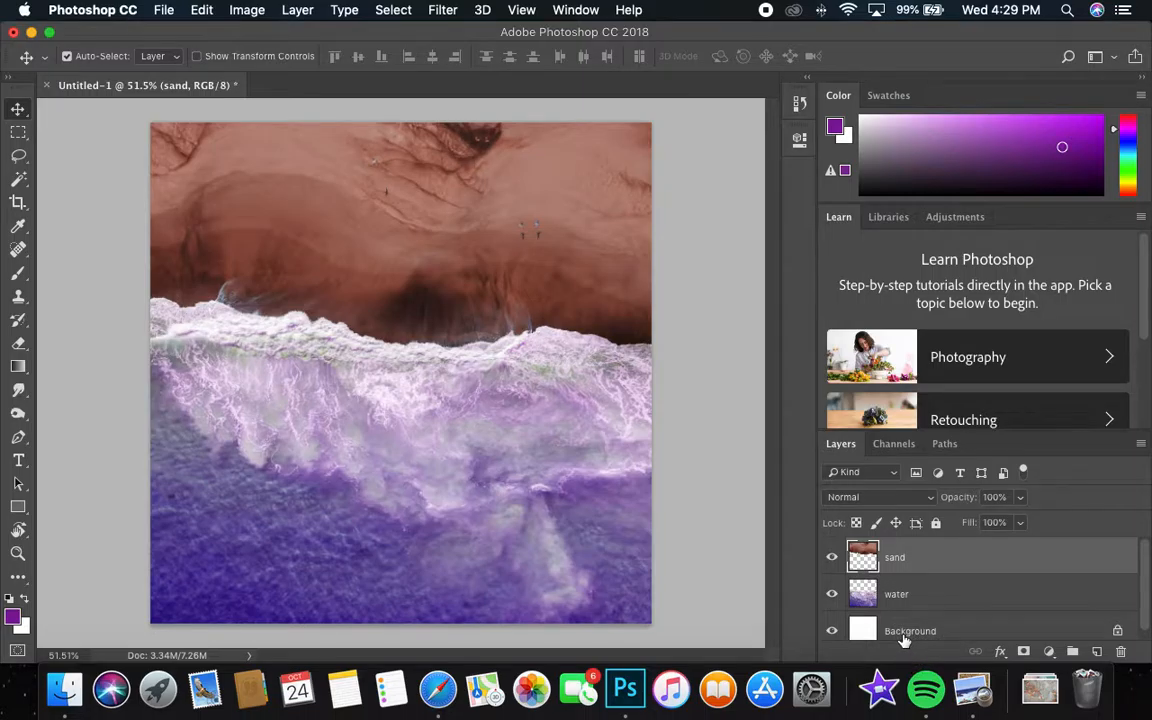
{"action": "left_click", "coordinate": [204, 10]}
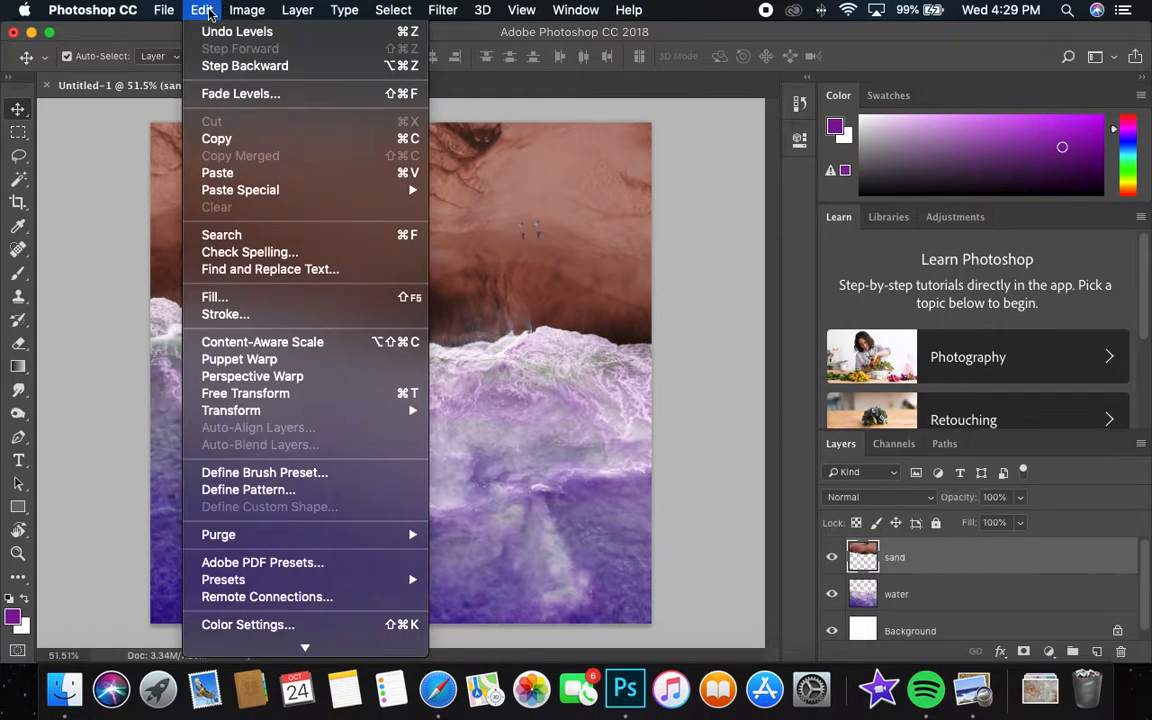
{"action": "left_click", "coordinate": [224, 173]}
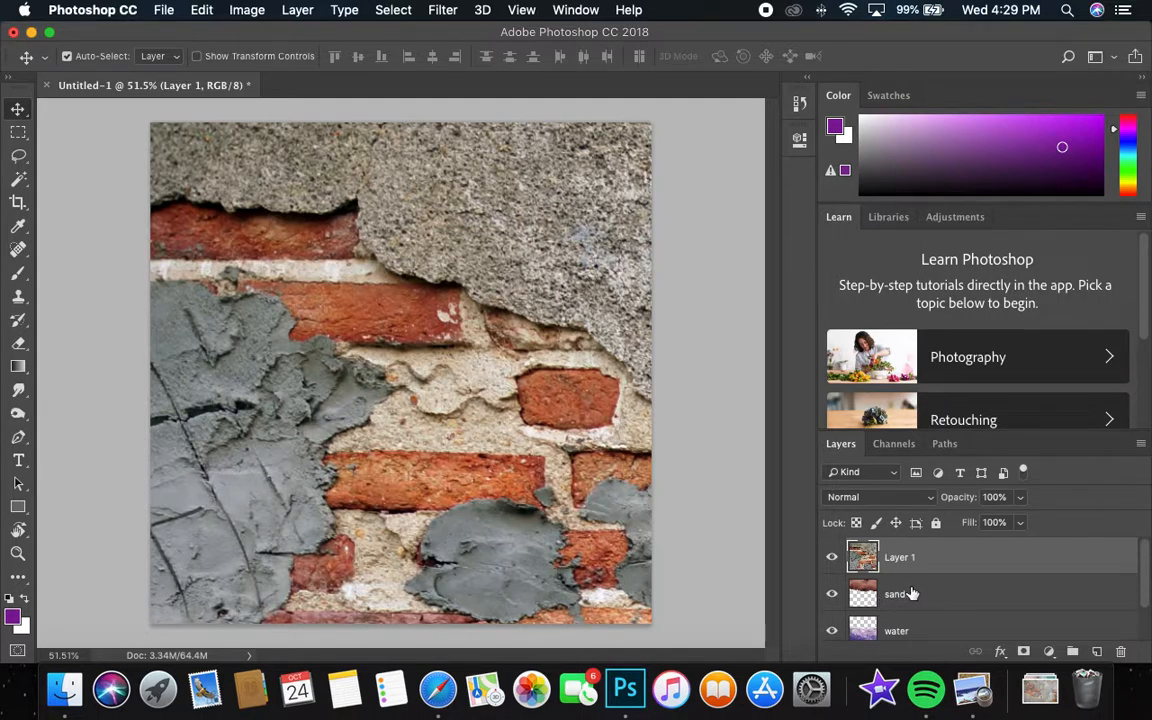
{"action": "key", "text": "super+z"}
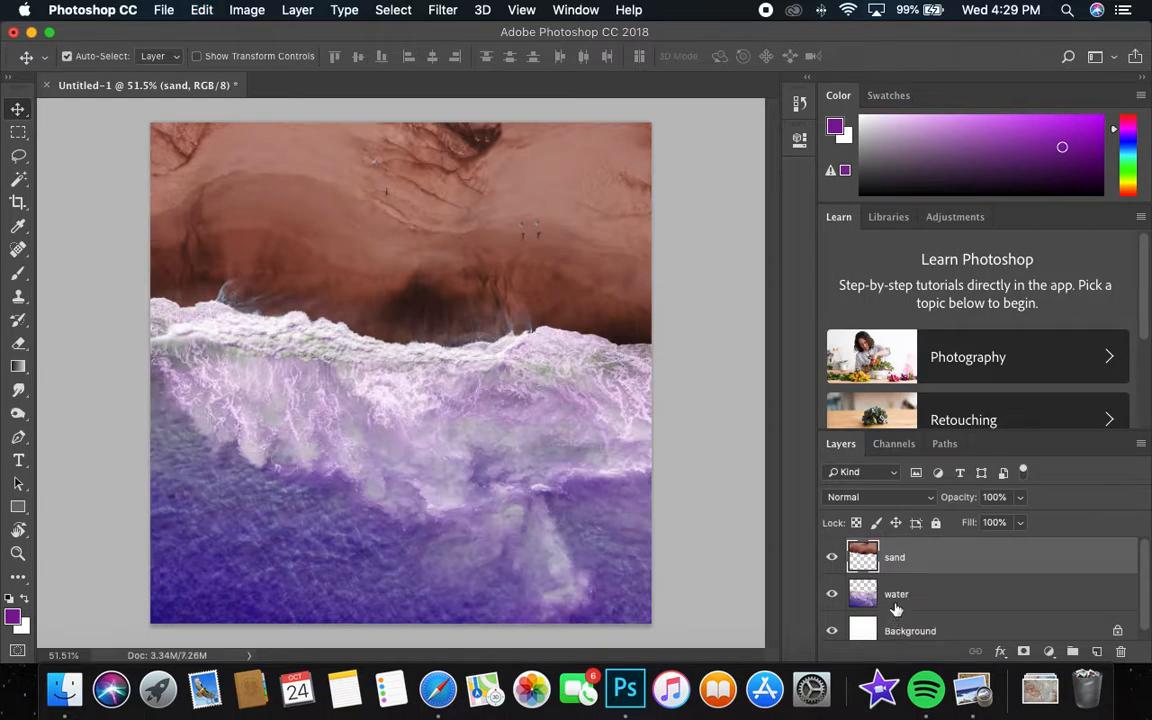
Paste the copied brick wall photo above the water layer and move its layer above the sand layer.
{"action": "left_click", "coordinate": [913, 594]}
{"action": "left_click", "coordinate": [202, 10]}
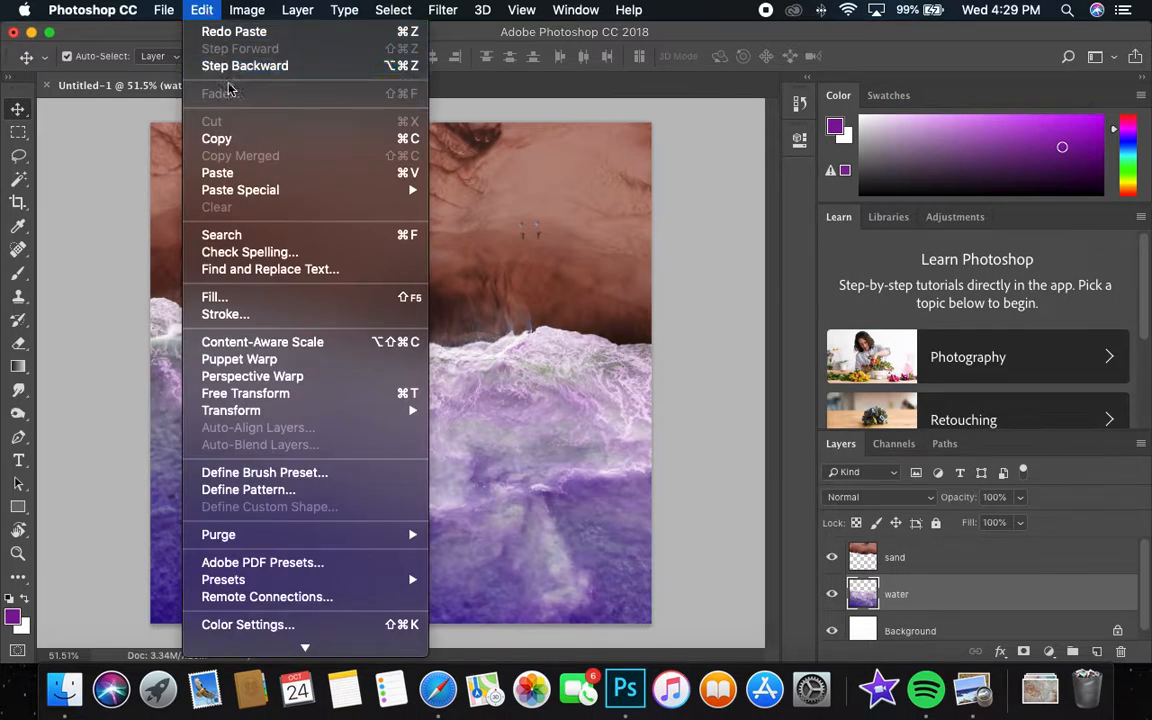
{"action": "left_click", "coordinate": [225, 158]}
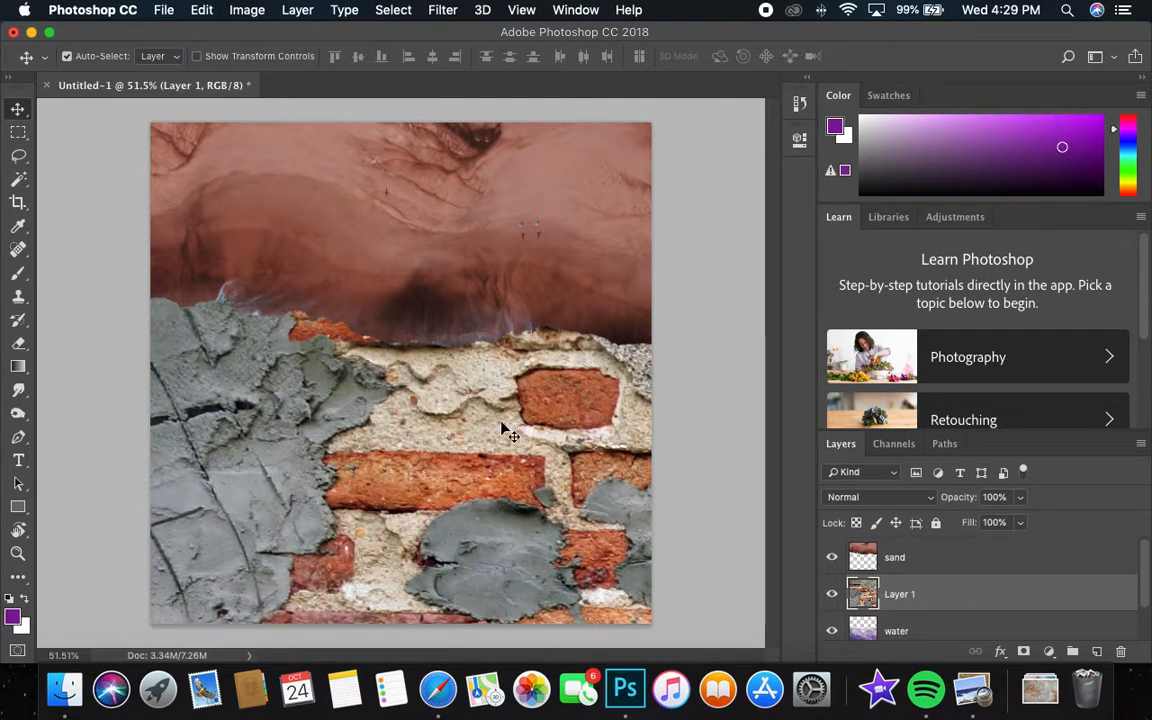
{"action": "left_click_drag", "start_coordinate": [900, 594], "coordinate": [916, 554]}
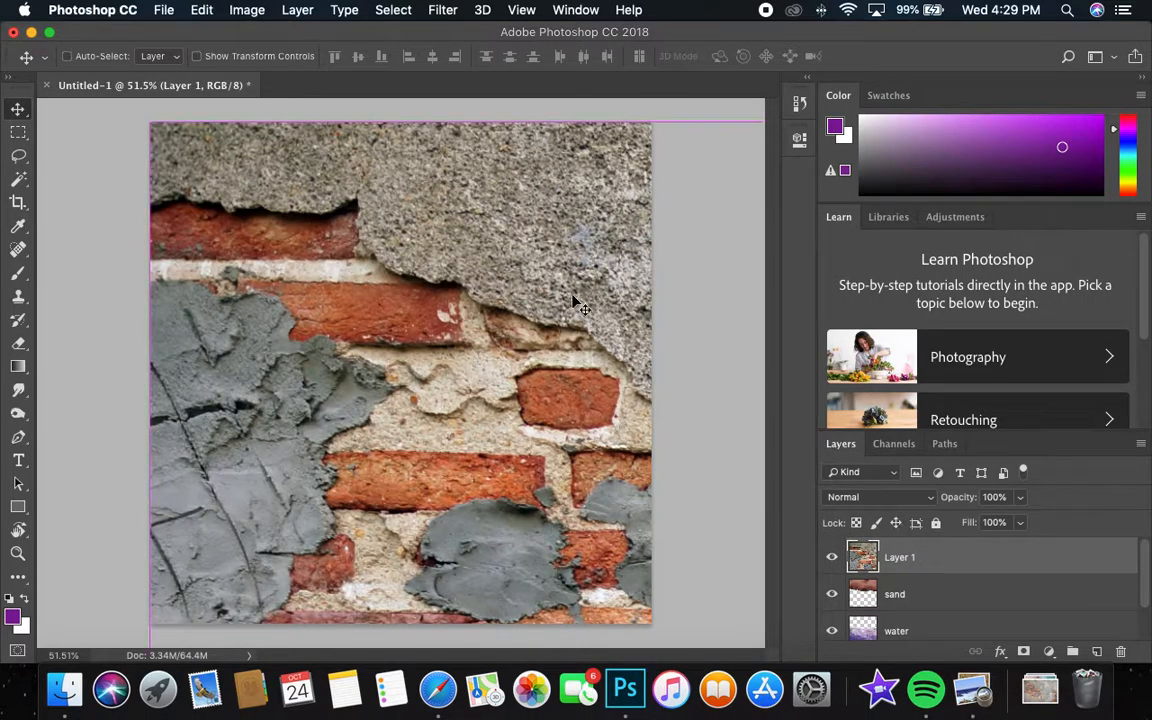
Scale down and reposition the pasted brick wall with Free Transform so it covers the whole square canvas.
{"action": "key", "text": "super+t"}
{"action": "left_click_drag", "start_coordinate": [151, 125], "coordinate": [640, 450]}
{"action": "left_click_drag", "start_coordinate": [642, 475], "coordinate": [170, 150]}
{"action": "left_click_drag", "start_coordinate": [150, 123], "coordinate": [618, 434]}
{"action": "left_click_drag", "start_coordinate": [642, 471], "coordinate": [203, 221]}
{"action": "key", "text": "Return"}
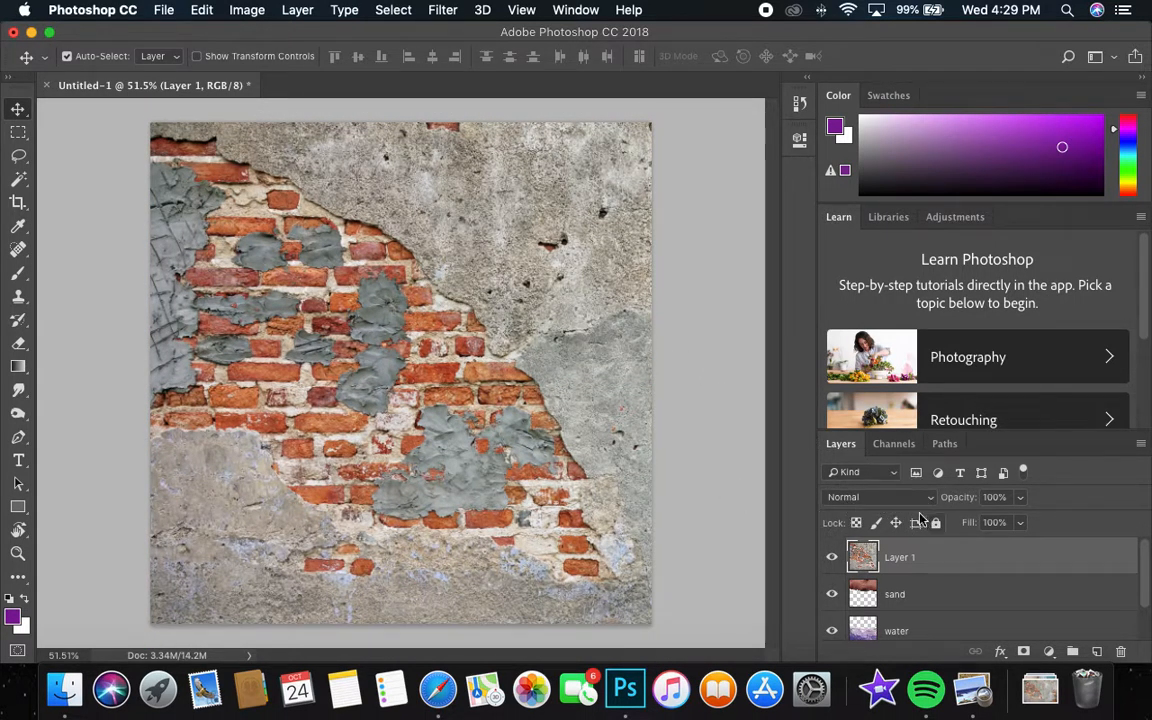
Try the Darken, Multiply and Color Burn blend modes on the brick wall layer.
{"action": "left_click", "coordinate": [861, 498]}
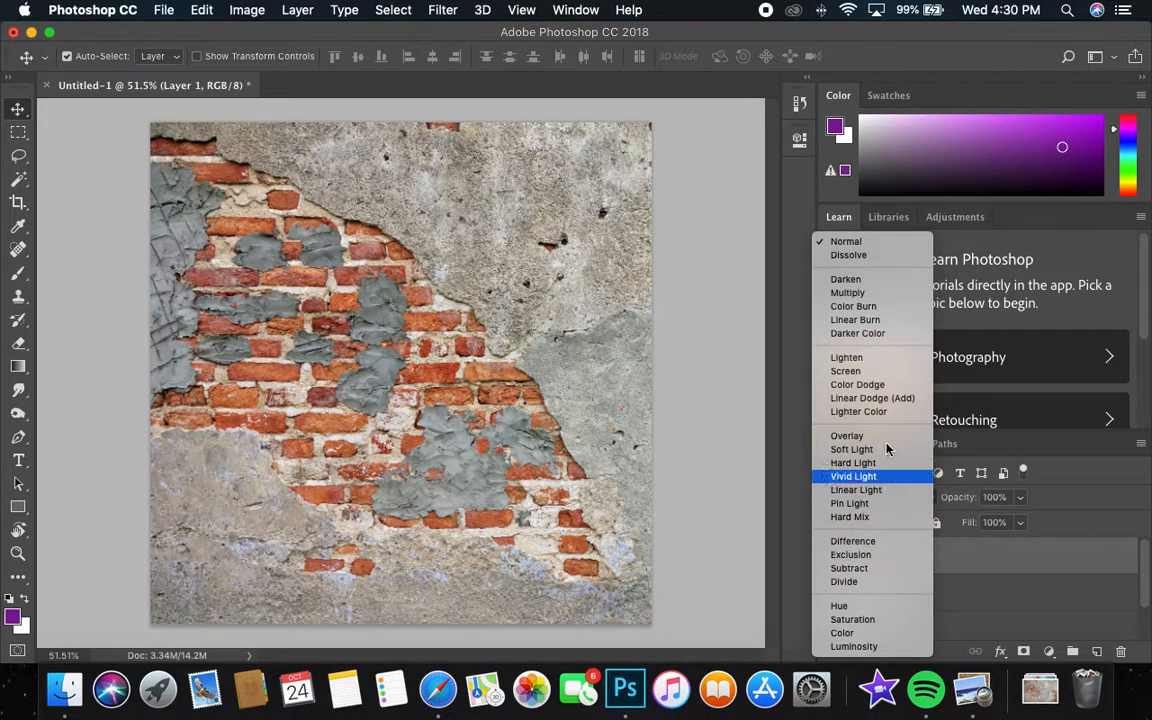
{"action": "left_click", "coordinate": [885, 280]}
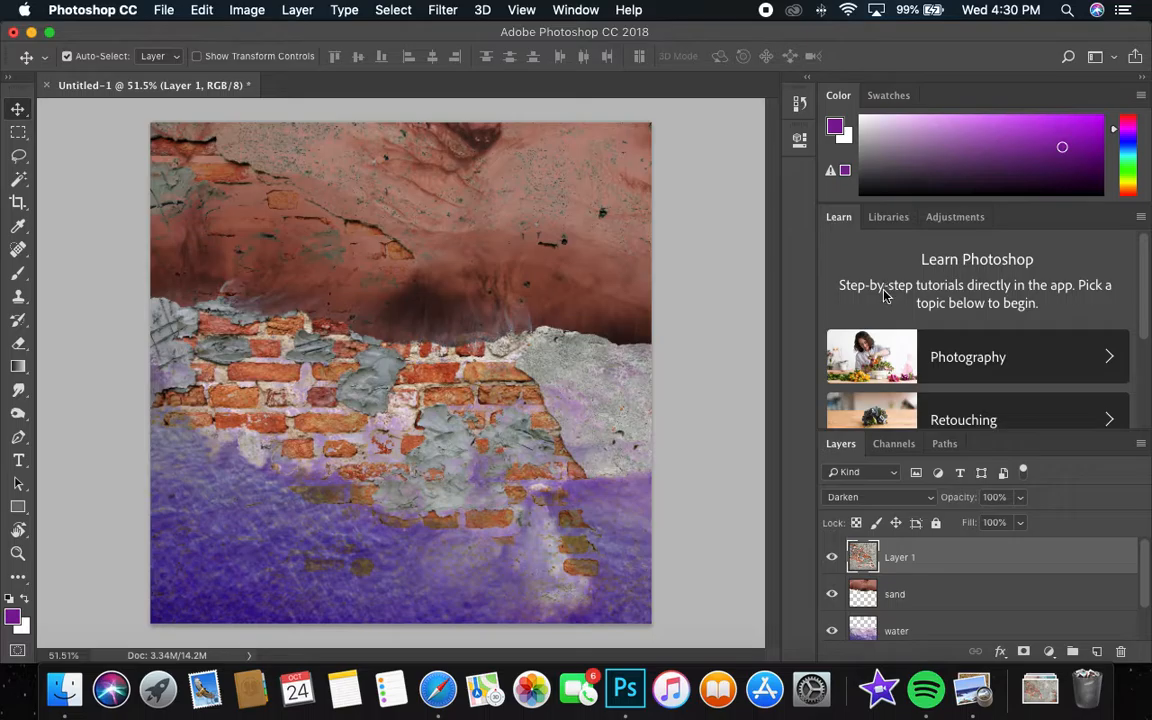
{"action": "left_click", "coordinate": [876, 498]}
{"action": "left_click", "coordinate": [872, 509]}
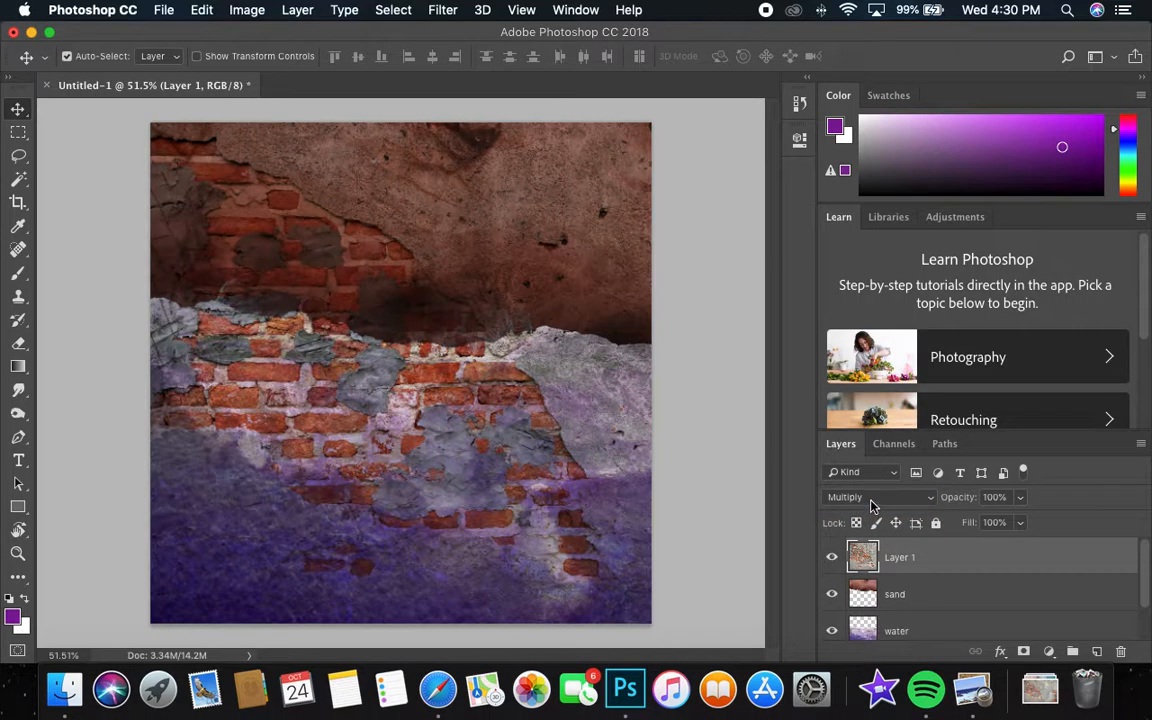
{"action": "left_click", "coordinate": [872, 499]}
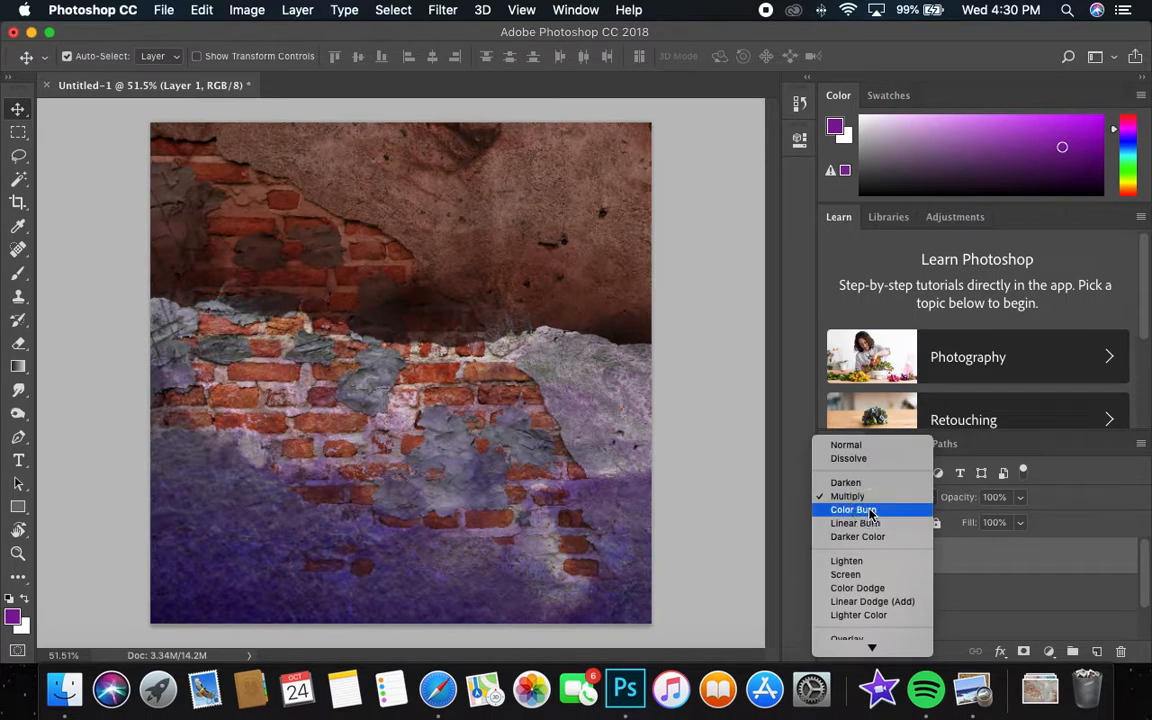
{"action": "left_click", "coordinate": [871, 510]}
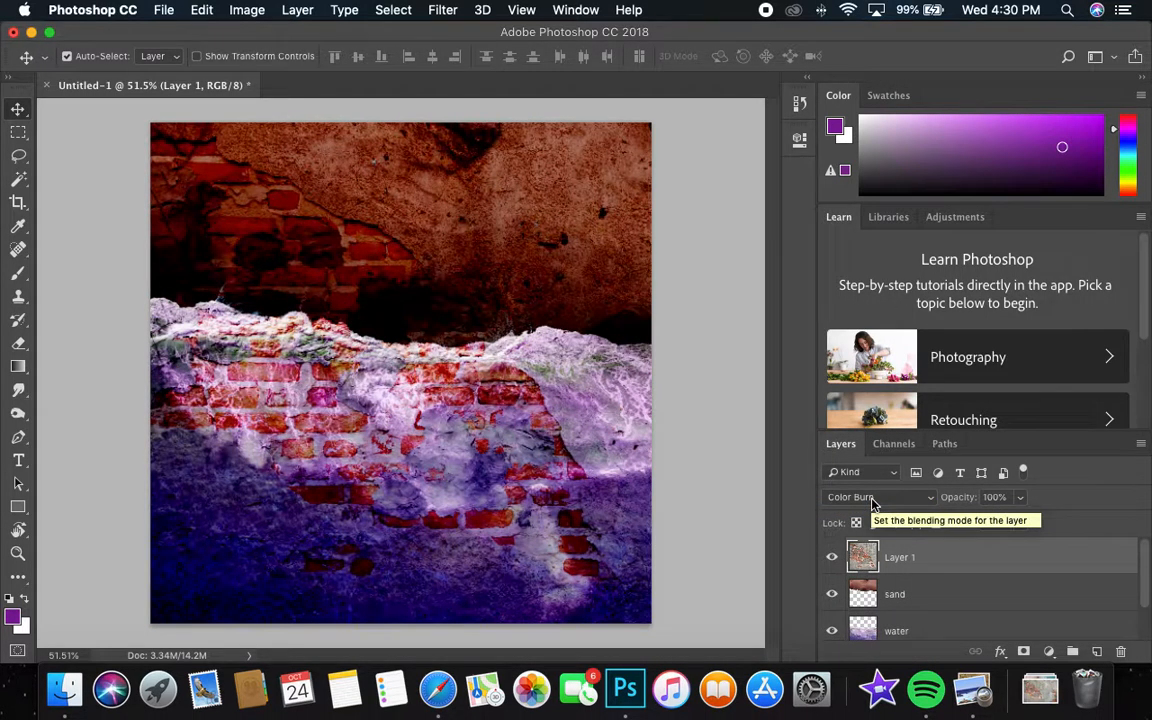
Try the lightening blend modes on the brick wall layer: Lighten, Screen, Color Dodge, Lighter Color and Linear Dodge (Add).
{"action": "left_click", "coordinate": [879, 497]}
{"action": "left_click", "coordinate": [848, 519]}
{"action": "left_click", "coordinate": [876, 499]}
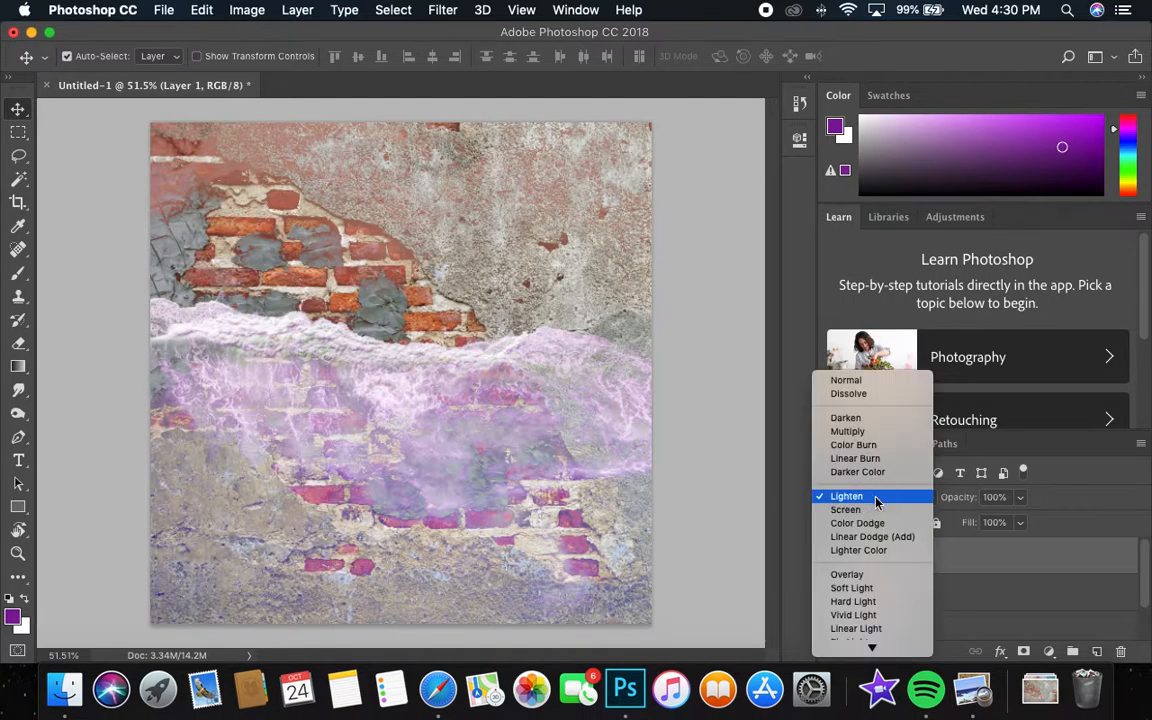
{"action": "left_click", "coordinate": [872, 510]}
{"action": "left_click", "coordinate": [874, 502]}
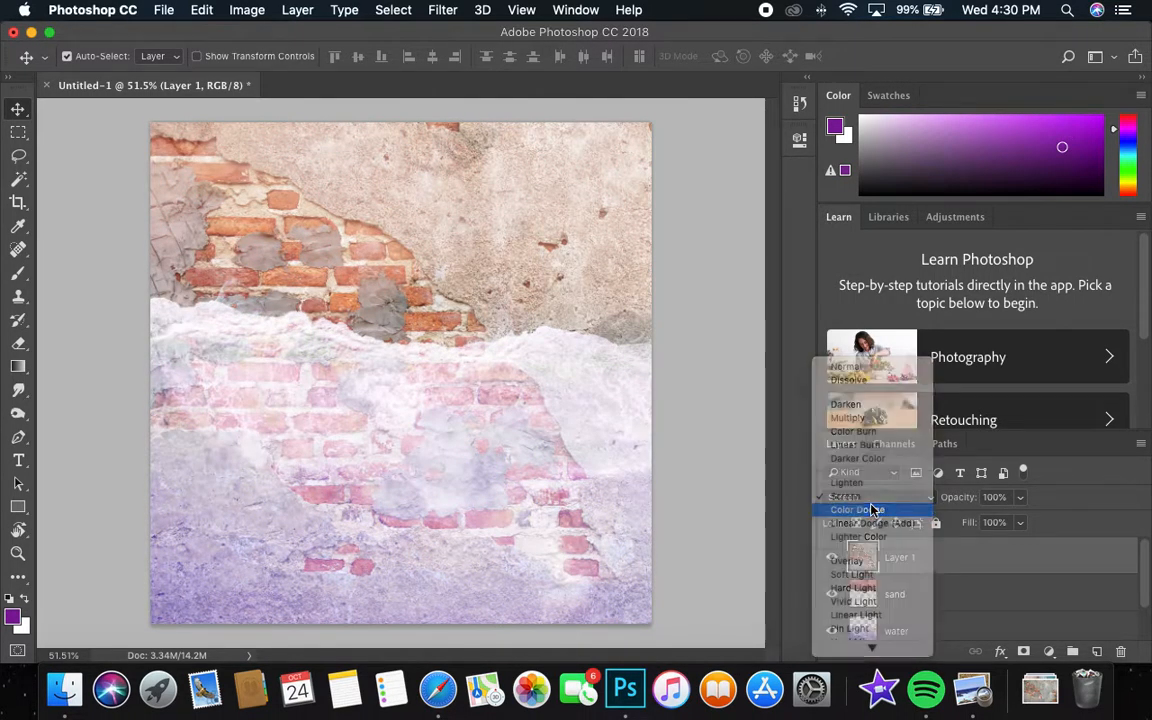
{"action": "left_click", "coordinate": [872, 510]}
{"action": "left_click", "coordinate": [874, 497]}
{"action": "left_click", "coordinate": [874, 509]}
{"action": "left_click", "coordinate": [874, 497]}
{"action": "left_click", "coordinate": [874, 509]}
{"action": "left_click", "coordinate": [877, 500]}
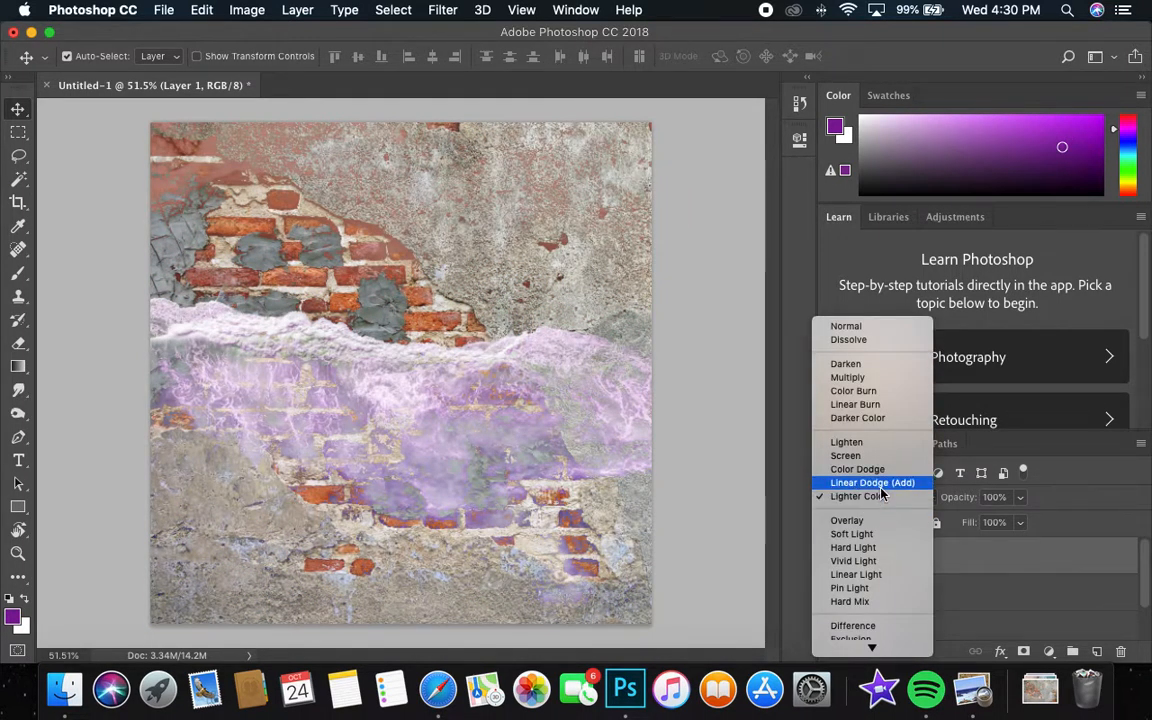
{"action": "left_click", "coordinate": [875, 483]}
Try Overlay, Soft Light, Vivid Light and Hard Light blending on the brick wall layer.
{"action": "left_click", "coordinate": [878, 498]}
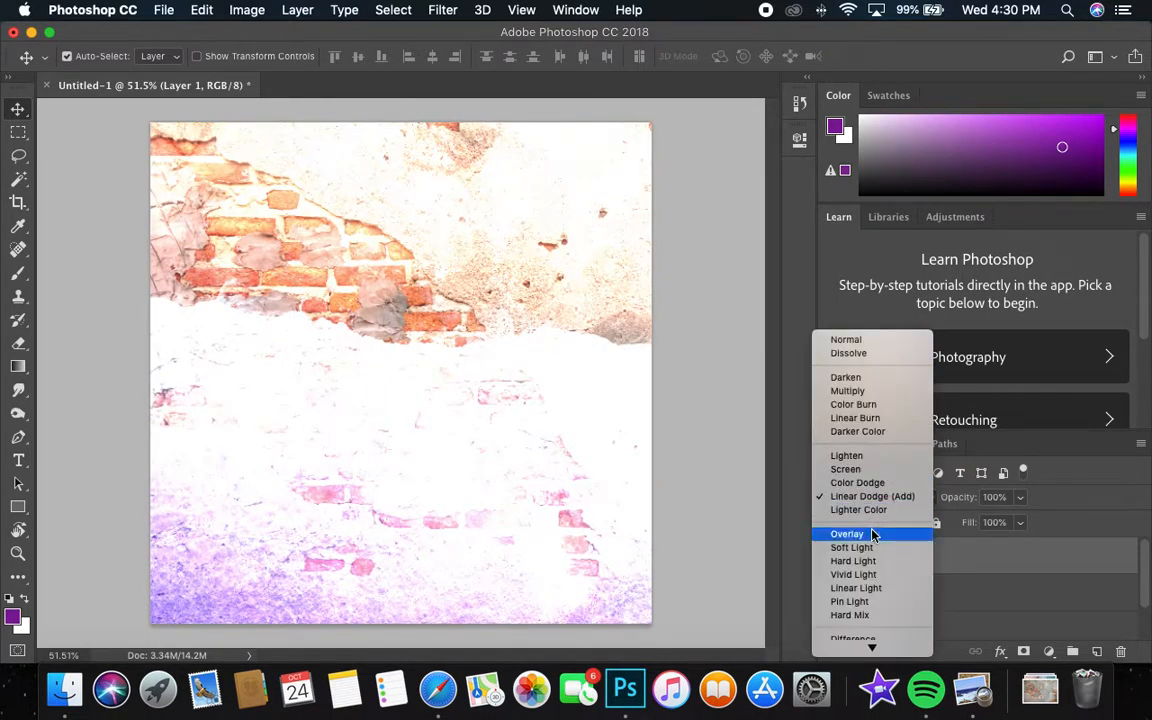
{"action": "left_click", "coordinate": [866, 534]}
{"action": "left_click", "coordinate": [876, 499]}
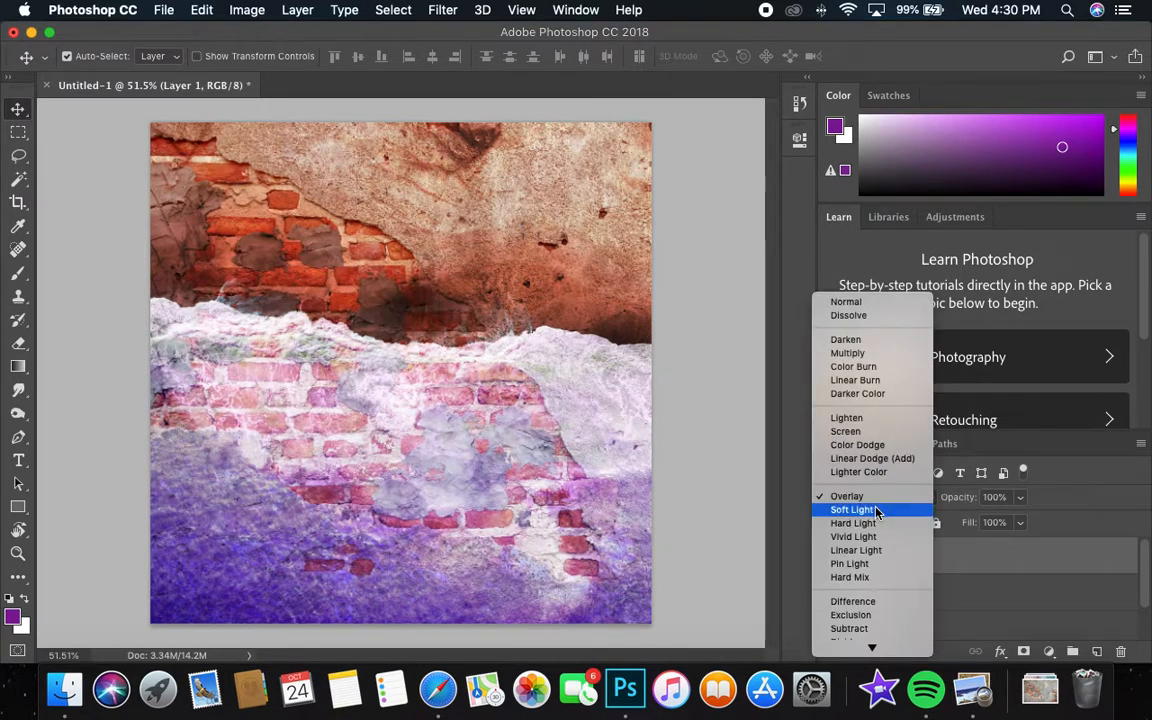
{"action": "left_click", "coordinate": [876, 509]}
{"action": "left_click", "coordinate": [876, 499]}
{"action": "left_click", "coordinate": [875, 510]}
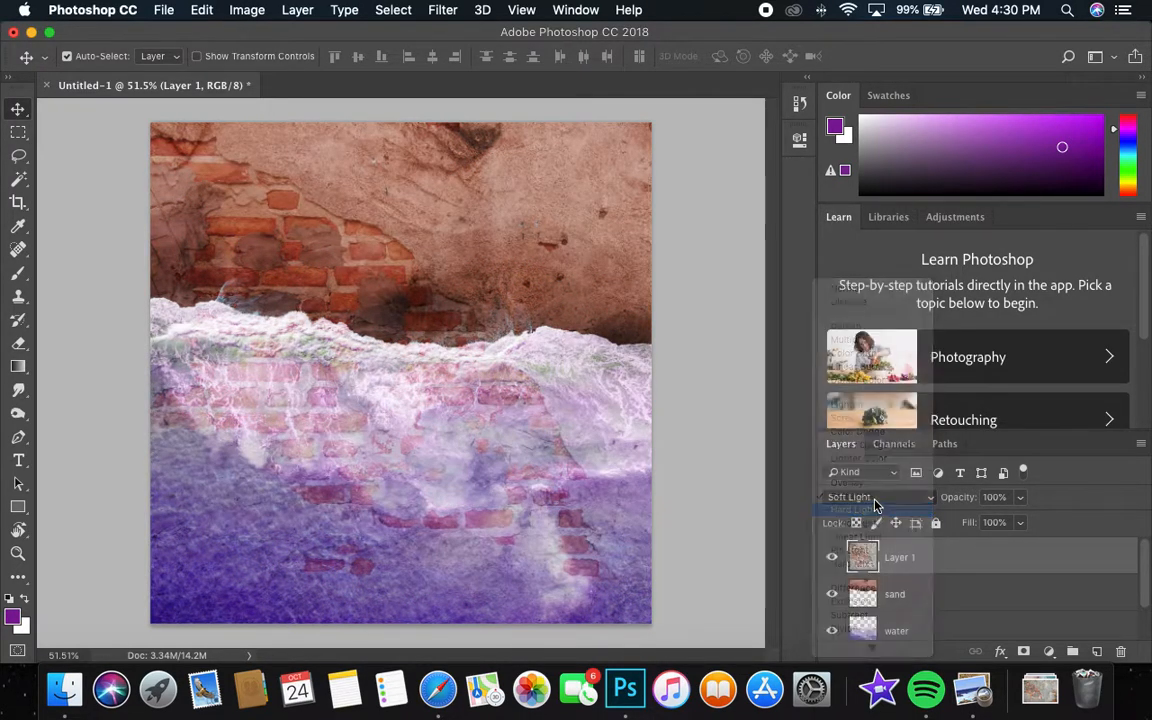
{"action": "left_click", "coordinate": [875, 503]}
{"action": "left_click", "coordinate": [876, 510]}
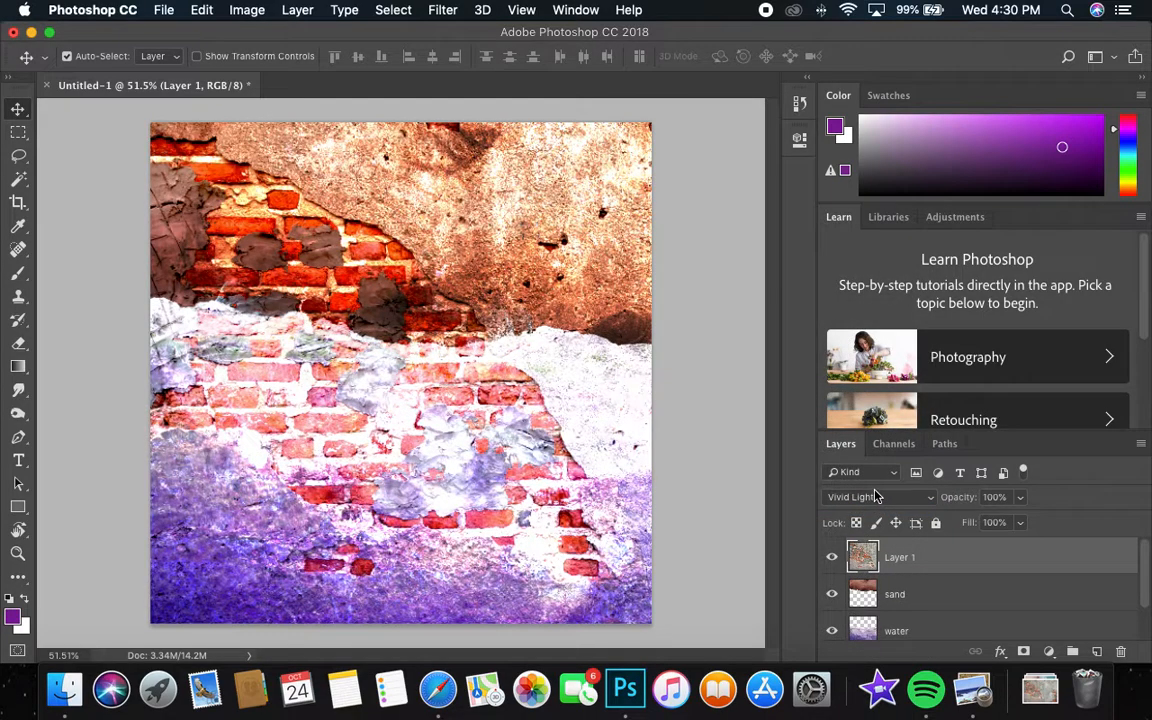
{"action": "left_click", "coordinate": [875, 496]}
{"action": "left_click", "coordinate": [876, 484]}
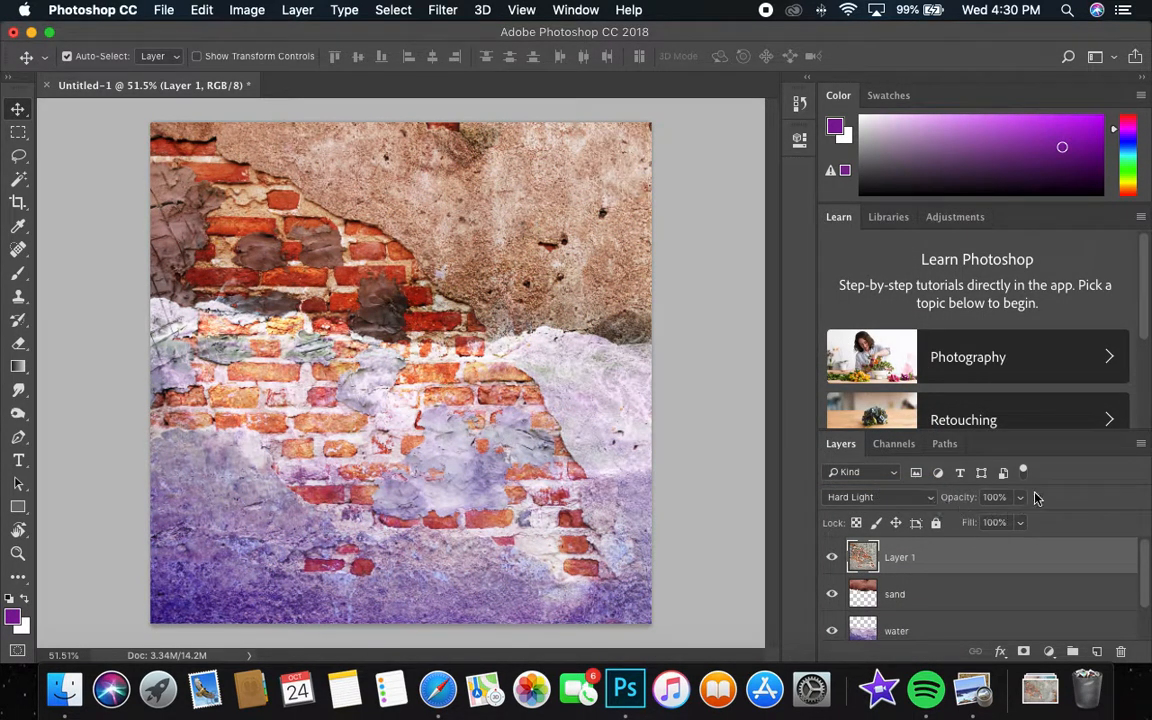
Try Difference, Exclusion, Subtract, Divide and Hue blending on the brick wall layer.
{"action": "left_click", "coordinate": [875, 497]}
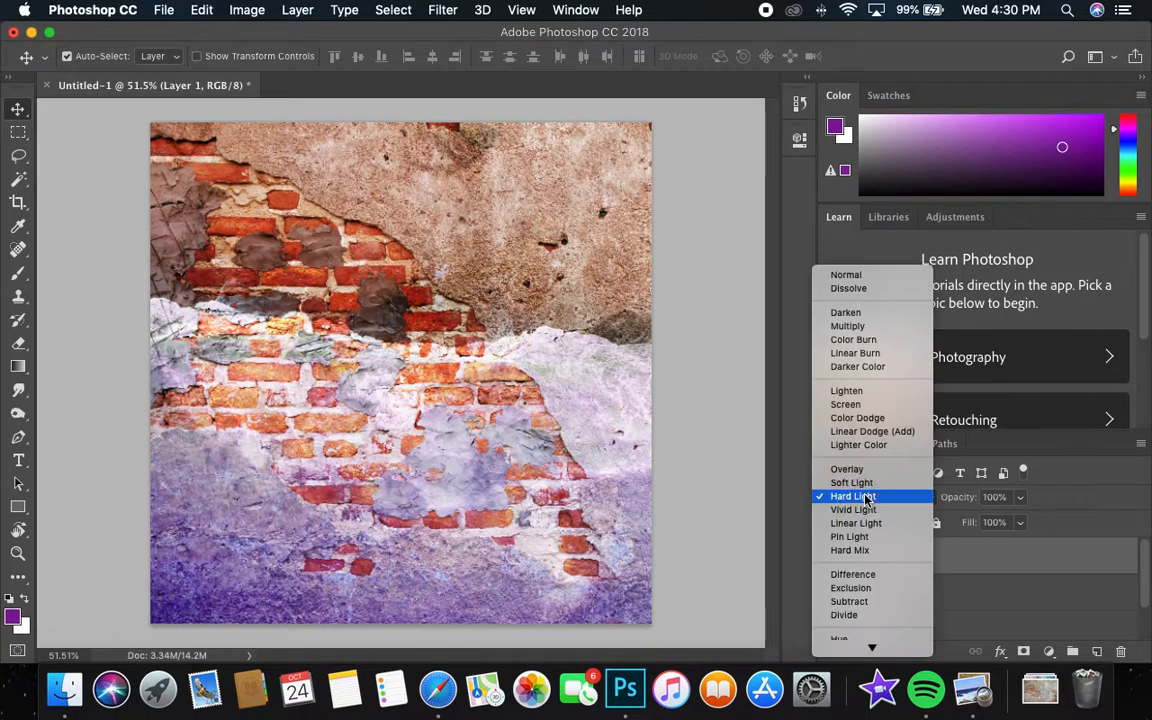
{"action": "left_click", "coordinate": [856, 571]}
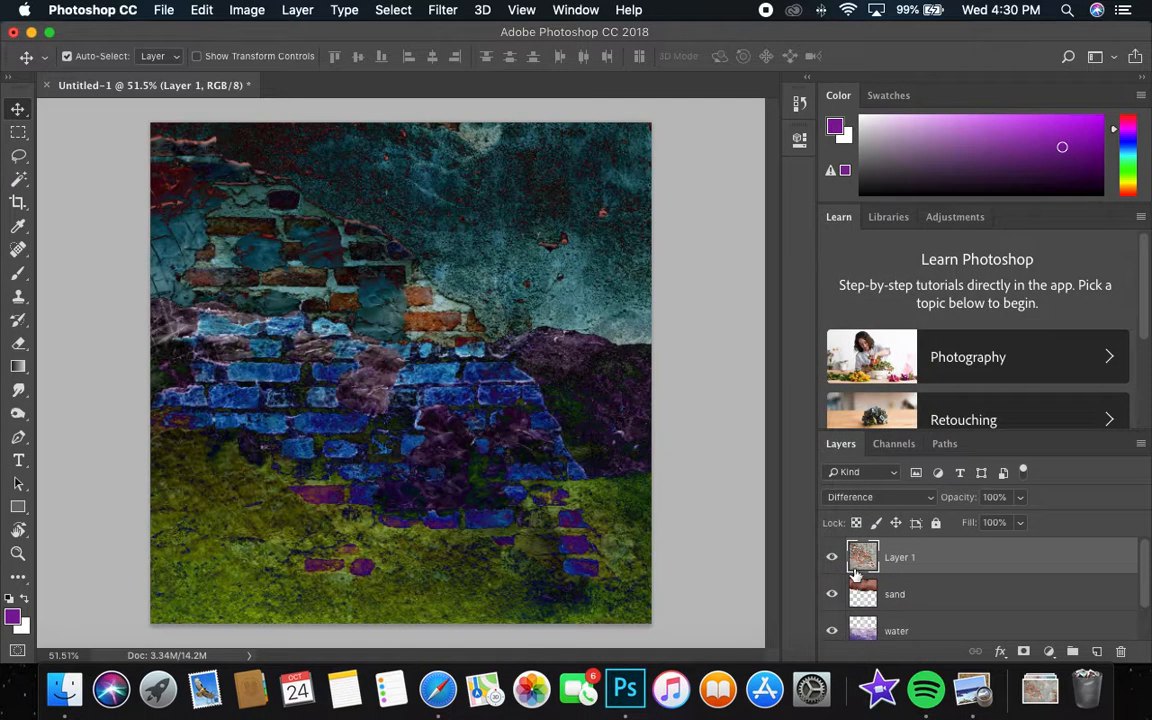
{"action": "left_click", "coordinate": [873, 497]}
{"action": "left_click", "coordinate": [871, 510]}
{"action": "left_click", "coordinate": [875, 497]}
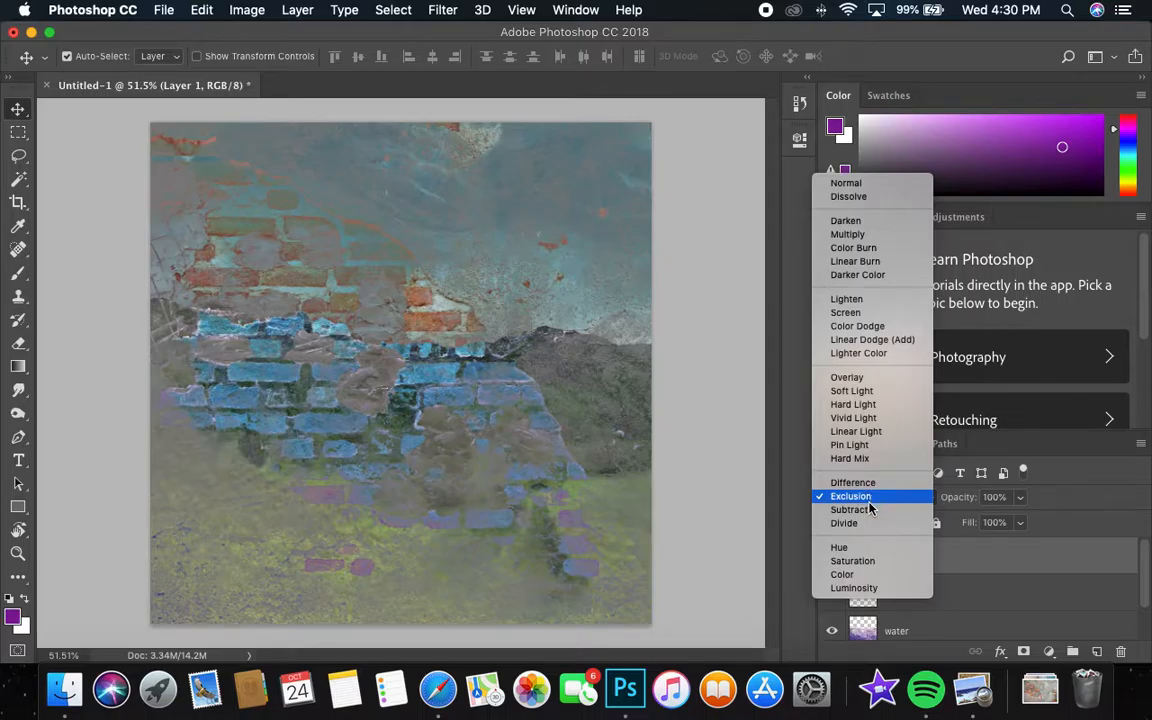
{"action": "left_click", "coordinate": [870, 509]}
{"action": "left_click", "coordinate": [870, 497]}
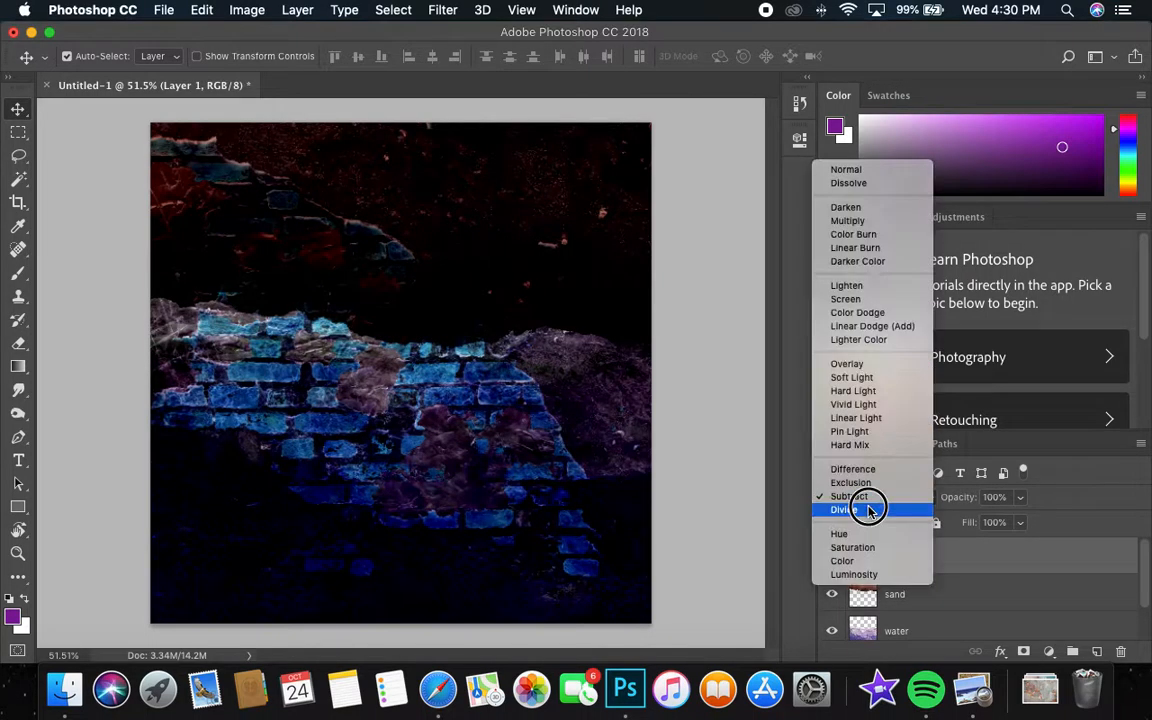
{"action": "left_click", "coordinate": [868, 510]}
{"action": "left_click", "coordinate": [870, 497]}
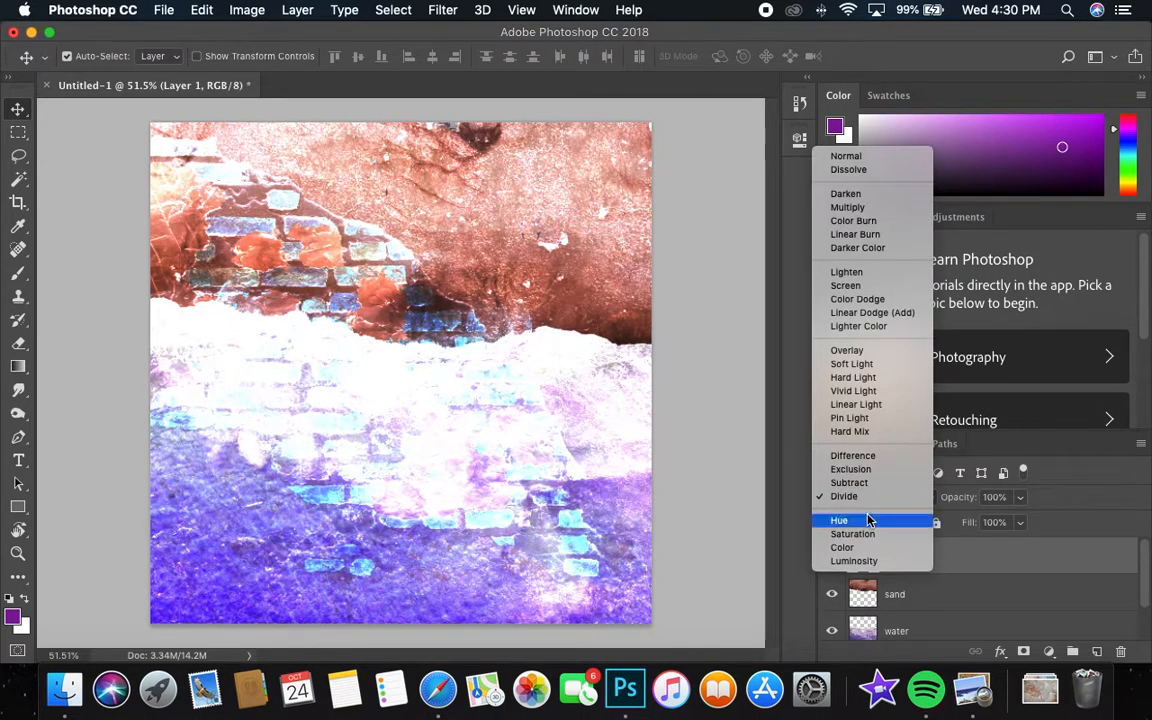
{"action": "left_click", "coordinate": [868, 520]}
Try Vivid Light, Linear Light, Pin Light and Hard Mix blending on the brick wall layer.
{"action": "left_click", "coordinate": [872, 497]}
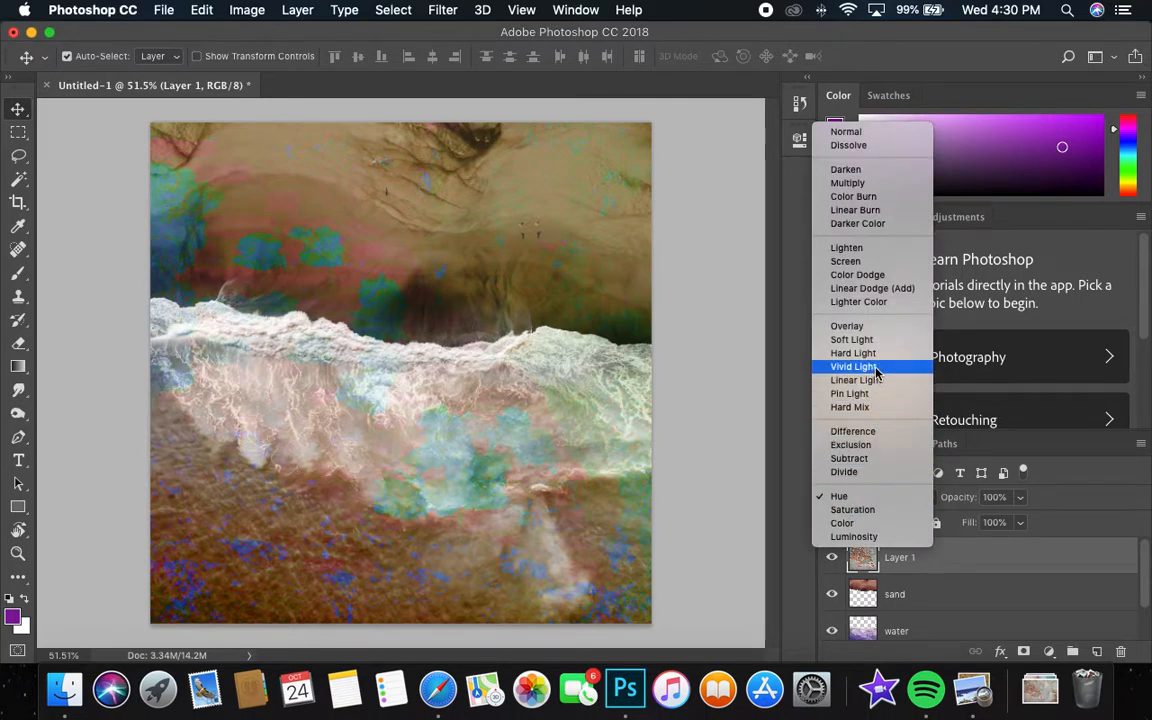
{"action": "left_click", "coordinate": [876, 367]}
{"action": "left_click", "coordinate": [872, 497]}
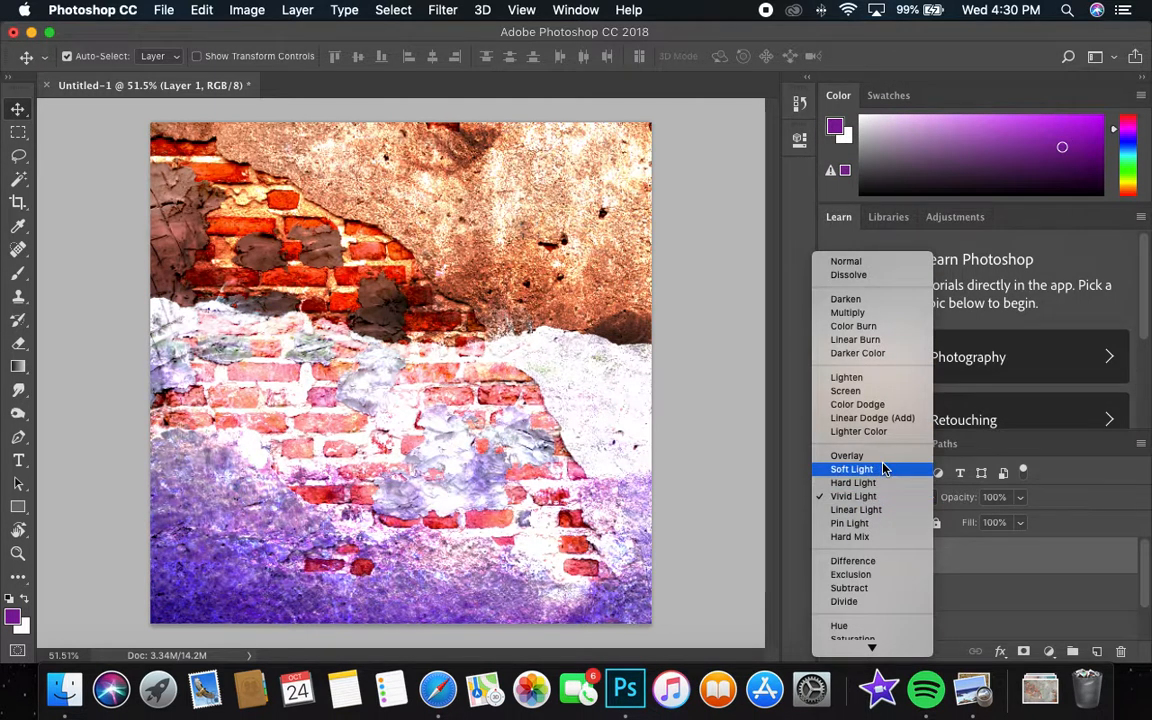
{"action": "left_click", "coordinate": [864, 510]}
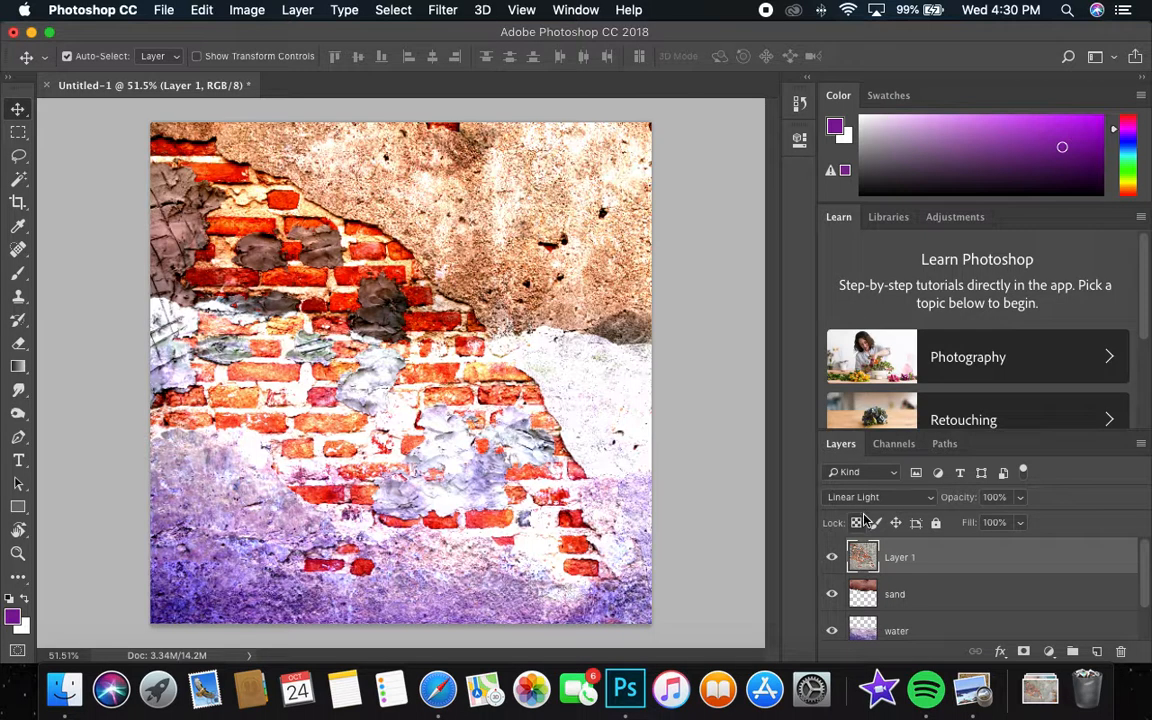
{"action": "left_click", "coordinate": [868, 499]}
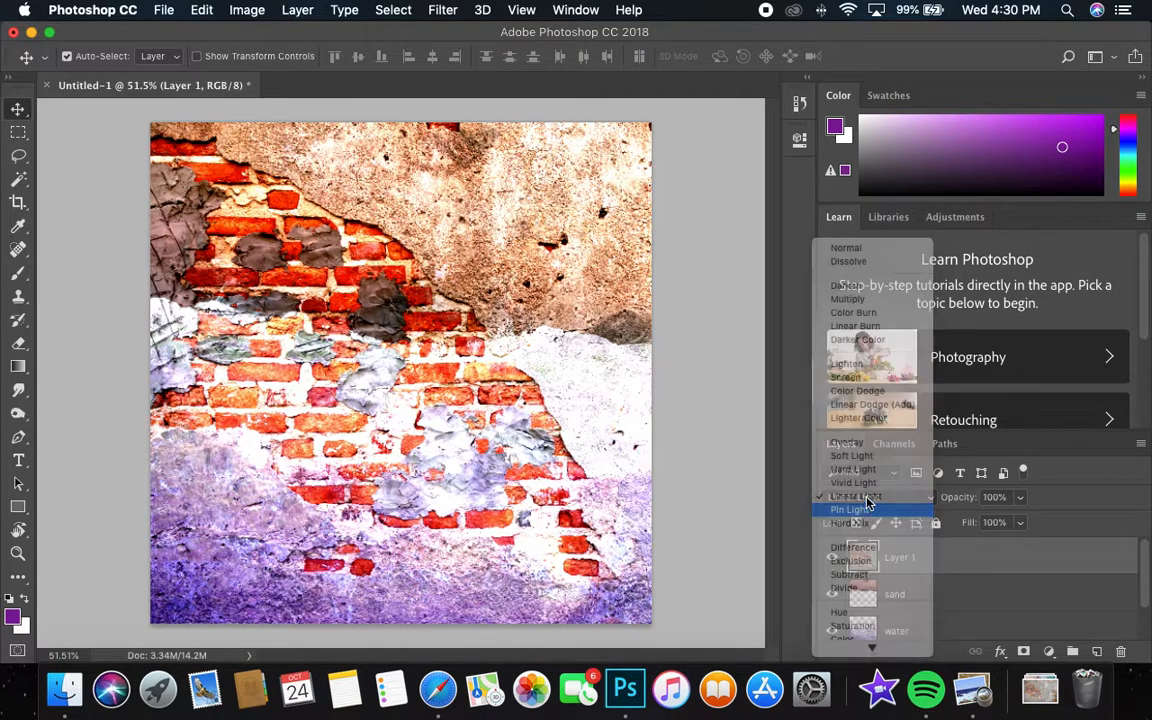
{"action": "left_click", "coordinate": [866, 507]}
{"action": "left_click", "coordinate": [868, 498]}
{"action": "left_click", "coordinate": [864, 510]}
Compare the neighbouring contrast blend modes once more and set the brick wall layer to Hard Light.
{"action": "left_click", "coordinate": [866, 498]}
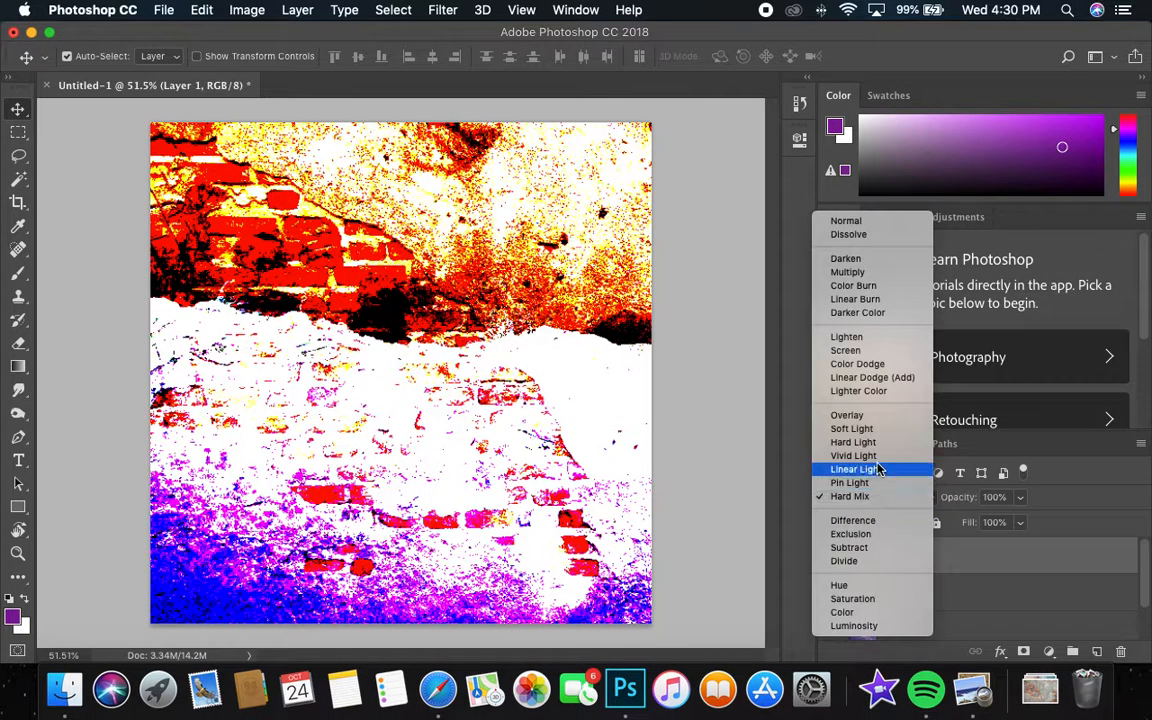
{"action": "left_click", "coordinate": [882, 452]}
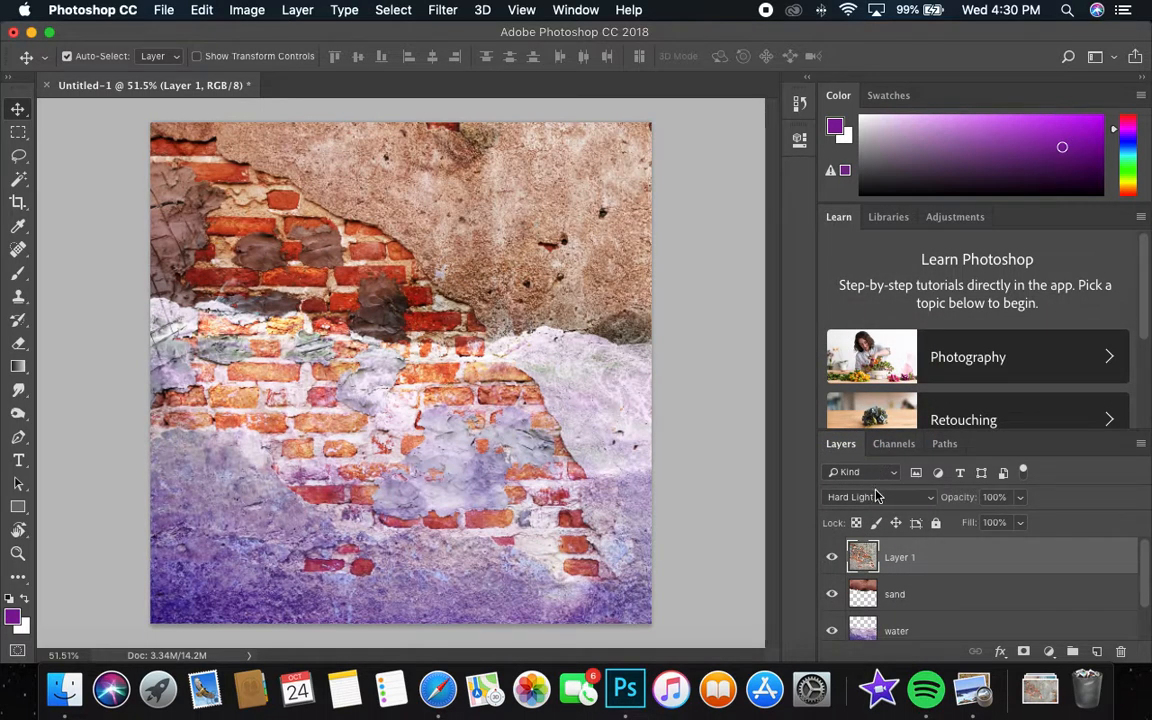
{"action": "left_click", "coordinate": [881, 500]}
{"action": "left_click", "coordinate": [882, 472]}
{"action": "left_click", "coordinate": [878, 496]}
{"action": "left_click", "coordinate": [866, 510]}
{"action": "left_click", "coordinate": [867, 499]}
{"action": "left_click", "coordinate": [867, 510]}
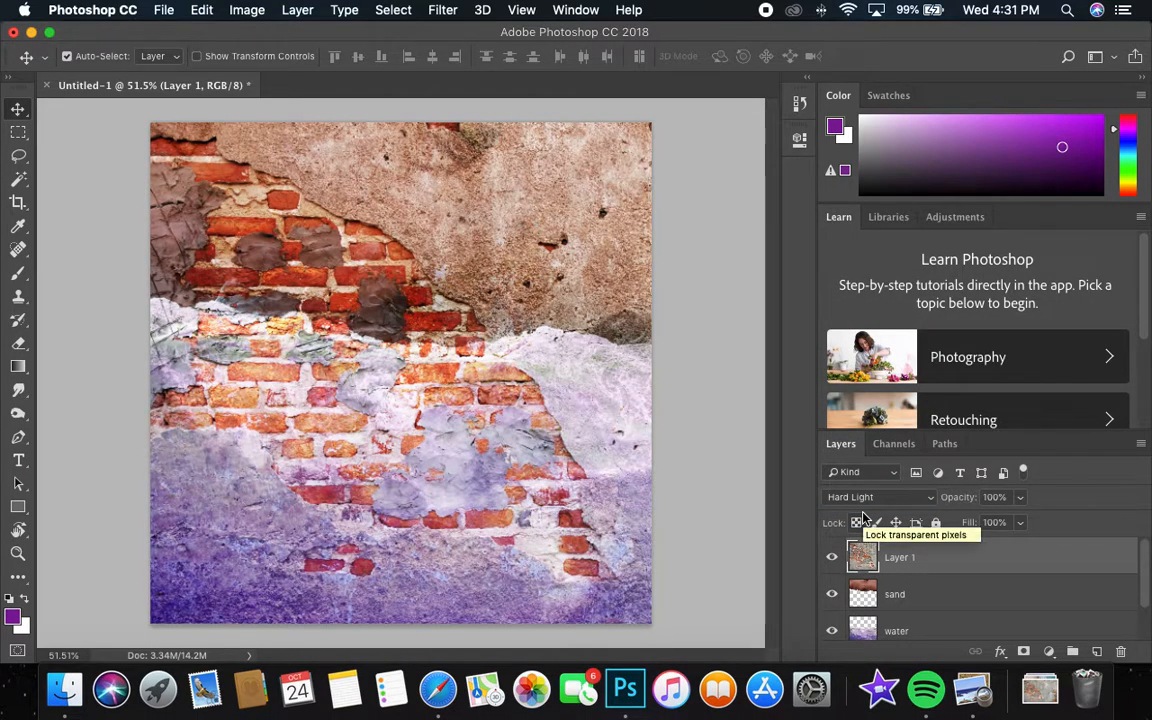
Adjust the brick wall layer's Hue/Saturation with saturation +17 and lightness -8.
{"action": "left_click", "coordinate": [248, 11]}
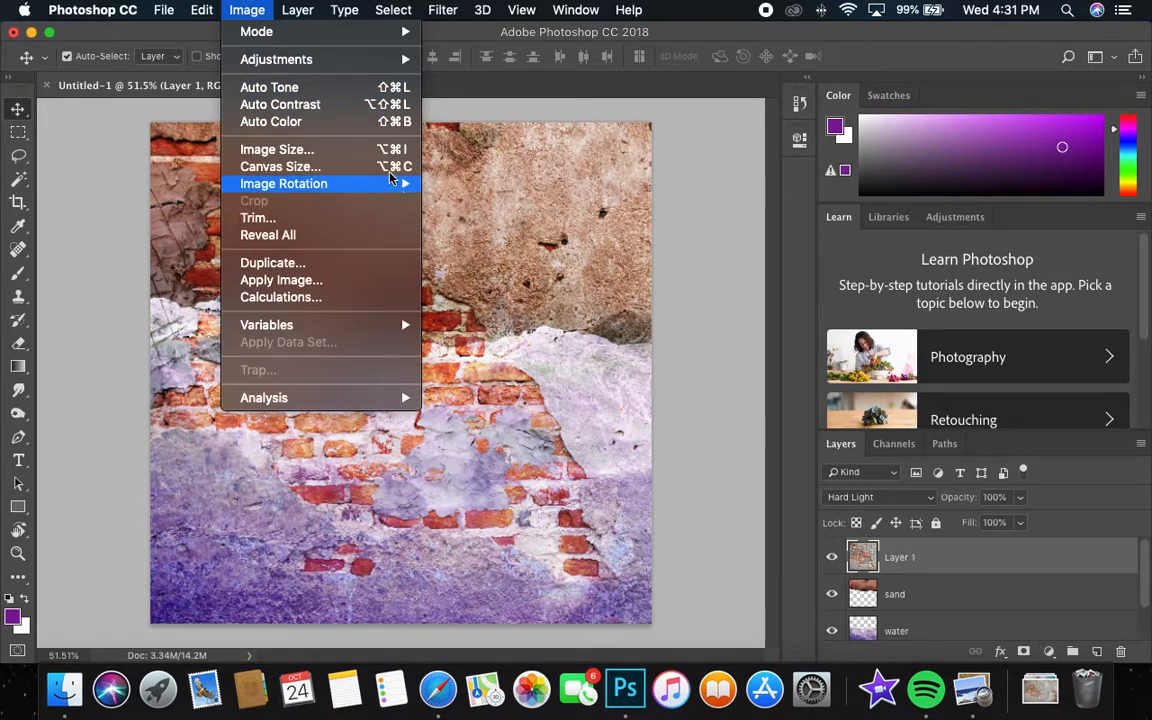
{"action": "mouse_move", "coordinate": [330, 62]}
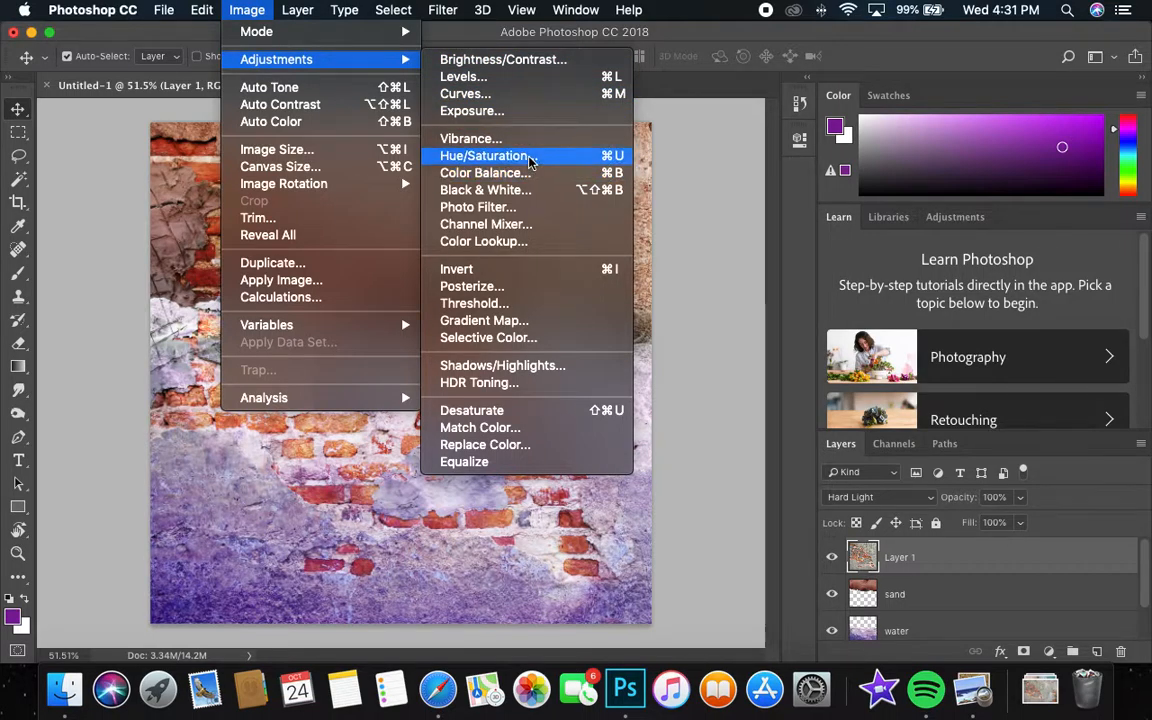
{"action": "left_click", "coordinate": [490, 156]}
{"action": "mouse_move", "coordinate": [873, 321]}
{"action": "left_mouse_down"}
{"action": "mouse_move", "coordinate": [823, 319]}
{"action": "mouse_move", "coordinate": [897, 322]}
{"action": "mouse_move", "coordinate": [868, 323]}
{"action": "left_mouse_up"}
{"action": "left_click_drag", "start_coordinate": [829, 279], "coordinate": [882, 272]}
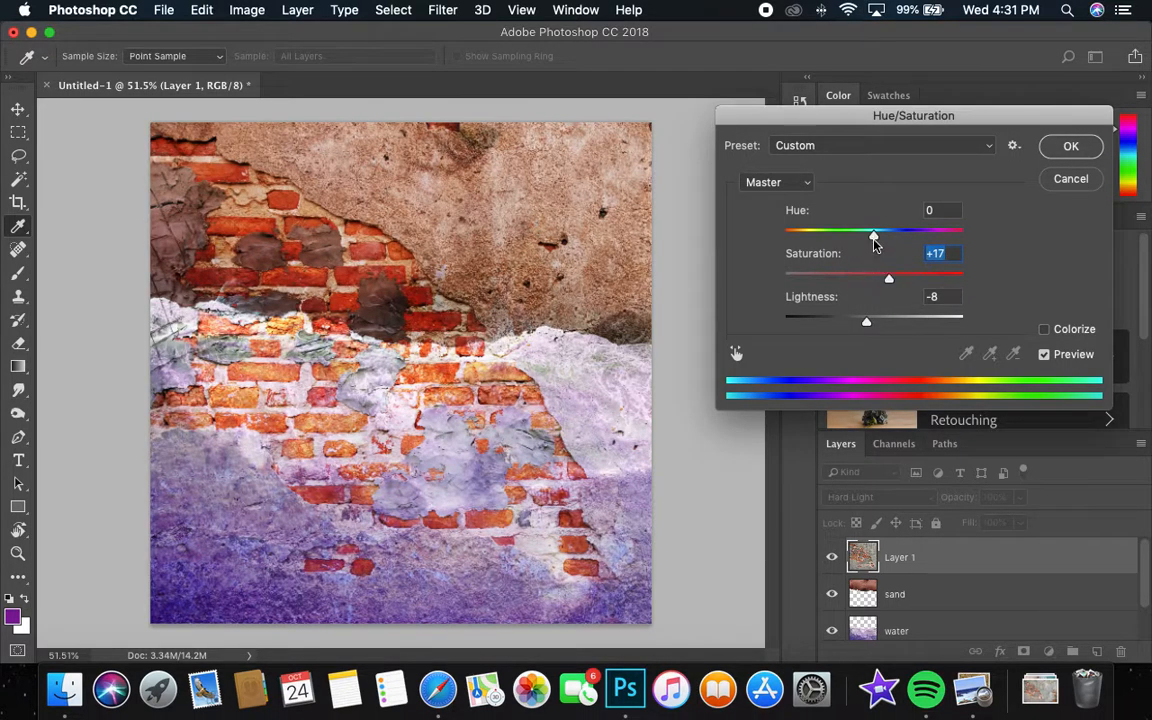
{"action": "key", "text": "Return"}
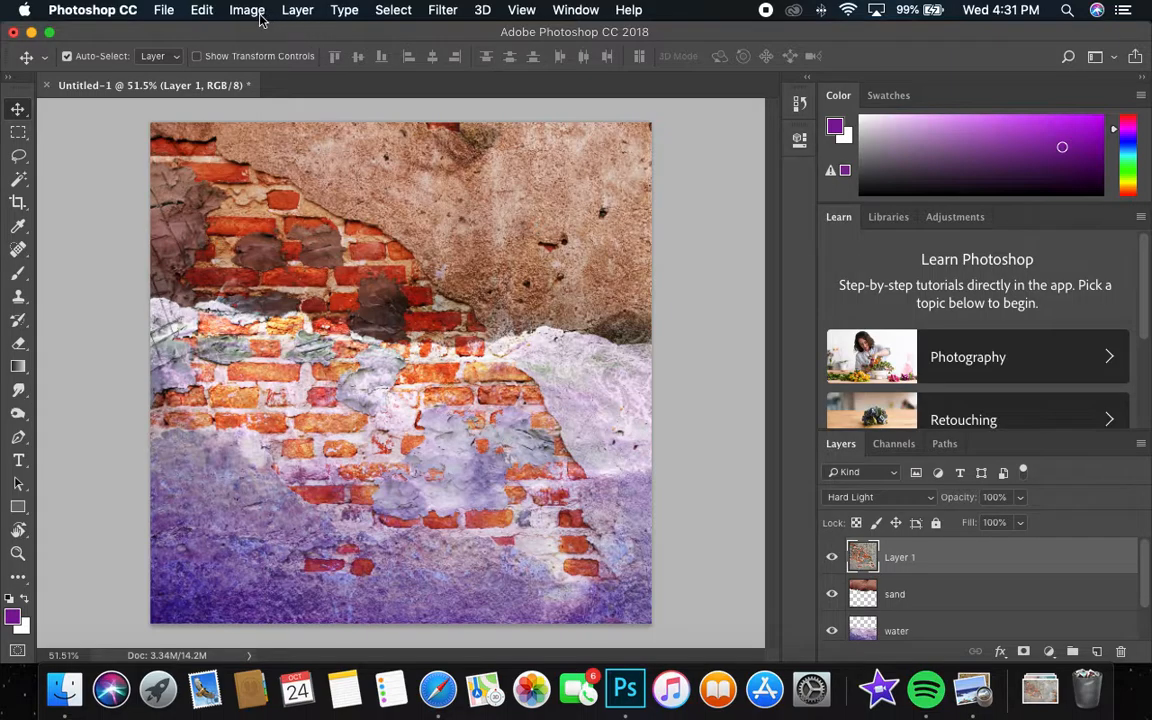
Darken the brick wall layer's midtones with a Levels adjustment, setting the midtone input level to 0.75.
{"action": "left_click", "coordinate": [255, 12]}
{"action": "mouse_move", "coordinate": [330, 59]}
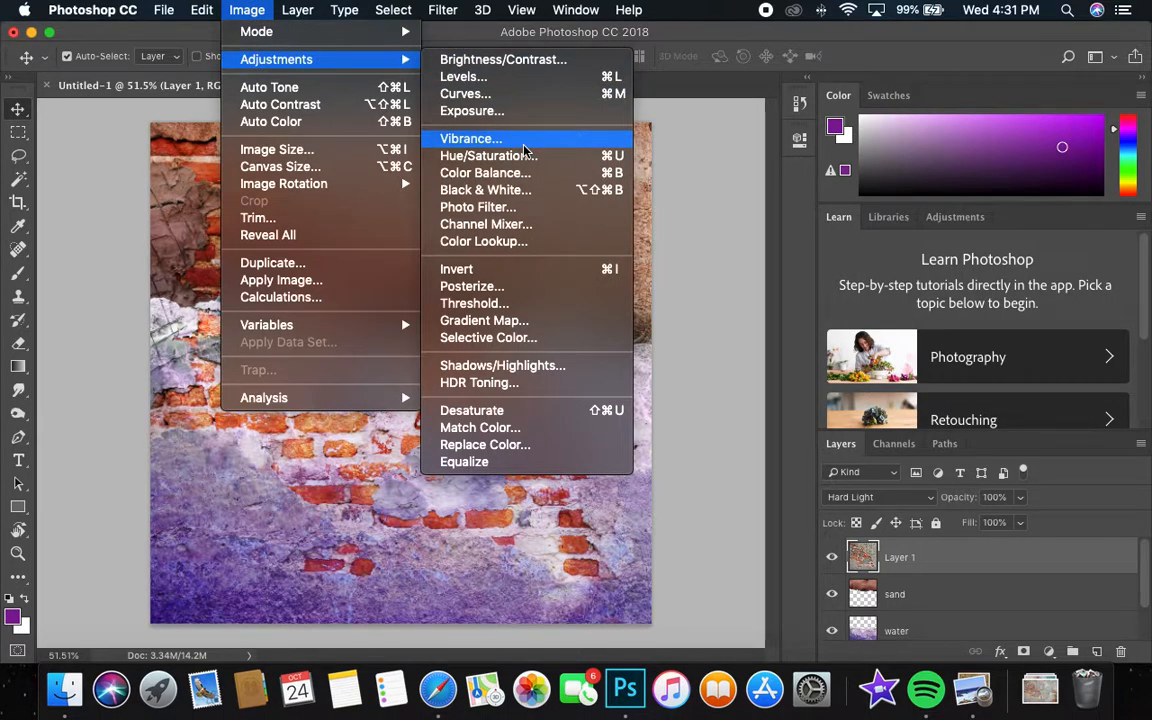
{"action": "left_click", "coordinate": [488, 78]}
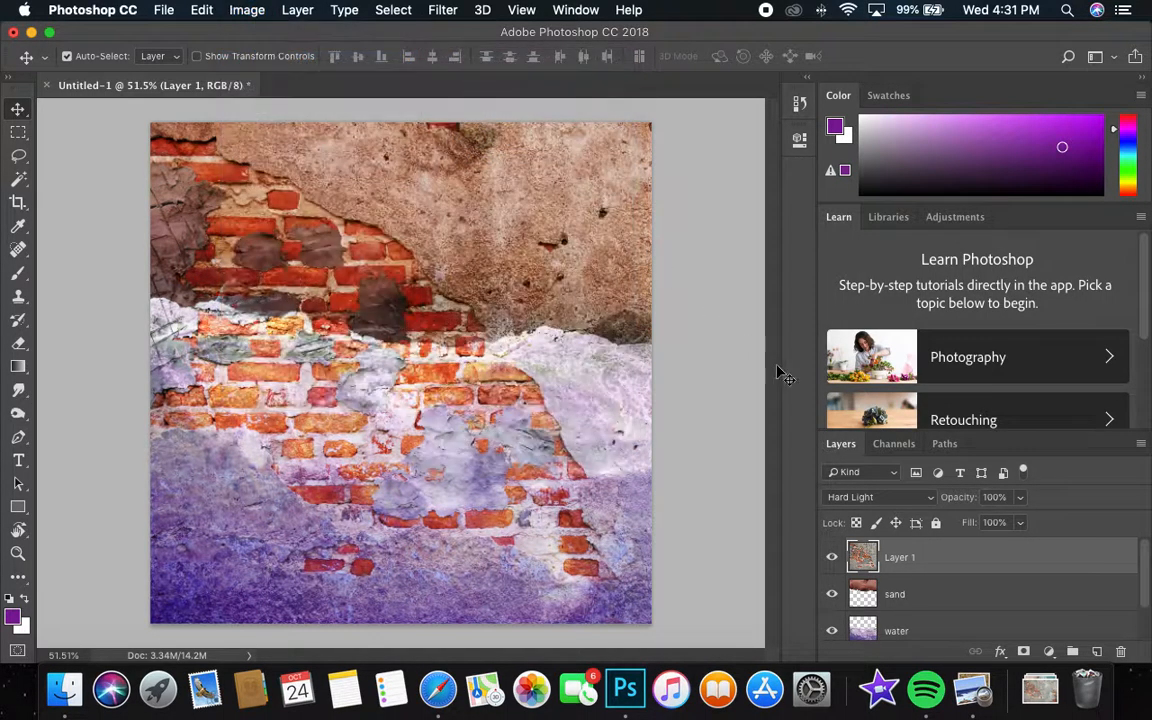
{"action": "mouse_move", "coordinate": [872, 272]}
{"action": "left_mouse_down"}
{"action": "mouse_move", "coordinate": [936, 270]}
{"action": "mouse_move", "coordinate": [779, 268]}
{"action": "mouse_move", "coordinate": [889, 268]}
{"action": "left_mouse_up"}
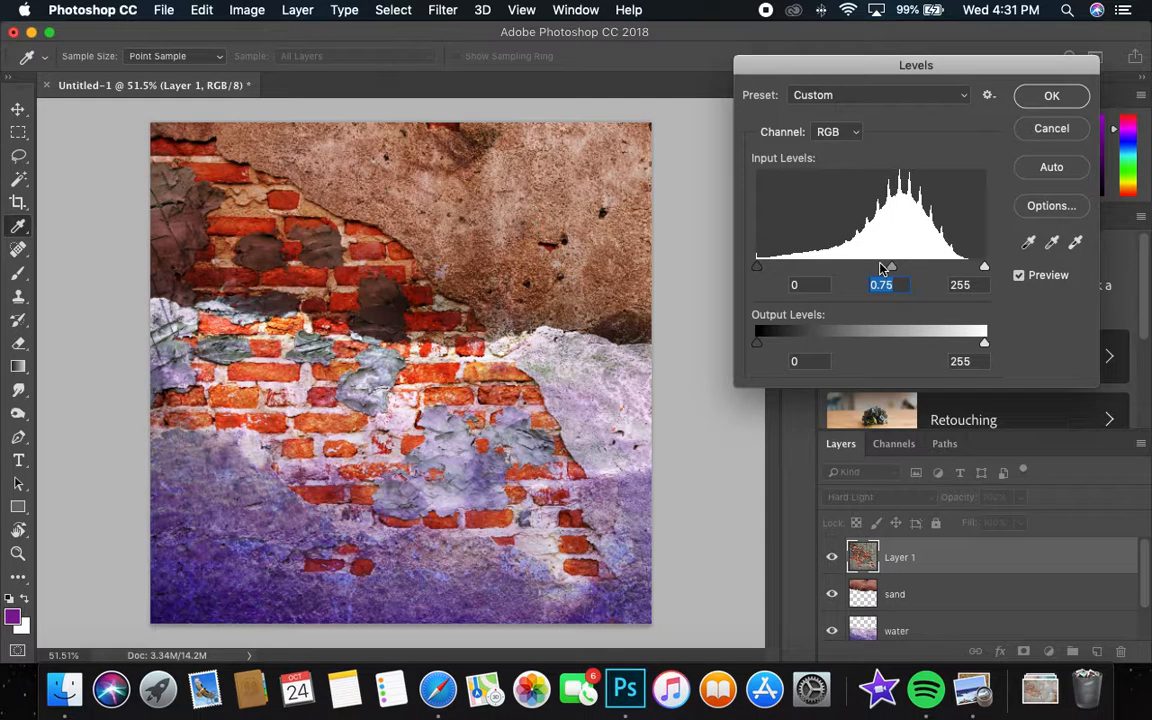
{"action": "left_click", "coordinate": [1050, 97]}
Check each layer's contribution by hiding and reshowing the brick wall, sand and water layers one at a time.
{"action": "left_click", "coordinate": [843, 558]}
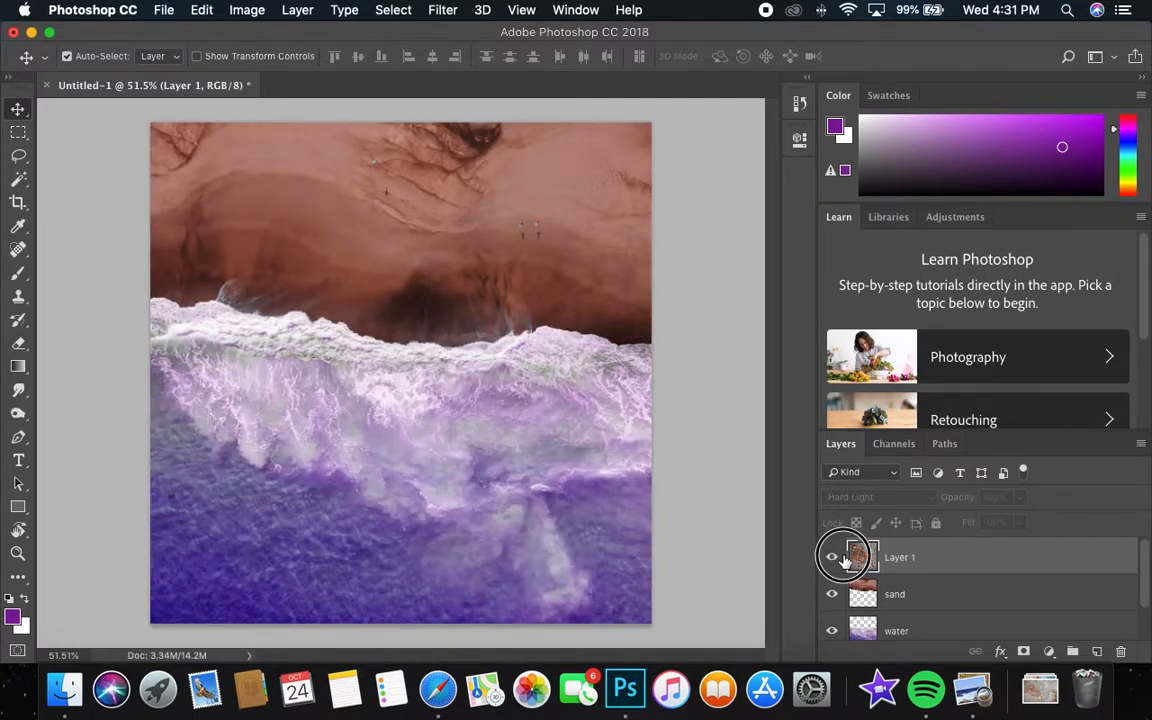
{"action": "left_click", "coordinate": [843, 557]}
{"action": "left_click", "coordinate": [833, 596]}
{"action": "left_click", "coordinate": [833, 596]}
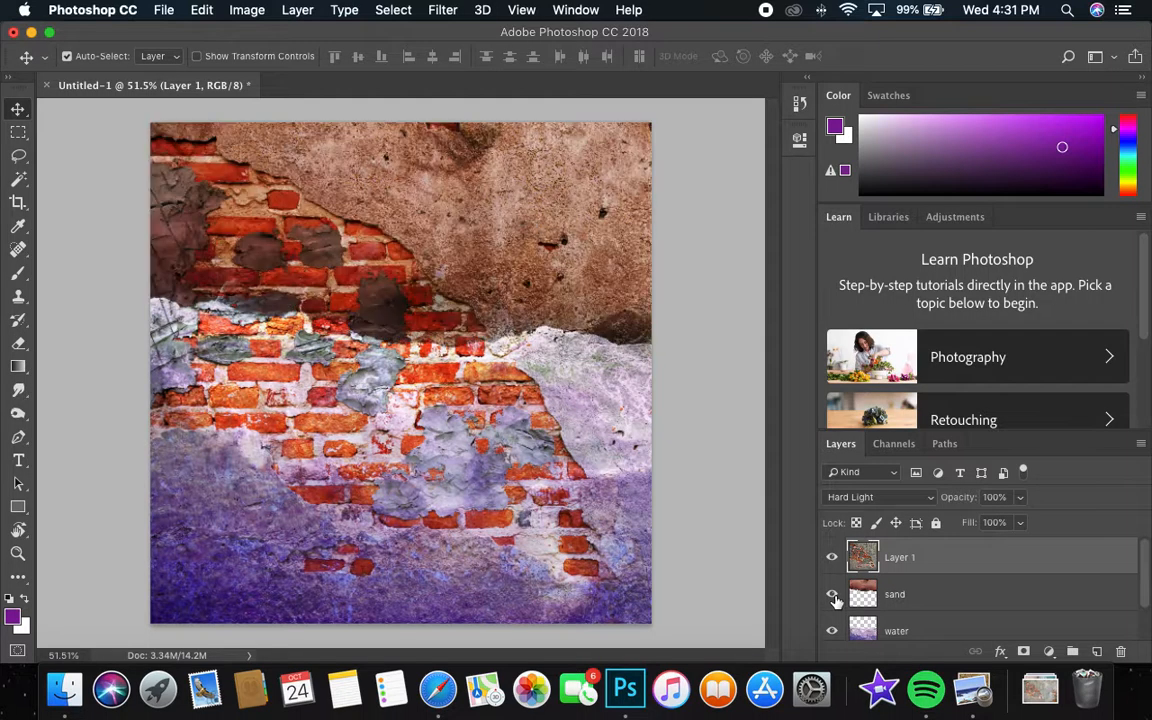
{"action": "left_click", "coordinate": [832, 630]}
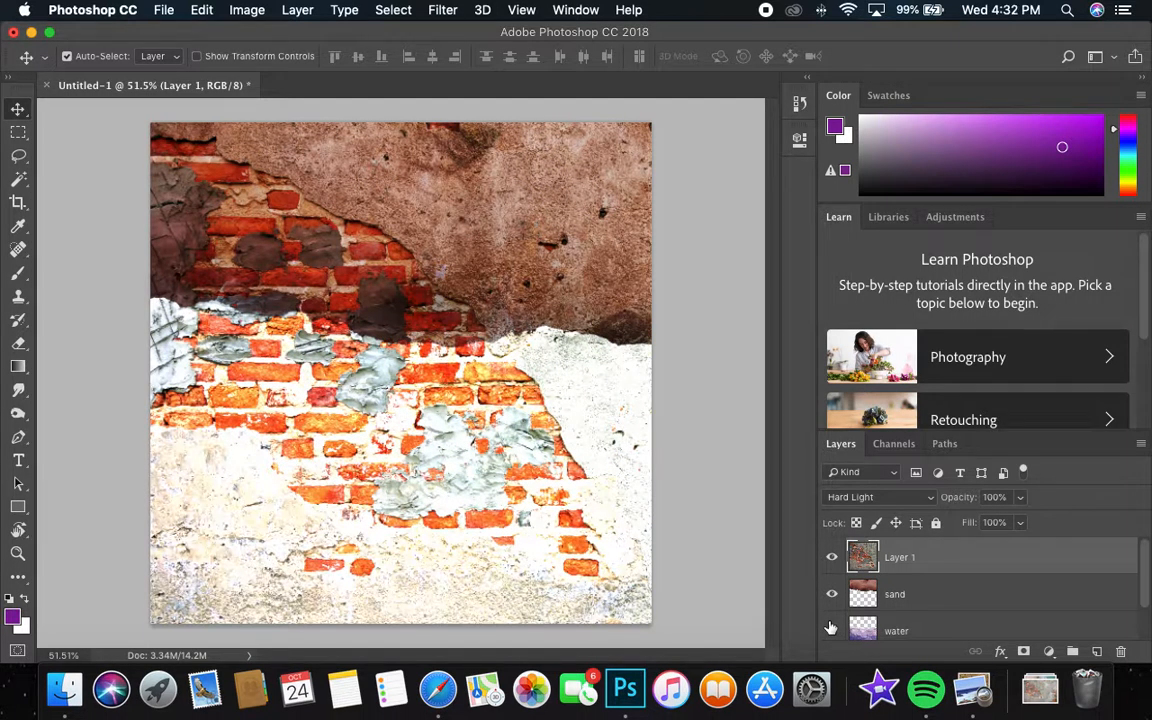
{"action": "left_click", "coordinate": [830, 628]}
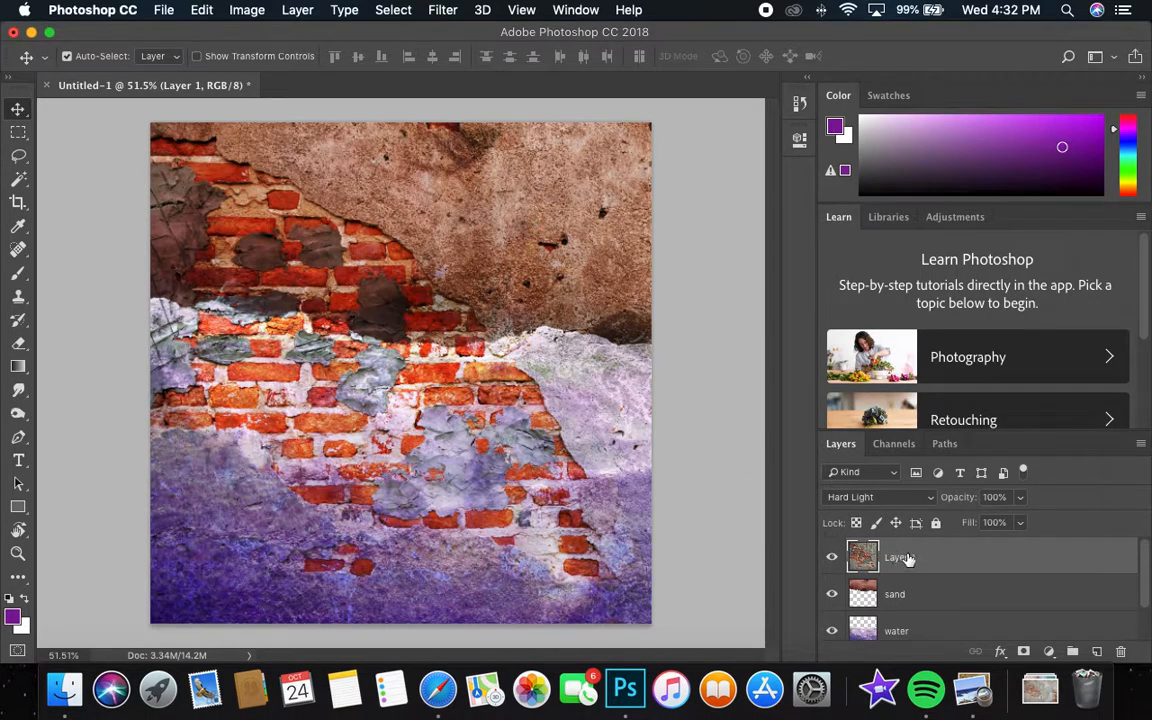
Try Normal and Darken blending on the brick wall layer and return it to Hard Light.
{"action": "left_click", "coordinate": [886, 502]}
{"action": "left_click", "coordinate": [890, 277]}
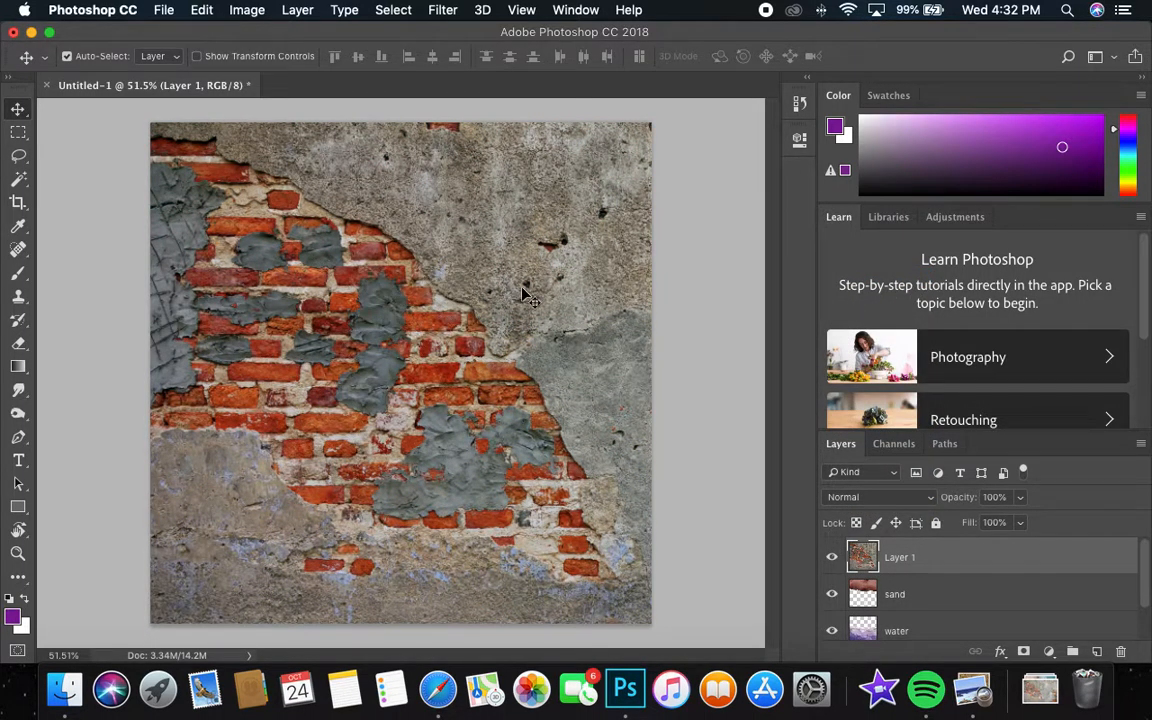
{"action": "scroll", "coordinate": [898, 618], "scroll_direction": "down", "scroll_amount": 2}
{"action": "scroll", "coordinate": [898, 612], "scroll_direction": "up", "scroll_amount": 2}
{"action": "left_click", "coordinate": [892, 497]}
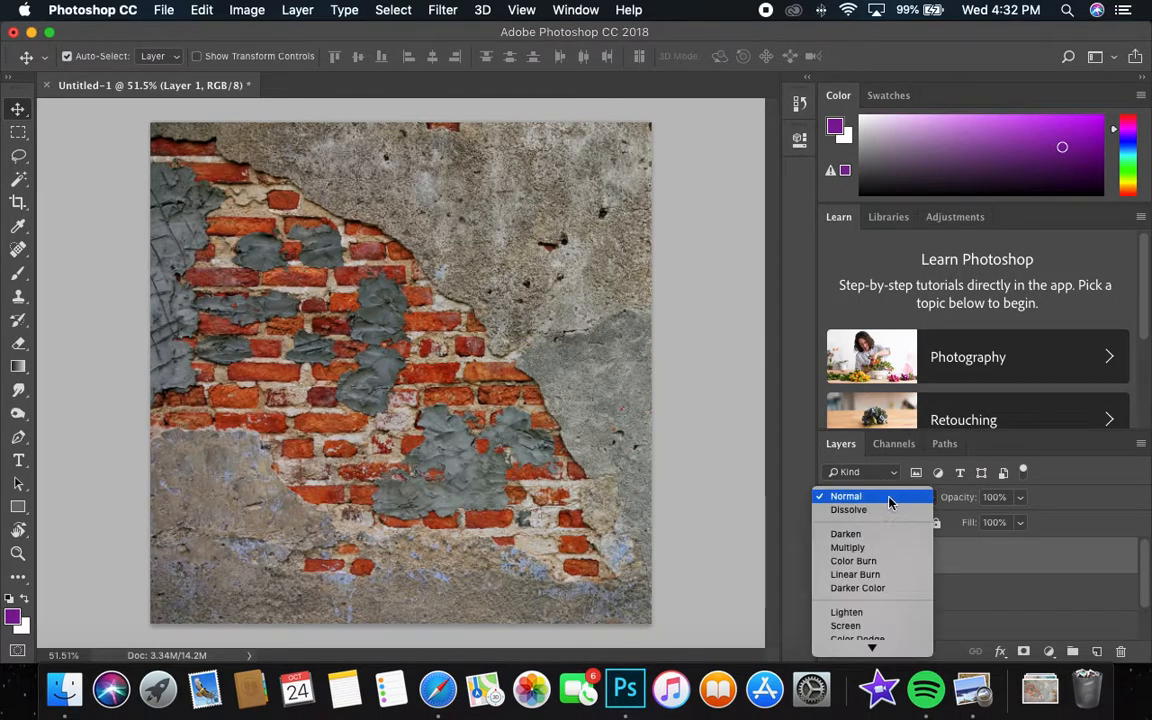
{"action": "left_click", "coordinate": [886, 535]}
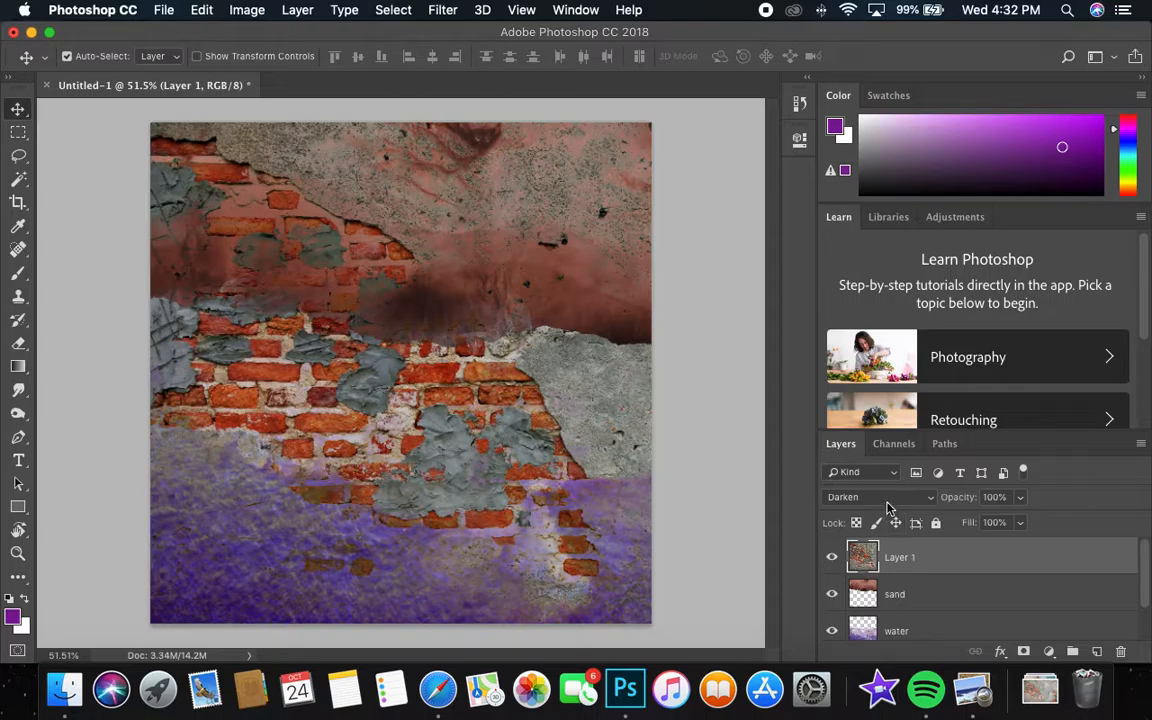
{"action": "left_click", "coordinate": [886, 500]}
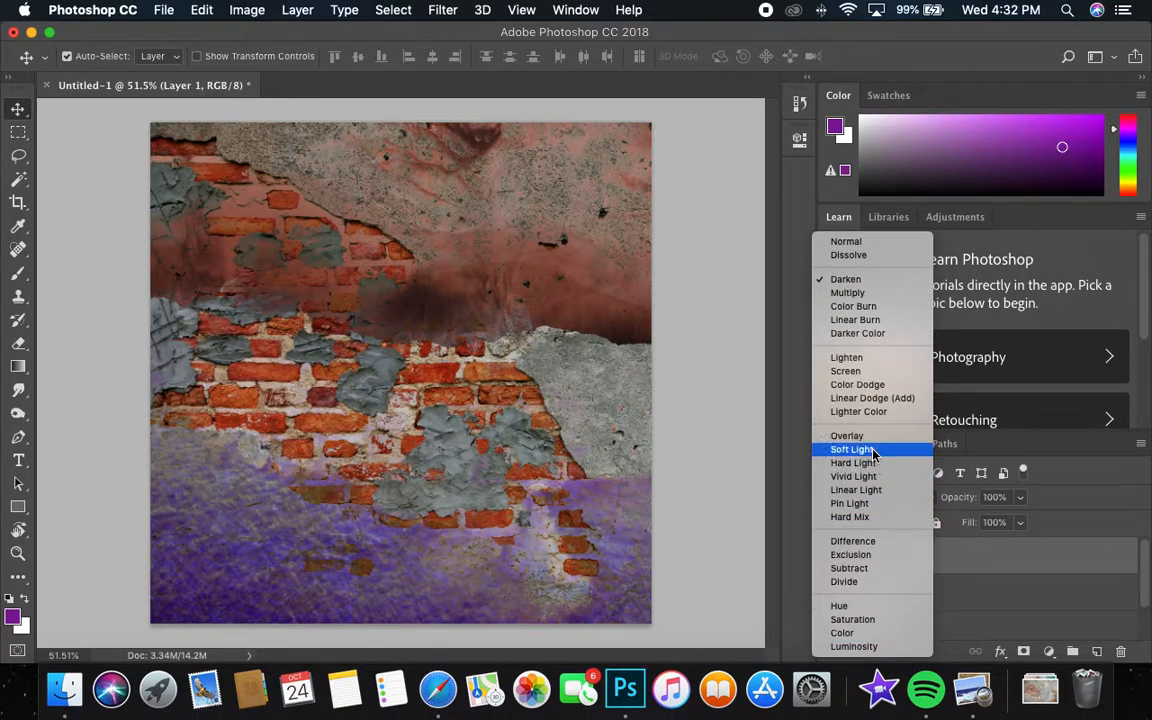
{"action": "left_click", "coordinate": [877, 463]}
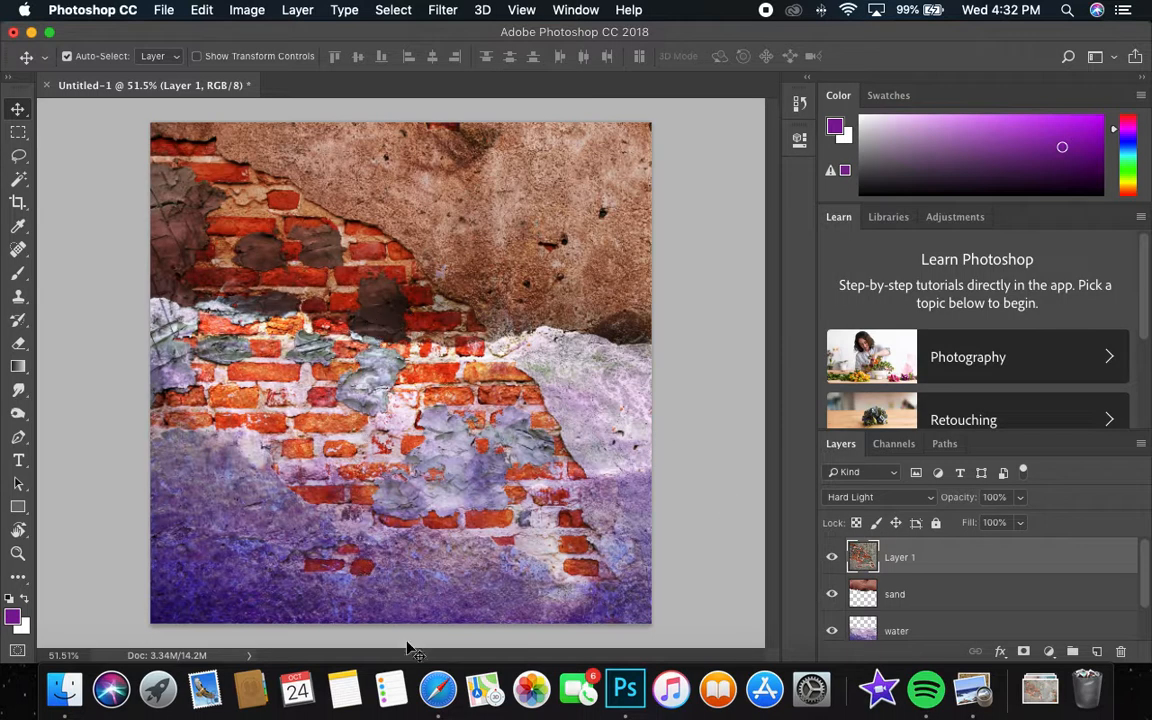
Switch to Unsplash in Safari, close the open brick wall photo and search for "animal".
{"action": "left_click", "coordinate": [437, 690]}
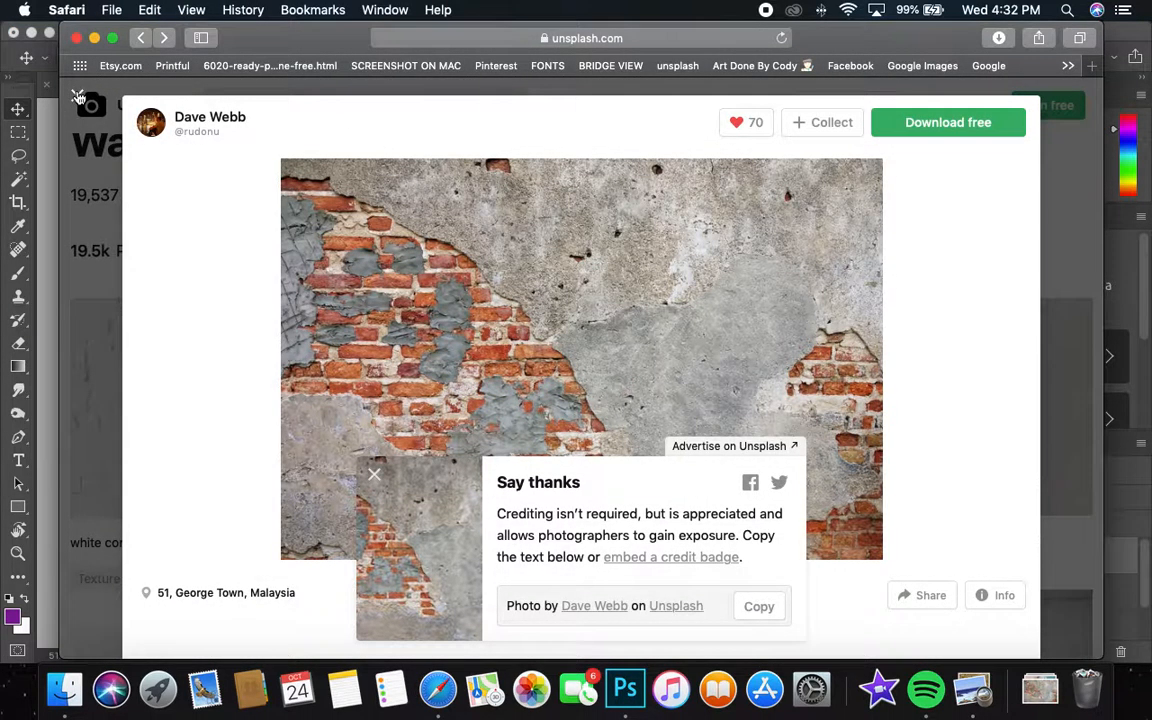
{"action": "left_click", "coordinate": [78, 97]}
{"action": "left_click_drag", "start_coordinate": [275, 110], "coordinate": [172, 115]}
{"action": "type", "text": "anim"}
{"action": "key", "text": "Return"}
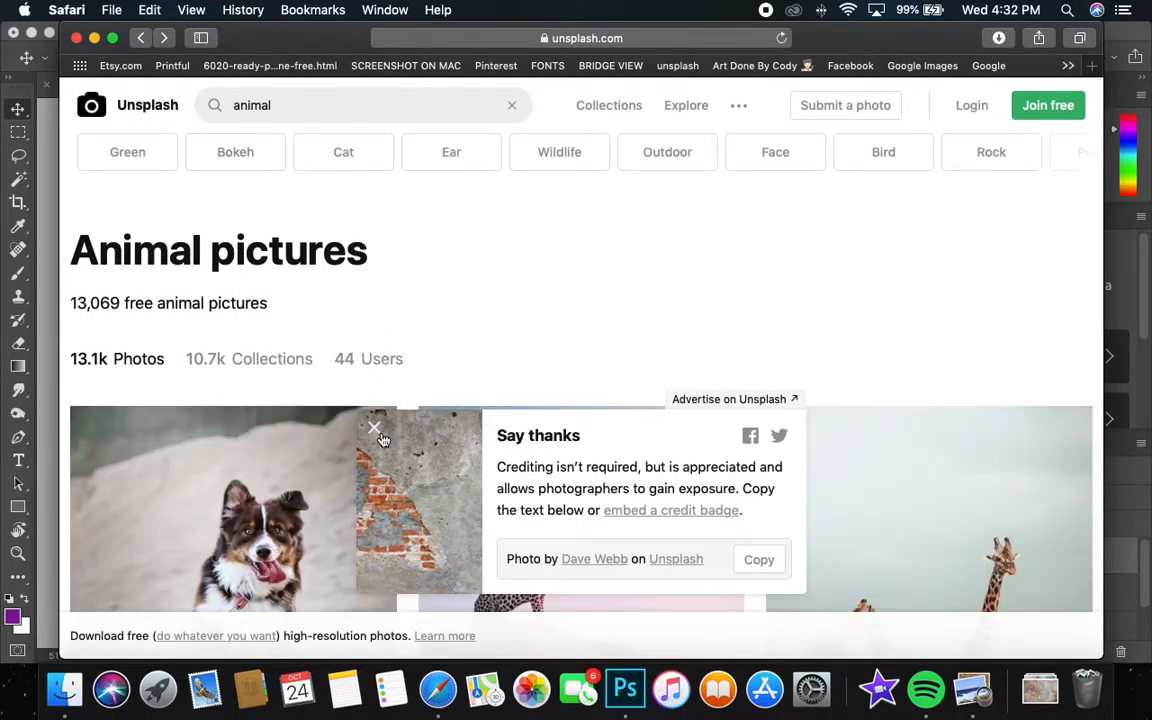
Dismiss the credit pop-up and look through the animal photos for a subject that suits the composition.
{"action": "left_click", "coordinate": [376, 431]}
{"action": "scroll", "coordinate": [545, 419], "scroll_direction": "down", "scroll_amount": 6}
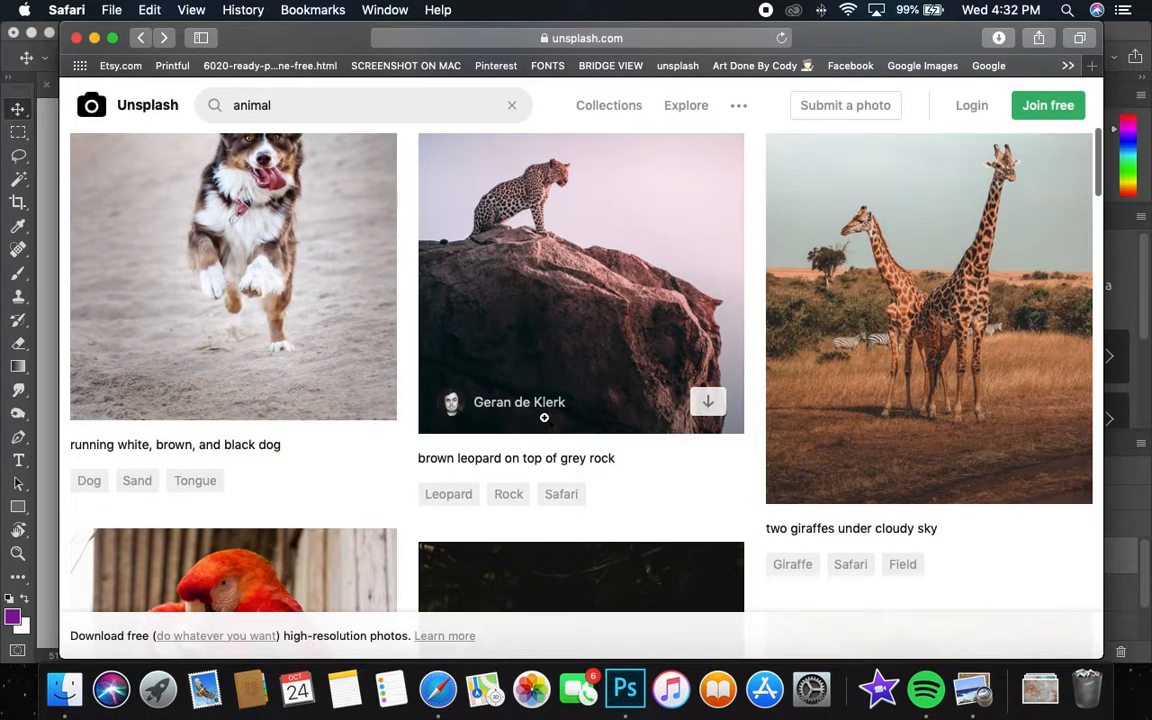
{"action": "scroll", "coordinate": [544, 417], "scroll_direction": "down", "scroll_amount": 10}
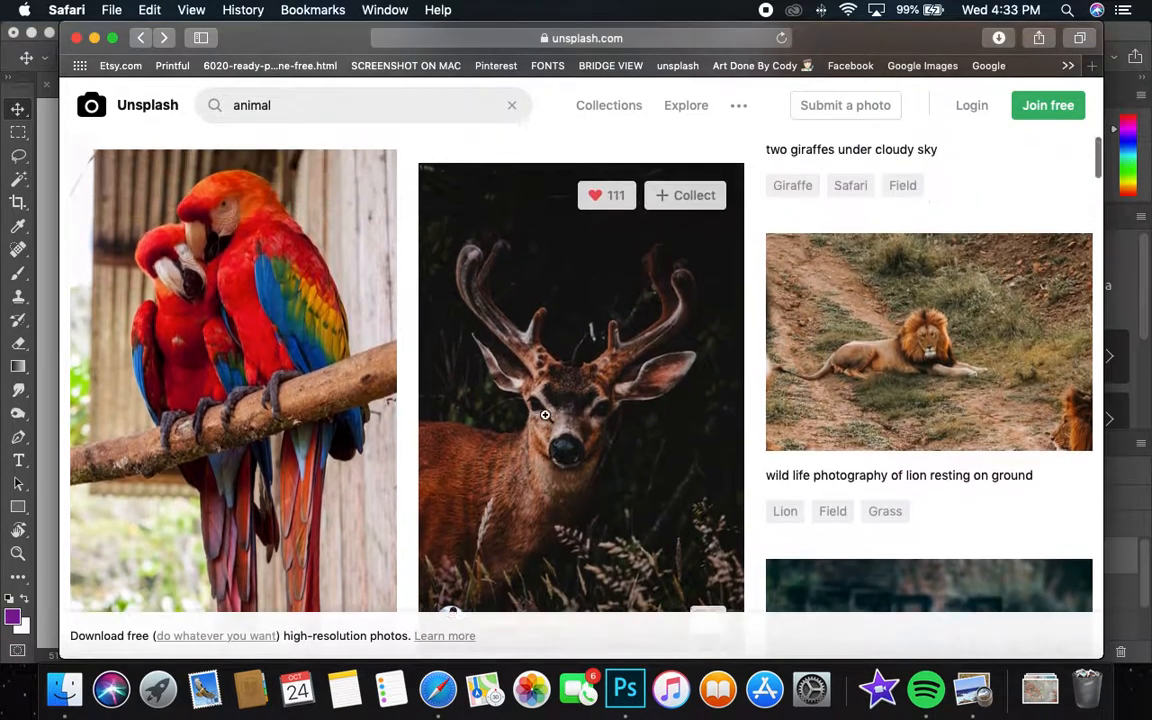
{"action": "scroll", "coordinate": [545, 417], "scroll_direction": "down", "scroll_amount": 15}
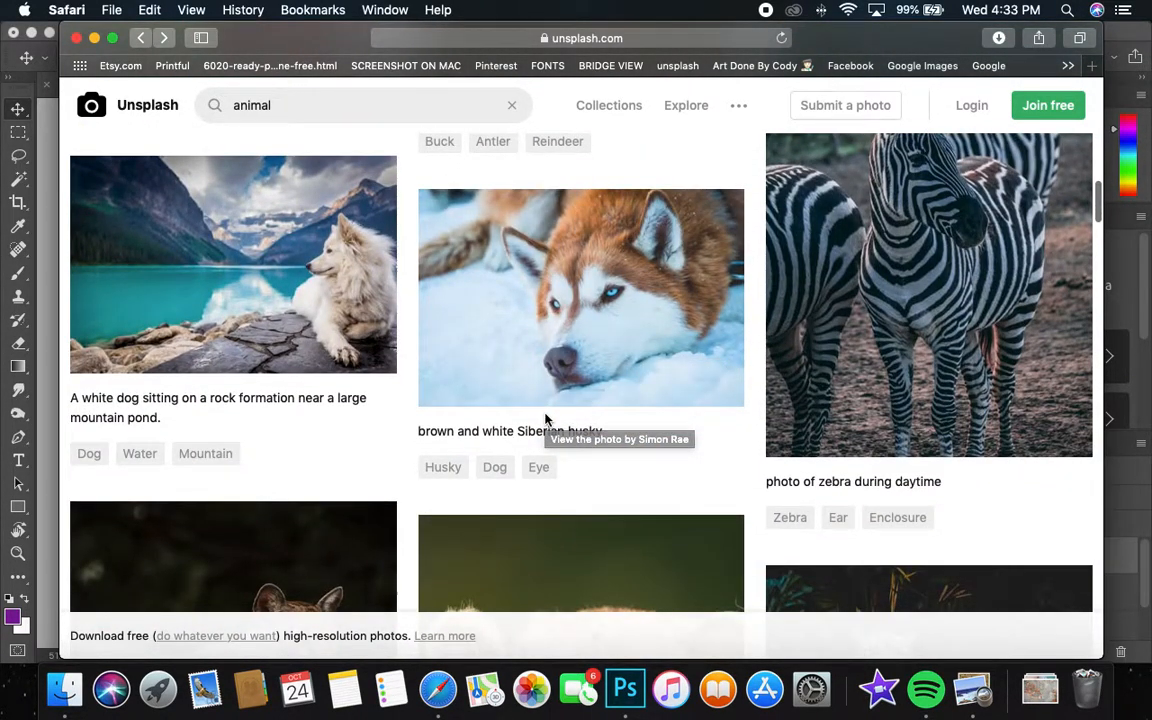
{"action": "scroll", "coordinate": [545, 417], "scroll_direction": "down", "scroll_amount": 8}
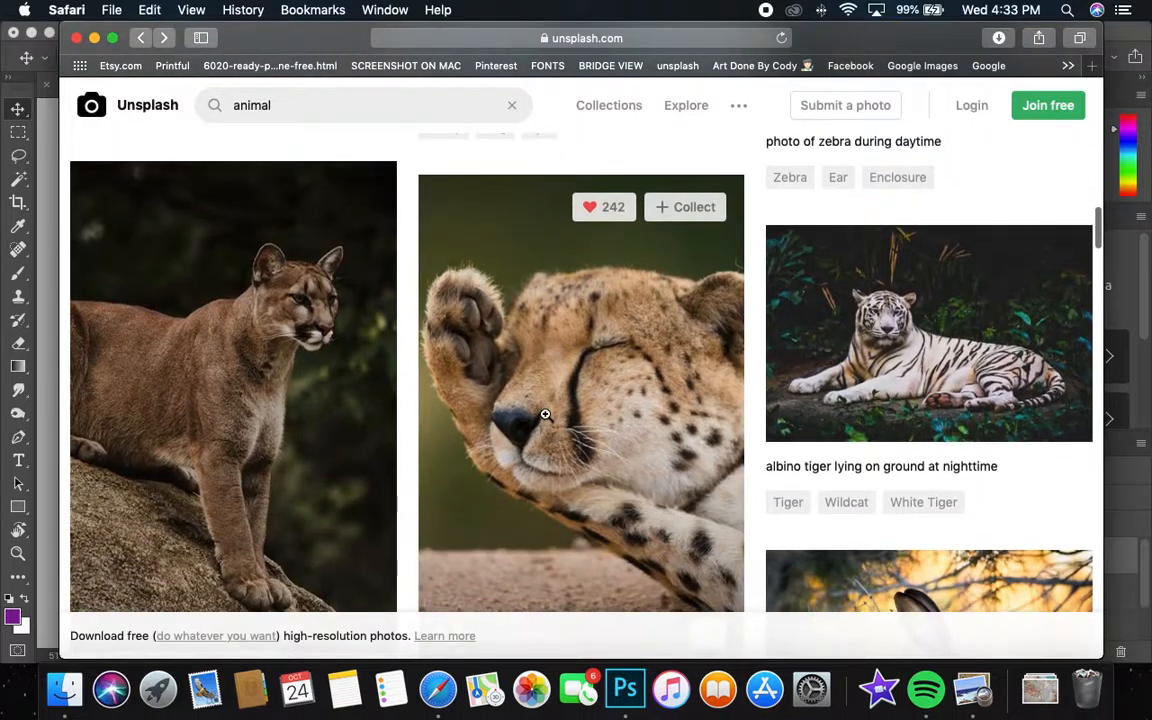
{"action": "scroll", "coordinate": [545, 414], "scroll_direction": "down", "scroll_amount": 3}
{"action": "scroll", "coordinate": [545, 414], "scroll_direction": "up", "scroll_amount": 2}
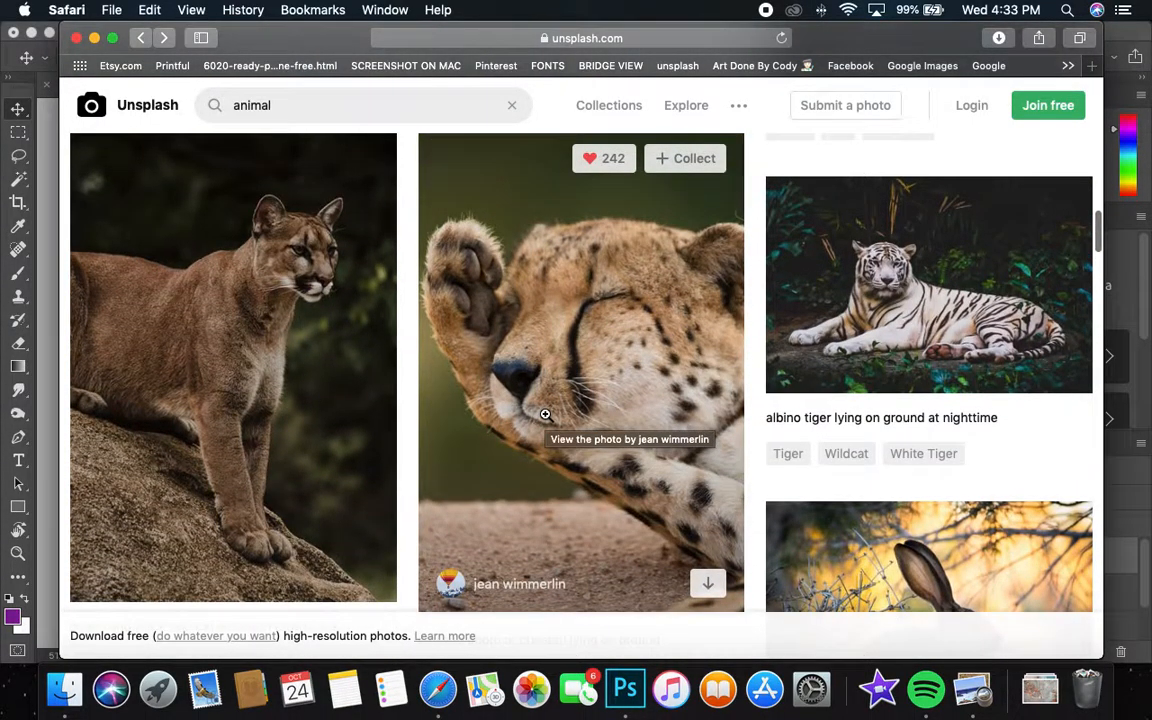
{"action": "scroll", "coordinate": [545, 414], "scroll_direction": "down", "scroll_amount": 3}
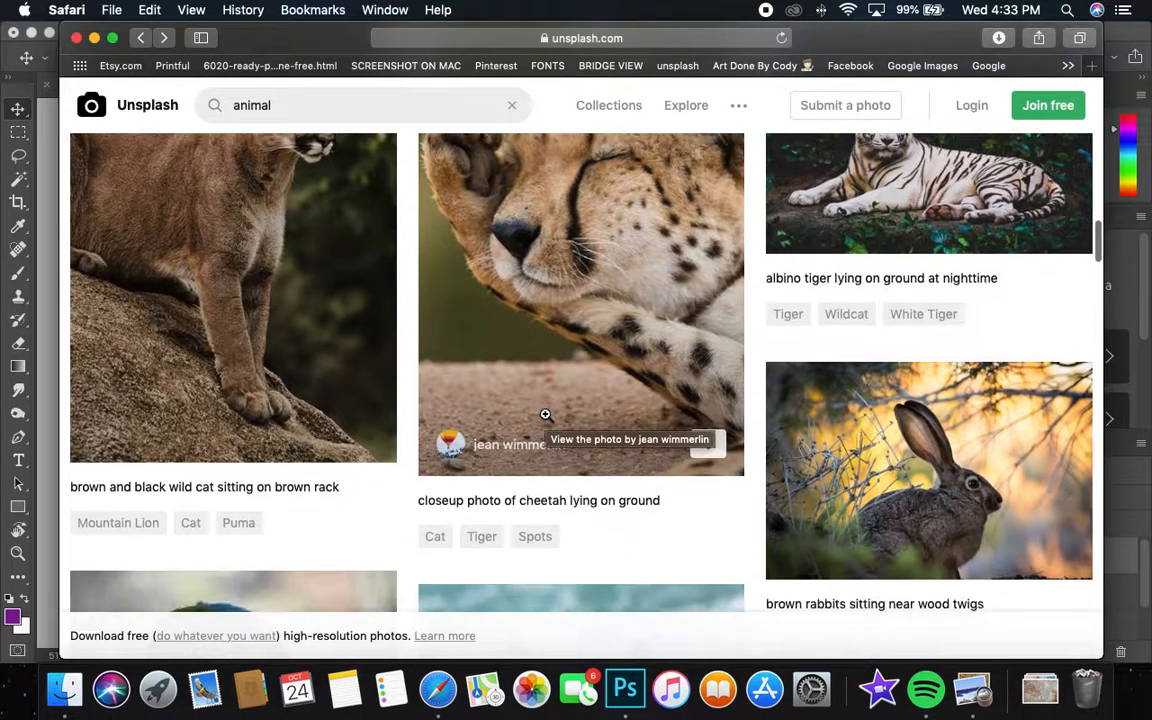
{"action": "scroll", "coordinate": [545, 417], "scroll_direction": "down", "scroll_amount": 6}
{"action": "scroll", "coordinate": [545, 417], "scroll_direction": "up", "scroll_amount": 6}
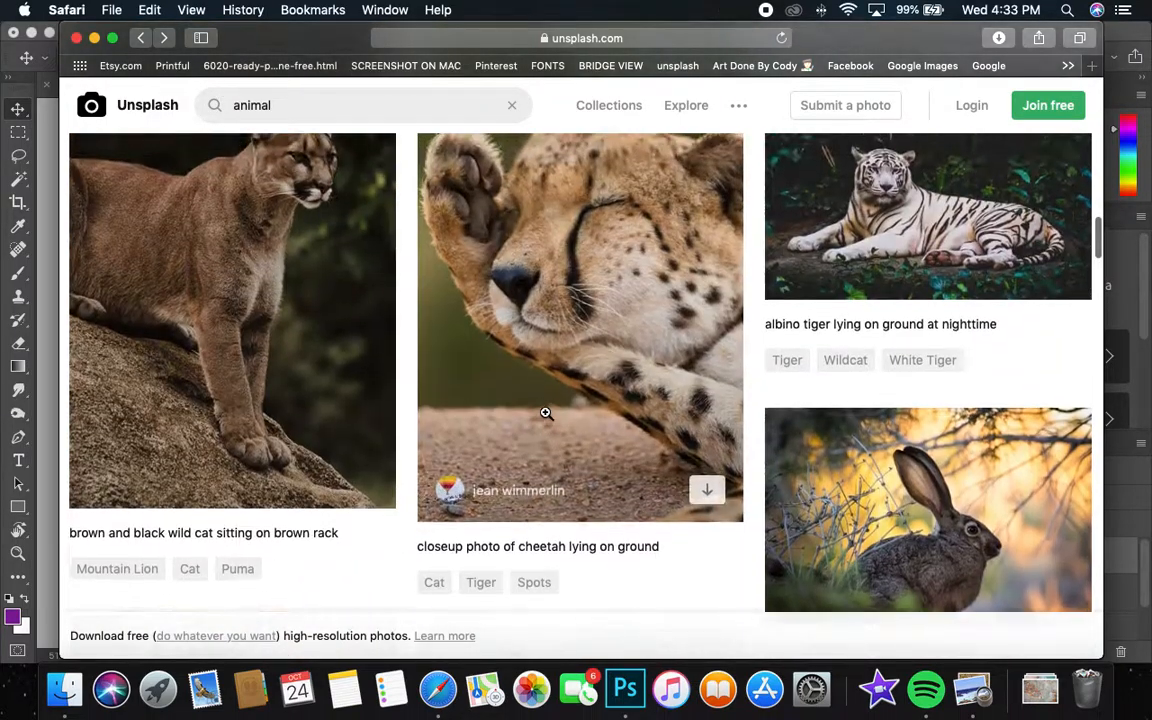
{"action": "scroll", "coordinate": [545, 414], "scroll_direction": "up", "scroll_amount": 2}
{"action": "scroll", "coordinate": [545, 414], "scroll_direction": "down", "scroll_amount": 5}
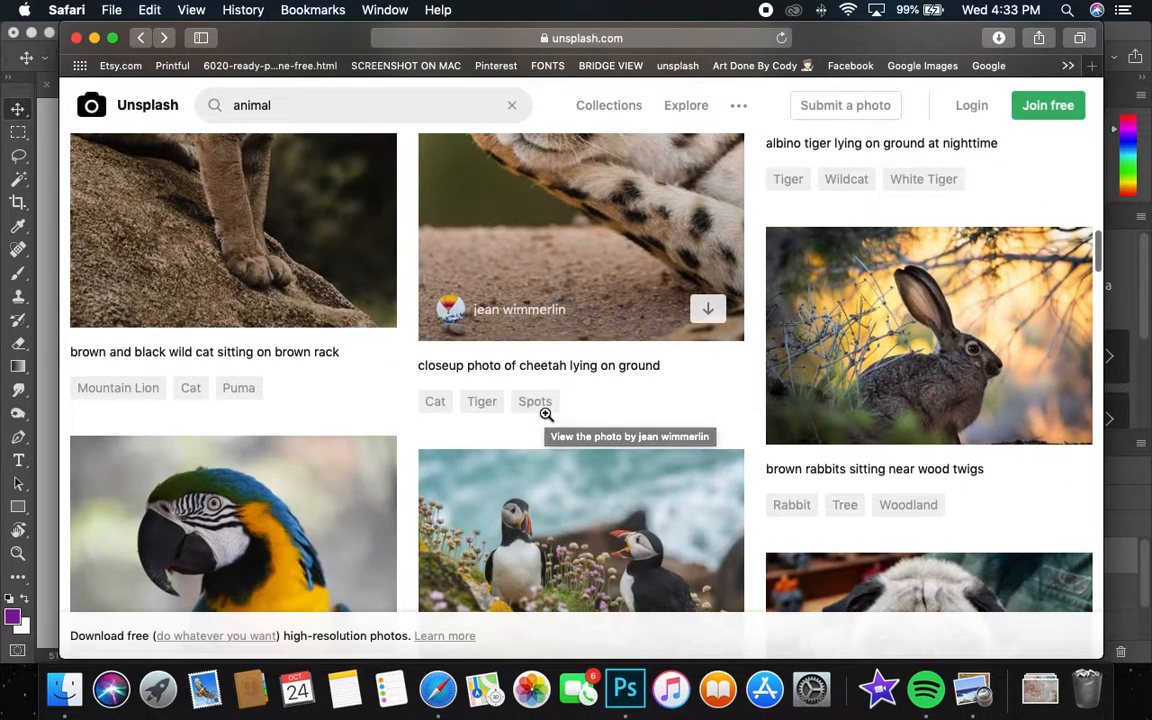
{"action": "scroll", "coordinate": [545, 419], "scroll_direction": "up", "scroll_amount": 10}
{"action": "scroll", "coordinate": [545, 419], "scroll_direction": "down", "scroll_amount": 2}
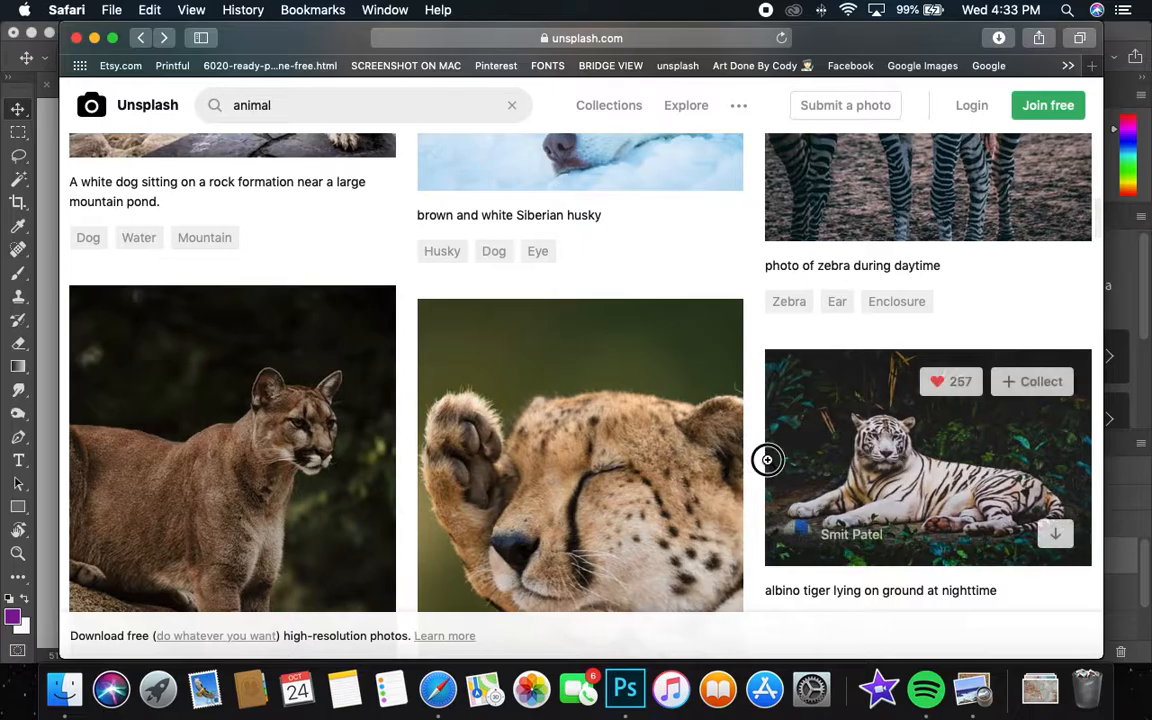
Open the photo of the white tiger lying on the ground and download it.
{"action": "left_click", "coordinate": [767, 460]}
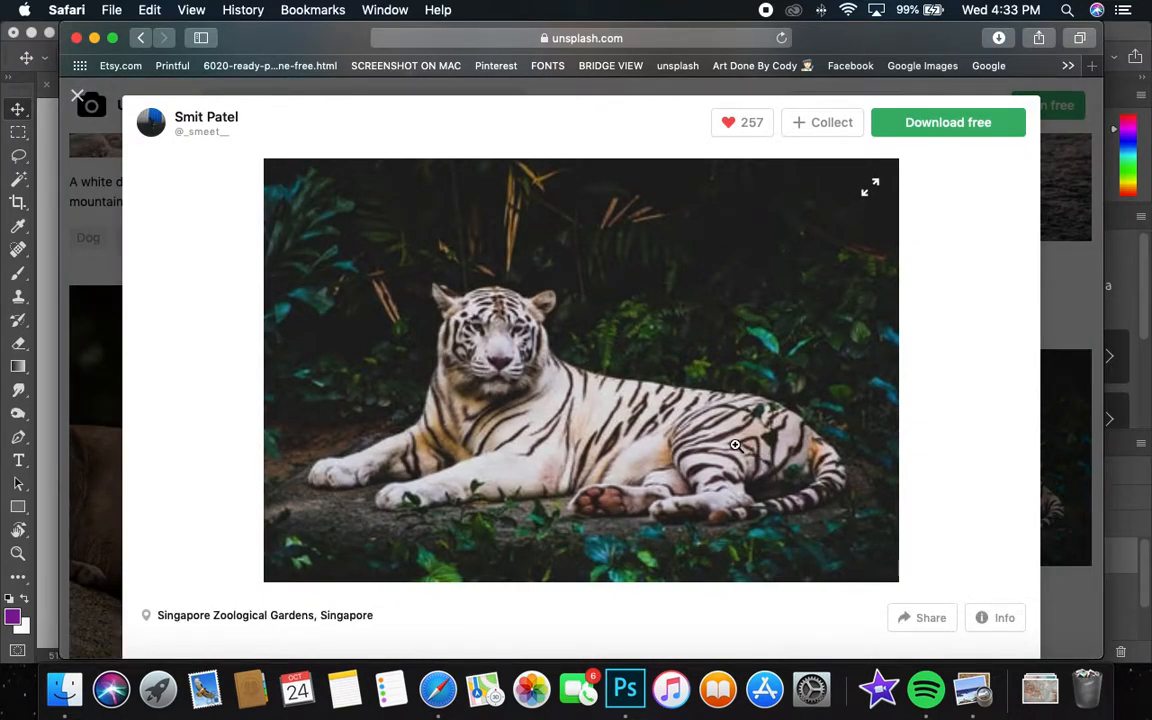
{"action": "scroll", "coordinate": [737, 441], "scroll_direction": "down", "scroll_amount": 3}
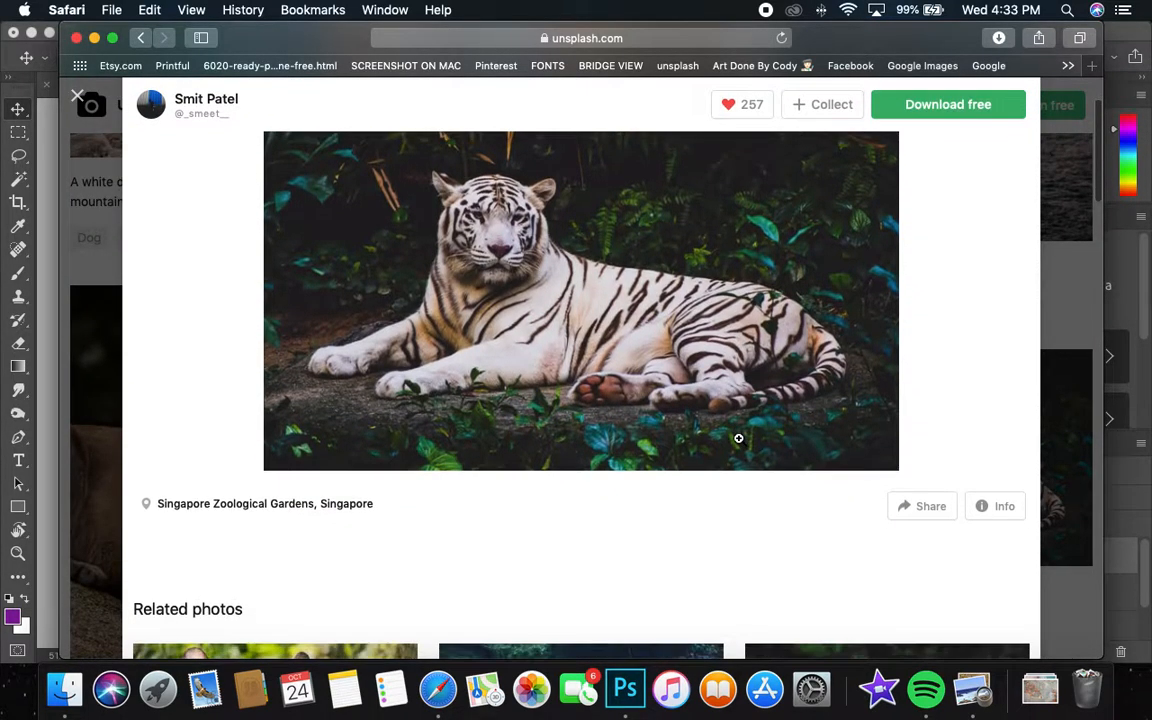
{"action": "scroll", "coordinate": [738, 437], "scroll_direction": "up", "scroll_amount": 3}
{"action": "left_click", "coordinate": [944, 118]}
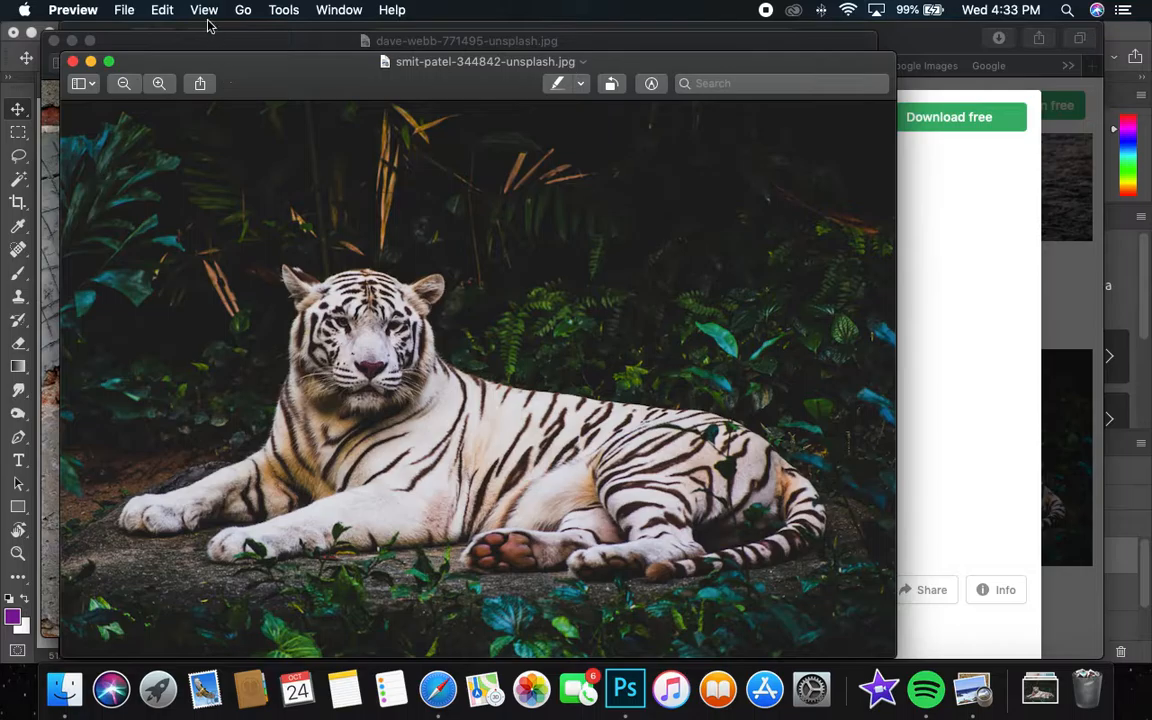
Copy the downloaded tiger image in Preview and close both the tiger and brick wall image windows.
{"action": "left_click", "coordinate": [162, 10]}
{"action": "left_click", "coordinate": [170, 92]}
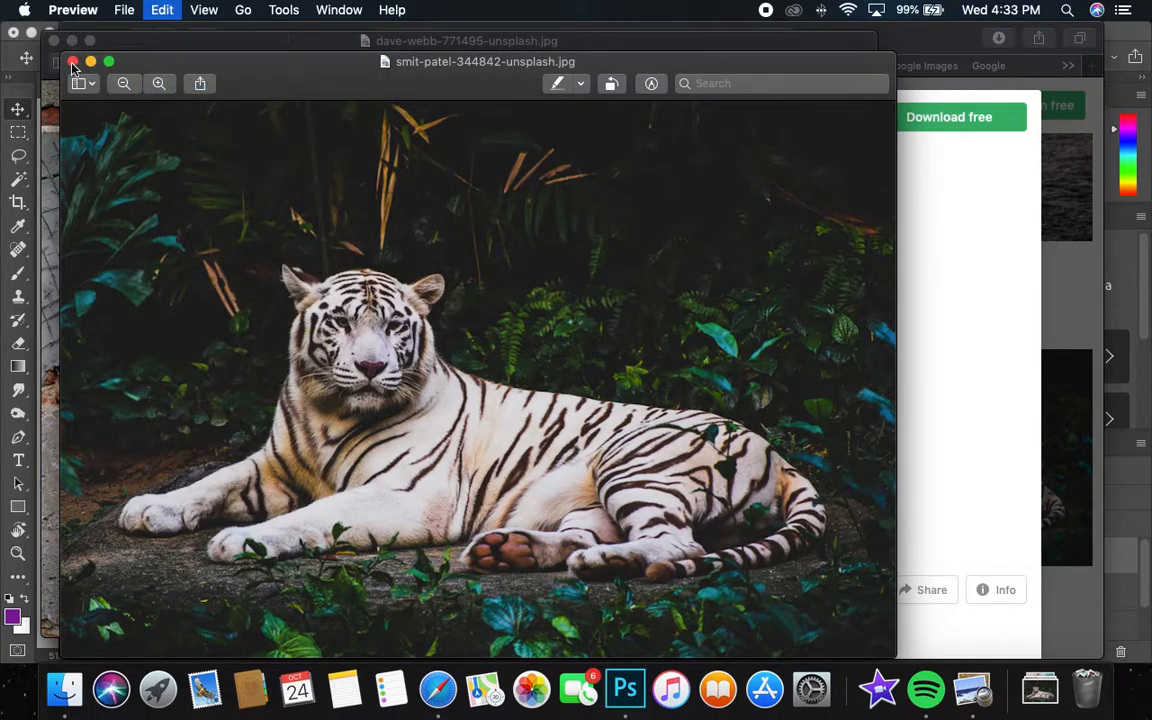
{"action": "left_click", "coordinate": [72, 62]}
{"action": "left_click", "coordinate": [54, 41]}
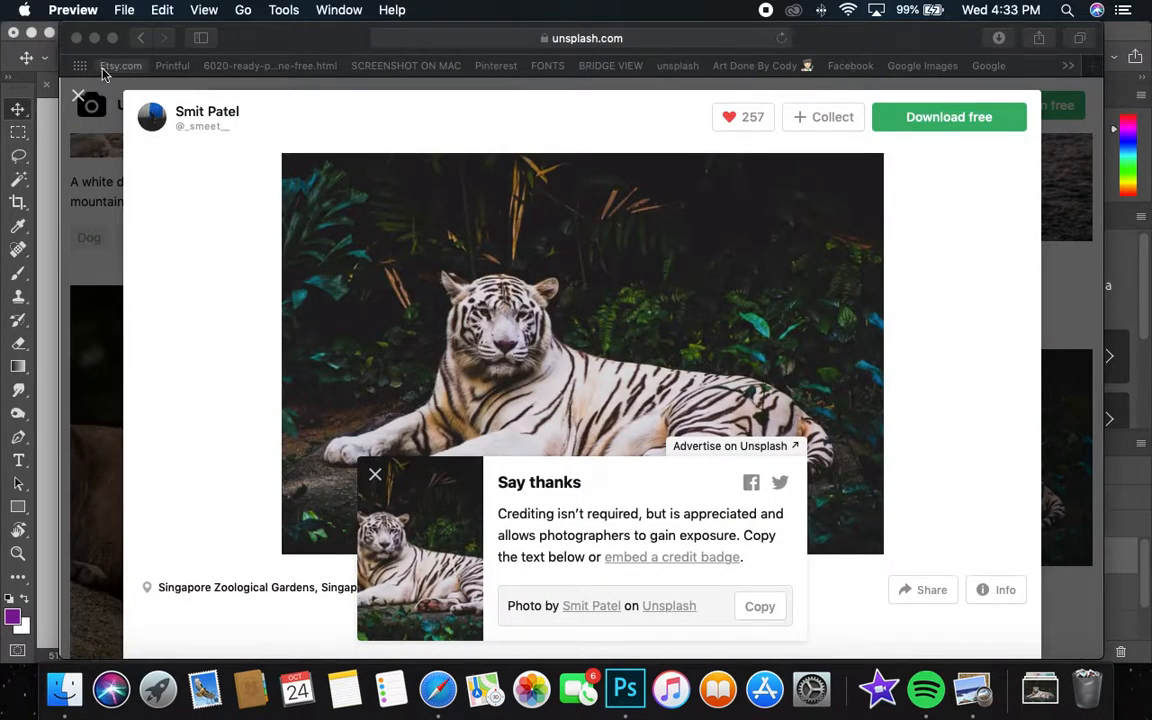
Switch to Photoshop and paste the tiger photo as a new layer directly above the brick wall layer.
{"action": "left_click", "coordinate": [44, 106]}
{"action": "left_click", "coordinate": [940, 592]}
{"action": "left_click", "coordinate": [936, 563]}
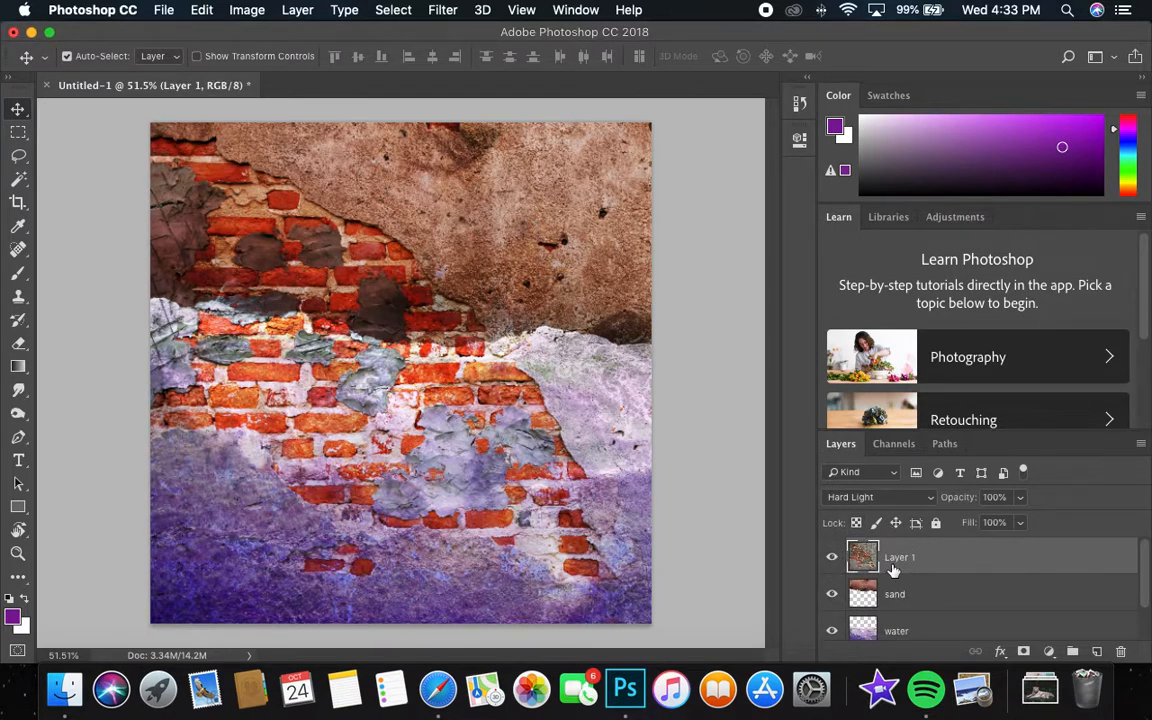
{"action": "left_click", "coordinate": [201, 10]}
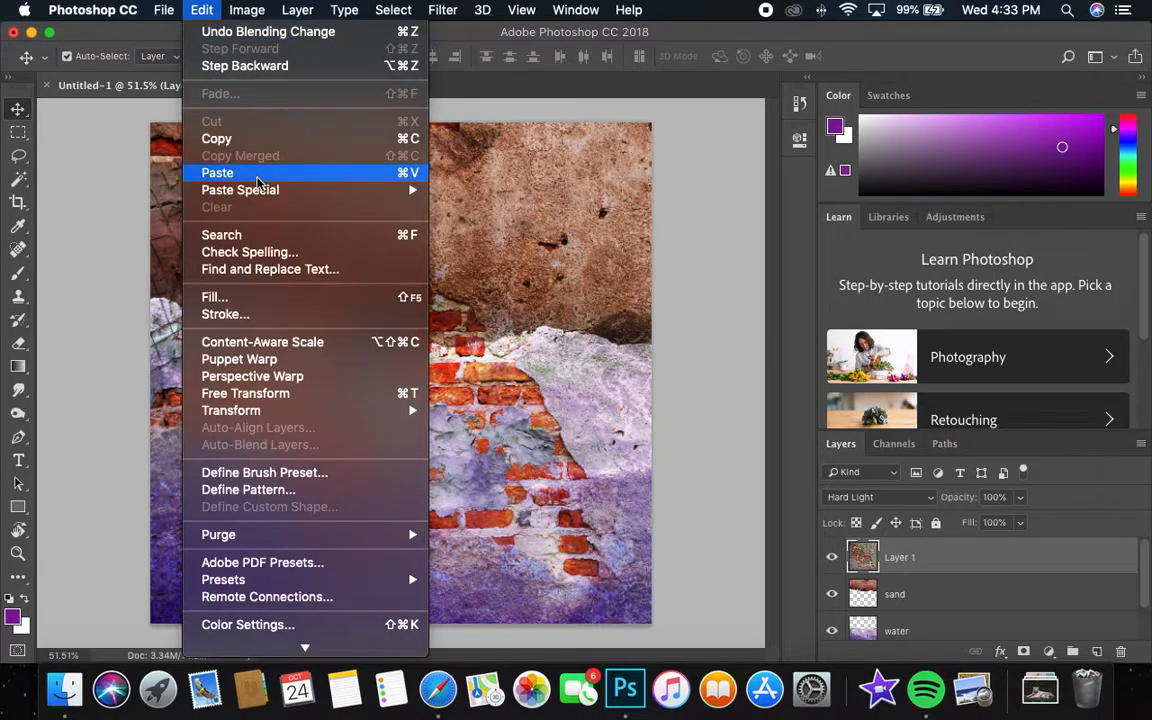
{"action": "left_click", "coordinate": [218, 172]}
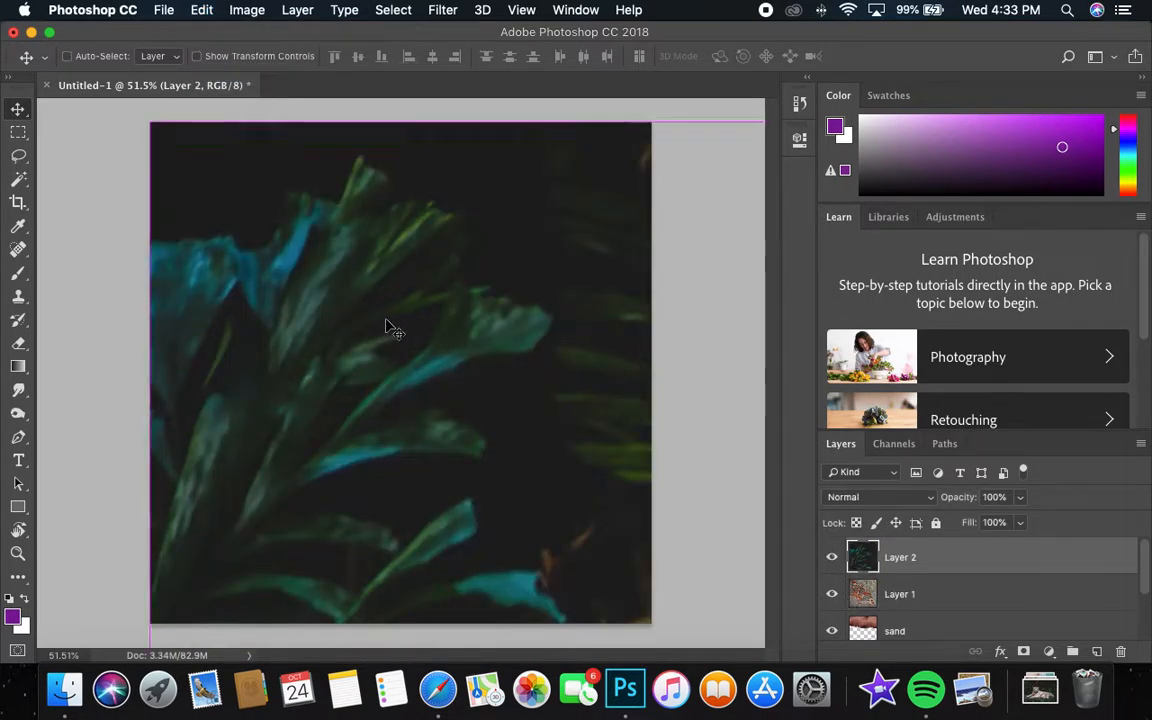
Scale the pasted tiger photo to 37.75% and position it with the tiger's head in the lower middle of the canvas.
{"action": "key", "text": "super+t"}
{"action": "left_click_drag", "start_coordinate": [153, 121], "coordinate": [622, 522]}
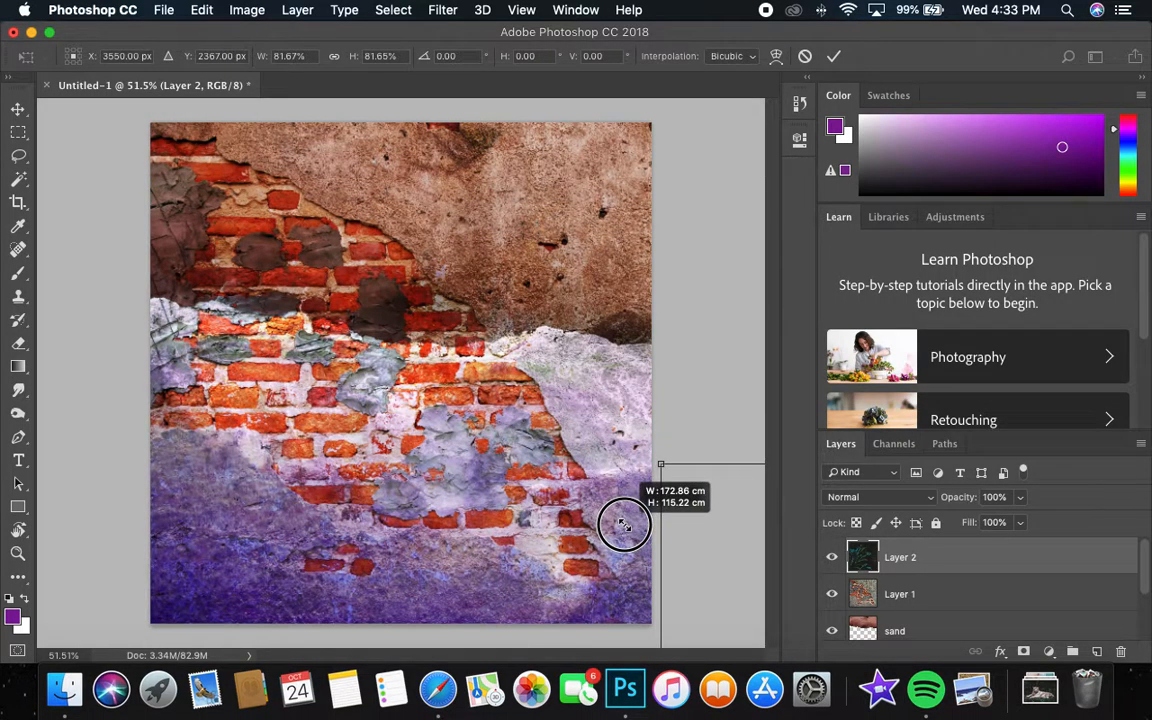
{"action": "left_click_drag", "start_coordinate": [650, 457], "coordinate": [237, 188]}
{"action": "left_click_drag", "start_coordinate": [265, 257], "coordinate": [307, 405]}
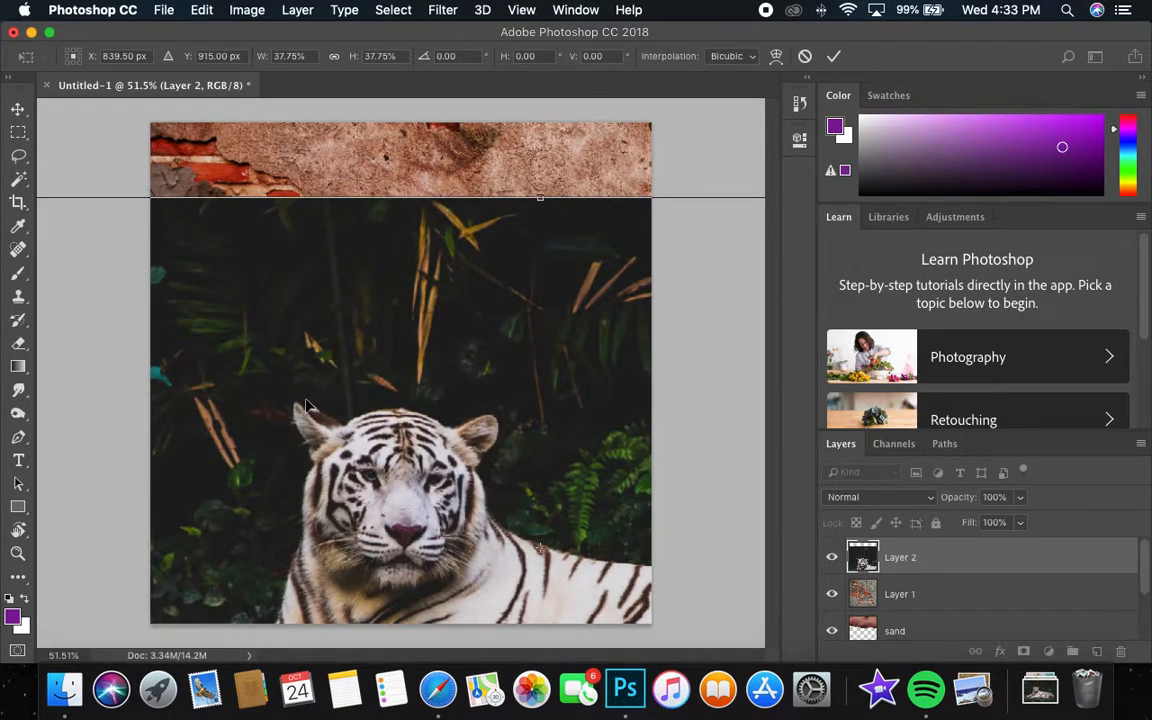
{"action": "key", "text": "Return"}
Shrink the tiger photo further and place it over the lower canvas, with the head left of centre and the paws at the bottom edge.
{"action": "left_click_drag", "start_coordinate": [438, 460], "coordinate": [517, 427]}
{"action": "key", "text": "super+t"}
{"action": "left_click_drag", "start_coordinate": [160, 173], "coordinate": [308, 299]}
{"action": "left_click_drag", "start_coordinate": [428, 379], "coordinate": [204, 363]}
{"action": "key", "text": "Return"}
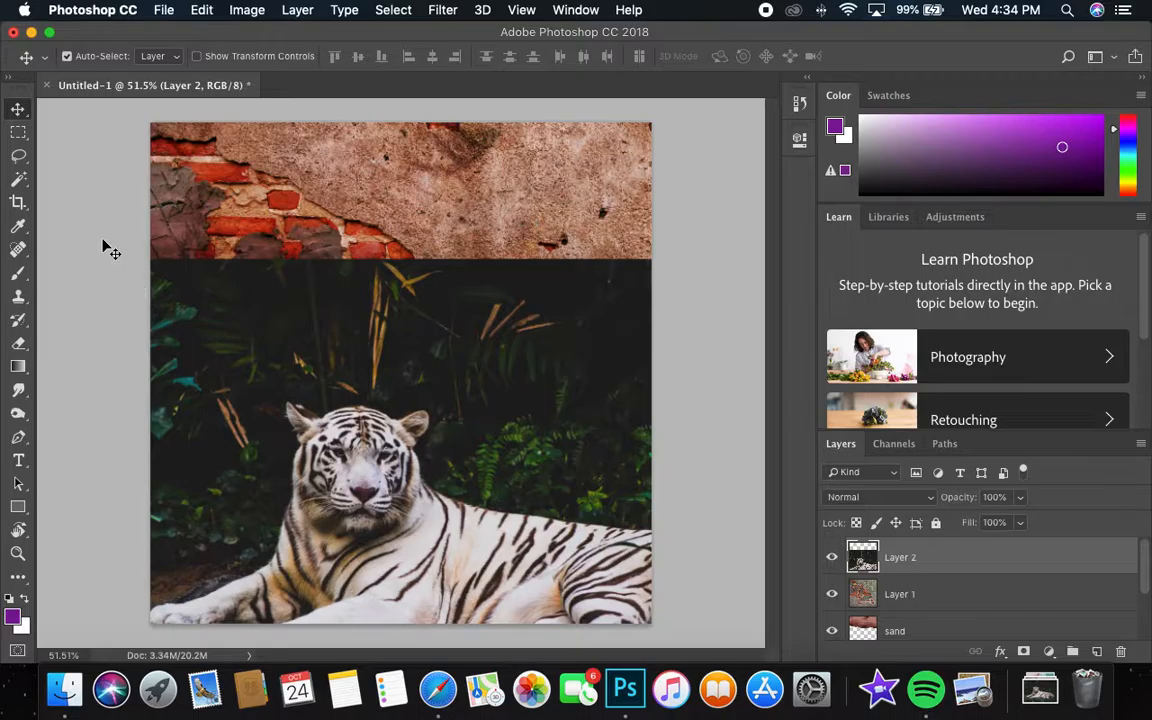
Select the whole white tiger on its photo layer with the Quick Selection tool.
{"action": "left_click", "coordinate": [28, 181]}
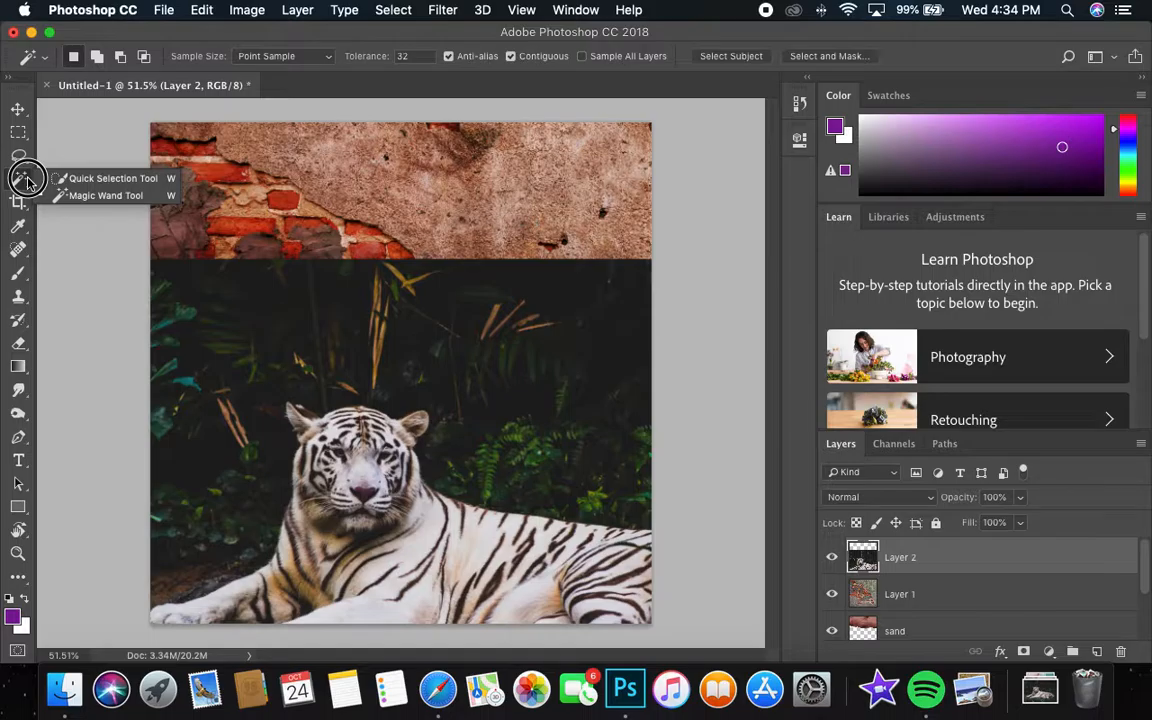
{"action": "left_click", "coordinate": [111, 183]}
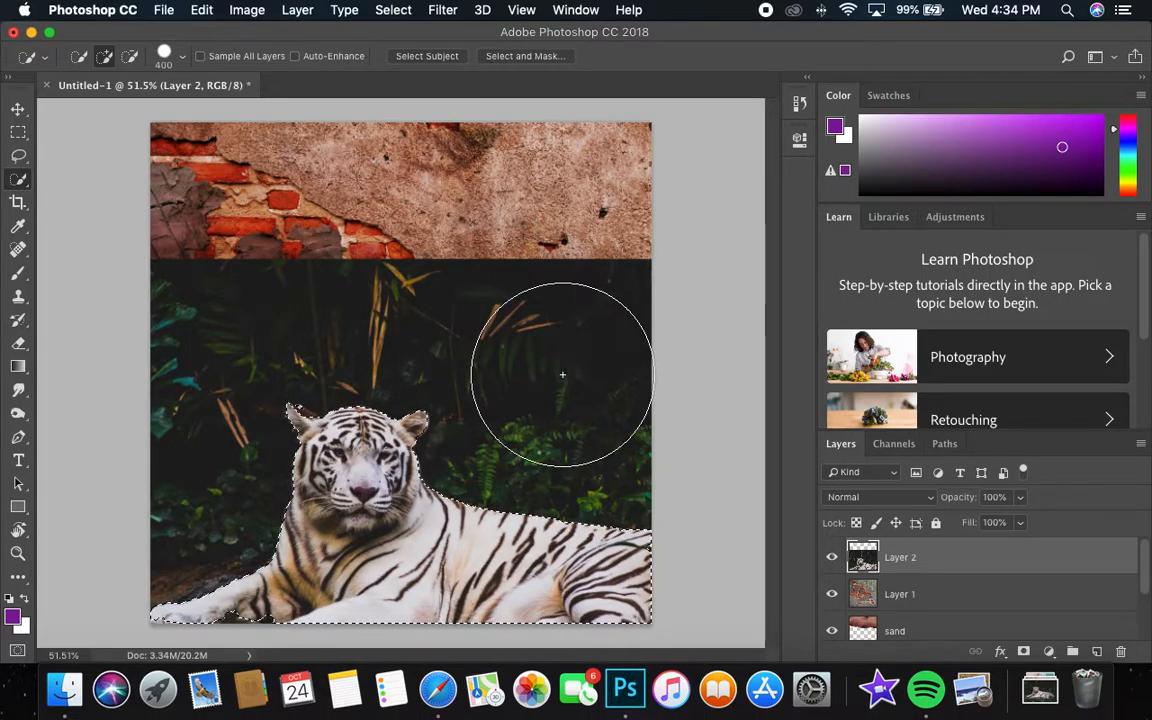
{"action": "key", "text": "z"}
{"action": "mouse_move", "coordinate": [405, 386]}
{"action": "left_mouse_down"}
{"action": "mouse_move", "coordinate": [442, 386]}
{"action": "mouse_move", "coordinate": [412, 397]}
{"action": "mouse_move", "coordinate": [429, 411]}
{"action": "mouse_move", "coordinate": [406, 411]}
{"action": "left_mouse_up"}
{"action": "key", "text": "z"}
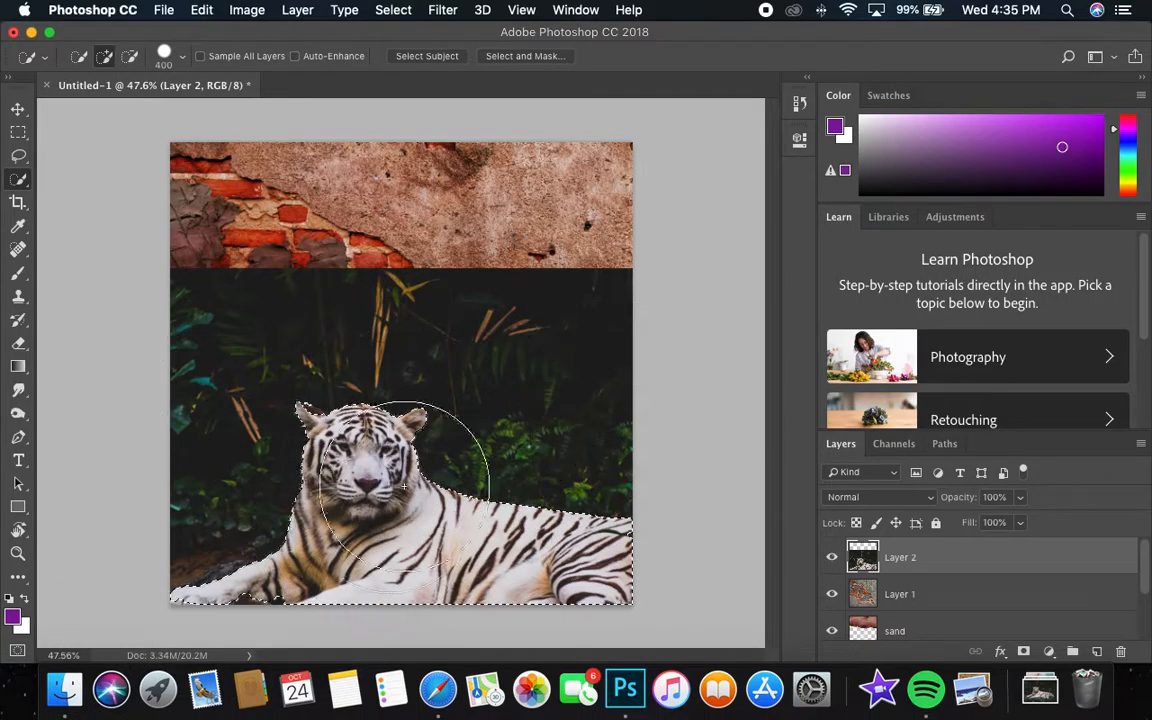
Enter Quick Mask mode for the tiger selection and prepare a 30 px brush at 100% hardness for touching up the head.
{"action": "left_click", "coordinate": [18, 651]}
{"action": "key", "text": "z"}
{"action": "left_click_drag", "start_coordinate": [360, 378], "coordinate": [439, 349]}
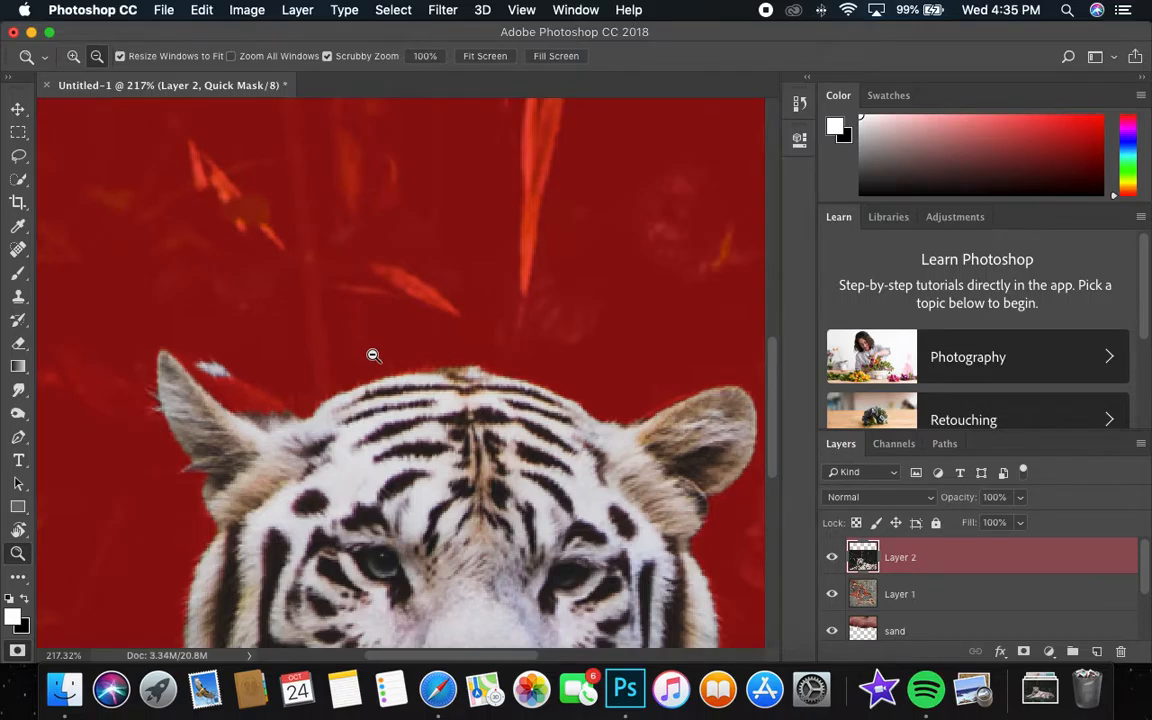
{"action": "key", "text": "w"}
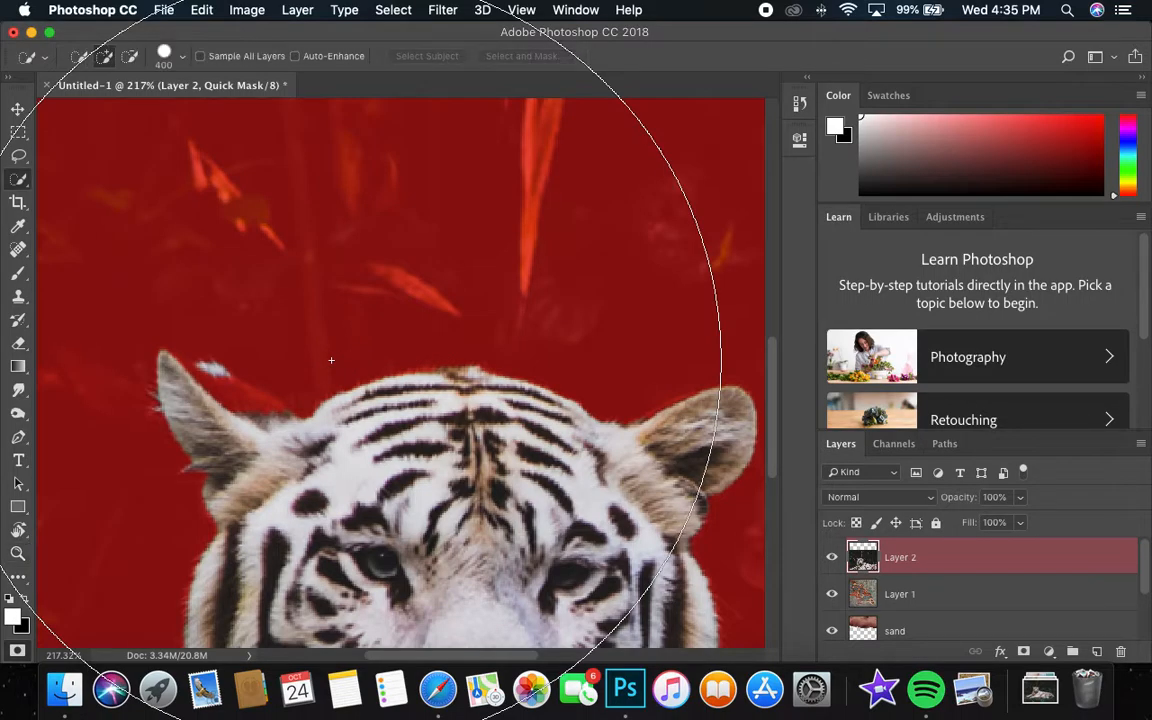
{"action": "key", "text": "bracketleft"}
{"action": "key", "text": "bracketleft"}
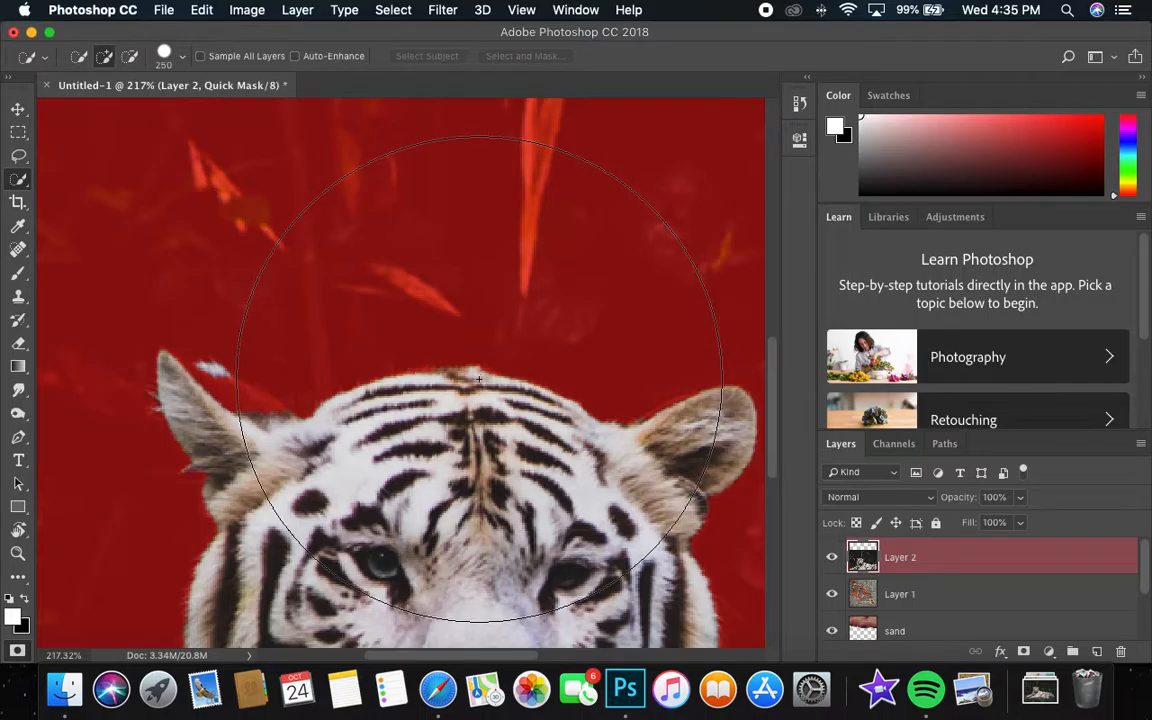
{"action": "key", "text": "b"}
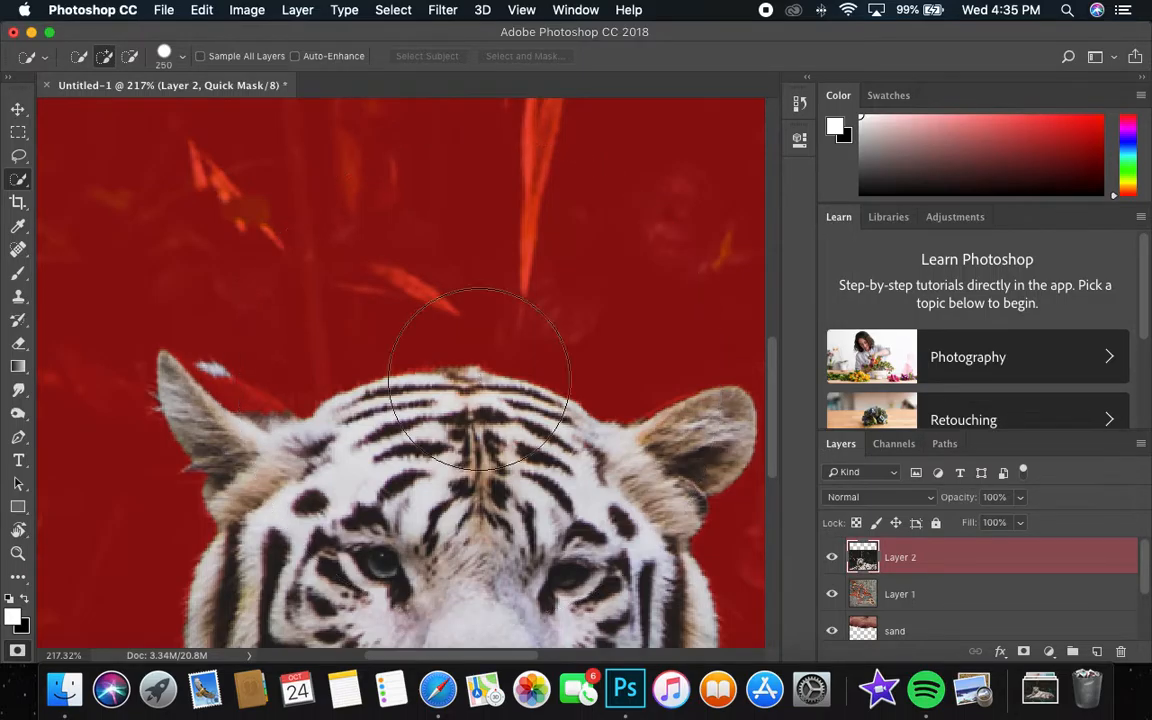
{"action": "key", "text": "bracketleft"}
{"action": "key", "text": "bracketleft"}
{"action": "key", "text": "bracketleft"}
{"action": "key", "text": "bracketleft"}
{"action": "key", "text": "bracketleft"}
{"action": "key", "text": "bracketleft"}
{"action": "key", "text": "bracketleft"}
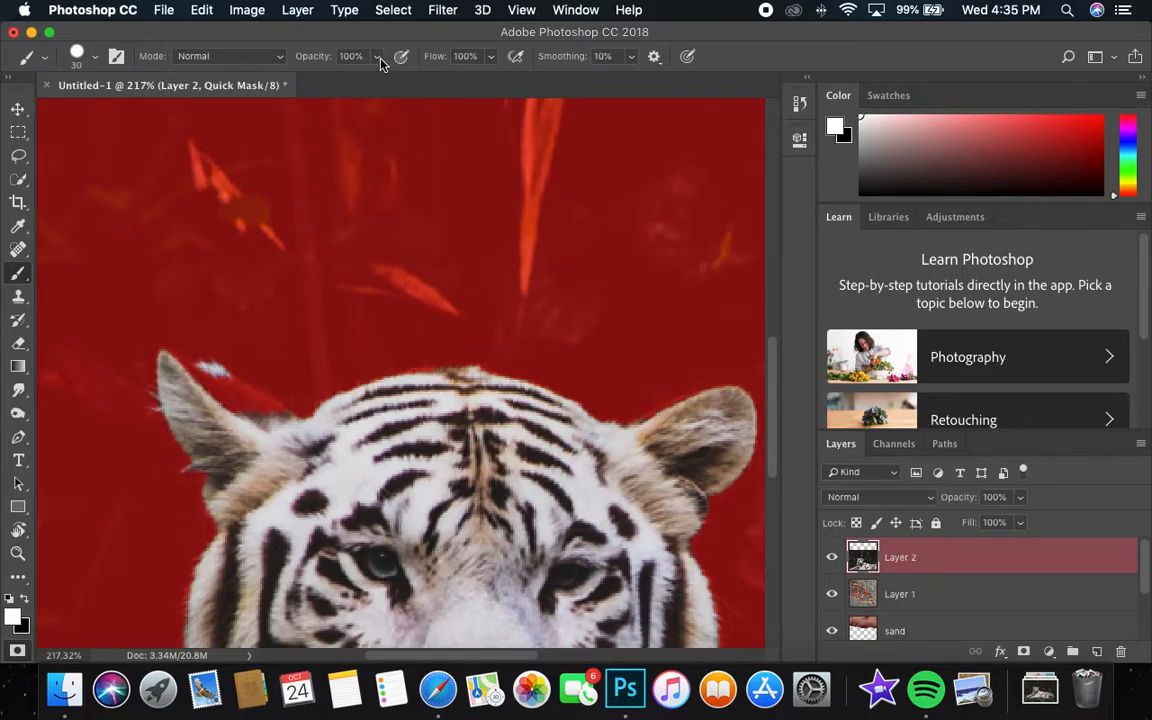
{"action": "right_click", "coordinate": [450, 391]}
{"action": "left_click_drag", "start_coordinate": [660, 457], "coordinate": [674, 457]}
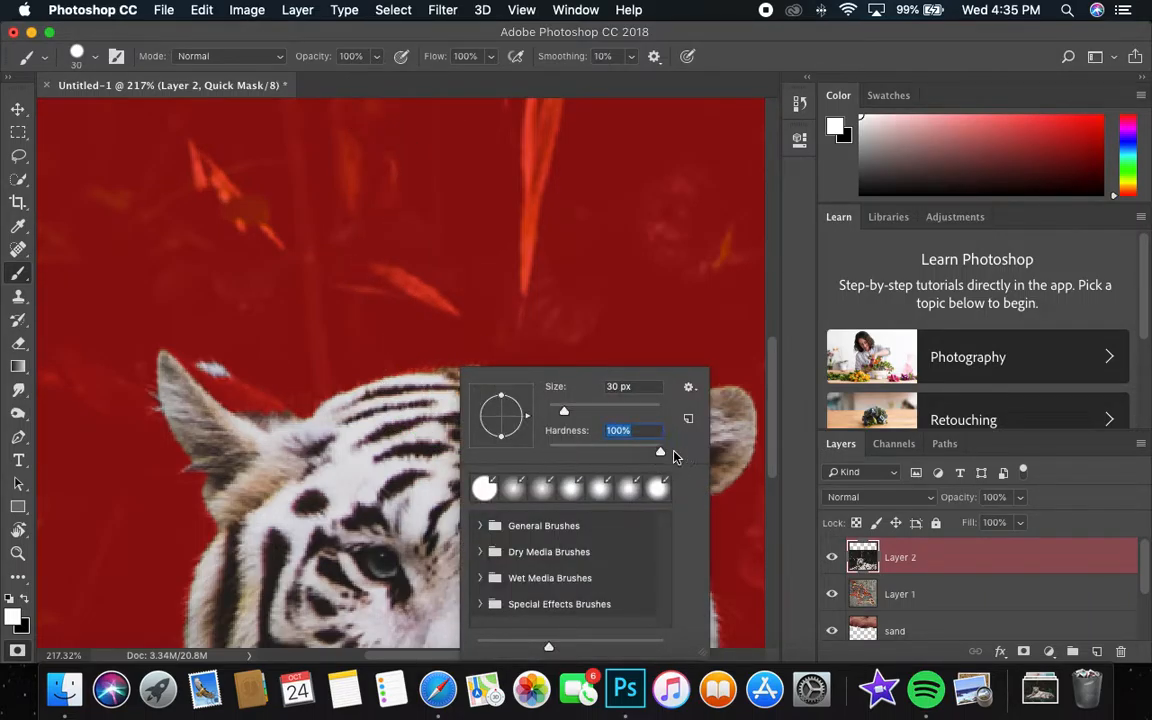
{"action": "key", "text": "Return"}
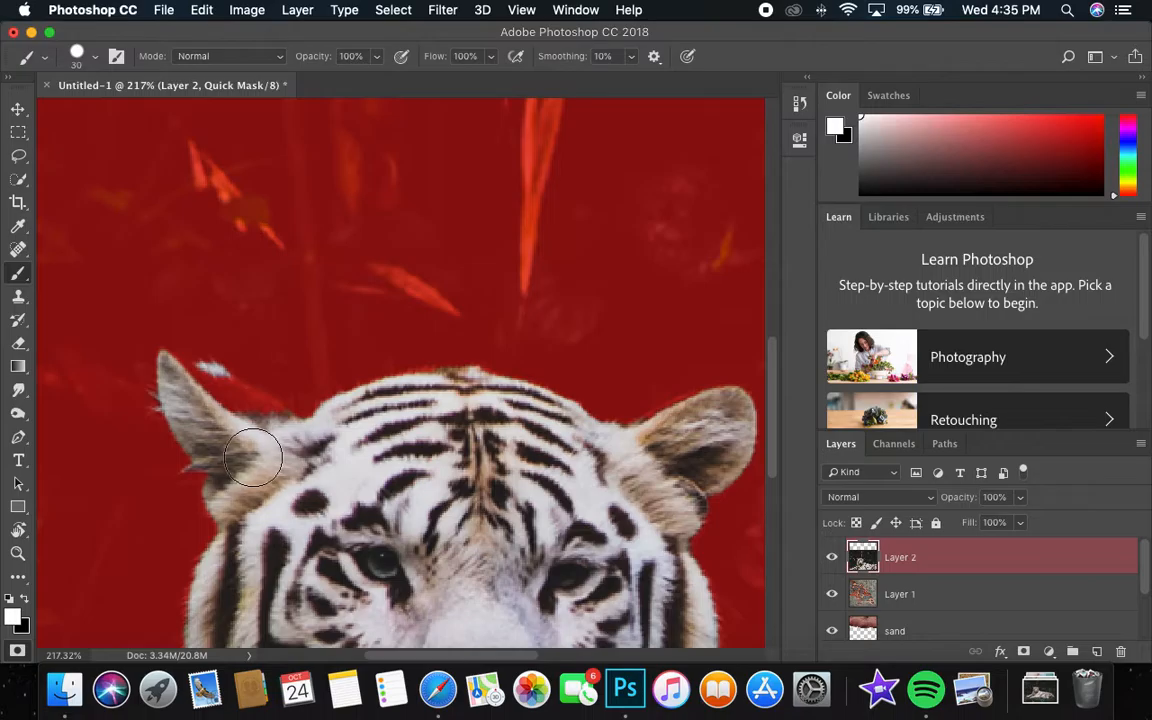
Paint on the quick mask around both of the tiger's ears to refine their edges, adjusting the brush size as needed.
{"action": "mouse_move", "coordinate": [248, 427]}
{"action": "left_mouse_down"}
{"action": "mouse_move", "coordinate": [189, 377]}
{"action": "mouse_move", "coordinate": [281, 425]}
{"action": "mouse_move", "coordinate": [216, 378]}
{"action": "mouse_move", "coordinate": [170, 365]}
{"action": "mouse_move", "coordinate": [288, 430]}
{"action": "mouse_move", "coordinate": [333, 439]}
{"action": "mouse_move", "coordinate": [248, 395]}
{"action": "left_mouse_up"}
{"action": "key", "text": "bracketright"}
{"action": "left_click_drag", "start_coordinate": [254, 404], "coordinate": [220, 362]}
{"action": "key", "text": "bracketright"}
{"action": "left_click_drag", "start_coordinate": [660, 421], "coordinate": [724, 403]}
Clean up the quick mask along the tiger's paws, body and back, and convert it back into a selection.
{"action": "scroll", "coordinate": [489, 437], "scroll_direction": "down", "scroll_amount": 10}
{"action": "mouse_move", "coordinate": [388, 647]}
{"action": "left_mouse_down"}
{"action": "mouse_move", "coordinate": [343, 607]}
{"action": "mouse_move", "coordinate": [385, 596]}
{"action": "mouse_move", "coordinate": [377, 626]}
{"action": "mouse_move", "coordinate": [490, 637]}
{"action": "mouse_move", "coordinate": [291, 644]}
{"action": "mouse_move", "coordinate": [555, 635]}
{"action": "mouse_move", "coordinate": [531, 616]}
{"action": "mouse_move", "coordinate": [64, 639]}
{"action": "mouse_move", "coordinate": [67, 627]}
{"action": "mouse_move", "coordinate": [156, 635]}
{"action": "left_mouse_up"}
{"action": "mouse_move", "coordinate": [700, 600]}
{"action": "left_mouse_down"}
{"action": "mouse_move", "coordinate": [548, 586]}
{"action": "mouse_move", "coordinate": [447, 518]}
{"action": "left_mouse_up"}
{"action": "left_click_drag", "start_coordinate": [640, 538], "coordinate": [419, 535]}
{"action": "mouse_move", "coordinate": [650, 448]}
{"action": "left_mouse_down"}
{"action": "mouse_move", "coordinate": [496, 442]}
{"action": "mouse_move", "coordinate": [452, 458]}
{"action": "mouse_move", "coordinate": [448, 408]}
{"action": "left_mouse_up"}
{"action": "left_click", "coordinate": [623, 272]}
{"action": "left_click_drag", "start_coordinate": [466, 354], "coordinate": [678, 386]}
{"action": "mouse_move", "coordinate": [556, 359]}
{"action": "left_mouse_down"}
{"action": "mouse_move", "coordinate": [410, 405]}
{"action": "mouse_move", "coordinate": [463, 381]}
{"action": "left_mouse_up"}
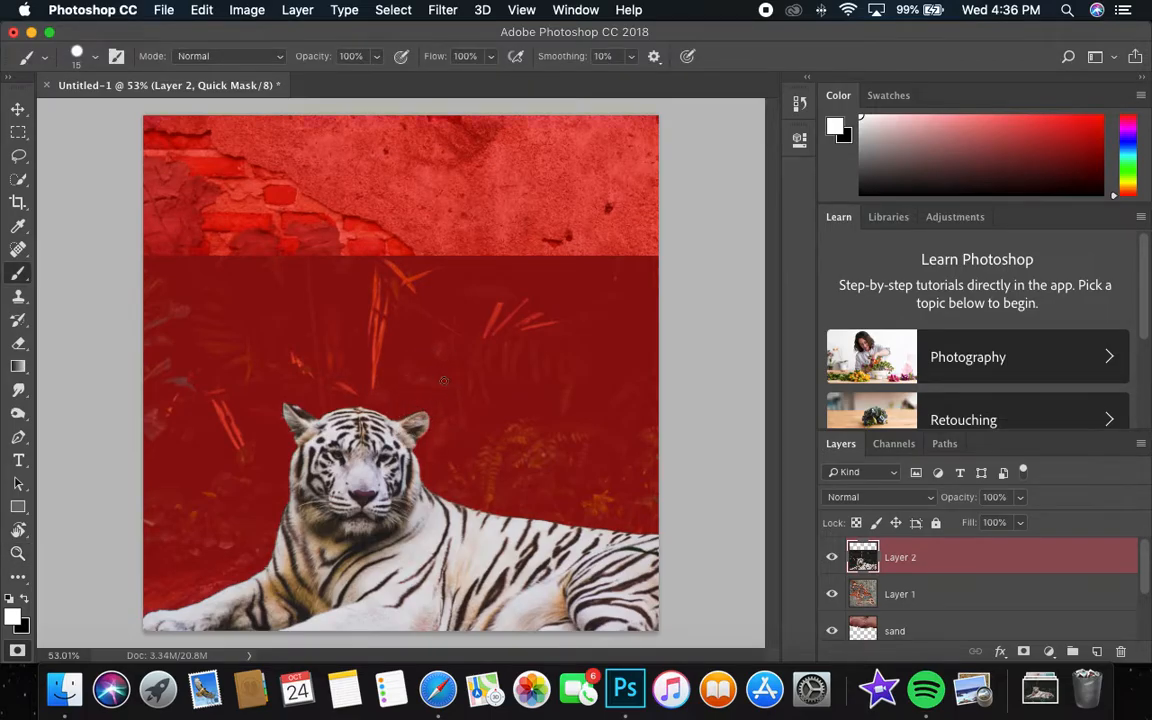
{"action": "left_click", "coordinate": [18, 652]}
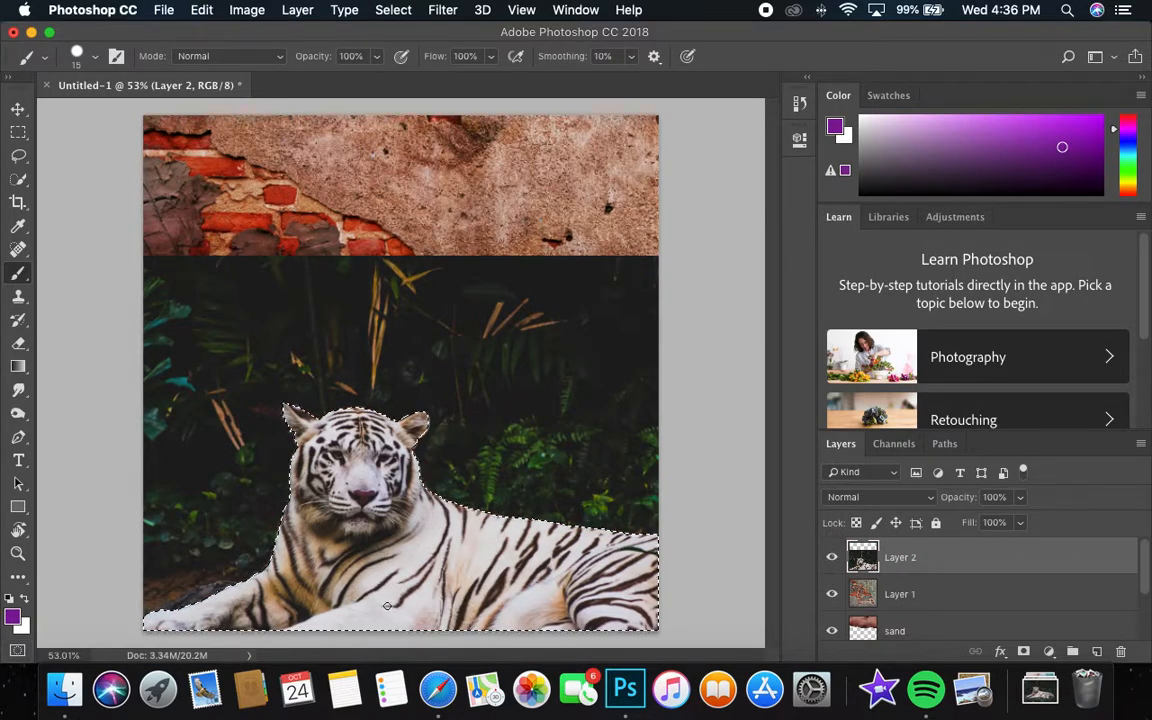
Copy the selected tiger and paste it as a new layer above the original tiger photo.
{"action": "left_click", "coordinate": [206, 10]}
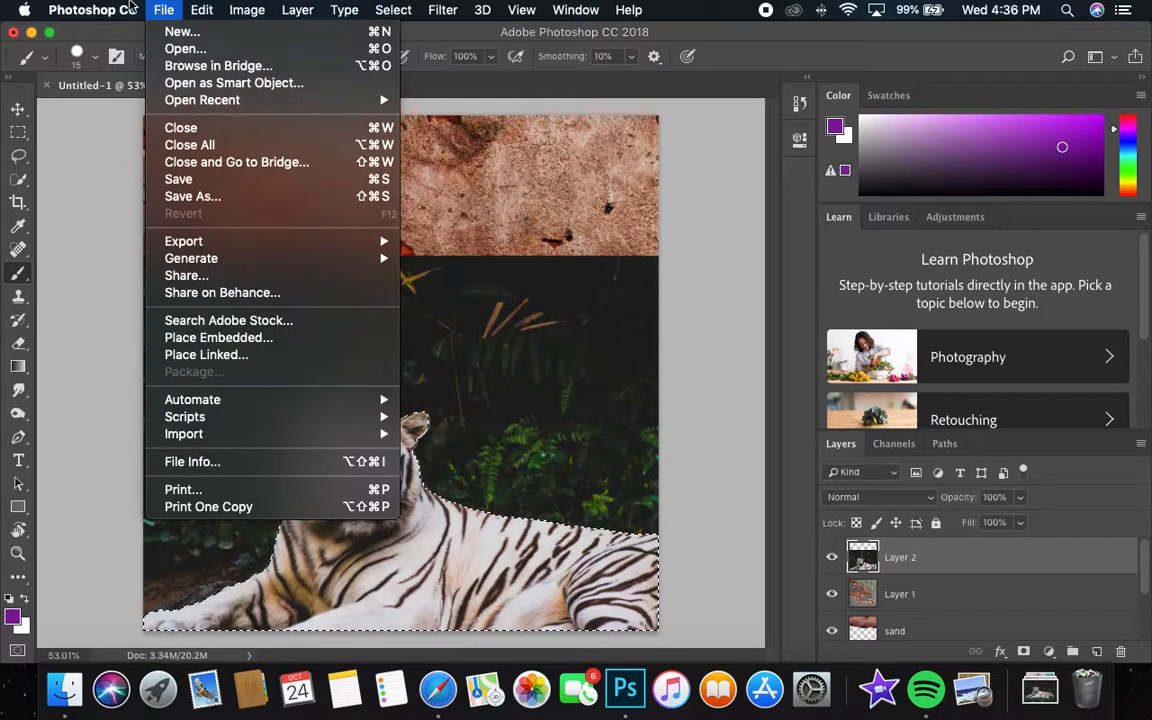
{"action": "left_click", "coordinate": [215, 138]}
{"action": "left_click", "coordinate": [203, 10]}
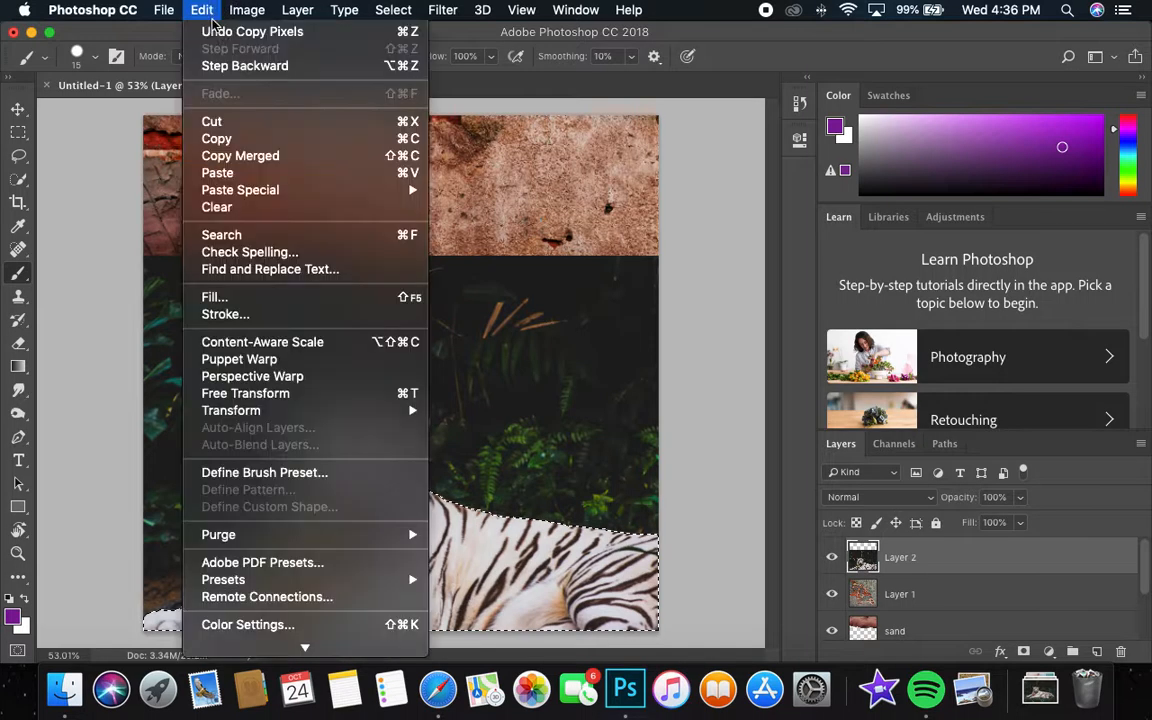
{"action": "left_click", "coordinate": [222, 172]}
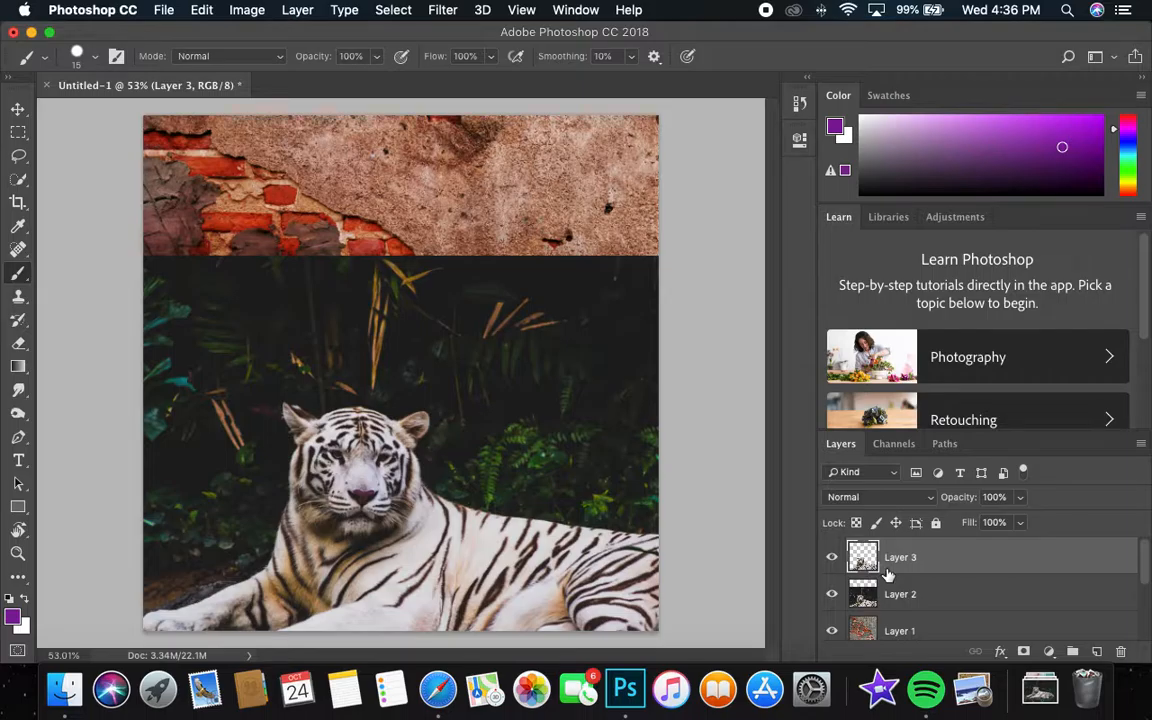
Hide the original tiger photo layer with the jungle background and delete it.
{"action": "left_click", "coordinate": [912, 597]}
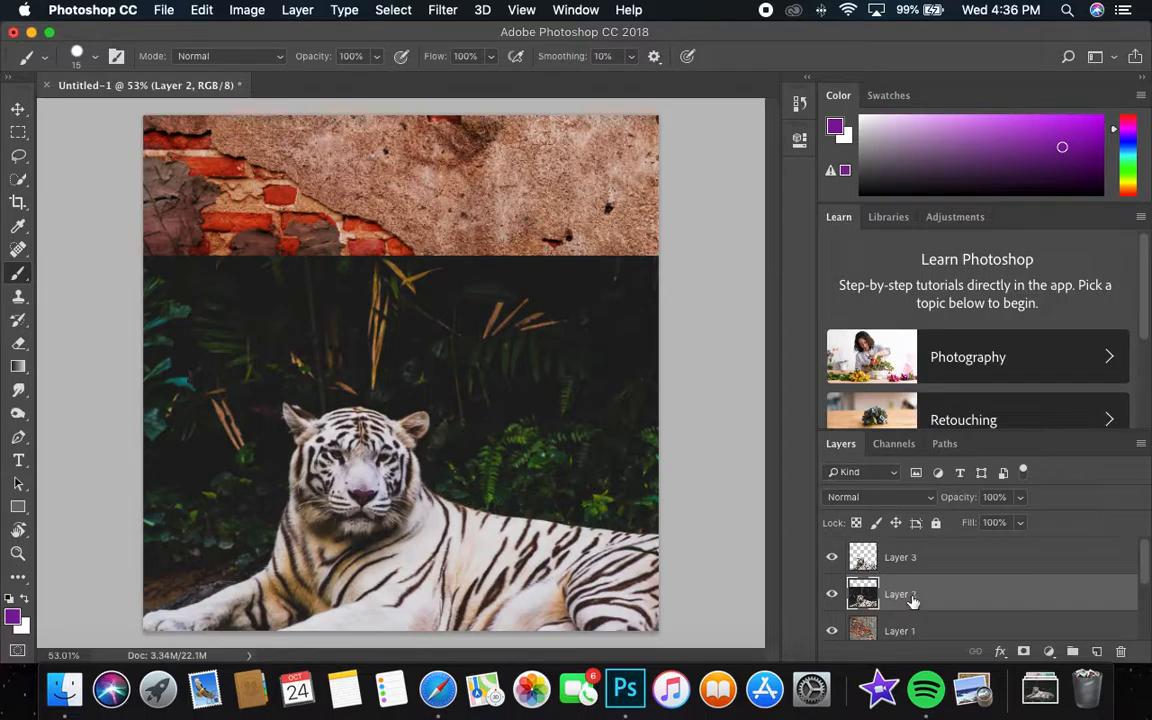
{"action": "left_click", "coordinate": [833, 596]}
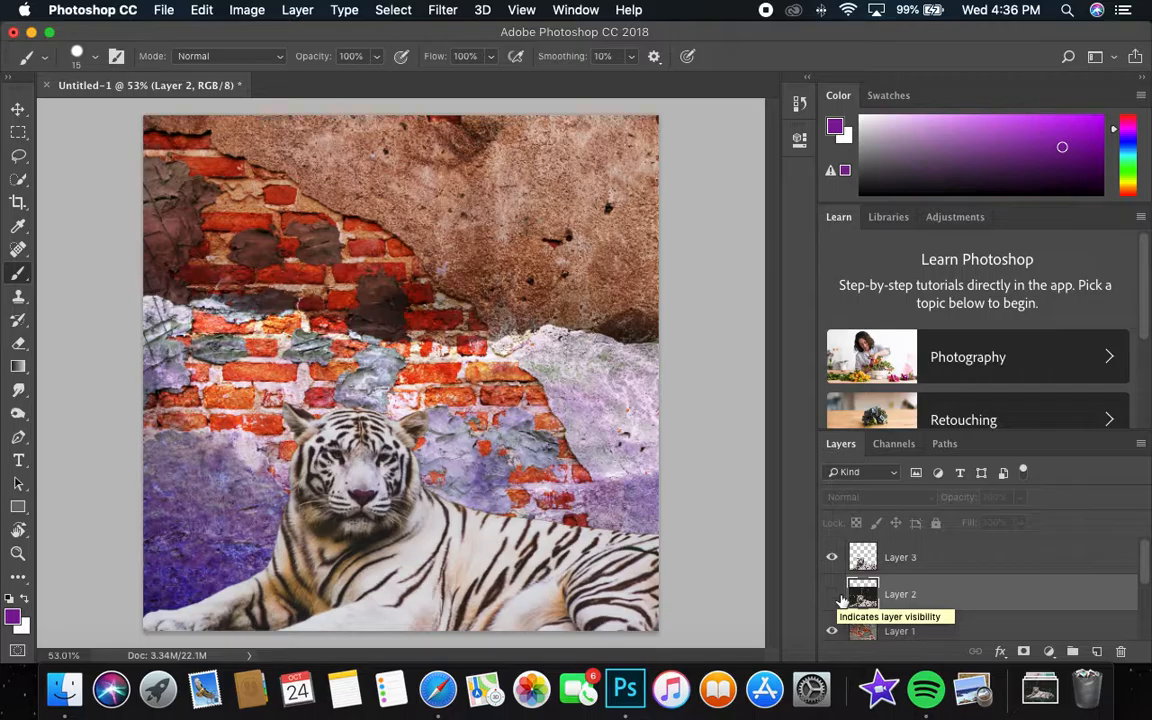
{"action": "key", "text": "Delete"}
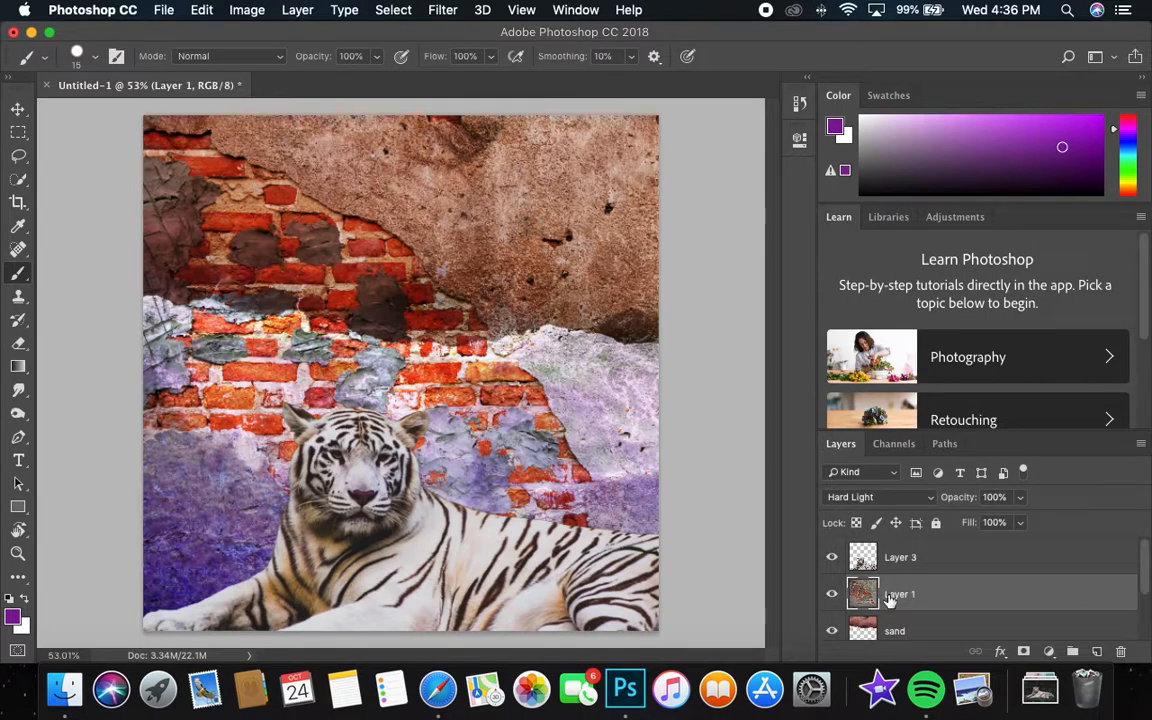
Rename the brick texture layer to "brick wall'" and the cut-out tiger layer to "animal".
{"action": "scroll", "coordinate": [905, 596], "scroll_direction": "down", "scroll_amount": 1}
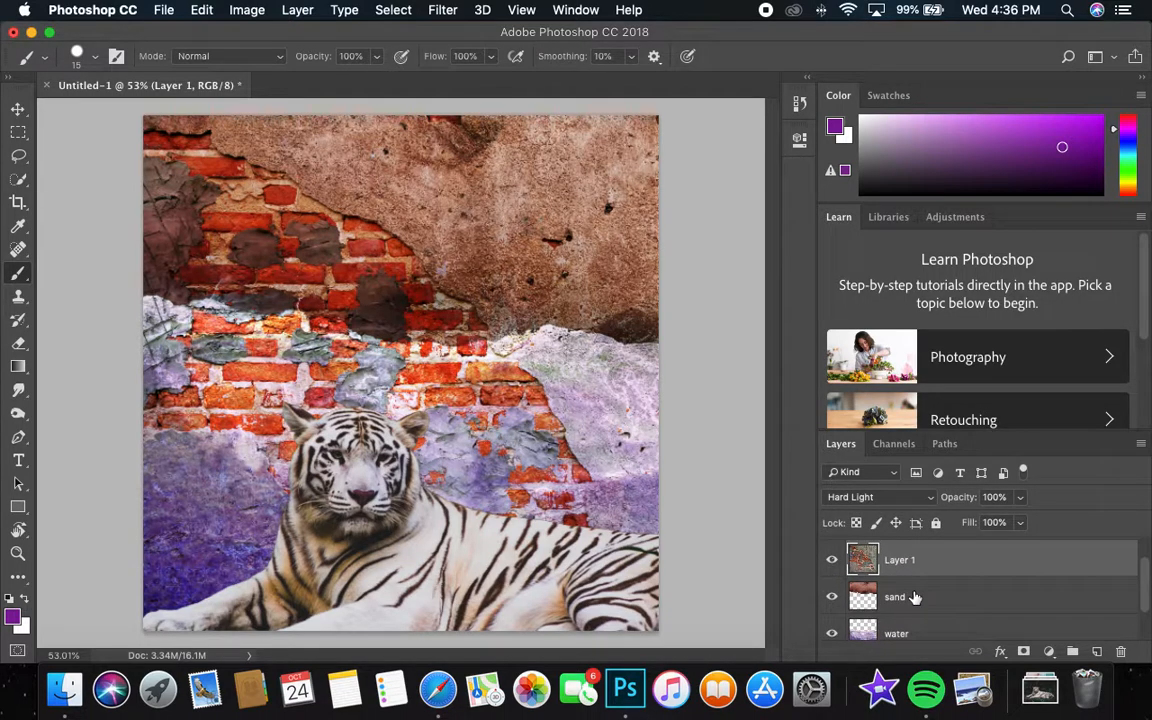
{"action": "double_click", "coordinate": [900, 560]}
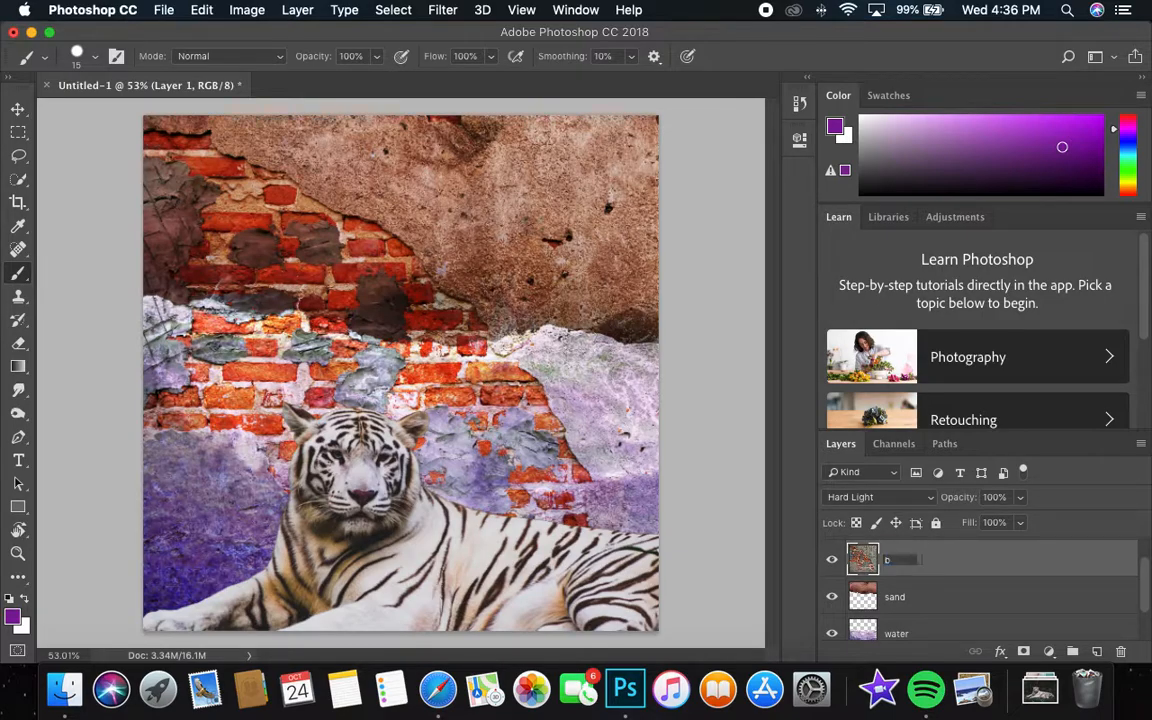
{"action": "type", "text": "brick wall'"}
{"action": "key", "text": "Return"}
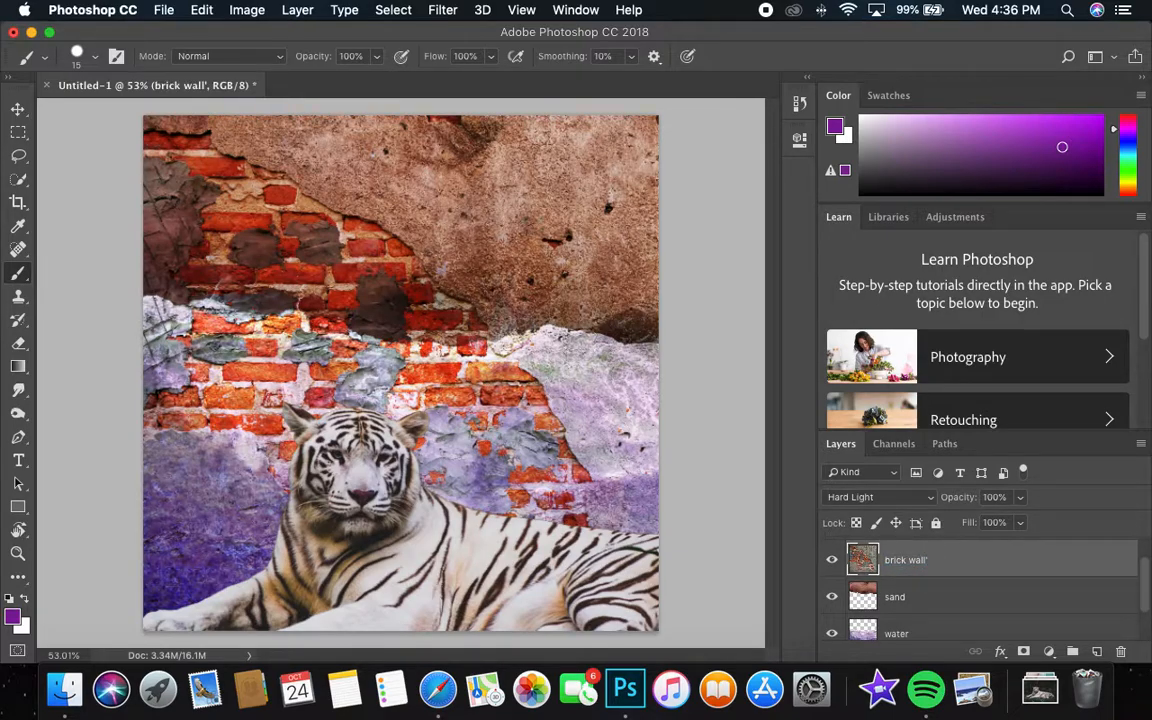
{"action": "scroll", "coordinate": [955, 585], "scroll_direction": "up", "scroll_amount": 1}
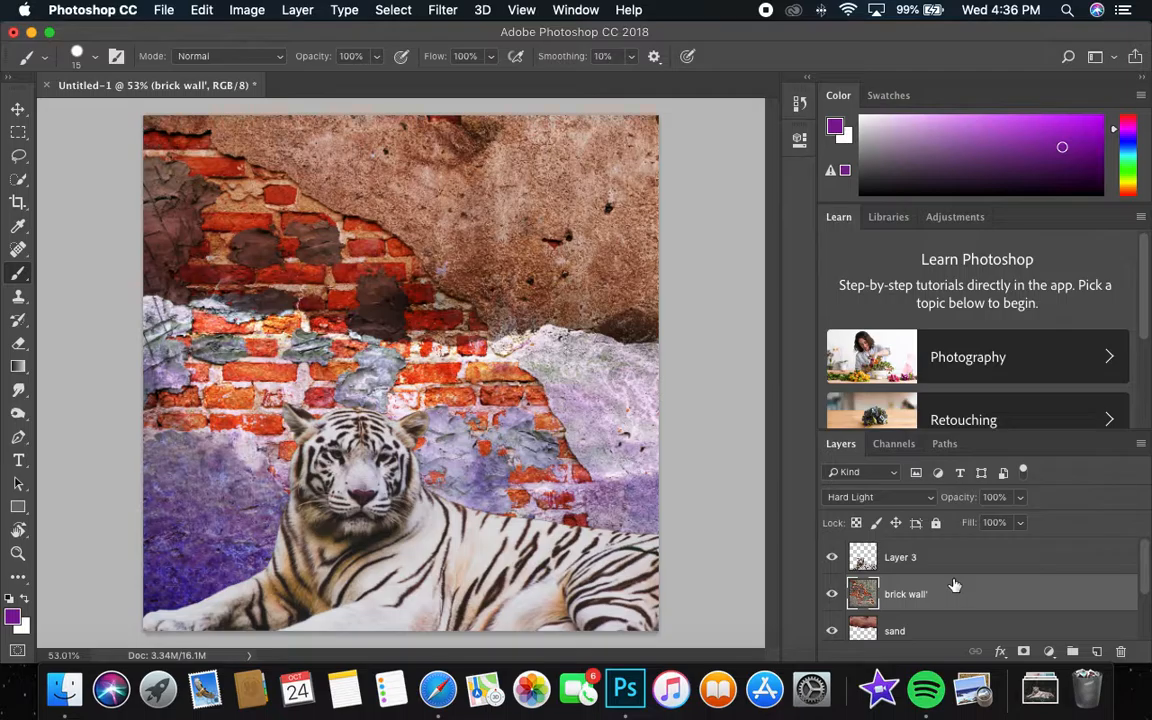
{"action": "double_click", "coordinate": [906, 558]}
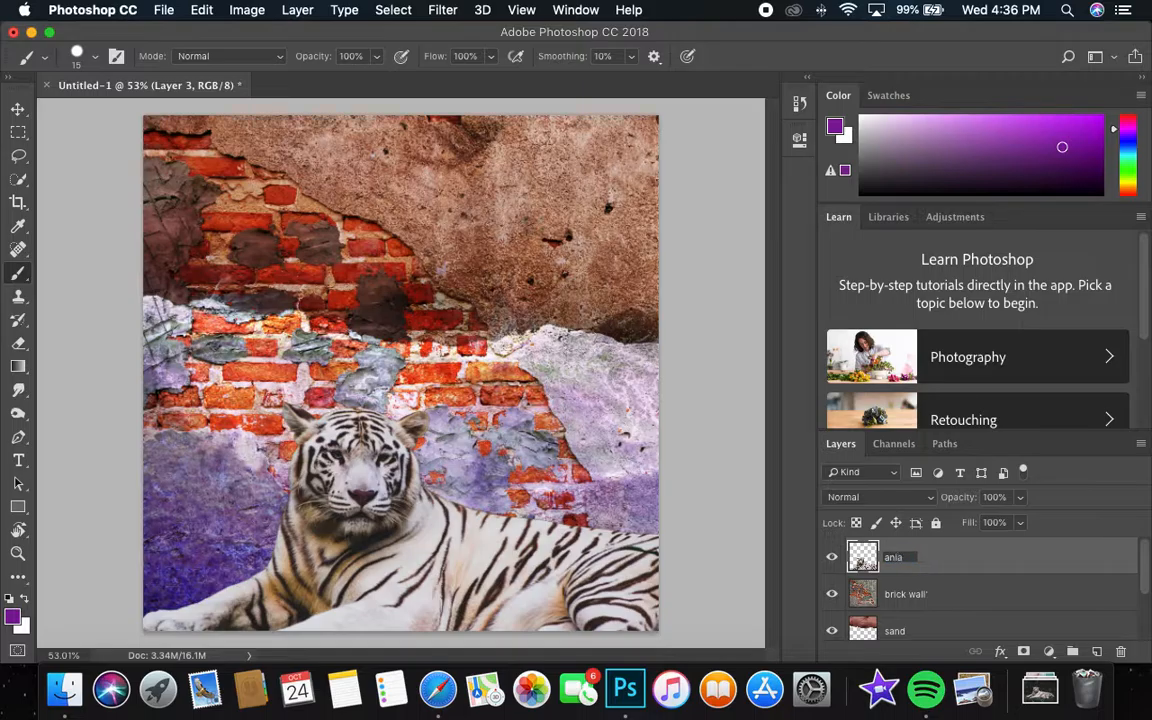
{"action": "key", "text": "Return"}
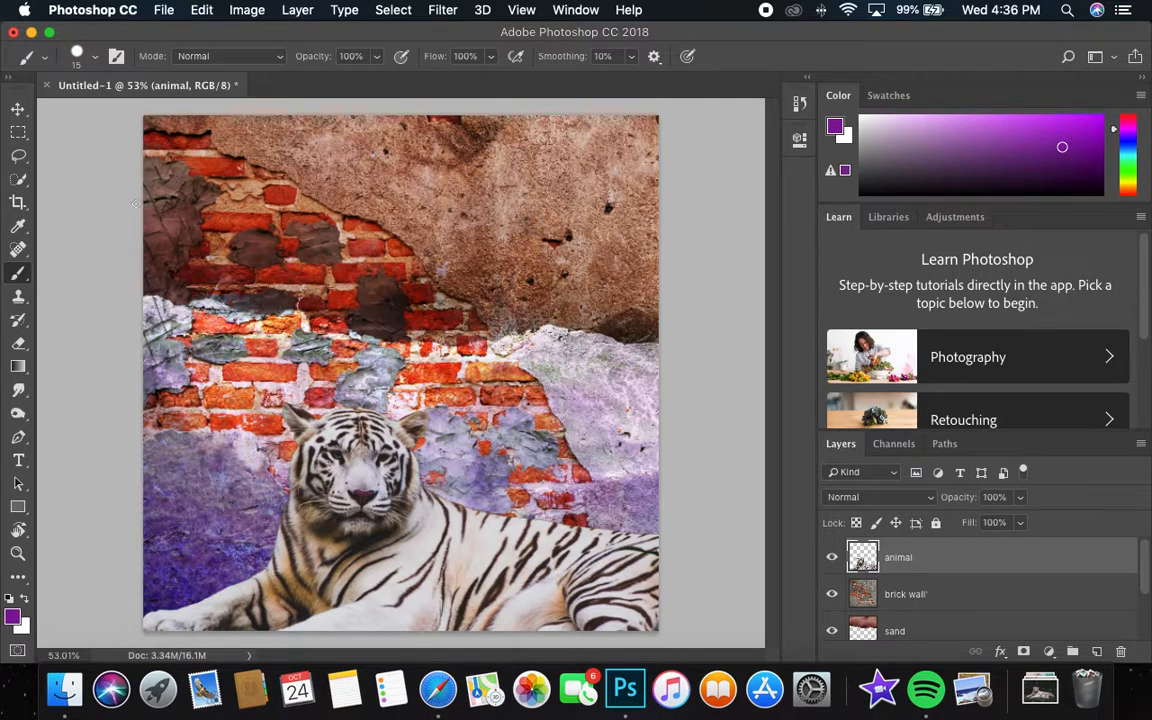
Enlarge the cut-out tiger with Free Transform so its head sits left of centre and its body fills the canvas's lower half.
{"action": "left_click", "coordinate": [17, 108]}
{"action": "mouse_move", "coordinate": [452, 566]}
{"action": "left_mouse_down"}
{"action": "mouse_move", "coordinate": [440, 563]}
{"action": "mouse_move", "coordinate": [450, 571]}
{"action": "left_mouse_up"}
{"action": "key", "text": "super+t"}
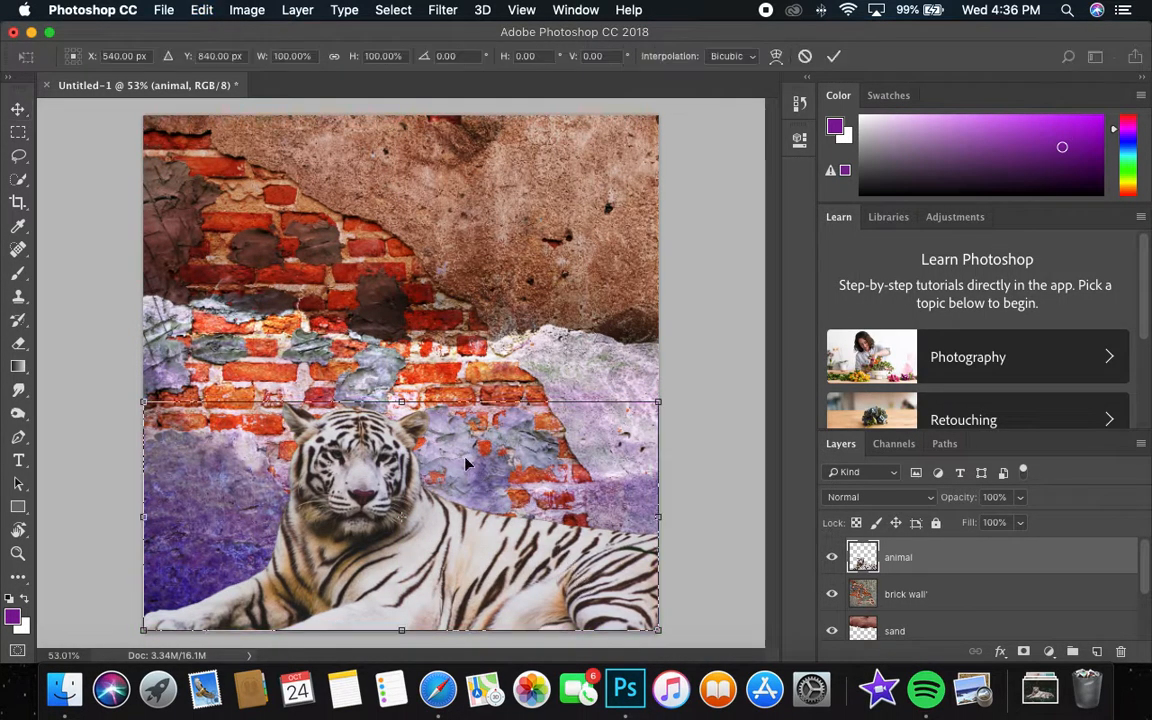
{"action": "left_click_drag", "start_coordinate": [142, 400], "coordinate": [49, 330]}
{"action": "key", "text": "Return"}
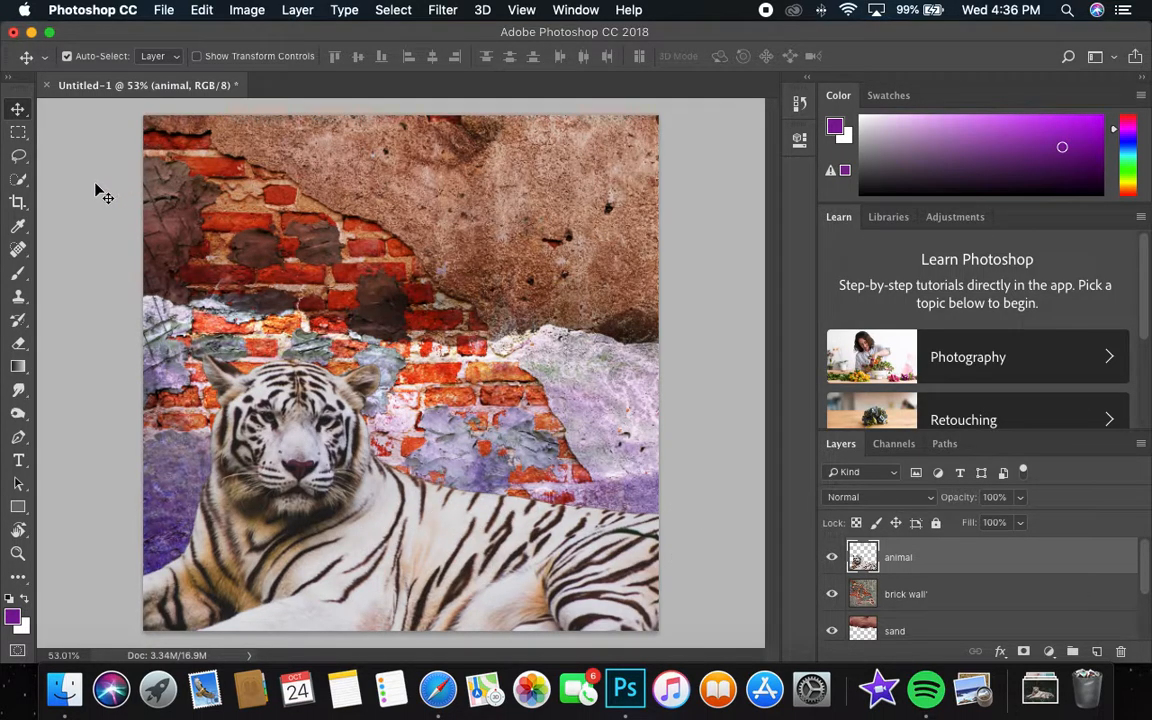
Add a new empty layer above the animal layer and name it "colour correction".
{"action": "left_click", "coordinate": [1097, 652]}
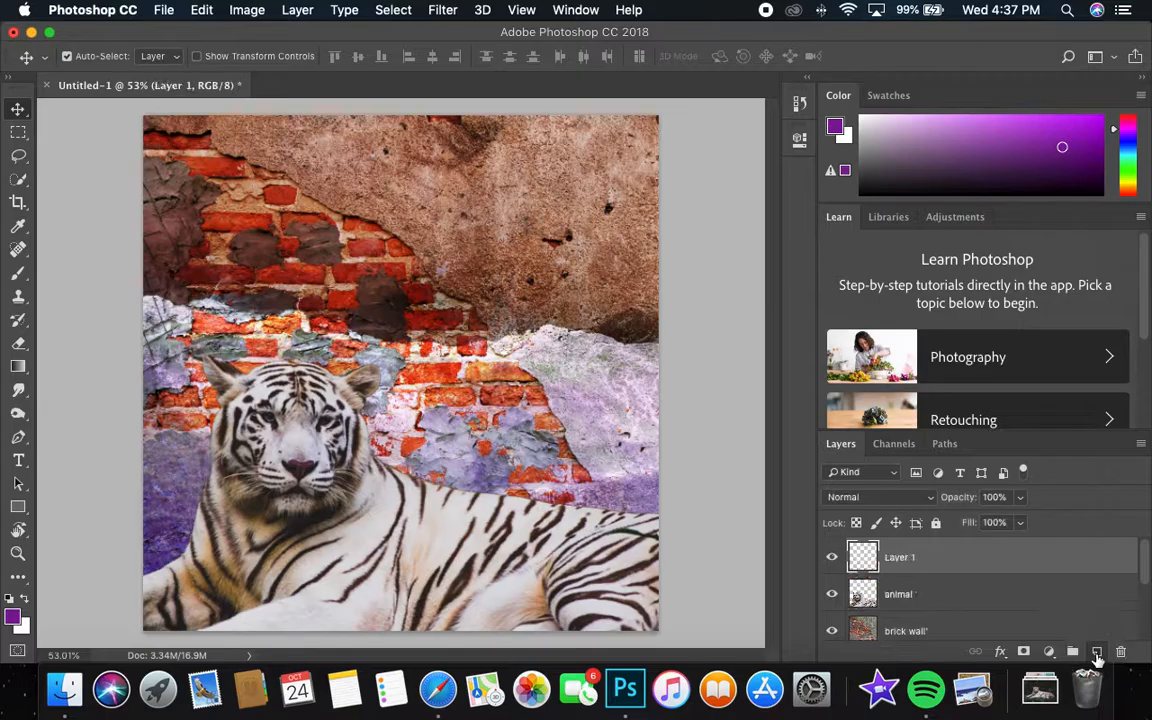
{"action": "double_click", "coordinate": [900, 557]}
{"action": "type", "text": "d"}
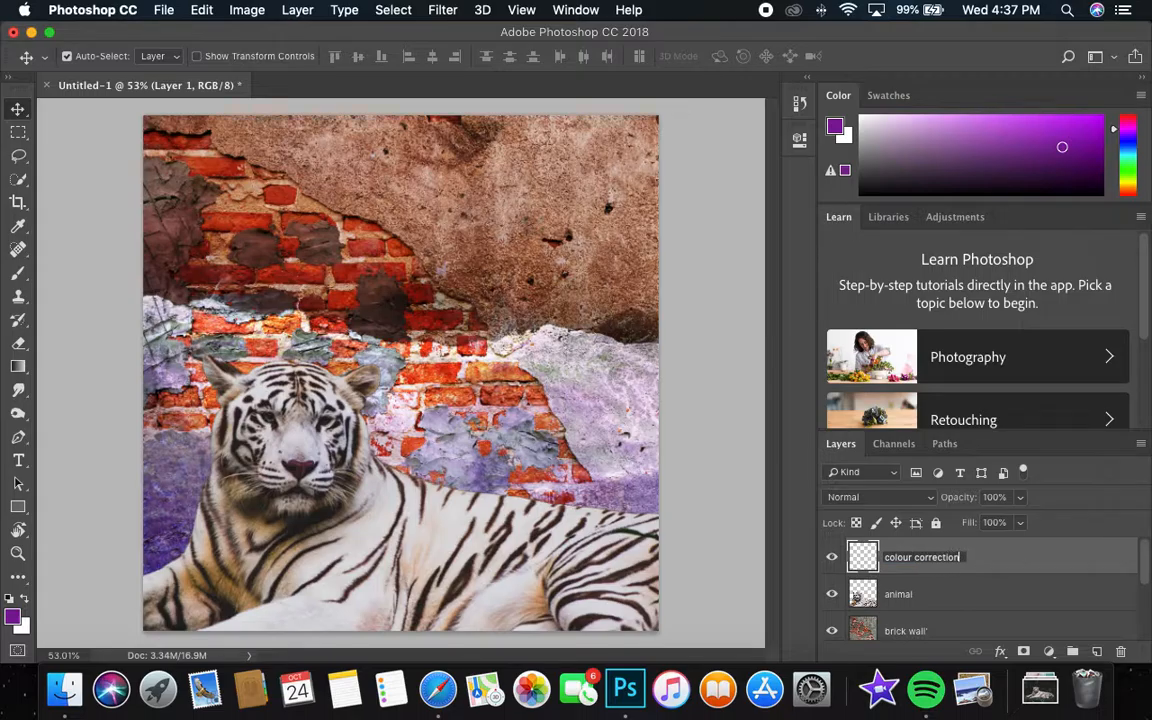
{"action": "key", "text": "Return"}
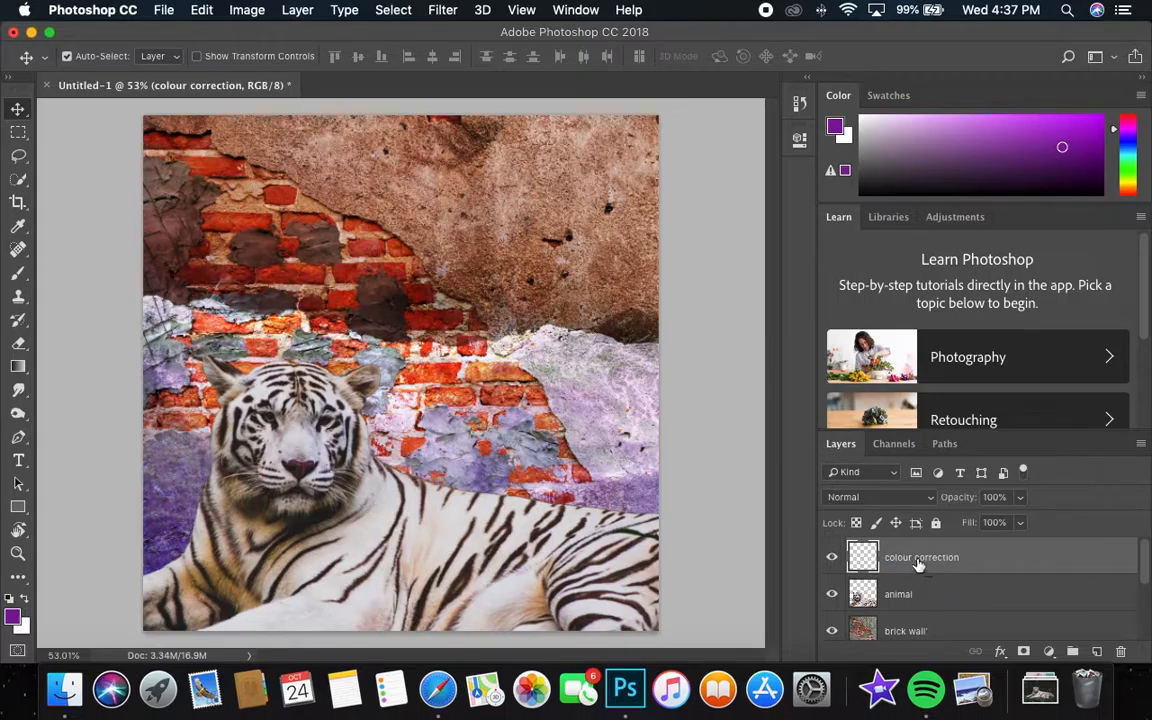
Set the foreground colour to a bright yellow and fill the colour correction layer with it.
{"action": "left_click", "coordinate": [15, 618]}
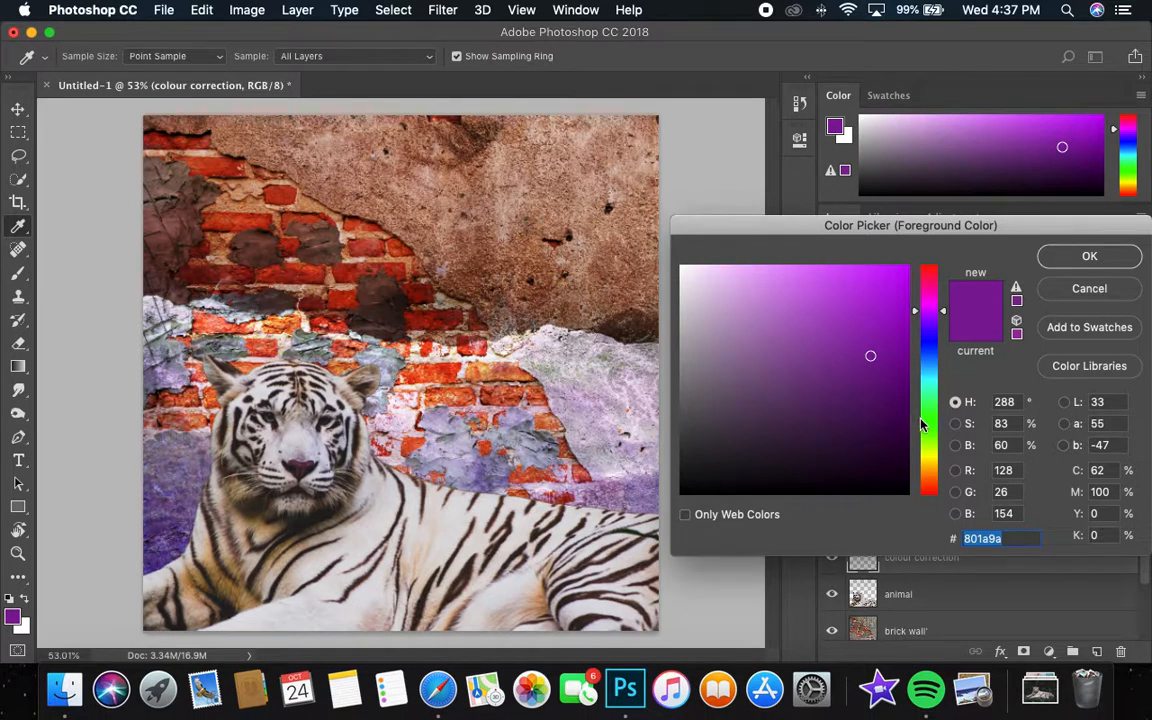
{"action": "left_click", "coordinate": [931, 456]}
{"action": "left_click", "coordinate": [881, 281]}
{"action": "left_click", "coordinate": [1061, 258]}
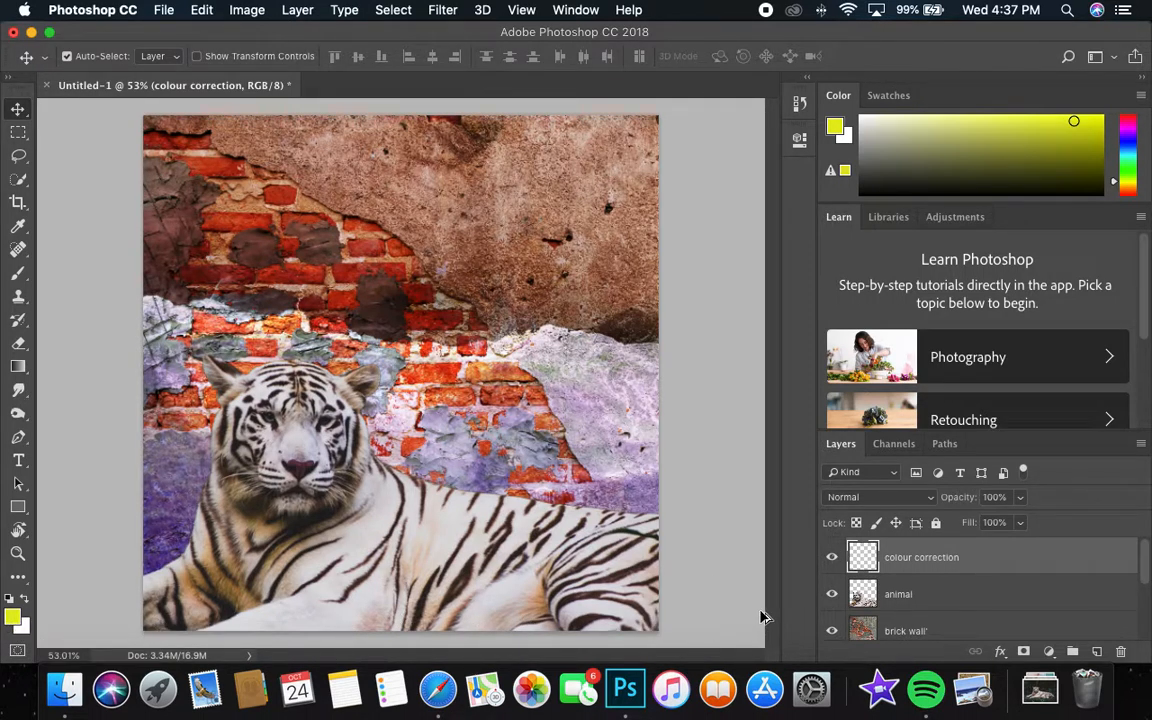
{"action": "key", "text": "alt+BackSpace"}
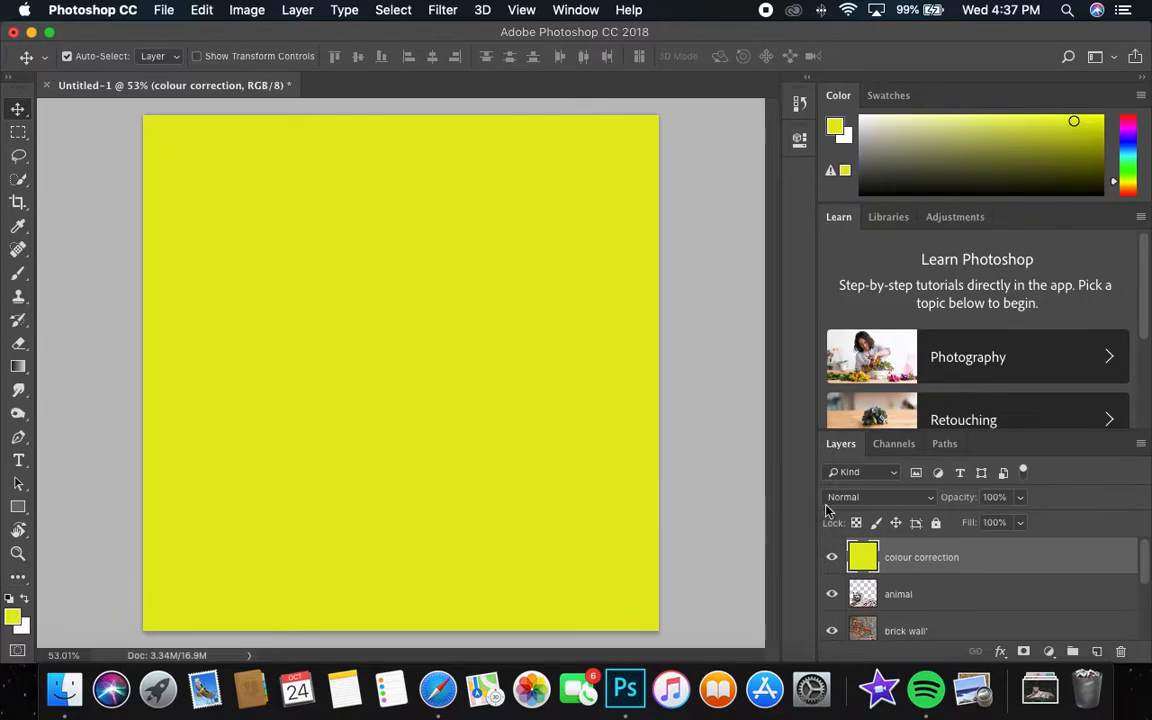
Set the yellow colour correction layer's blend mode to Darken.
{"action": "left_click", "coordinate": [871, 502]}
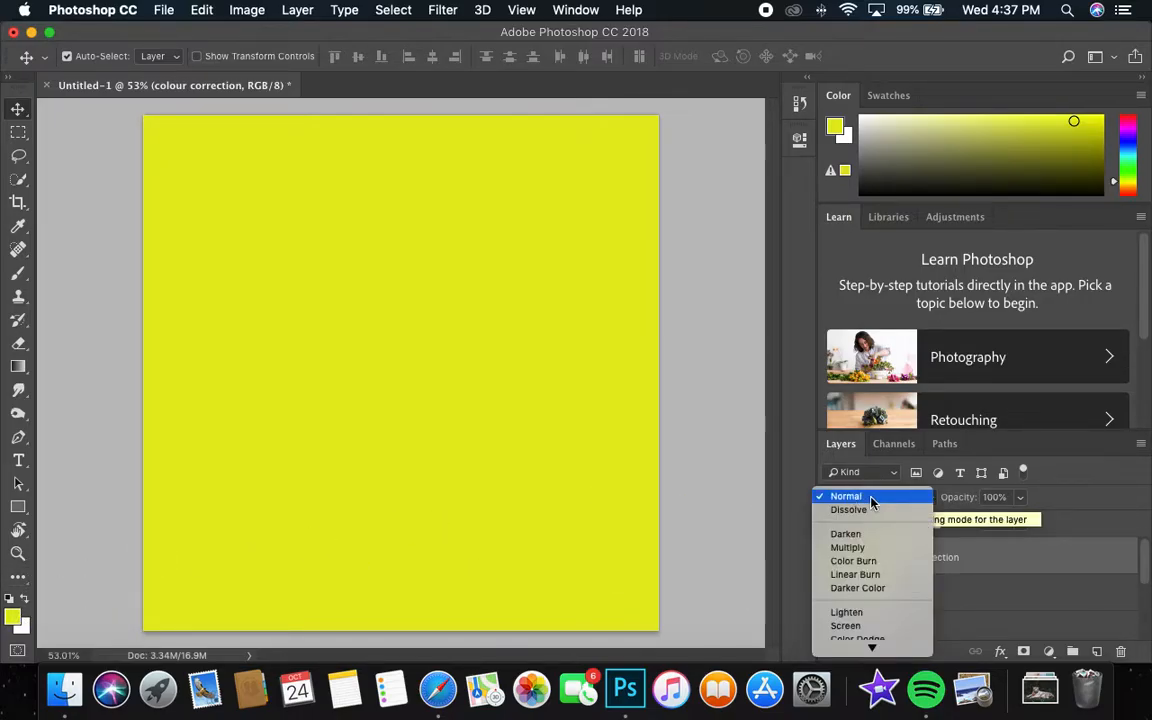
{"action": "mouse_move", "coordinate": [872, 648]}
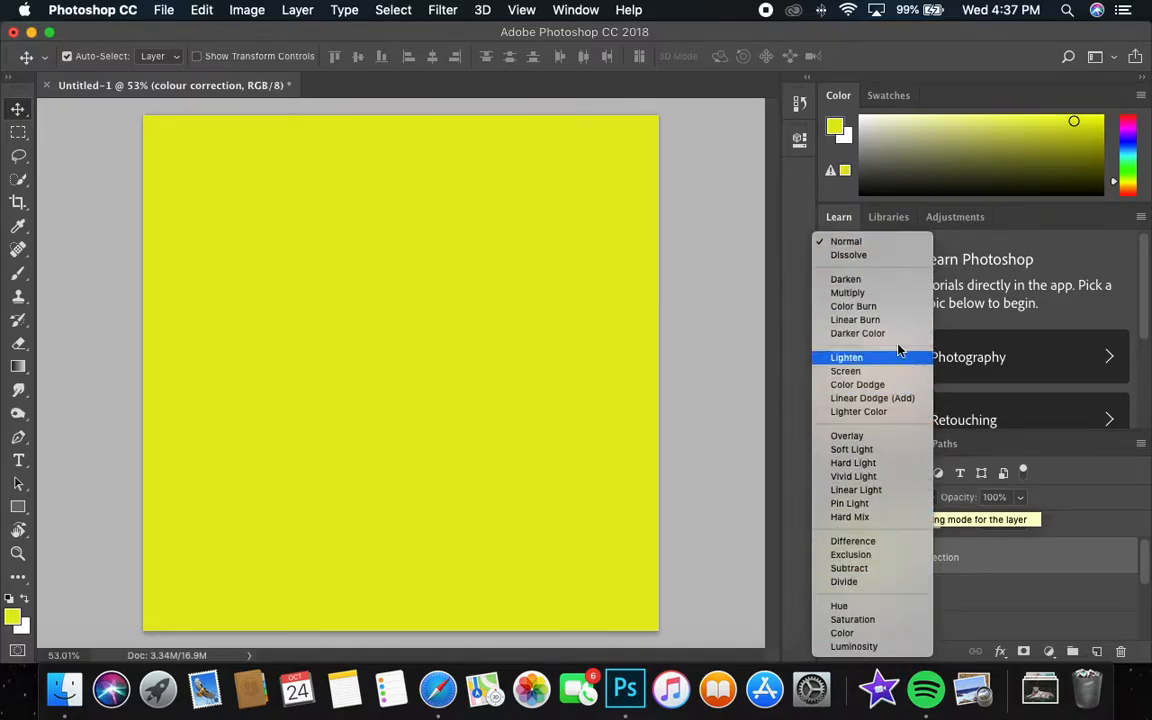
{"action": "left_click", "coordinate": [870, 281]}
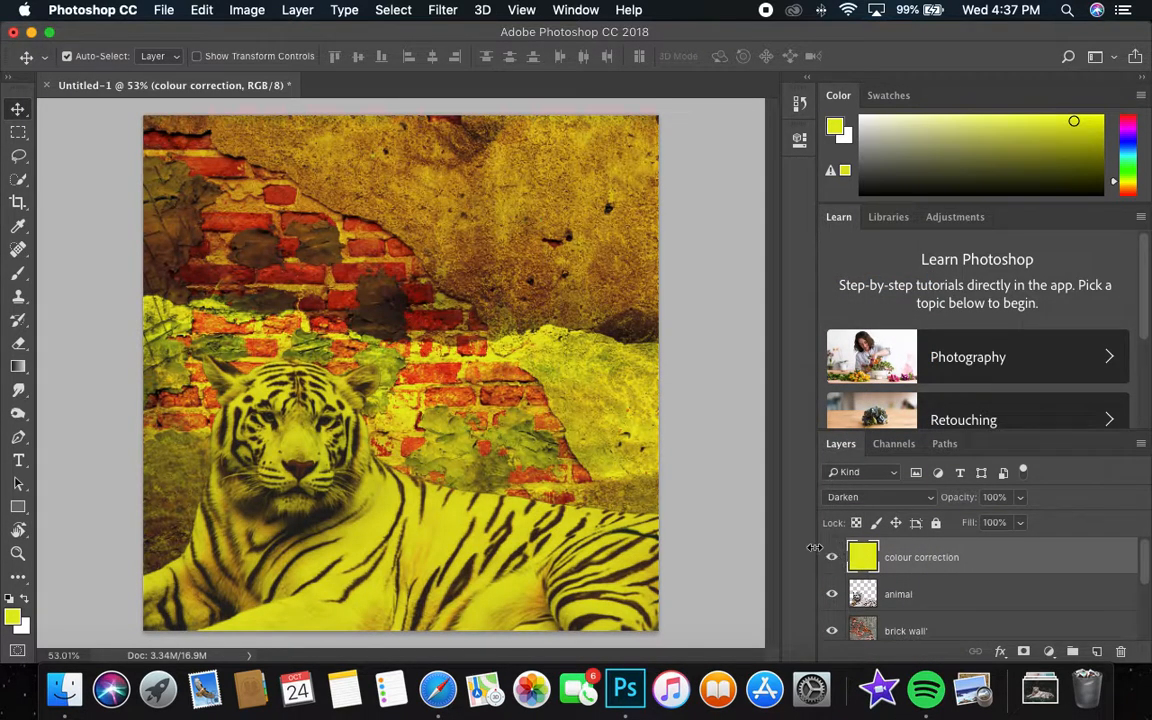
Try a lower opacity on the colour correction layer and return it to 100%.
{"action": "left_click", "coordinate": [1021, 498]}
{"action": "left_click_drag", "start_coordinate": [1014, 521], "coordinate": [954, 519]}
{"action": "left_click", "coordinate": [1021, 499]}
{"action": "left_click_drag", "start_coordinate": [1027, 517], "coordinate": [1145, 516]}
Set the colour correction layer's blend mode to Overlay.
{"action": "left_click", "coordinate": [917, 499]}
{"action": "scroll", "coordinate": [915, 512], "scroll_direction": "down", "scroll_amount": 5}
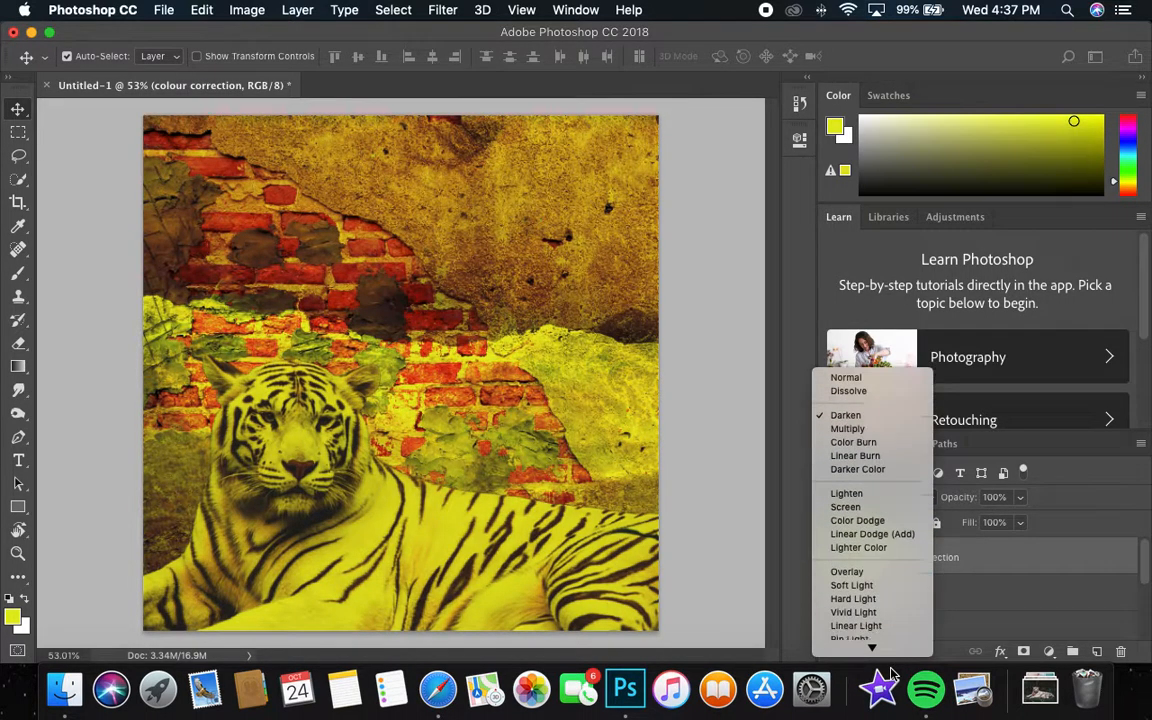
{"action": "left_click", "coordinate": [886, 507]}
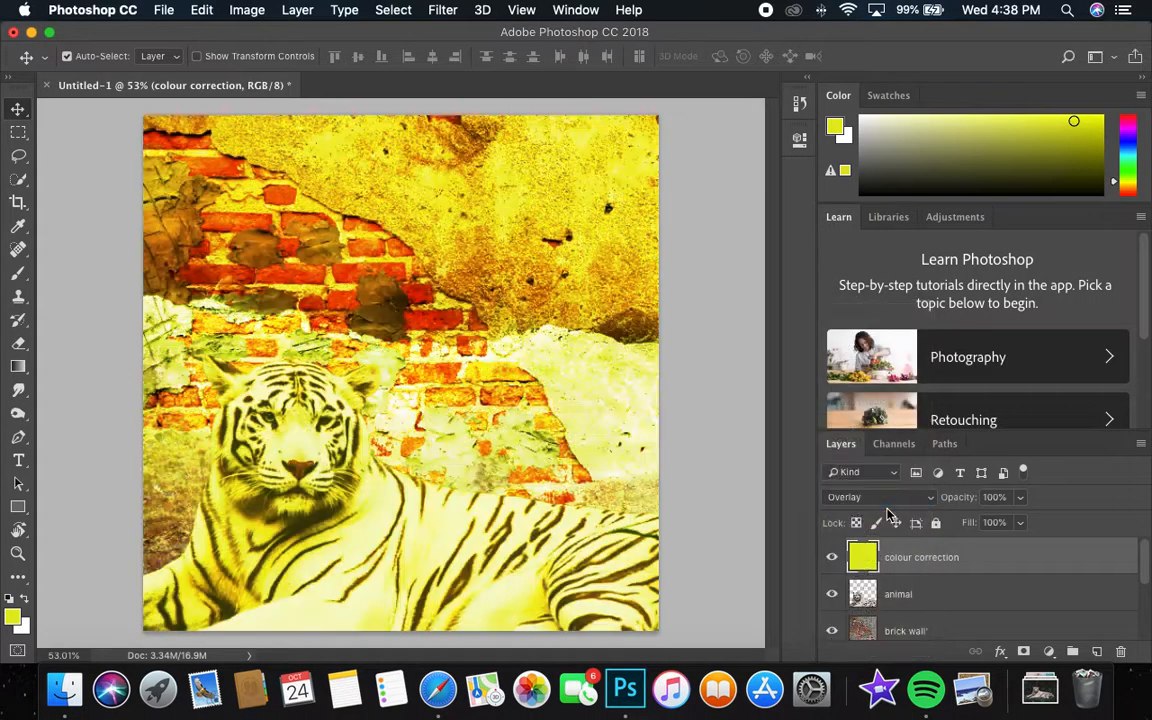
Reduce the colour correction layer's opacity to 39% and its fill to 41%.
{"action": "left_click", "coordinate": [1023, 500]}
{"action": "left_click", "coordinate": [998, 517]}
{"action": "left_click", "coordinate": [1036, 519]}
{"action": "left_click", "coordinate": [1020, 522]}
{"action": "left_click_drag", "start_coordinate": [1010, 545], "coordinate": [997, 522]}
{"action": "left_click", "coordinate": [1021, 498]}
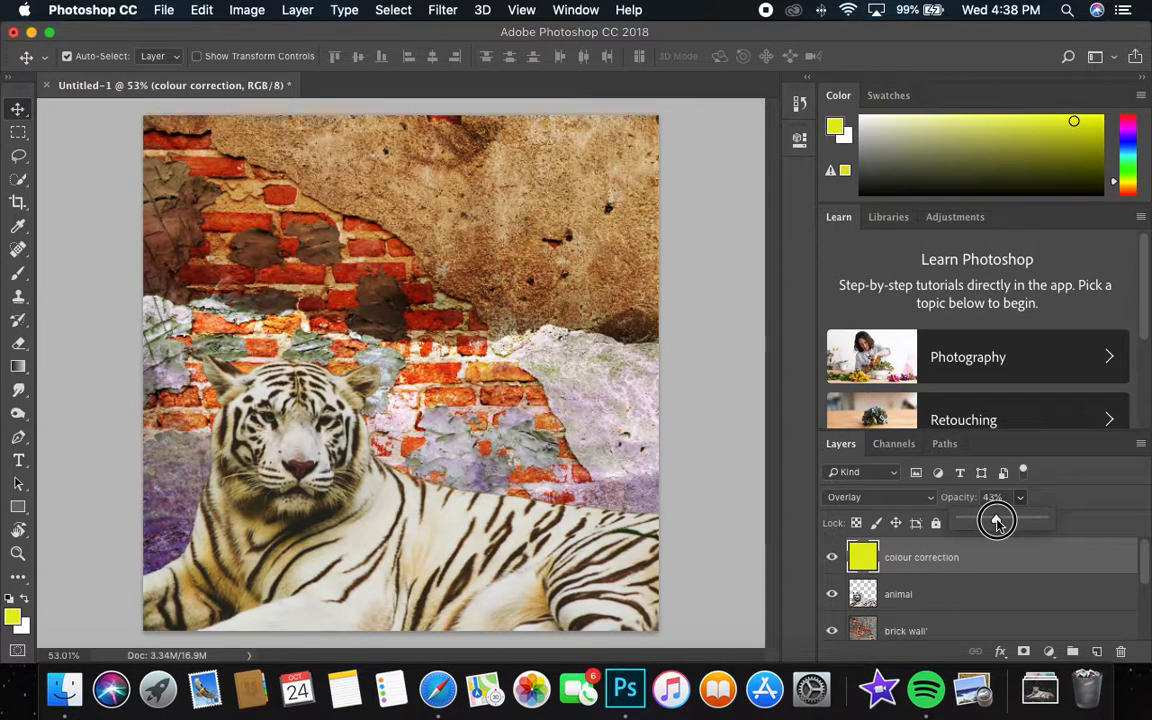
{"action": "left_click_drag", "start_coordinate": [997, 522], "coordinate": [993, 523]}
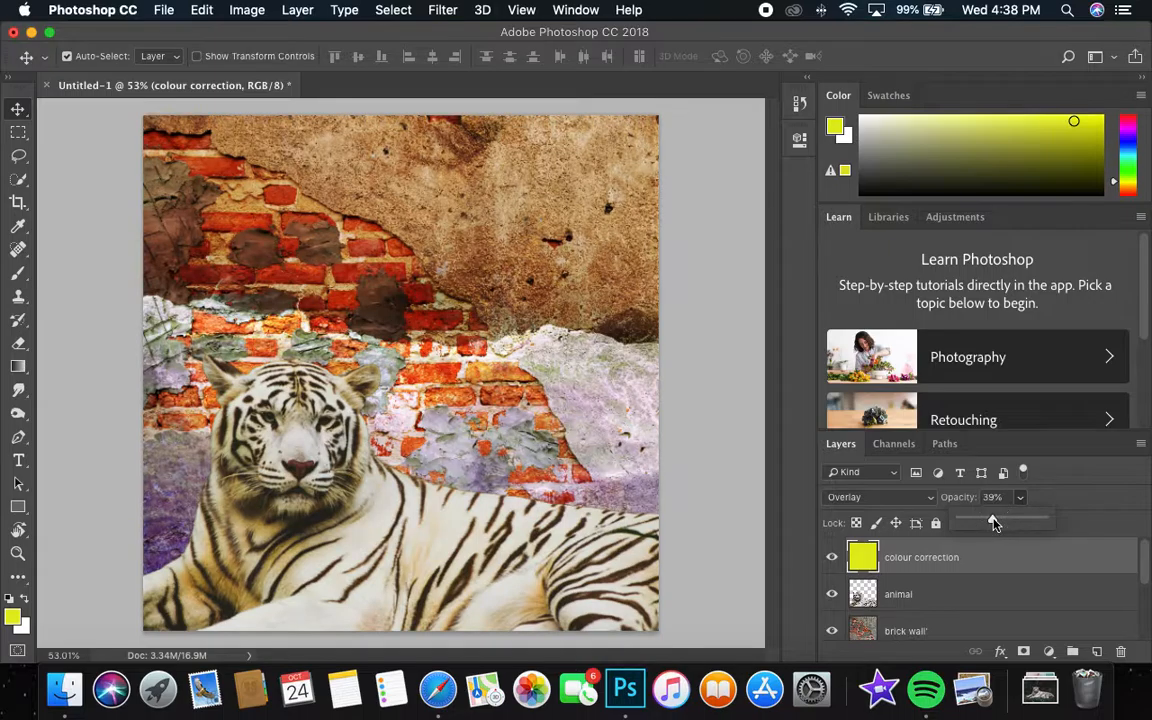
{"action": "left_click", "coordinate": [1064, 515]}
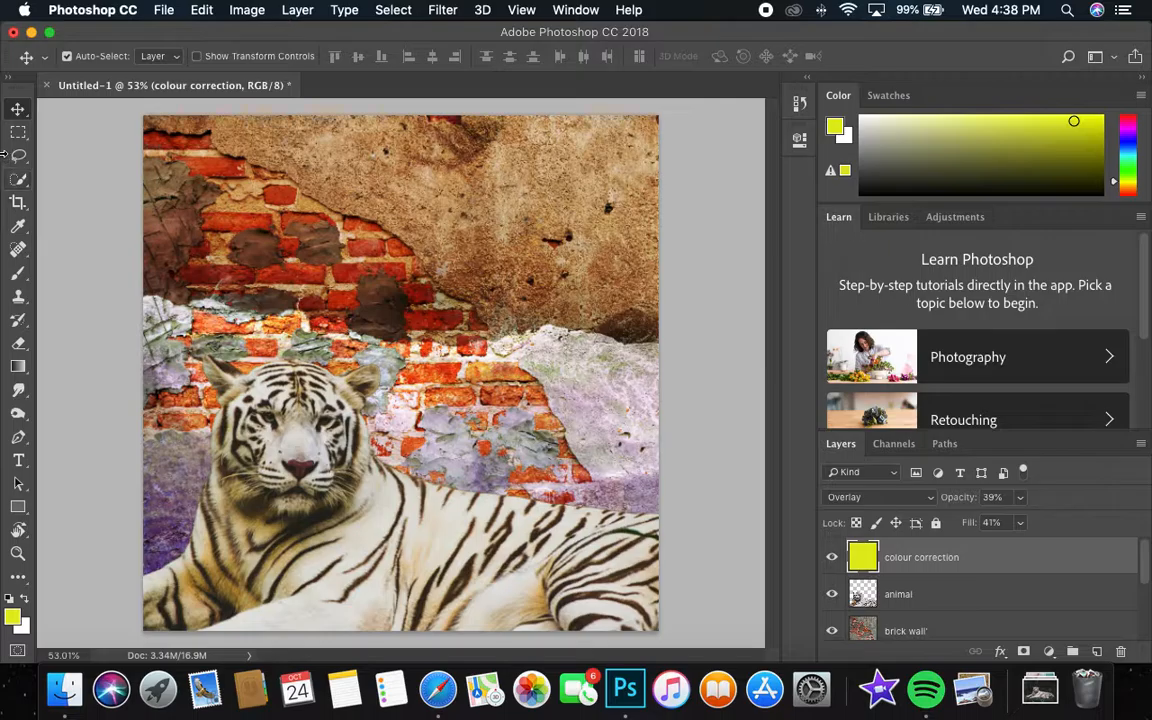
Flatten all layers into a single image and unlock the resulting background layer.
{"action": "left_click", "coordinate": [30, 181]}
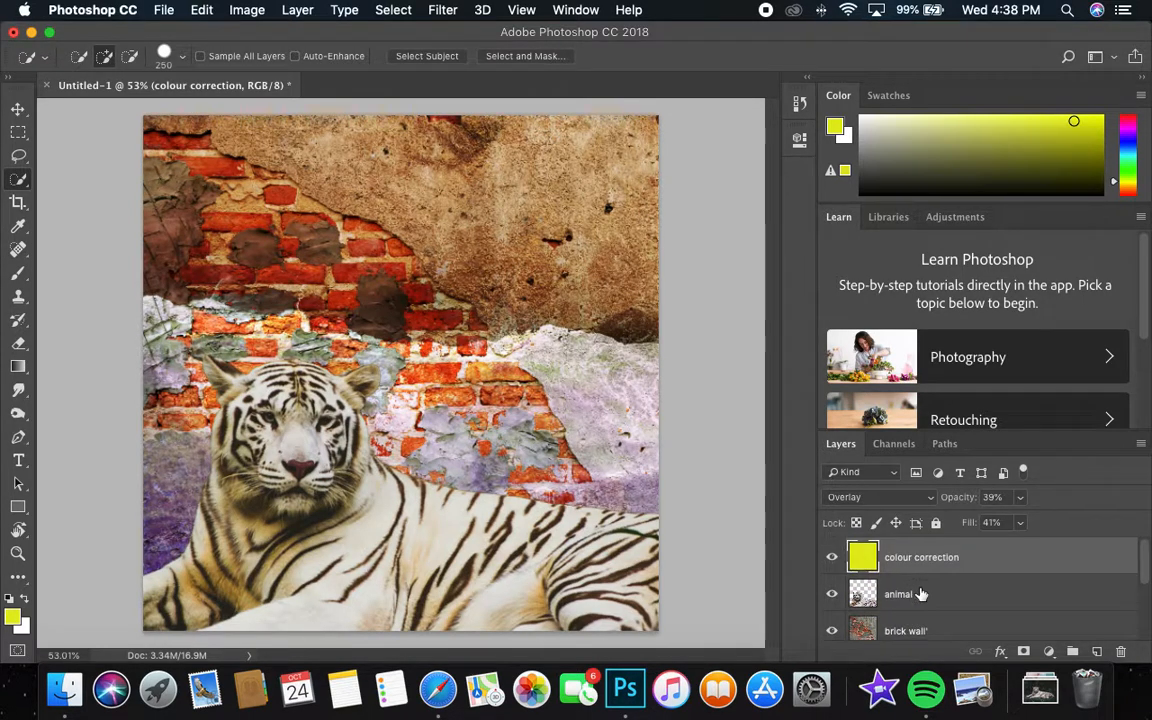
{"action": "scroll", "coordinate": [921, 594], "scroll_direction": "down", "scroll_amount": 3}
{"action": "left_click", "coordinate": [830, 623]}
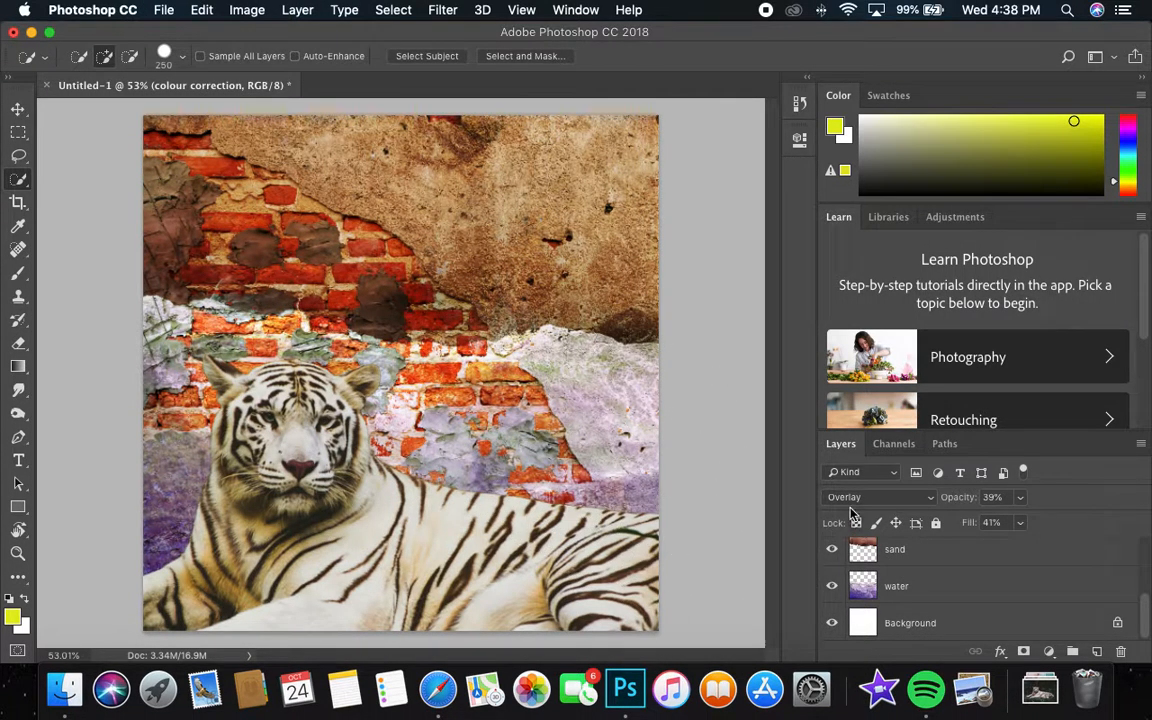
{"action": "right_click", "coordinate": [922, 560]}
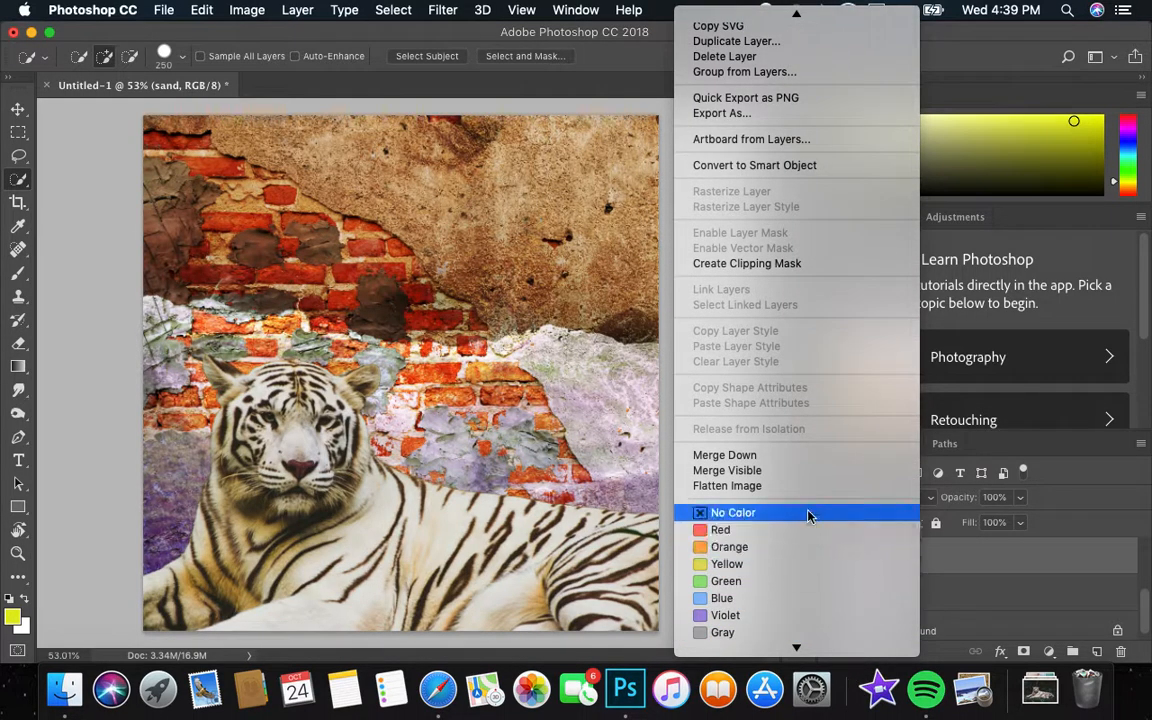
{"action": "left_click", "coordinate": [802, 489]}
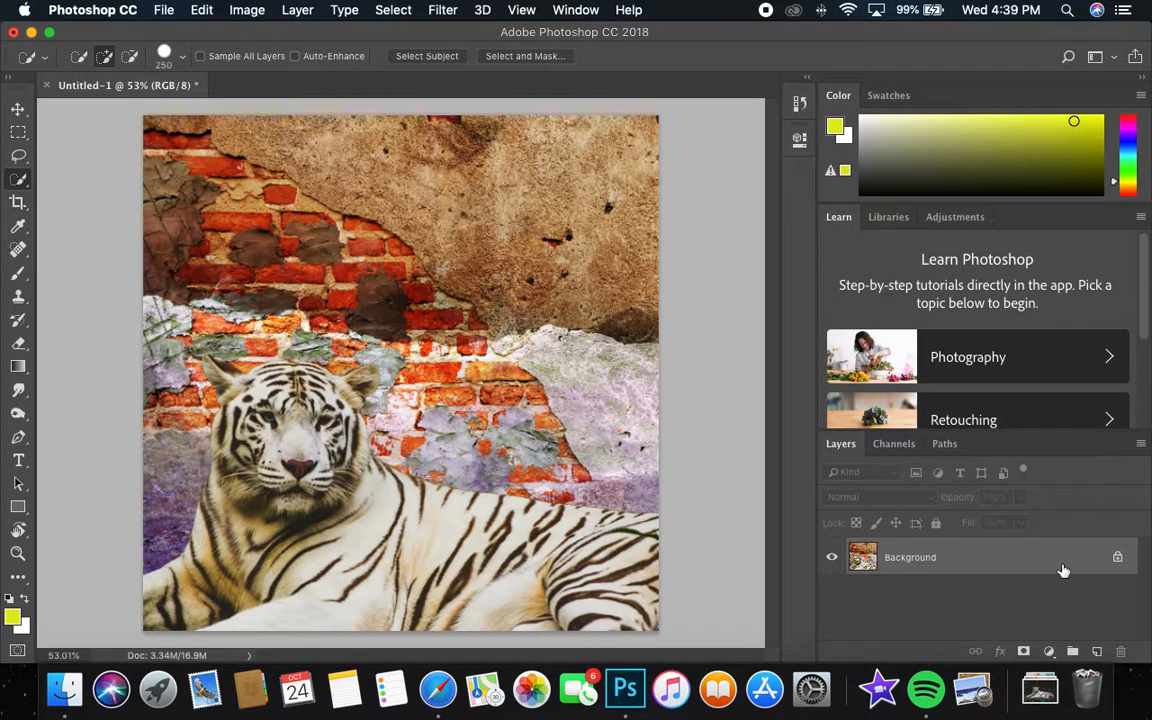
{"action": "left_click", "coordinate": [1118, 560]}
Apply a Brightness/Contrast adjustment to the flattened image with contrast at -50 and slightly lowered brightness.
{"action": "left_click", "coordinate": [247, 9]}
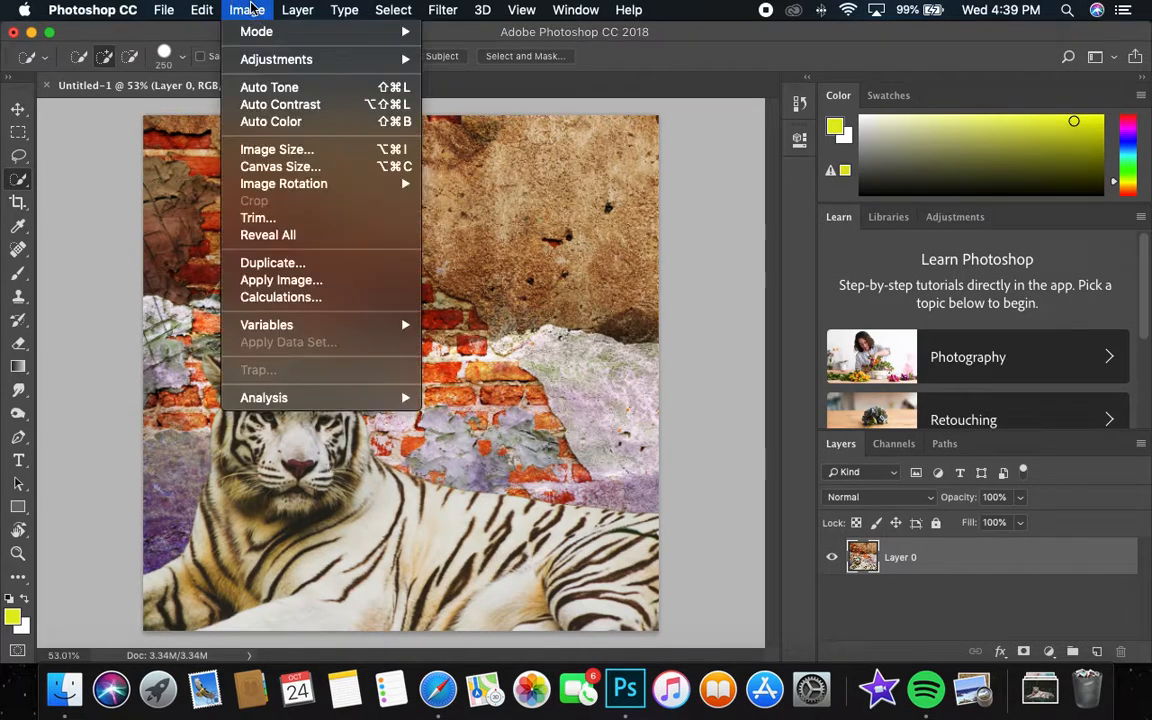
{"action": "mouse_move", "coordinate": [272, 60]}
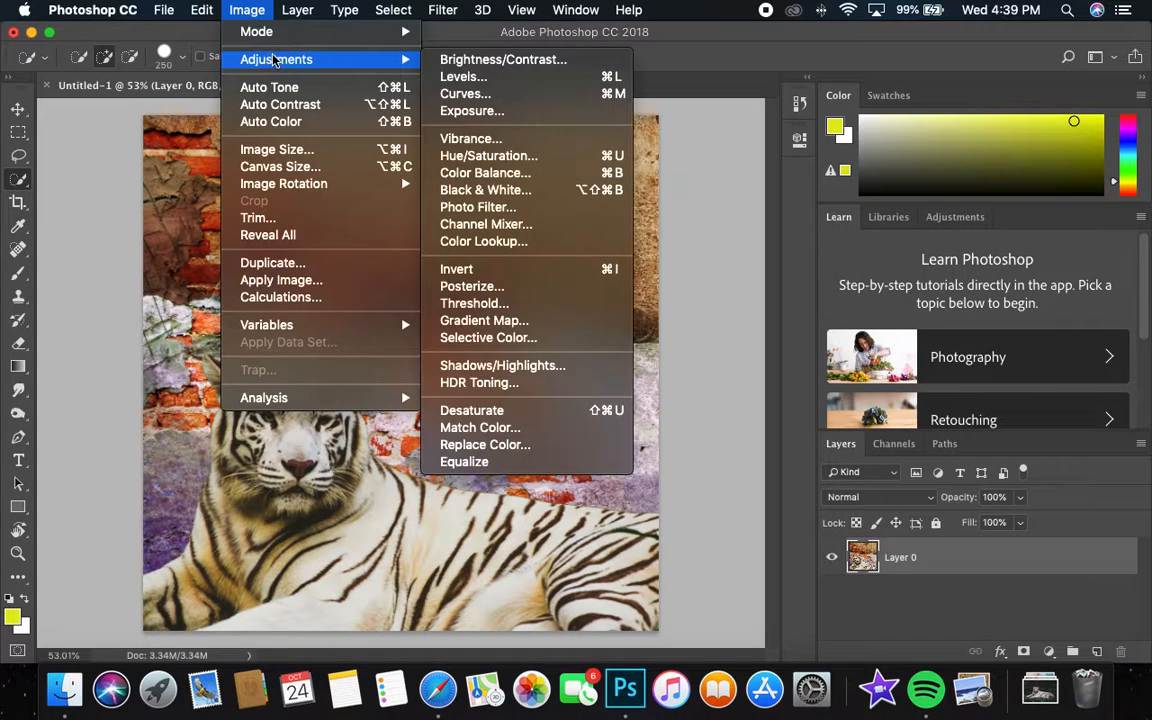
{"action": "left_click", "coordinate": [505, 60]}
{"action": "left_click_drag", "start_coordinate": [835, 239], "coordinate": [545, 235]}
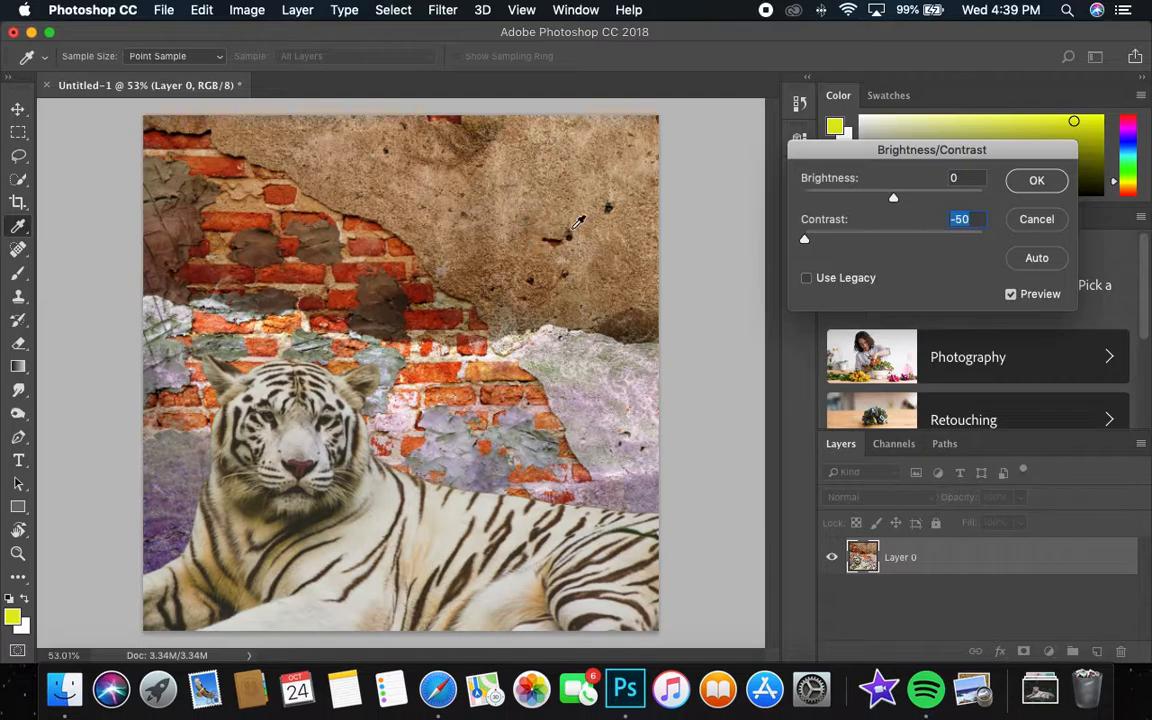
{"action": "mouse_move", "coordinate": [890, 200]}
{"action": "left_mouse_down"}
{"action": "mouse_move", "coordinate": [813, 204]}
{"action": "mouse_move", "coordinate": [957, 200]}
{"action": "mouse_move", "coordinate": [851, 195]}
{"action": "mouse_move", "coordinate": [869, 193]}
{"action": "left_mouse_up"}
{"action": "left_click", "coordinate": [1036, 180]}
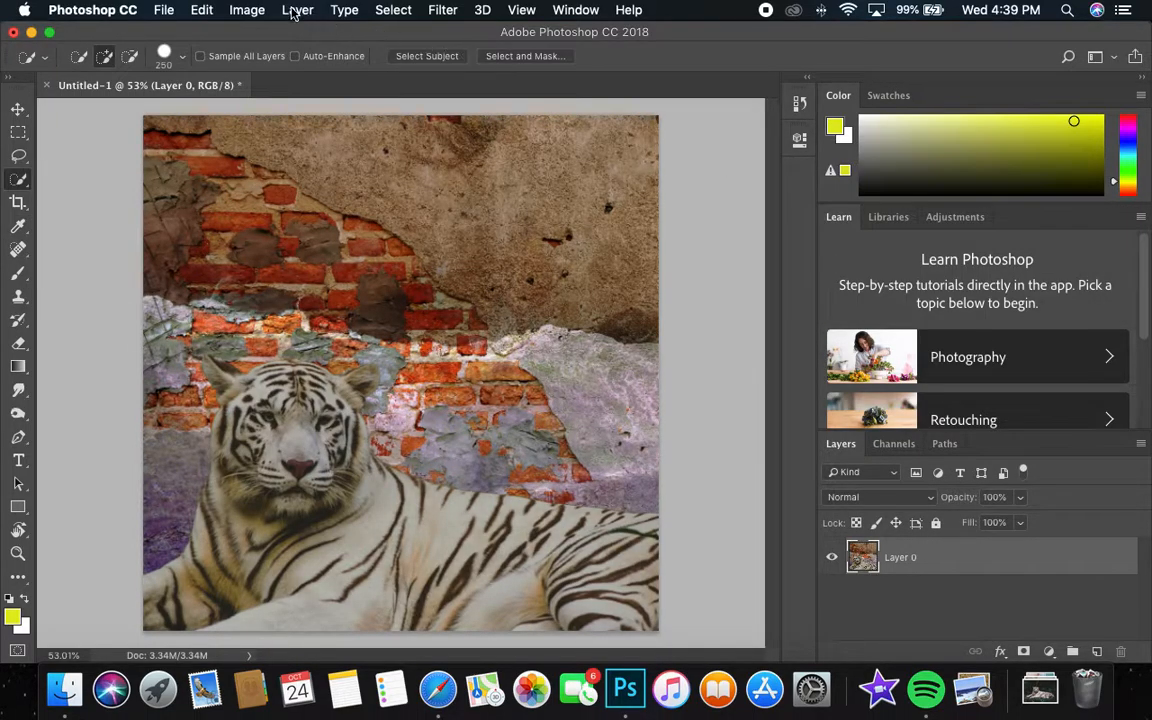
Darken the flattened image's midtones with a Levels adjustment, setting the midtone input level to 0.69.
{"action": "left_click", "coordinate": [247, 10]}
{"action": "left_click", "coordinate": [256, 14]}
{"action": "left_click", "coordinate": [256, 14]}
{"action": "mouse_move", "coordinate": [385, 59]}
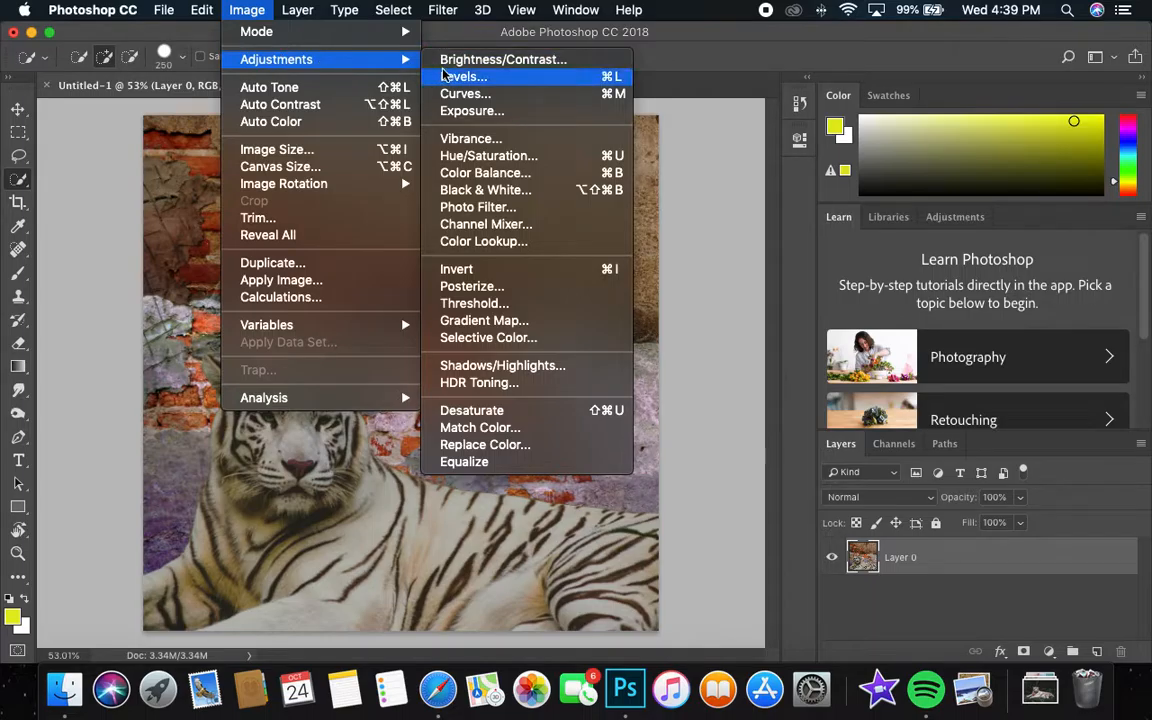
{"action": "left_click", "coordinate": [482, 80]}
{"action": "left_click_drag", "start_coordinate": [870, 268], "coordinate": [897, 272]}
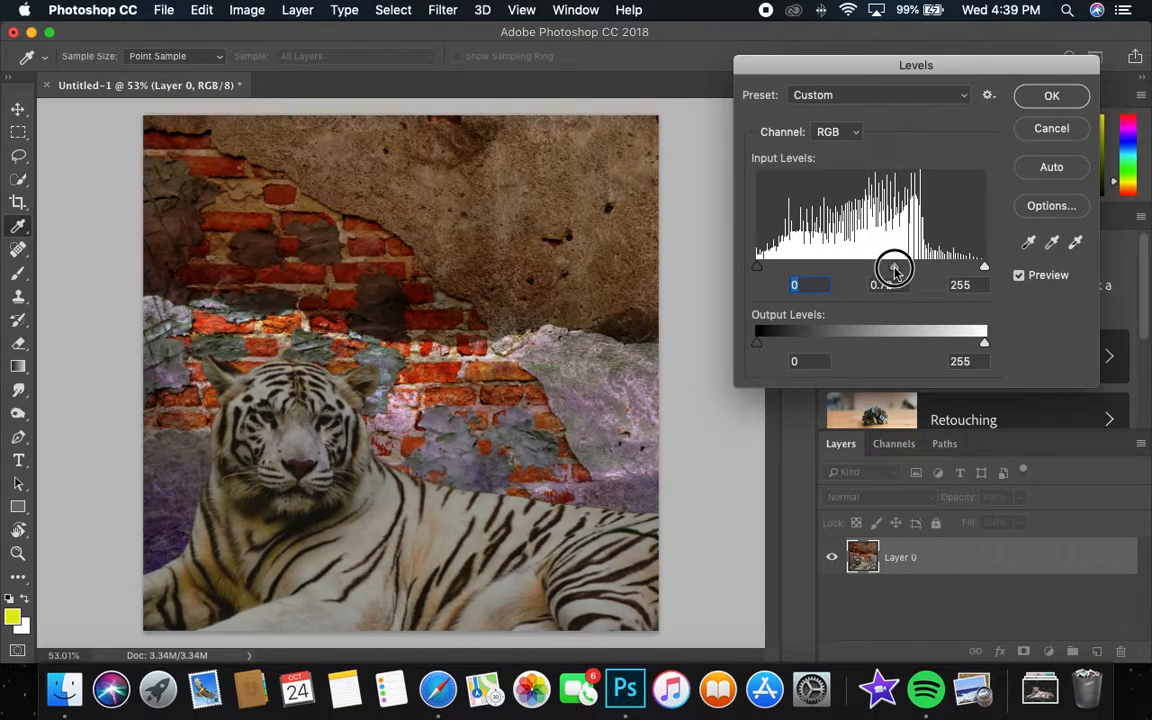
{"action": "left_click", "coordinate": [1040, 96]}
Moderately reduce the flattened image's saturation with a Hue/Saturation adjustment.
{"action": "left_click", "coordinate": [247, 10]}
{"action": "mouse_move", "coordinate": [260, 59]}
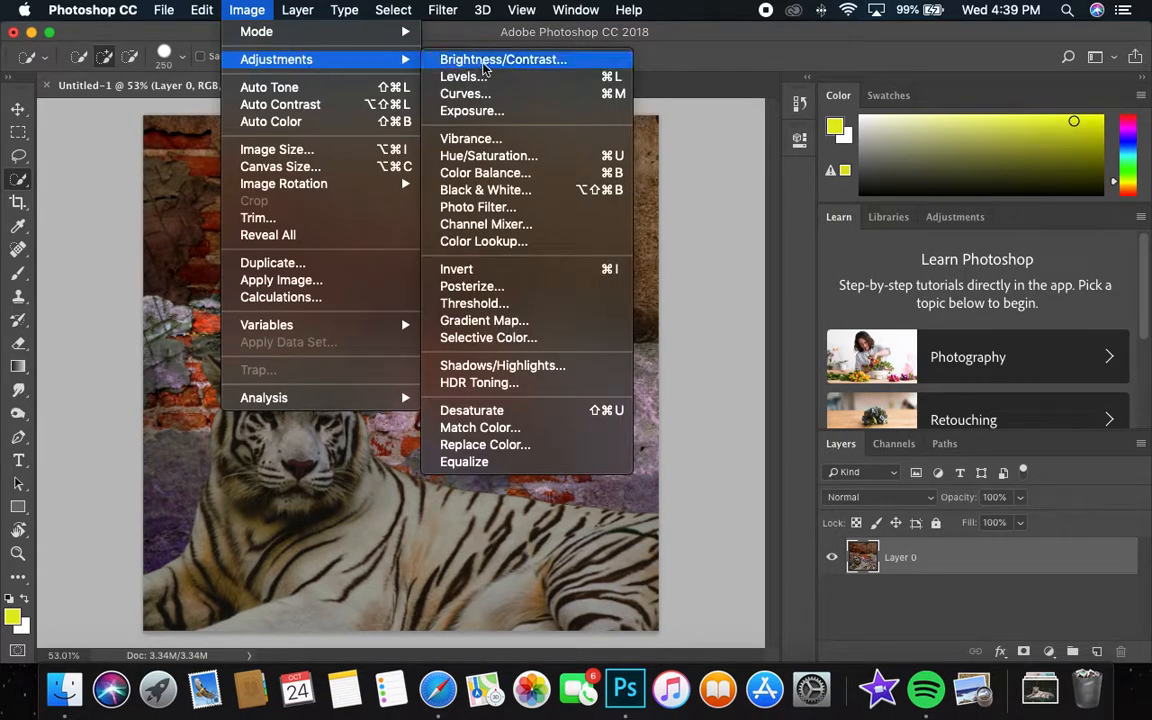
{"action": "left_click", "coordinate": [498, 160]}
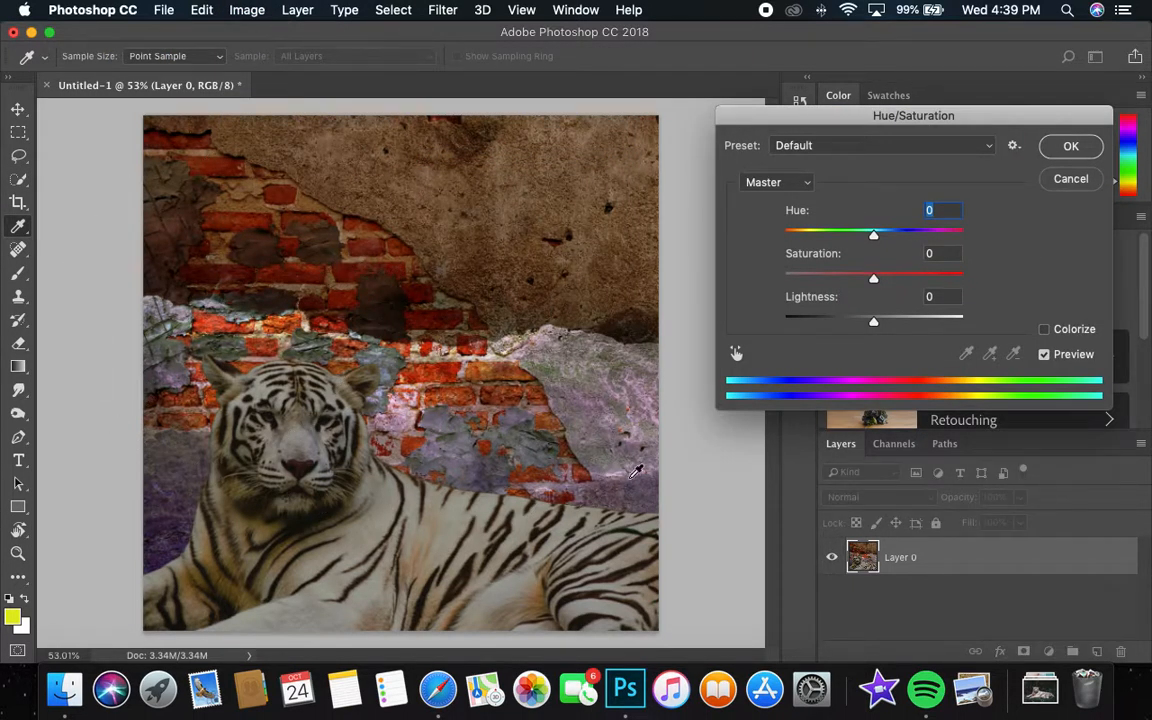
{"action": "left_click_drag", "start_coordinate": [850, 280], "coordinate": [823, 276]}
{"action": "left_click_drag", "start_coordinate": [874, 320], "coordinate": [882, 321]}
{"action": "left_click_drag", "start_coordinate": [826, 280], "coordinate": [852, 283]}
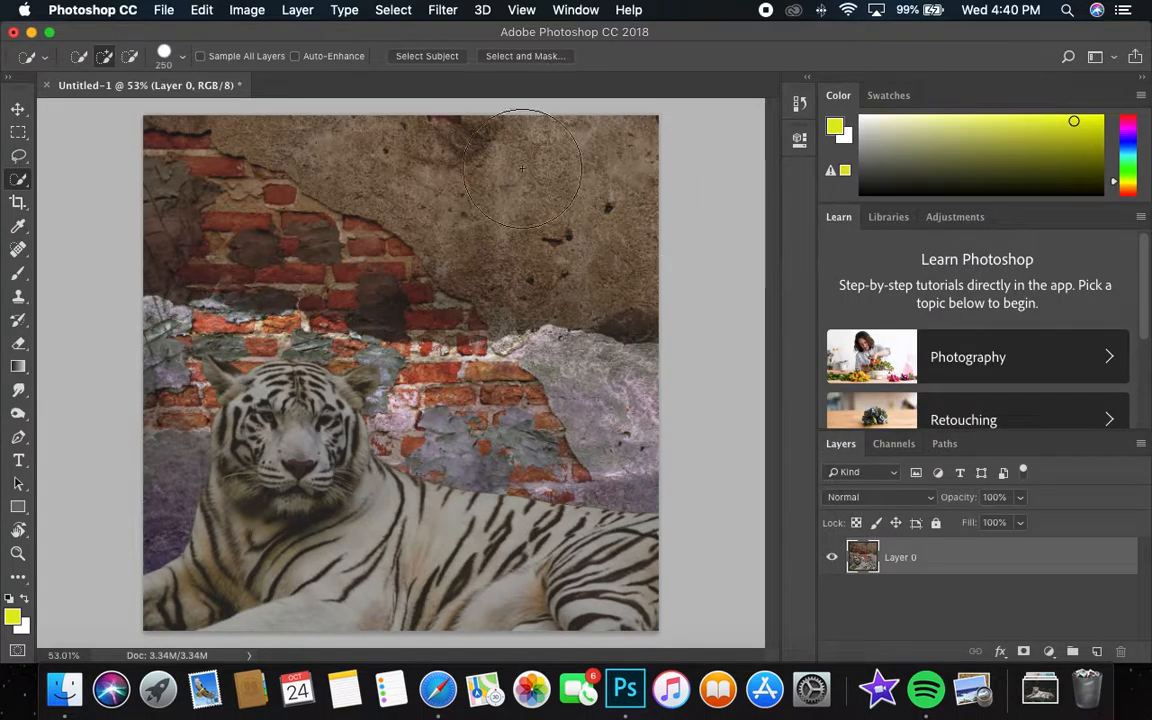
Add a new layer above the flattened image and fill it with white (ffffff).
{"action": "left_click", "coordinate": [1097, 651]}
{"action": "left_click", "coordinate": [27, 598]}
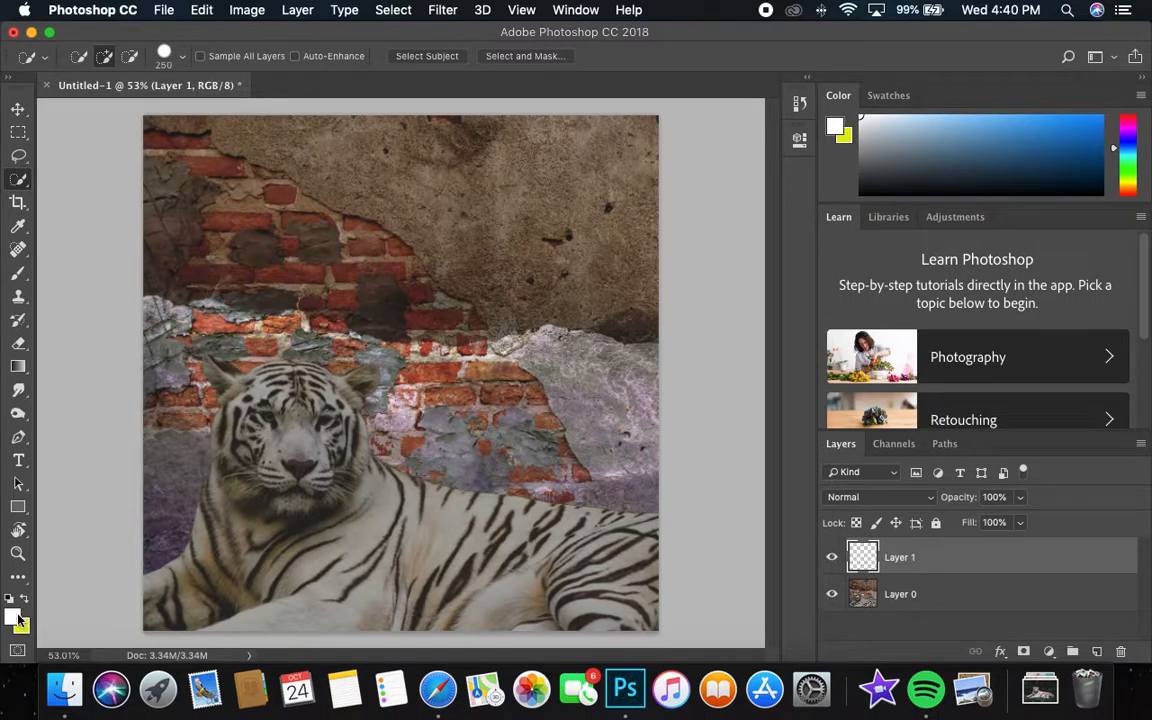
{"action": "left_click", "coordinate": [12, 617]}
{"action": "left_click_drag", "start_coordinate": [724, 374], "coordinate": [680, 262]}
{"action": "left_click", "coordinate": [1093, 256]}
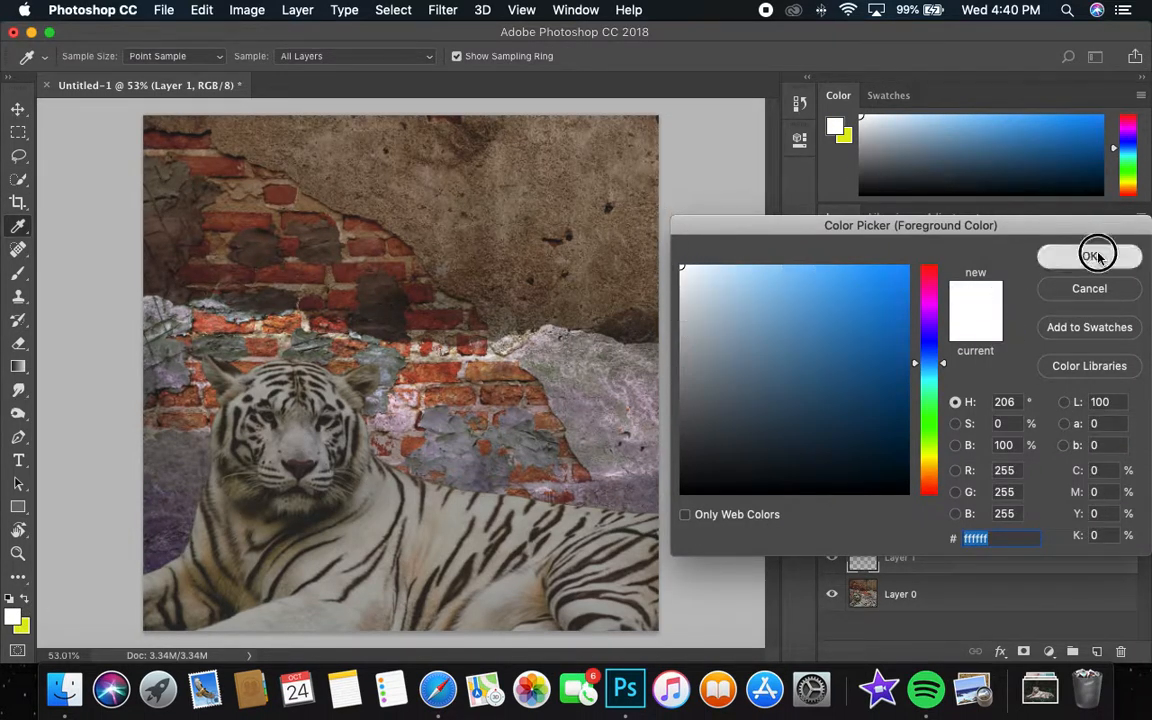
{"action": "key", "text": "w"}
{"action": "key", "text": "alt+BackSpace"}
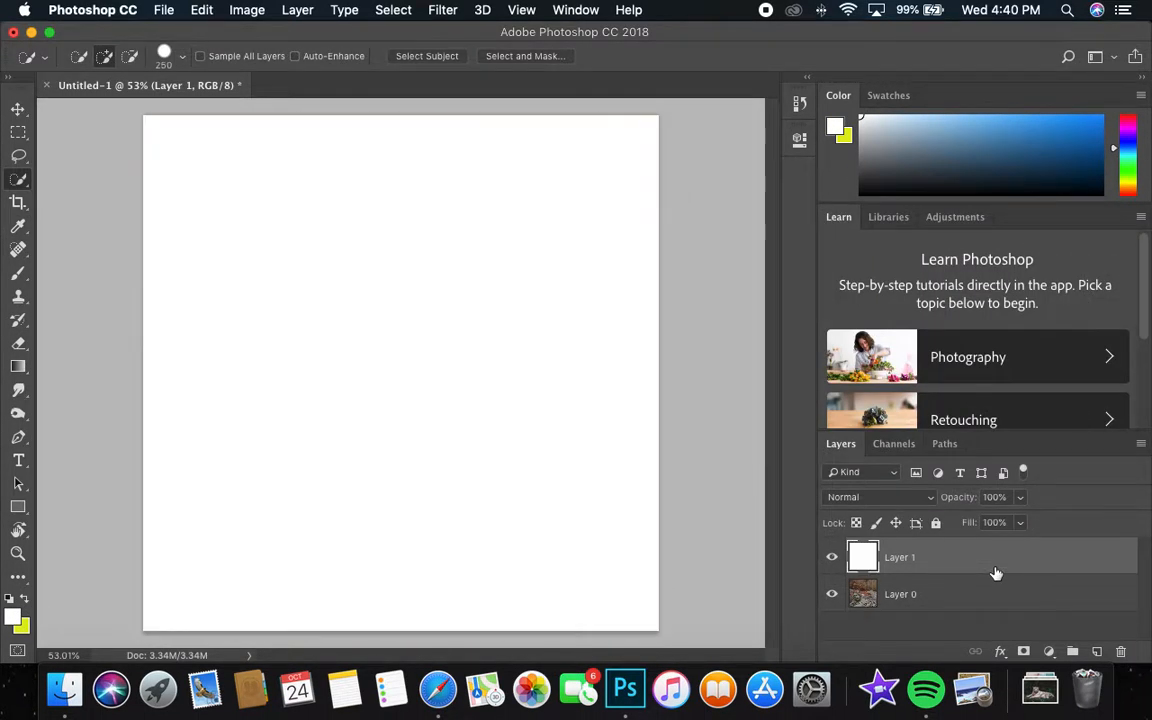
Try the Darken, Multiply, Color Burn, Linear Burn and Lighten blend modes on the white layer.
{"action": "left_click", "coordinate": [869, 497]}
{"action": "left_click", "coordinate": [870, 534]}
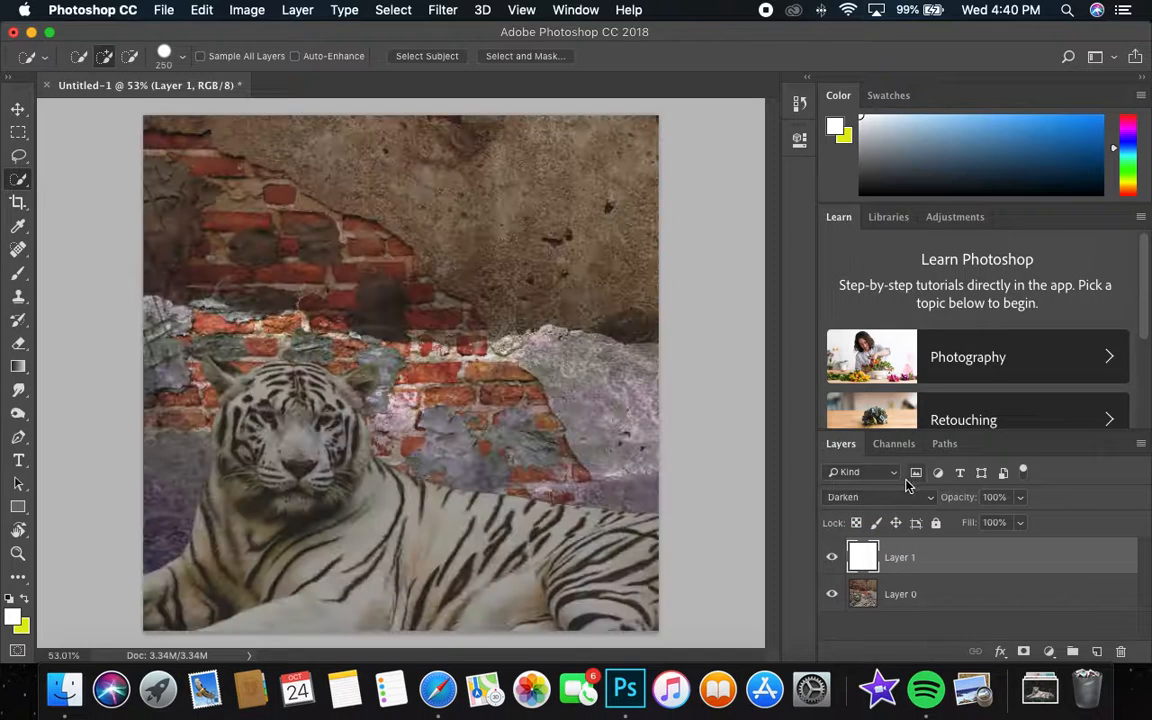
{"action": "left_click", "coordinate": [883, 497]}
{"action": "left_click", "coordinate": [887, 500]}
{"action": "left_click", "coordinate": [833, 558]}
{"action": "left_click", "coordinate": [833, 558]}
{"action": "left_click", "coordinate": [866, 497]}
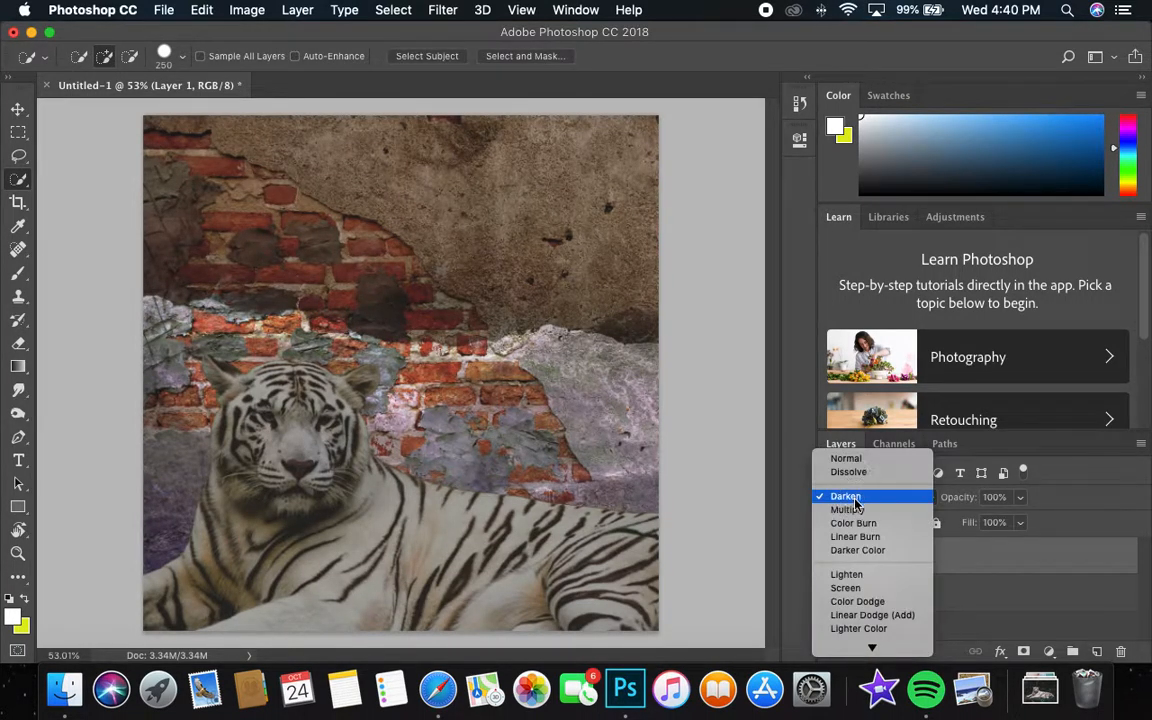
{"action": "left_click", "coordinate": [853, 512]}
{"action": "left_click", "coordinate": [866, 497]}
{"action": "left_click", "coordinate": [858, 512]}
{"action": "left_click", "coordinate": [870, 497]}
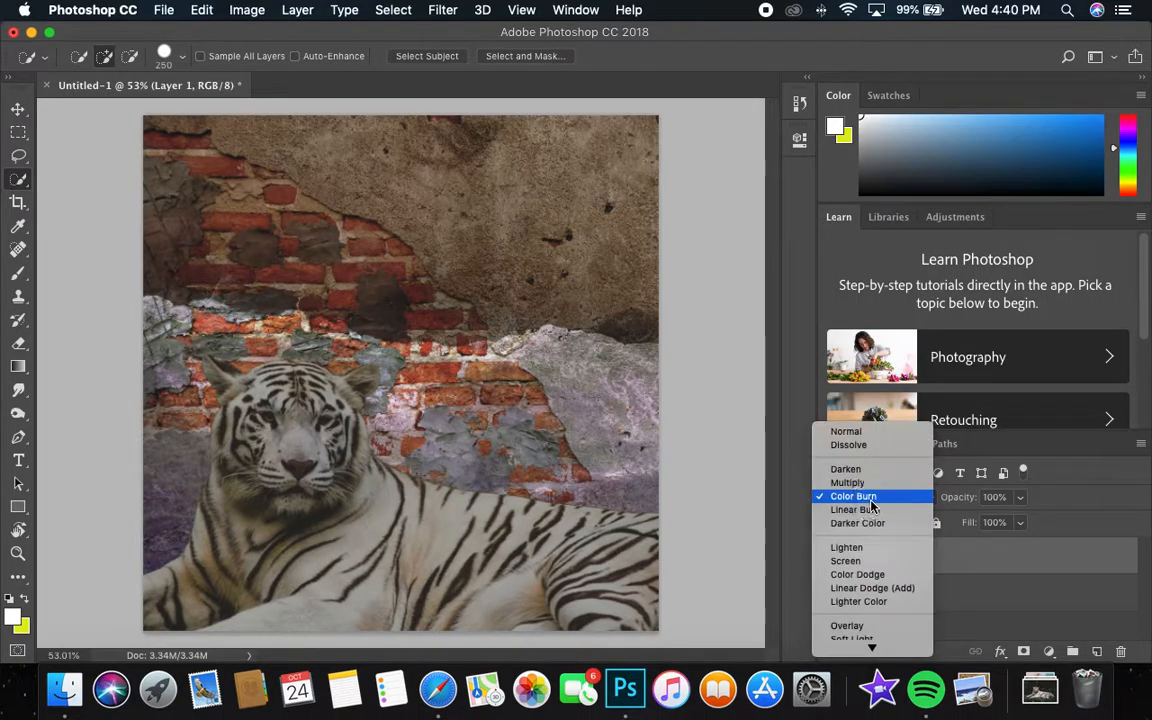
{"action": "left_click", "coordinate": [873, 508]}
{"action": "left_click", "coordinate": [872, 497]}
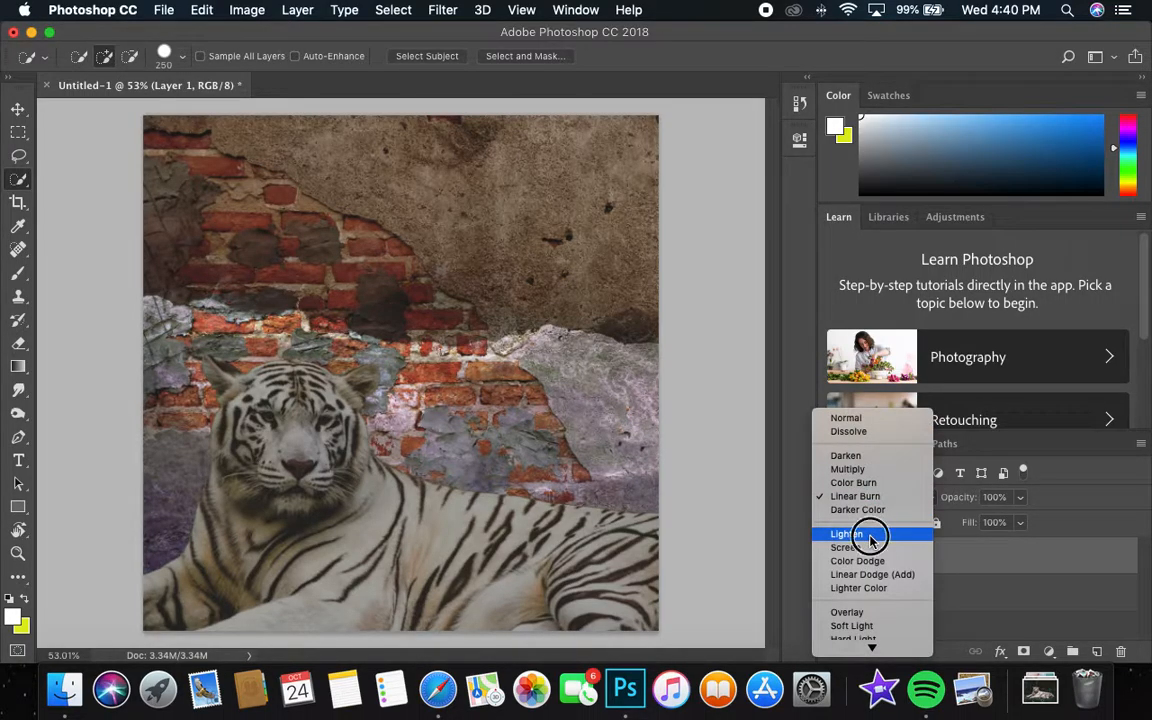
{"action": "left_click", "coordinate": [864, 533]}
Set the white layer to Overlay with 55% opacity and 82% fill, and compare the image with and without it.
{"action": "left_click", "coordinate": [878, 499]}
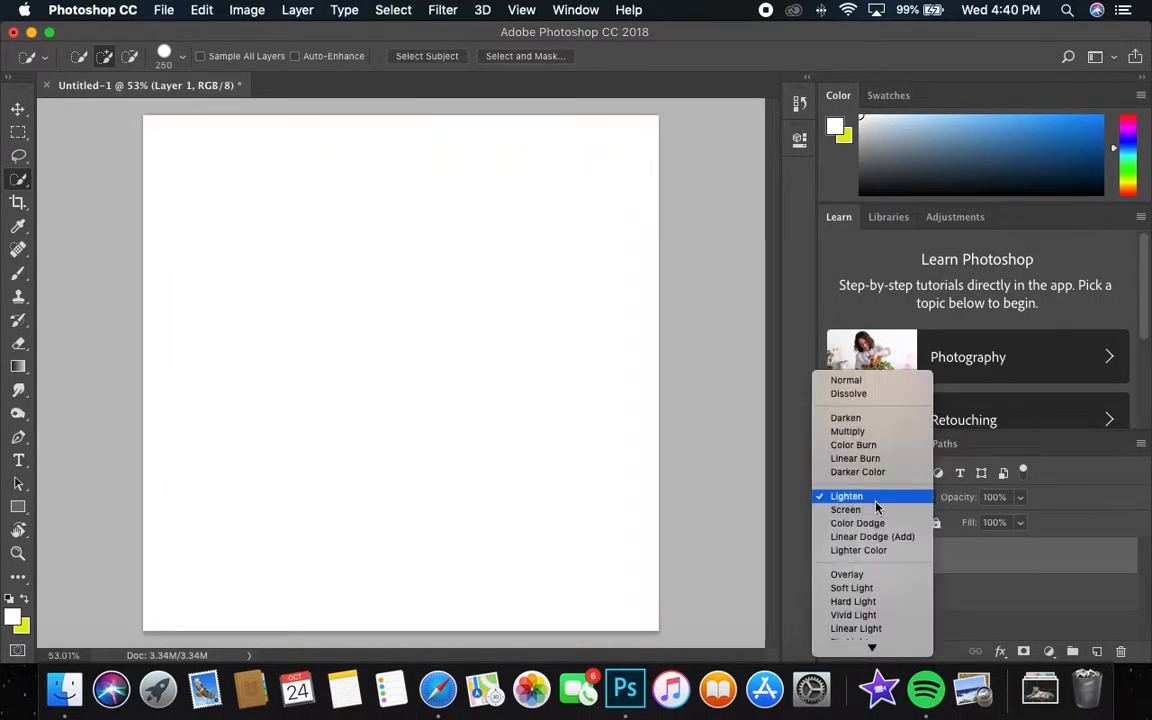
{"action": "left_click", "coordinate": [857, 572]}
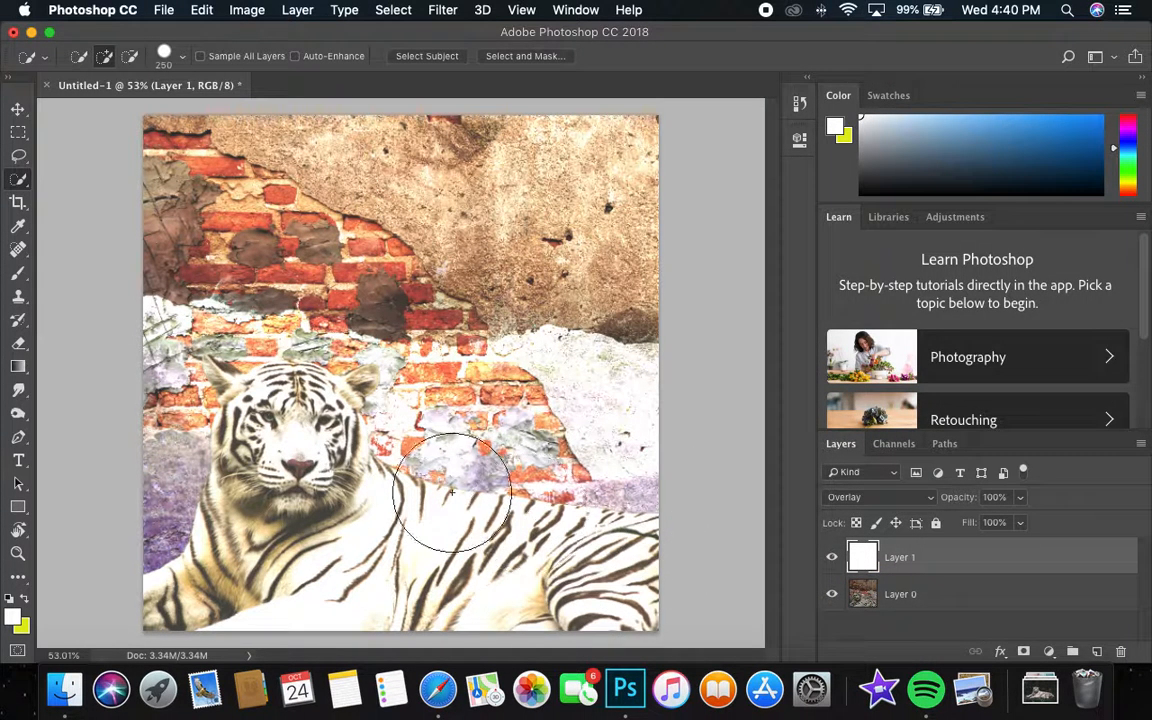
{"action": "left_click", "coordinate": [1020, 497]}
{"action": "left_click_drag", "start_coordinate": [1020, 517], "coordinate": [1005, 544]}
{"action": "left_click", "coordinate": [1022, 524]}
{"action": "left_click", "coordinate": [831, 557]}
{"action": "left_click", "coordinate": [831, 557]}
{"action": "left_click", "coordinate": [831, 557]}
{"action": "left_click", "coordinate": [831, 557]}
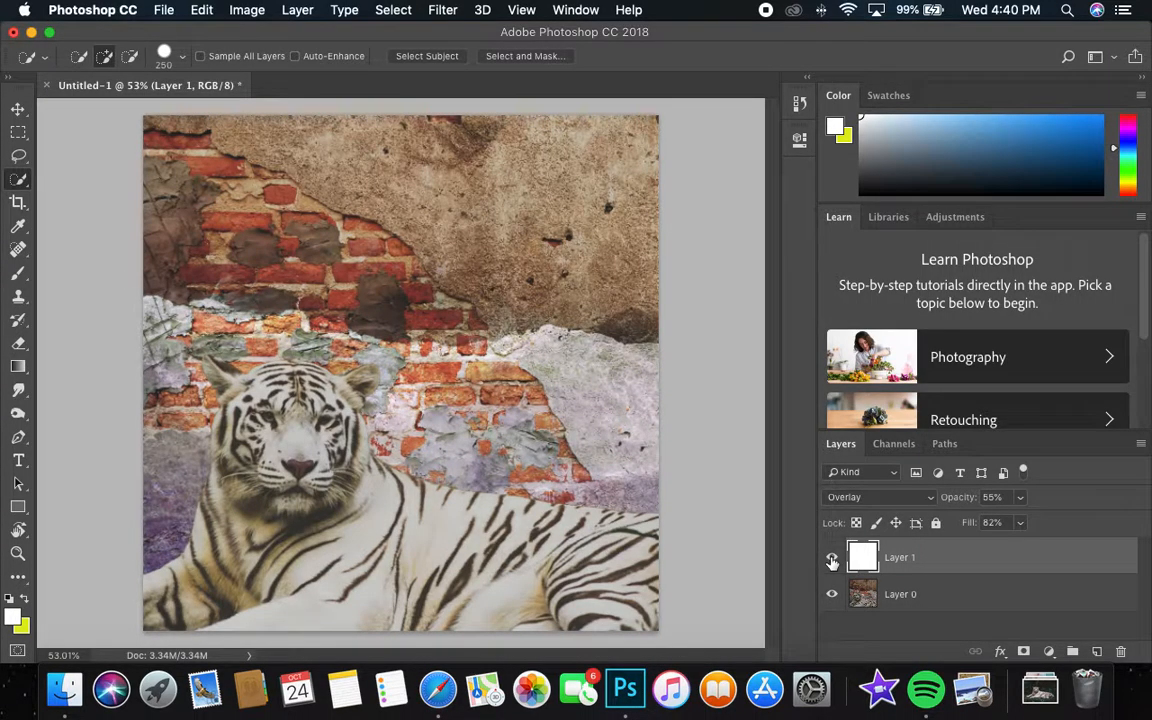
Lower the saturation of the flattened tiger image layer to -56 with a Hue/Saturation adjustment.
{"action": "left_click", "coordinate": [893, 592]}
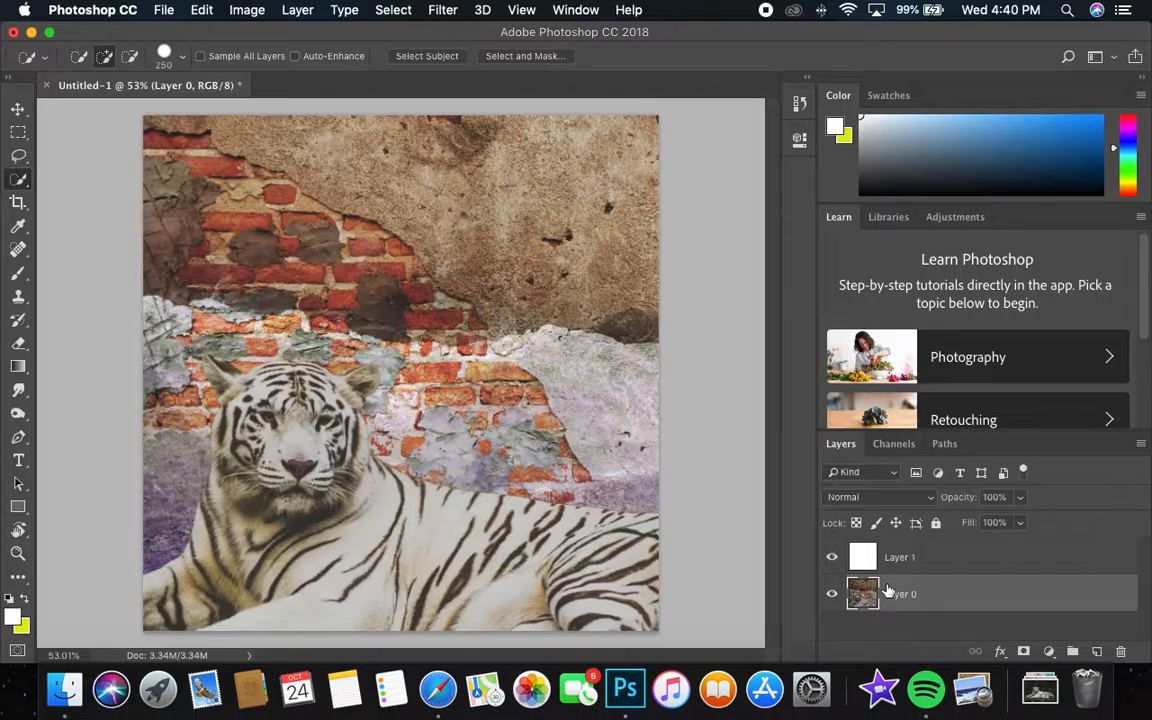
{"action": "left_click", "coordinate": [831, 557]}
{"action": "left_click", "coordinate": [831, 557]}
{"action": "left_click", "coordinate": [246, 10]}
{"action": "mouse_move", "coordinate": [300, 59]}
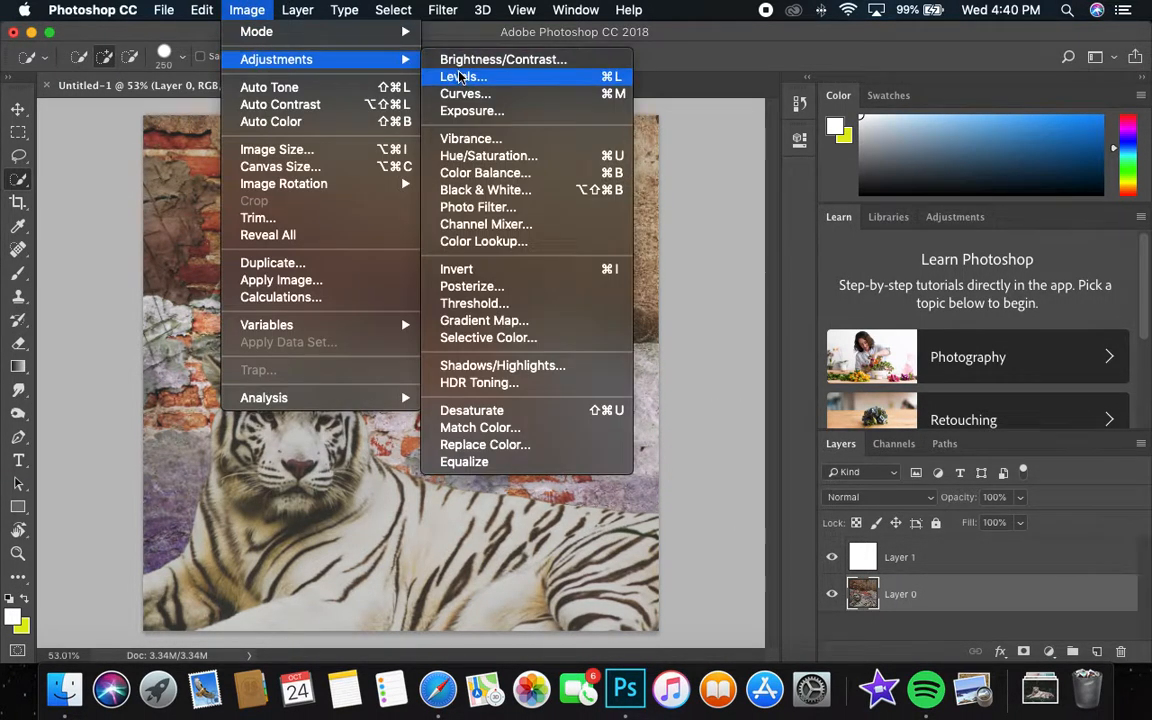
{"action": "left_click", "coordinate": [468, 158]}
{"action": "left_click_drag", "start_coordinate": [873, 274], "coordinate": [822, 280]}
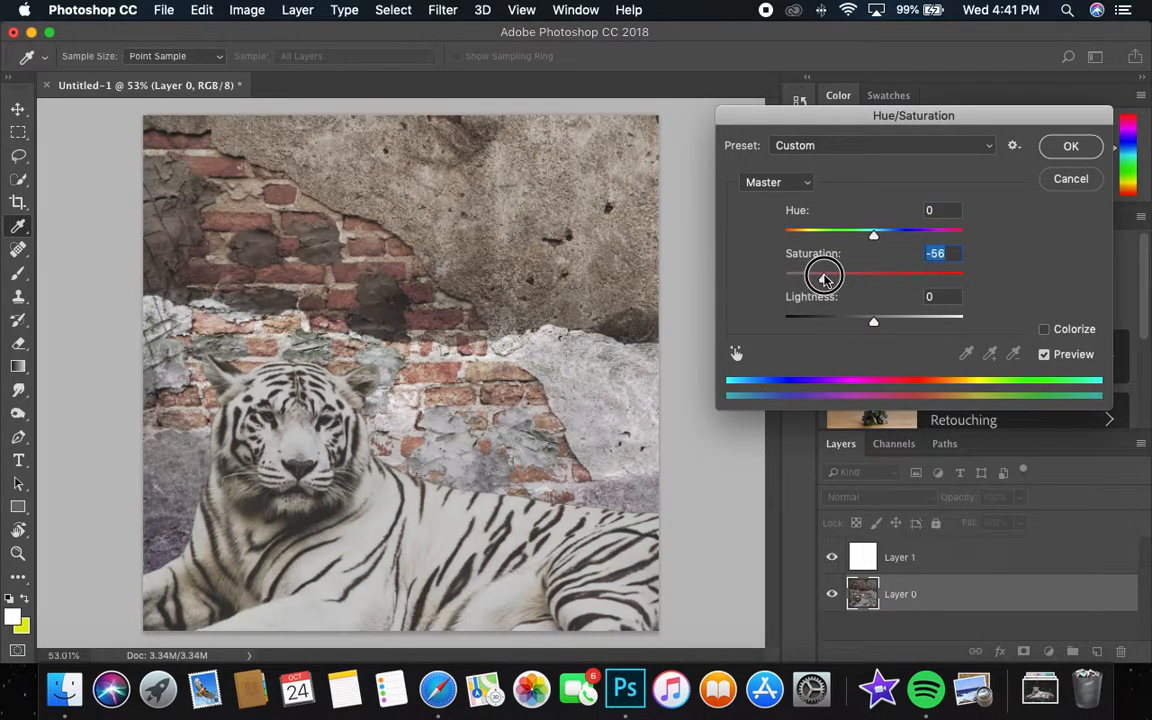
{"action": "left_click", "coordinate": [1070, 148]}
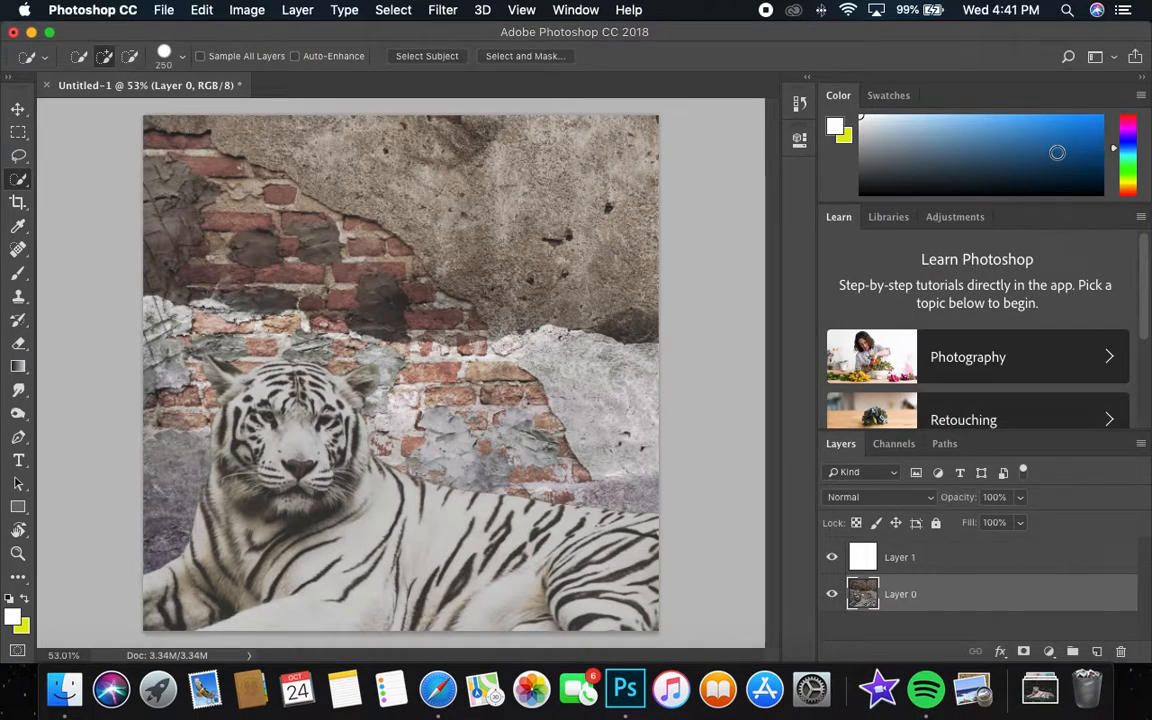